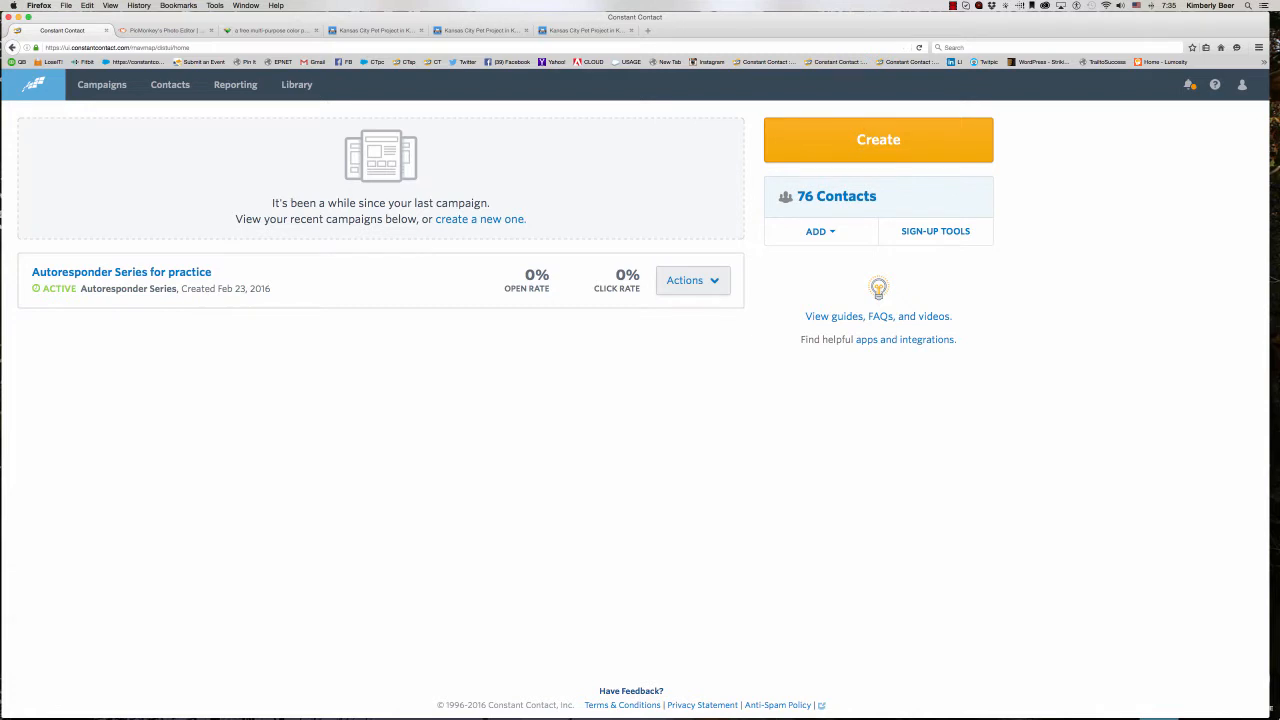
- Check the KC Pet Project adoptables page, and start a new email campaign in Constant Contact
left_click(396, 30)
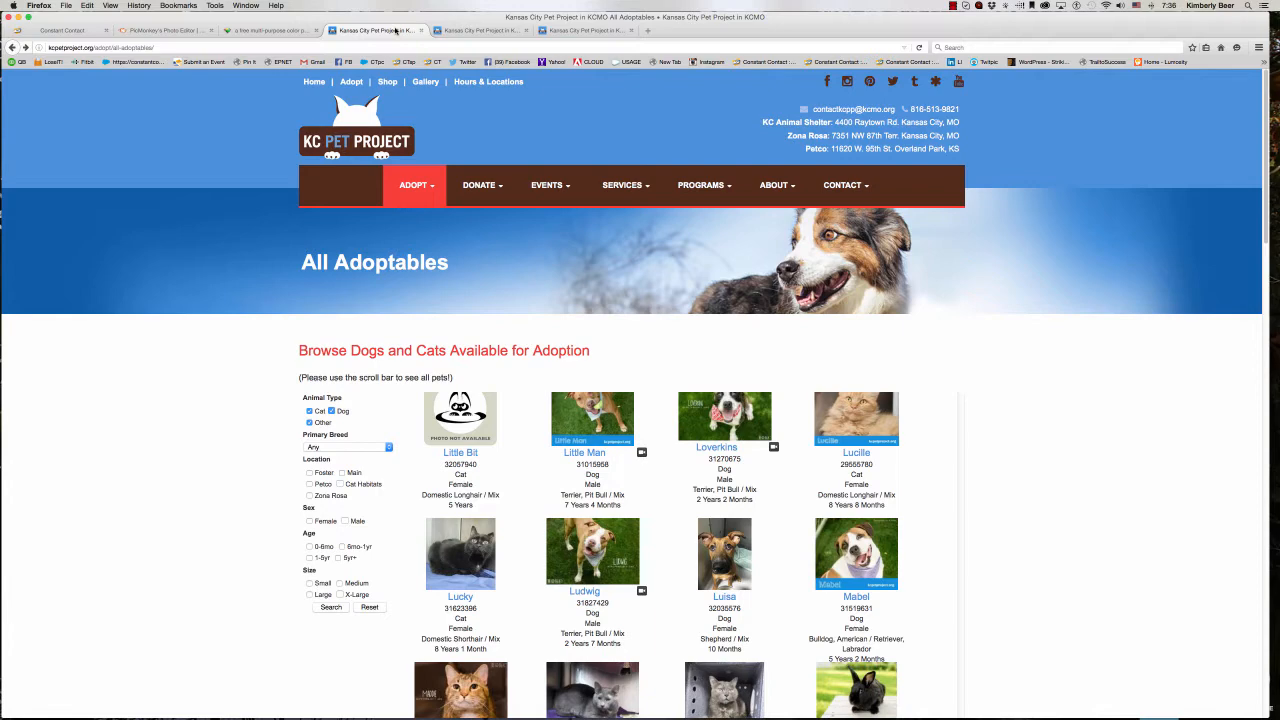
left_click(79, 30)
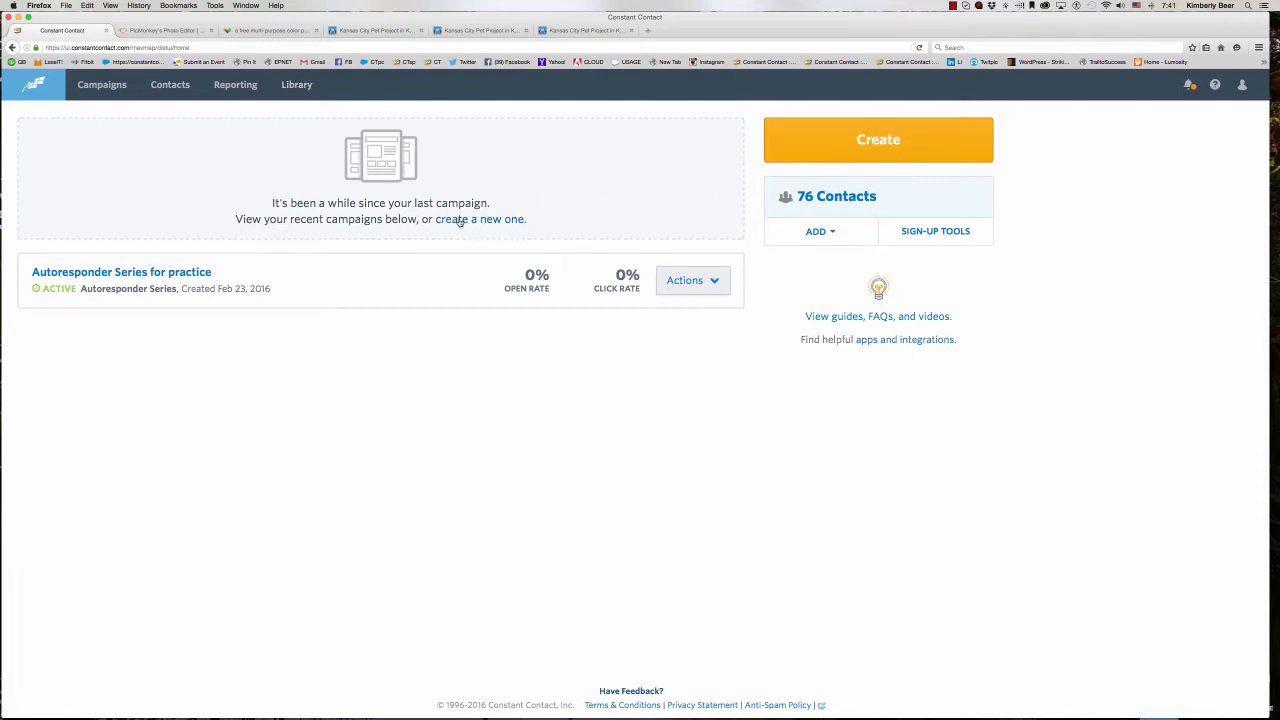
left_click(835, 153)
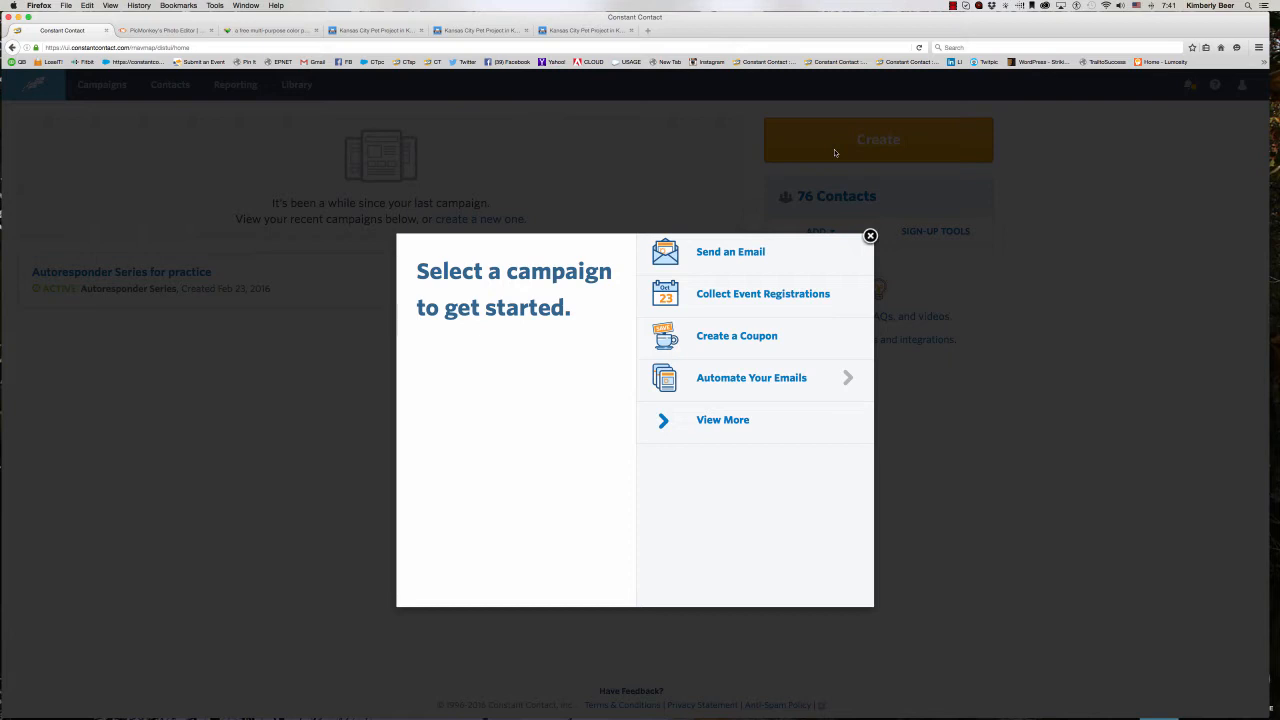
left_click(762, 252)
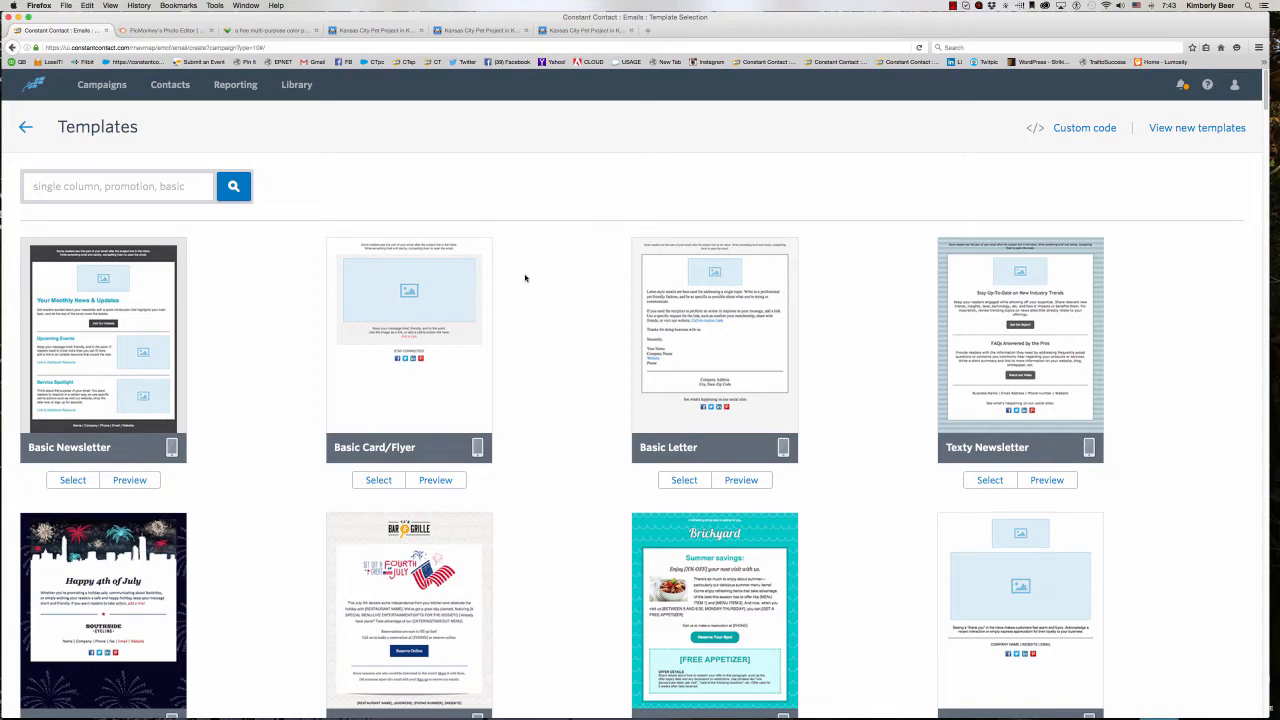
- Browse the gallery of email templates, from the basic layouts to the nonprofit and product designs
scroll(525, 278, "down", 1)
scroll(525, 278, "down", 5)
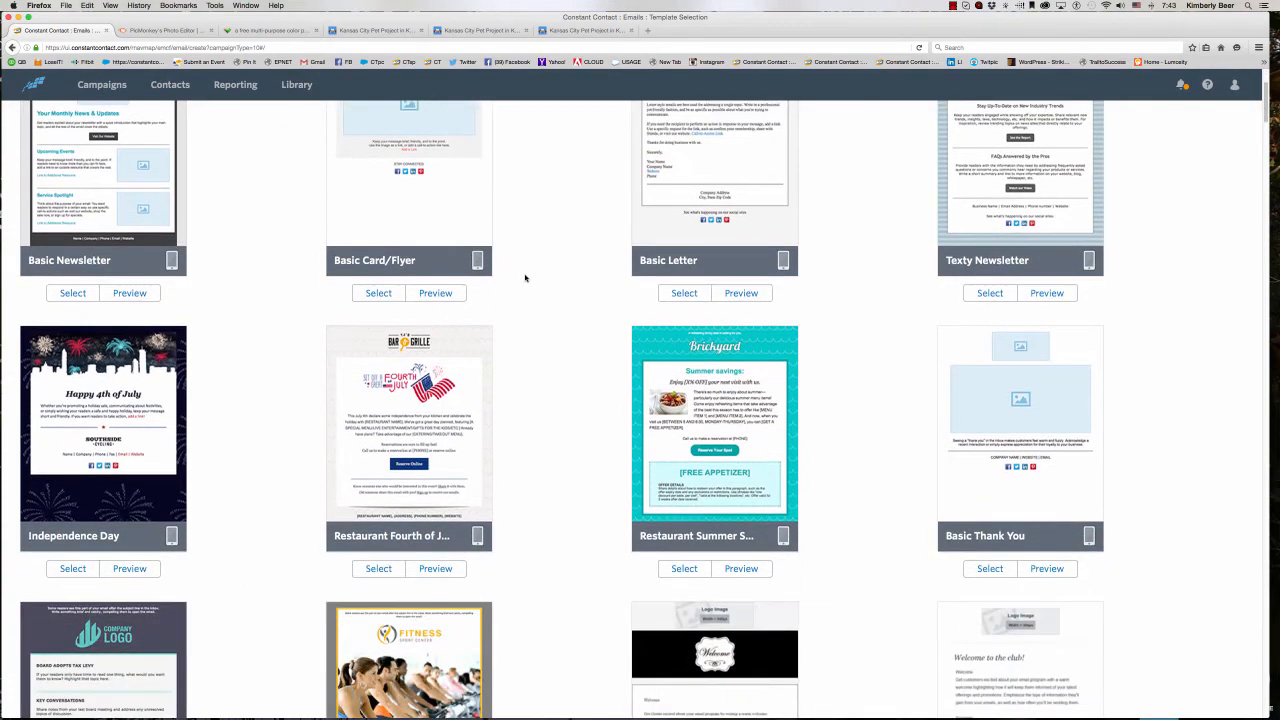
scroll(525, 278, "down", 7)
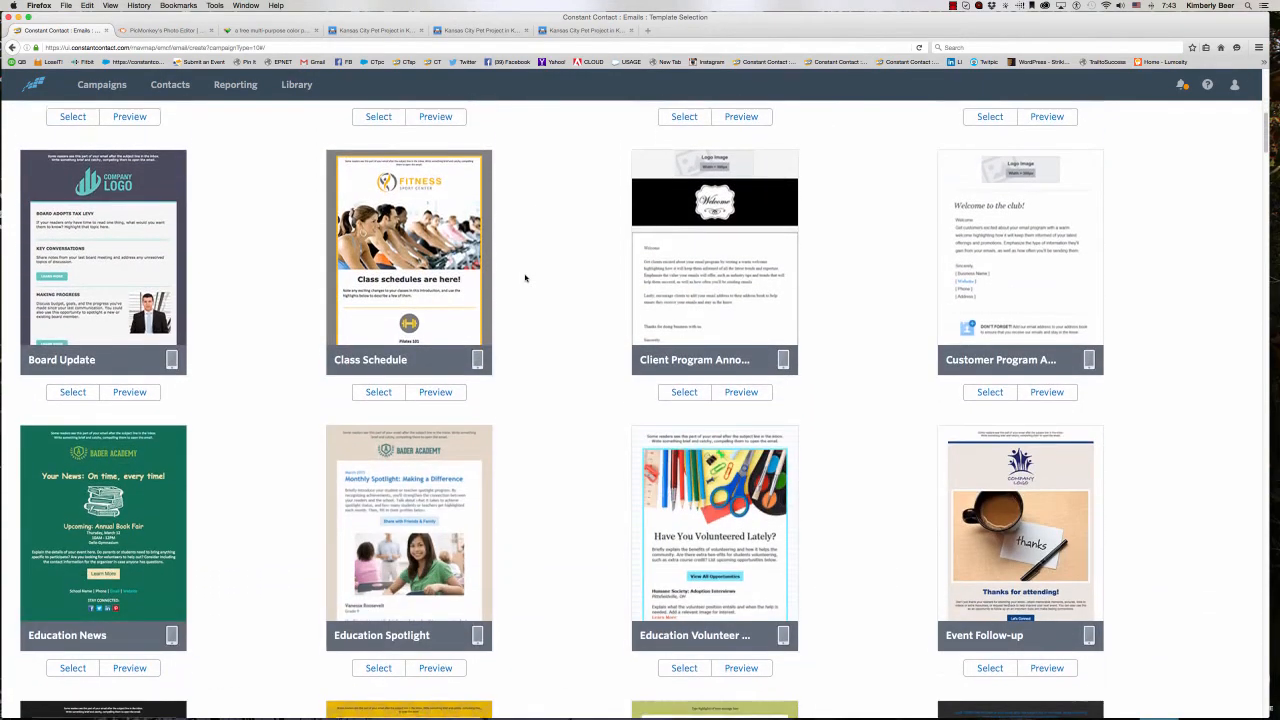
scroll(525, 278, "down", 11)
scroll(525, 278, "down", 4)
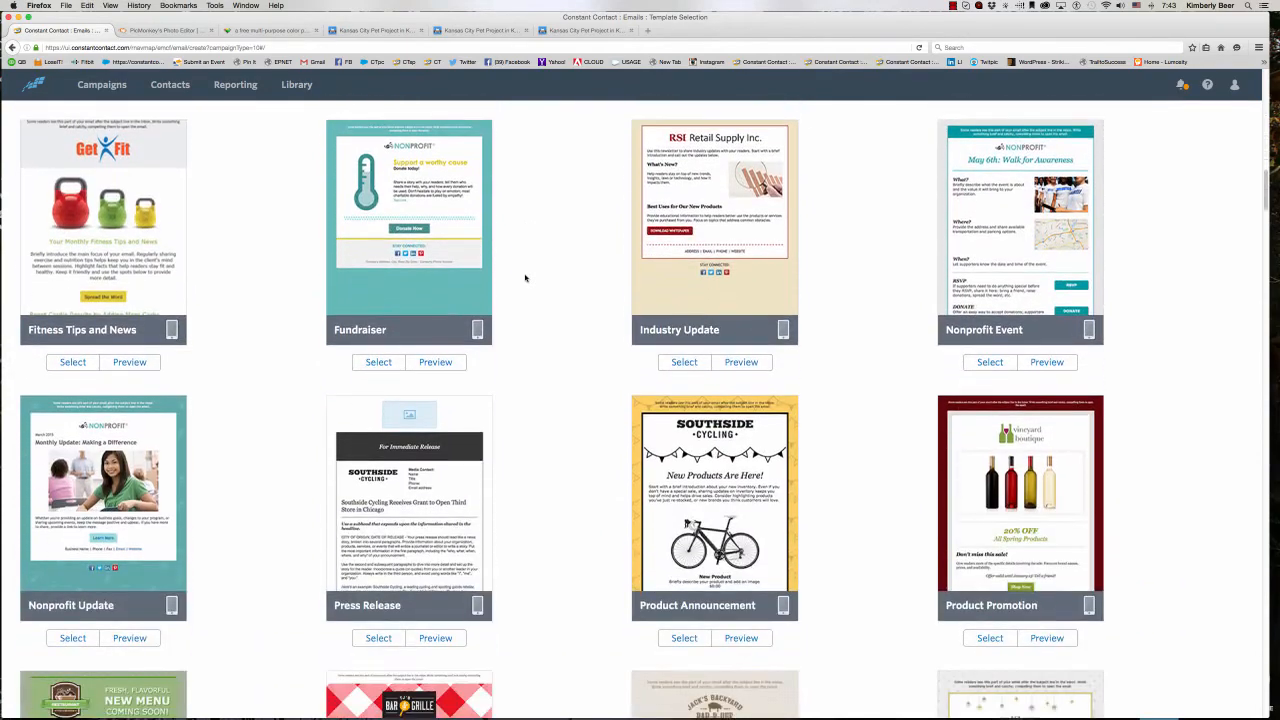
scroll(525, 278, "up", 15)
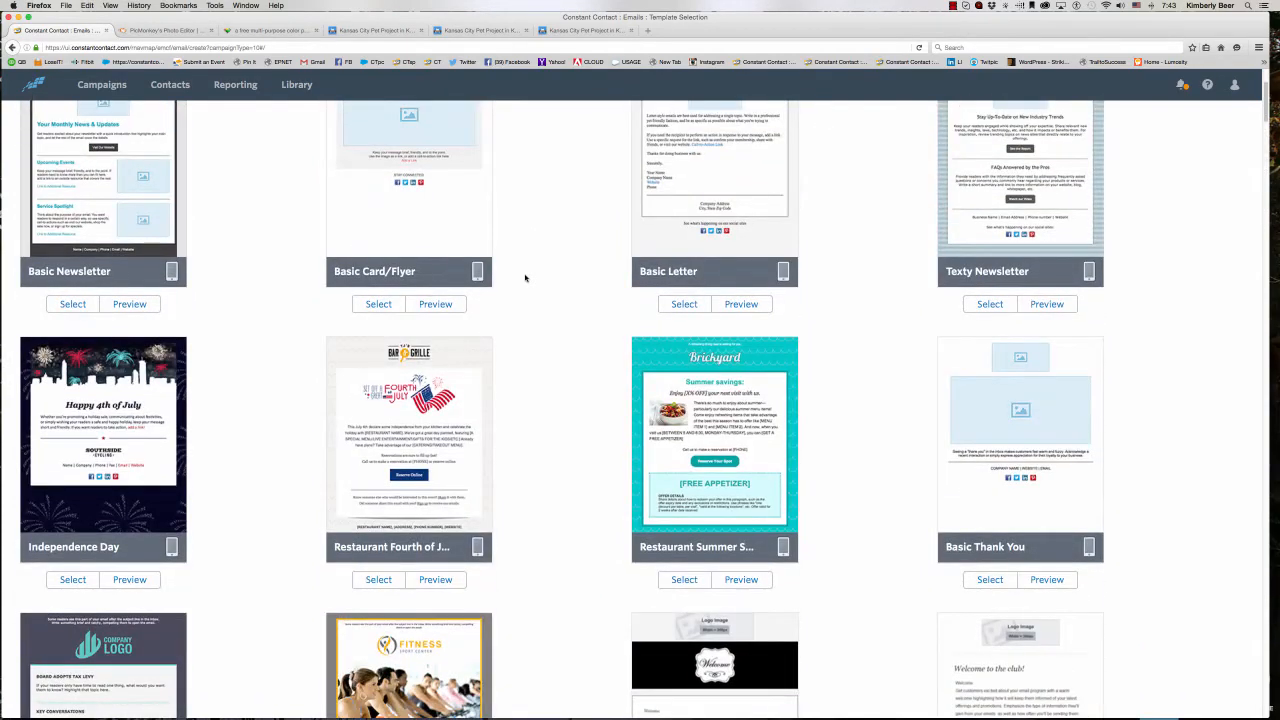
scroll(525, 278, "up", 1)
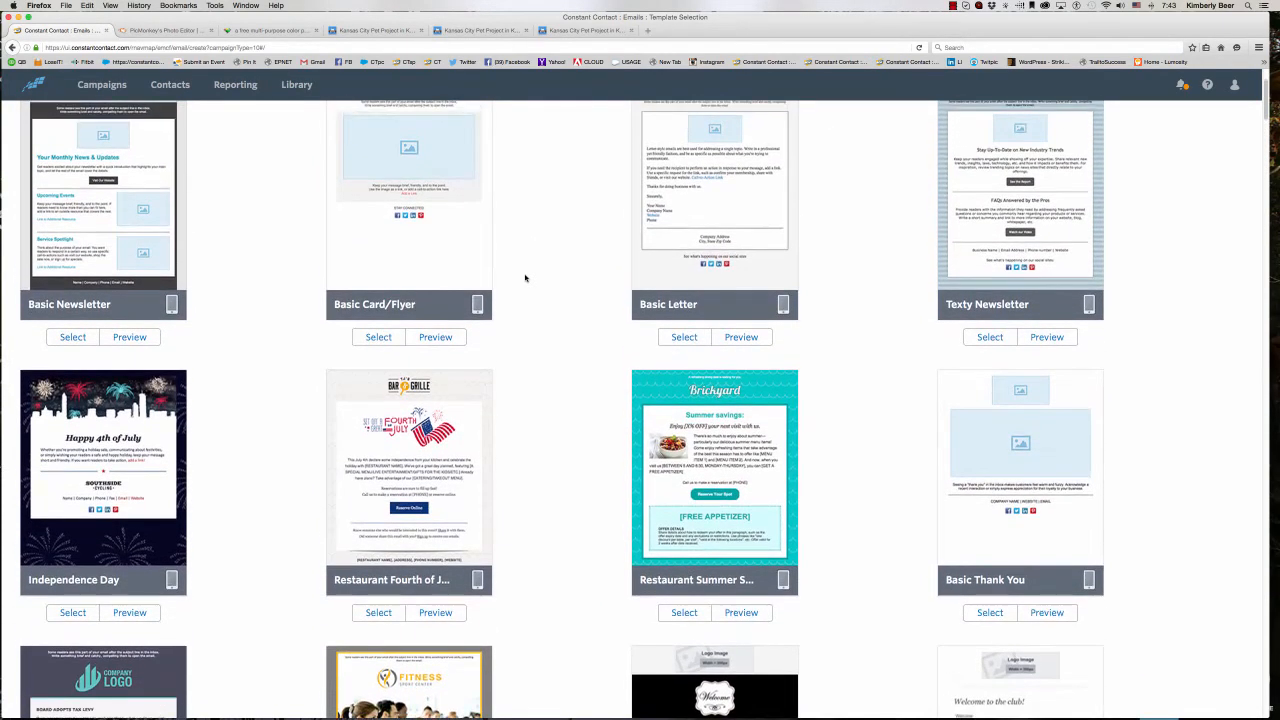
scroll(525, 278, "down", 15)
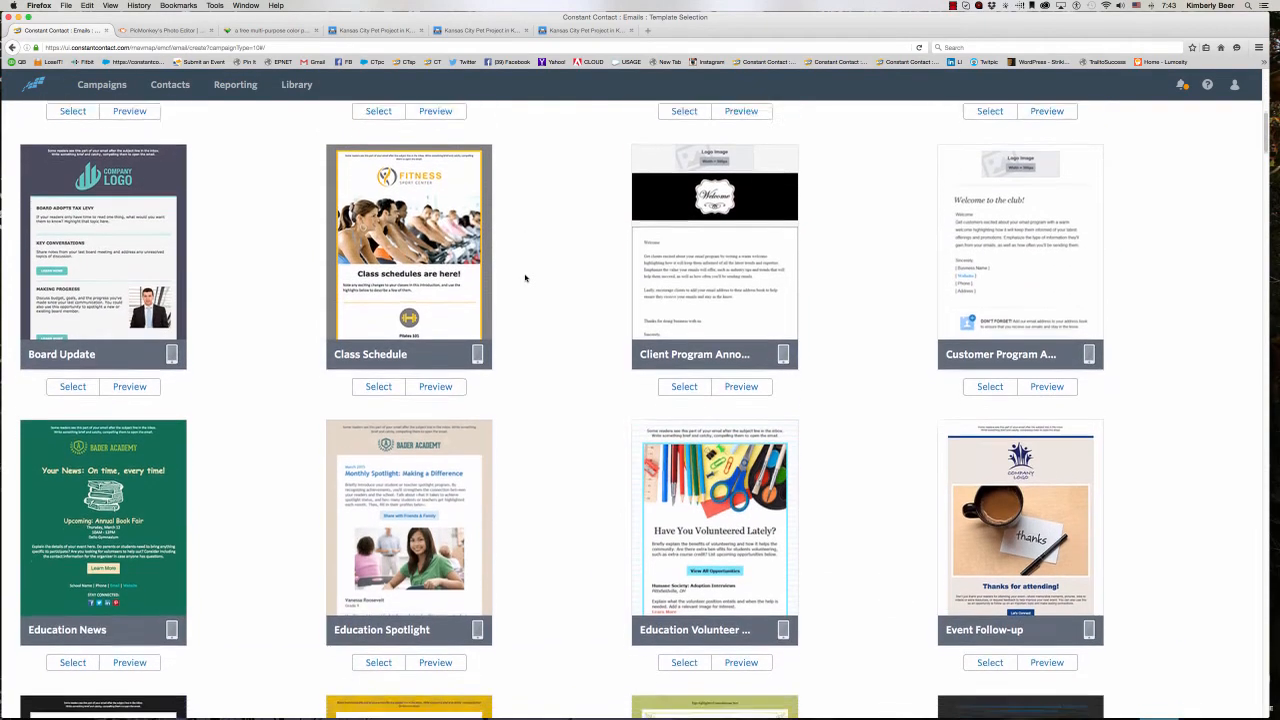
scroll(525, 278, "down", 4)
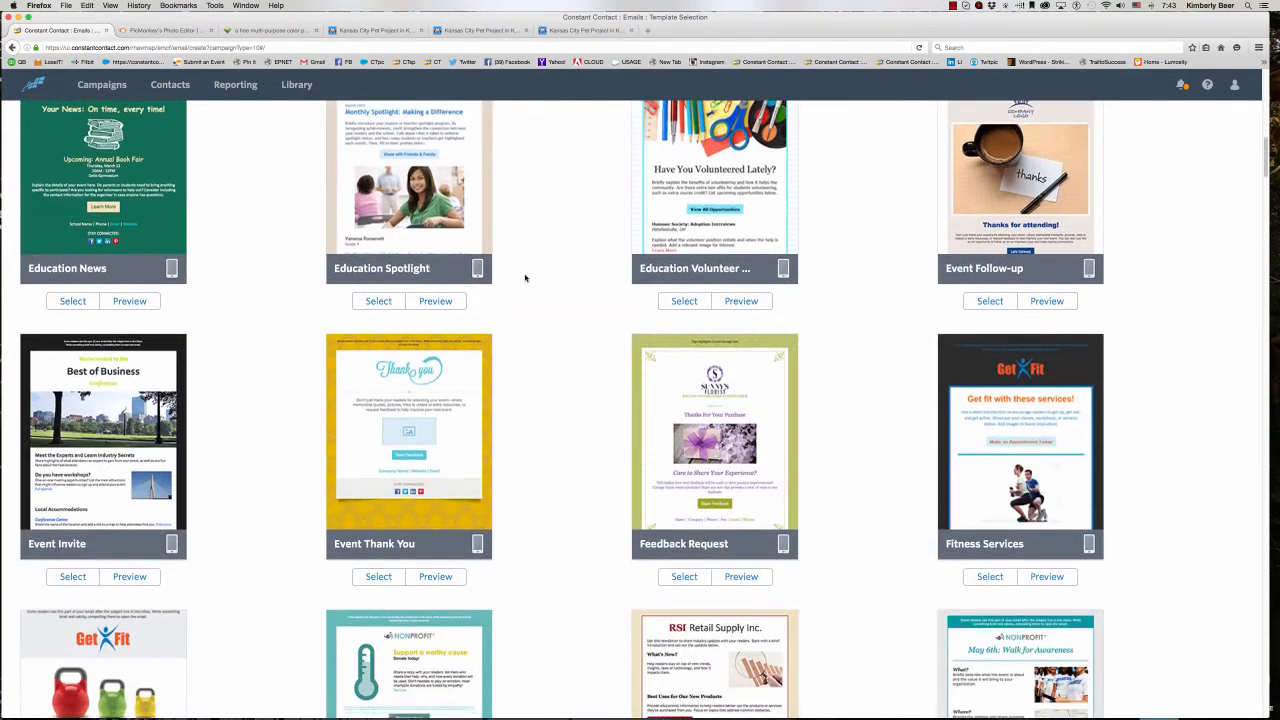
scroll(525, 278, "down", 2)
scroll(525, 278, "down", 3)
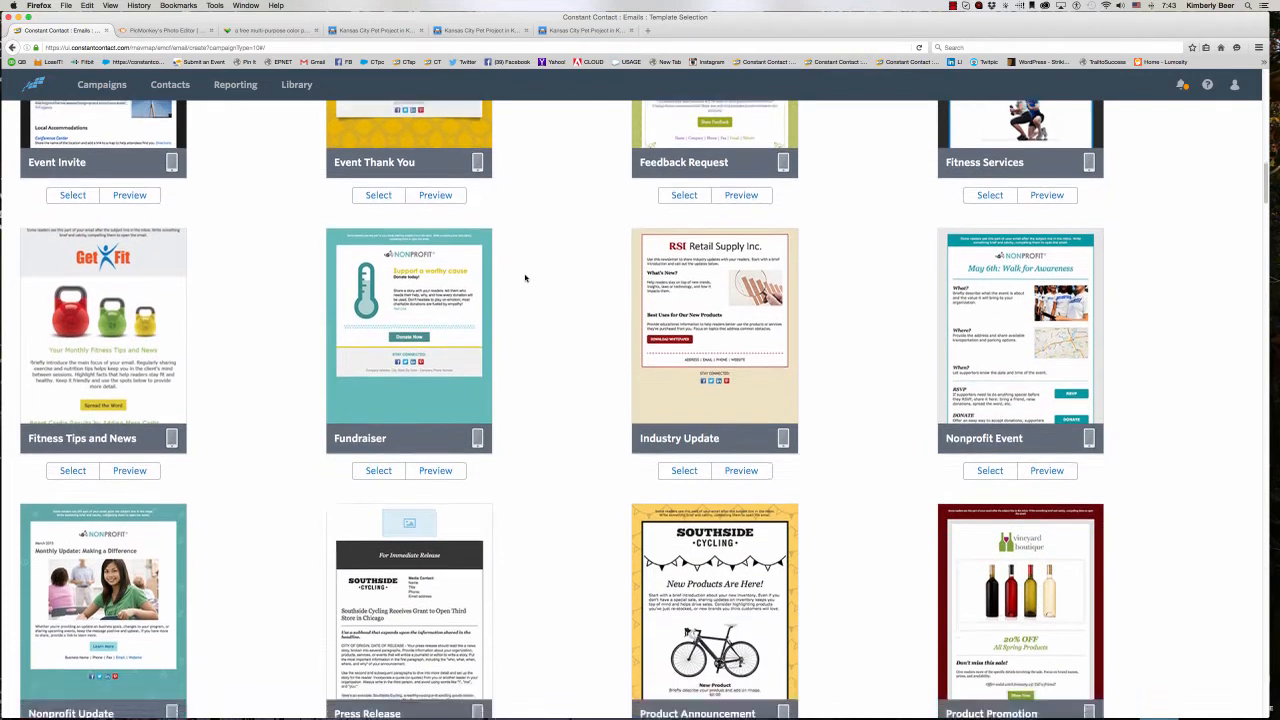
scroll(525, 278, "down", 1)
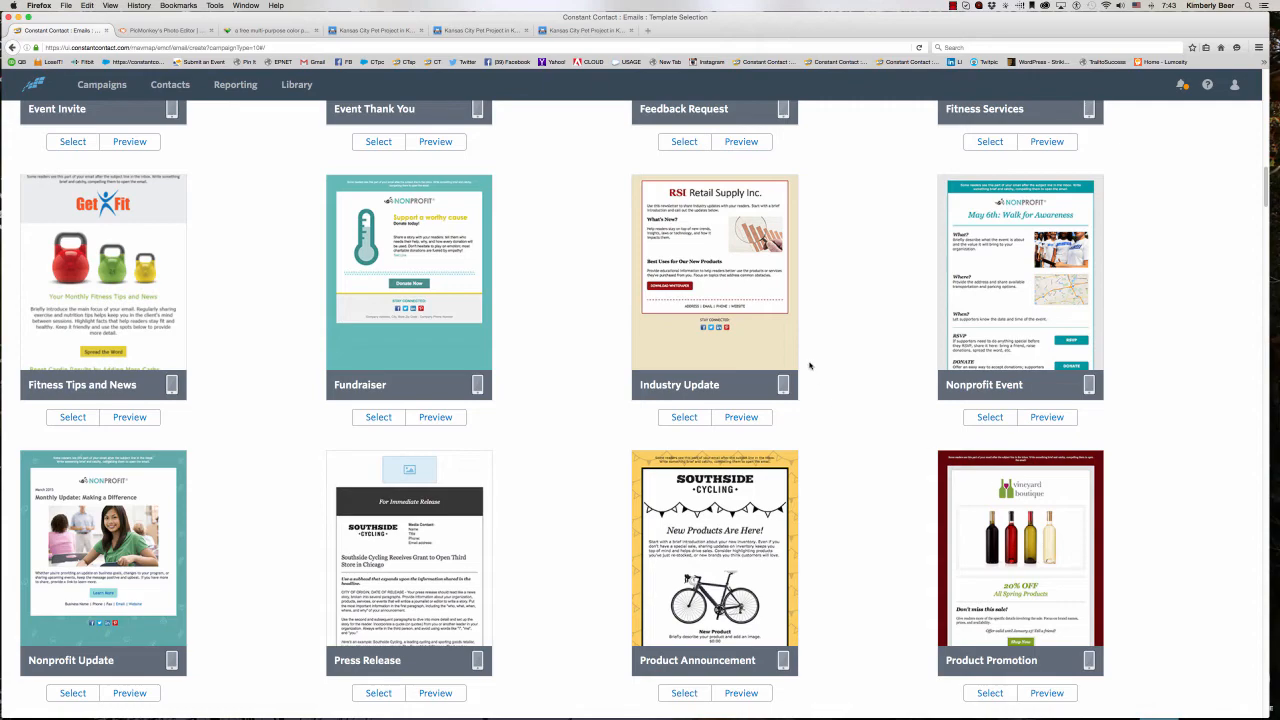
scroll(810, 366, "up", 8)
scroll(810, 366, "up", 10)
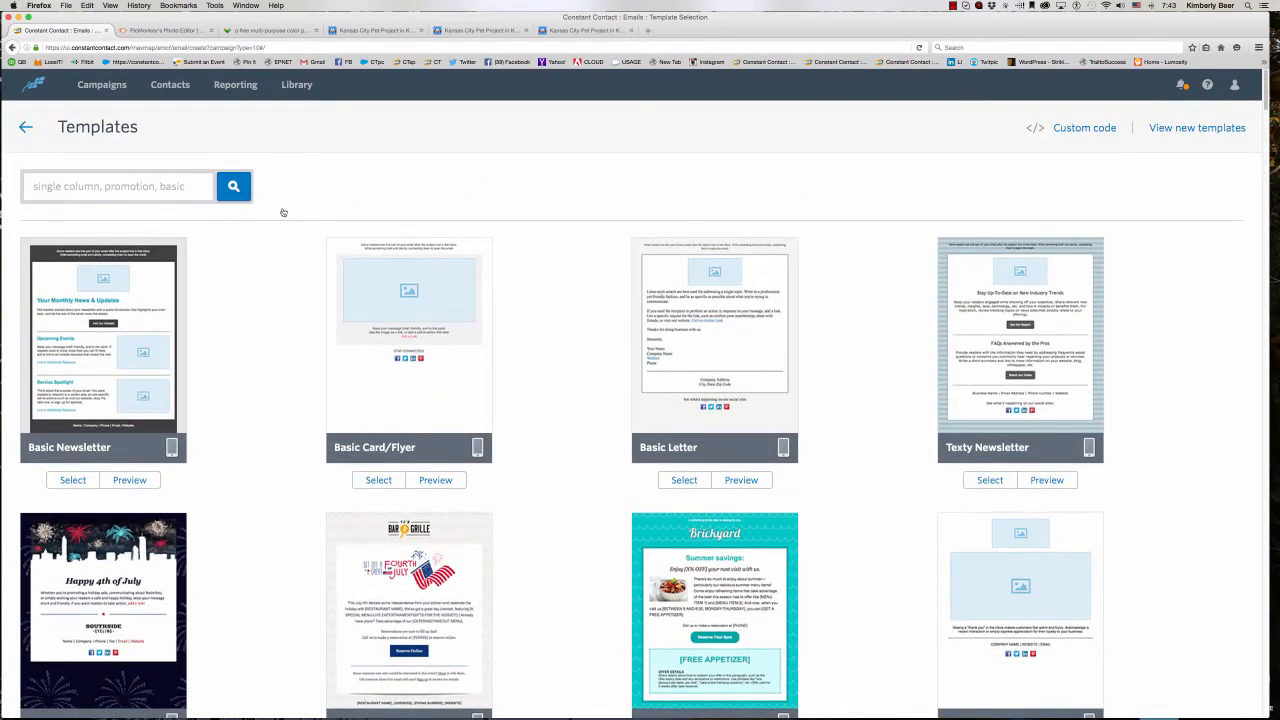
- Search the templates for "referral" and select the Referral template for the email
left_click(130, 188)
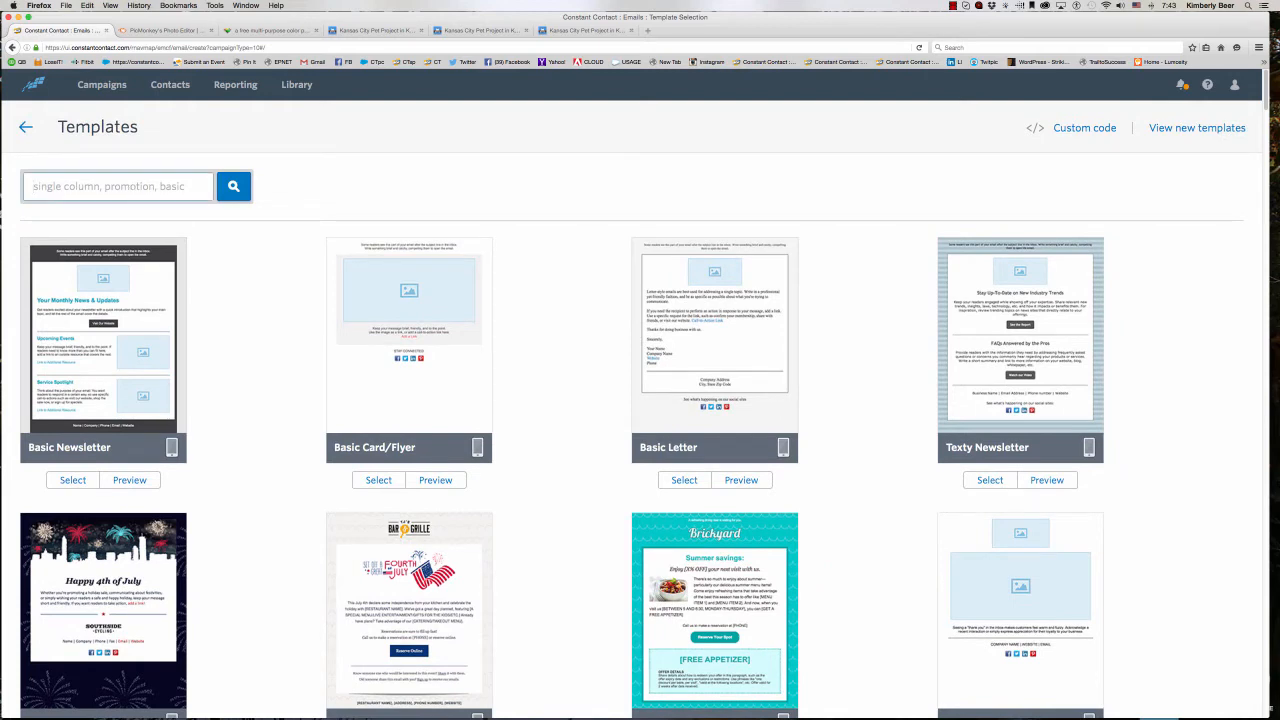
type("referral")
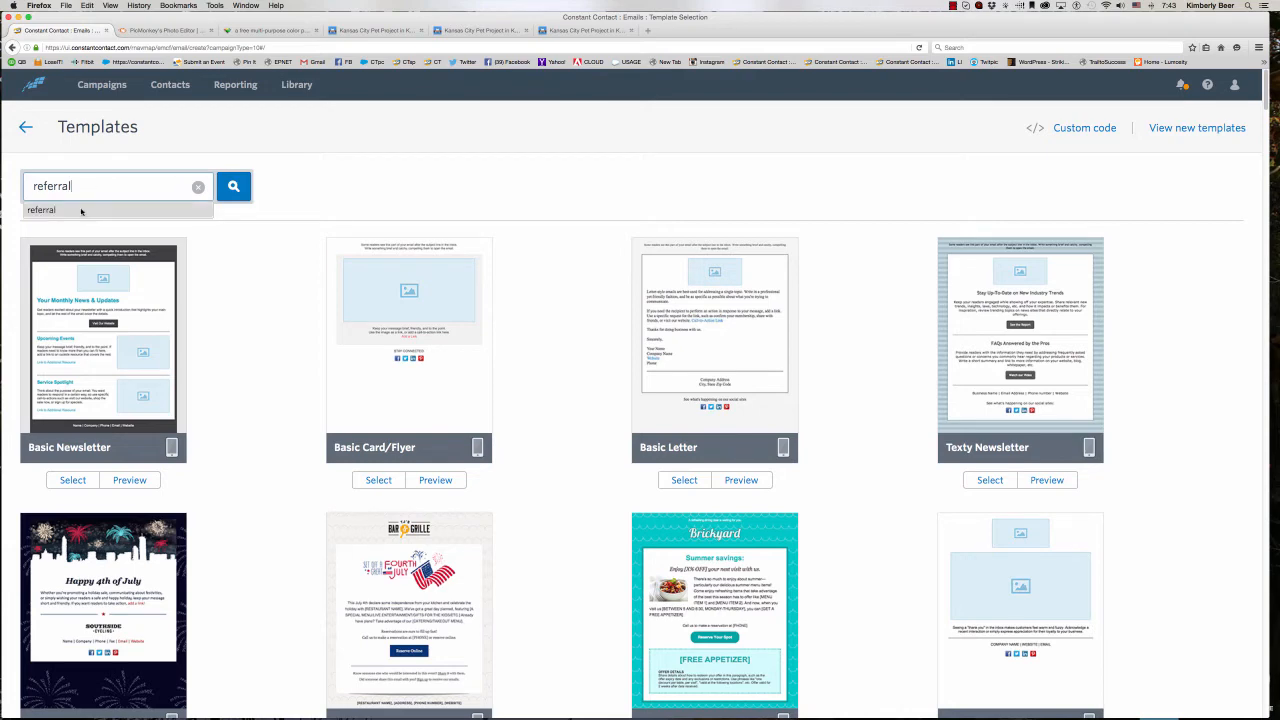
left_click(82, 210)
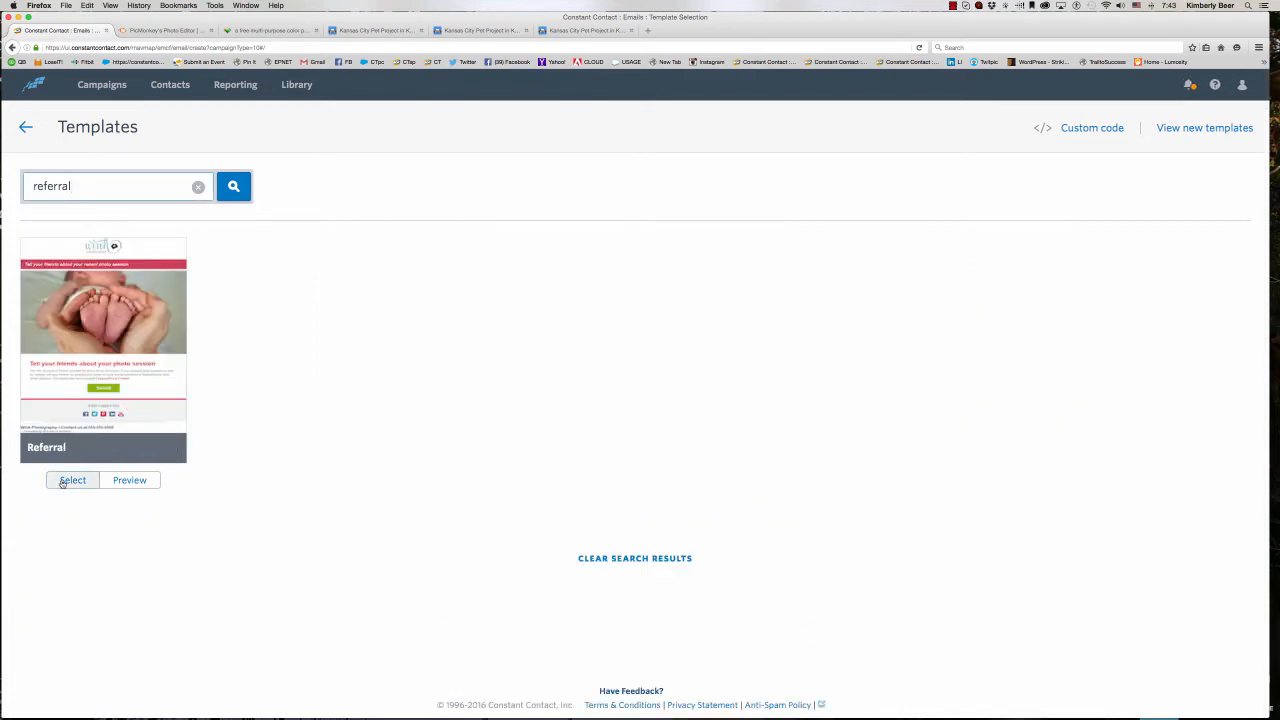
left_click(66, 481)
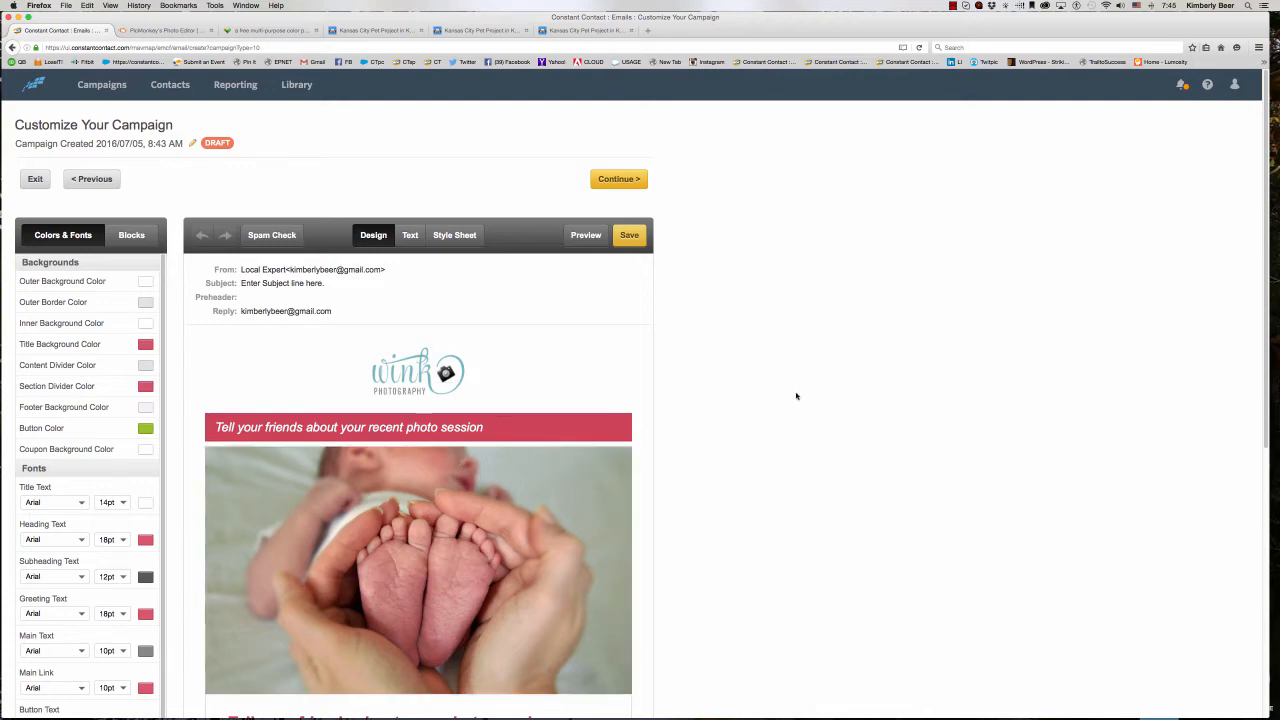
- Duplicate the content paragraph under the photo session heading and delete the Share button block
scroll(780, 420, "down", 1)
scroll(774, 423, "down", 1)
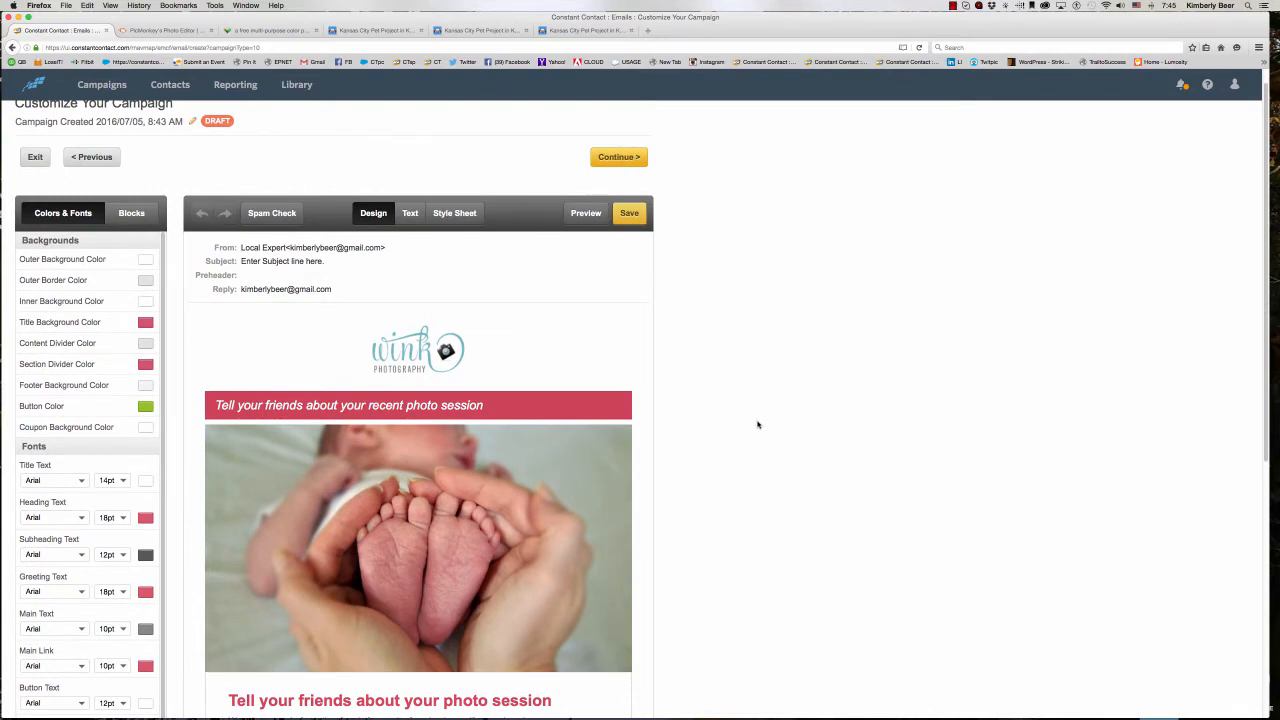
scroll(760, 422, "down", 5)
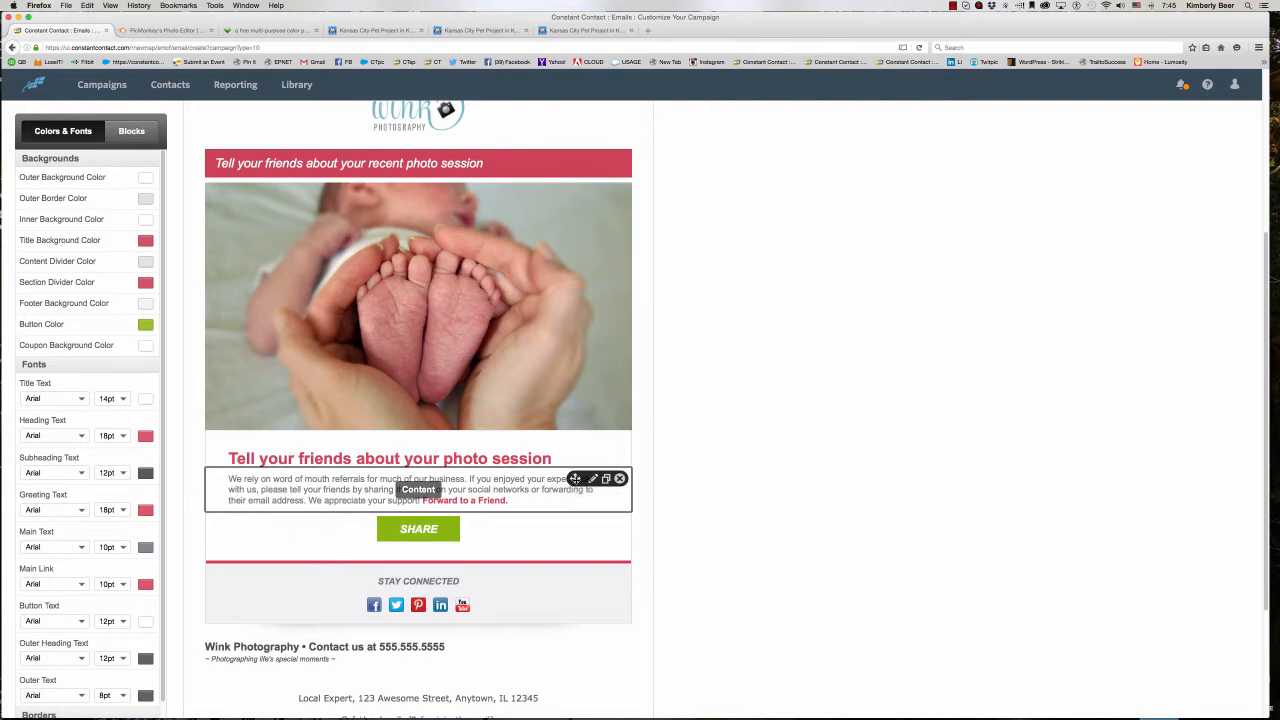
mouse_move(575, 479)
left_mouse_down()
mouse_move(570, 446)
mouse_move(571, 523)
mouse_move(574, 449)
mouse_move(571, 483)
left_mouse_up()
left_click(606, 481)
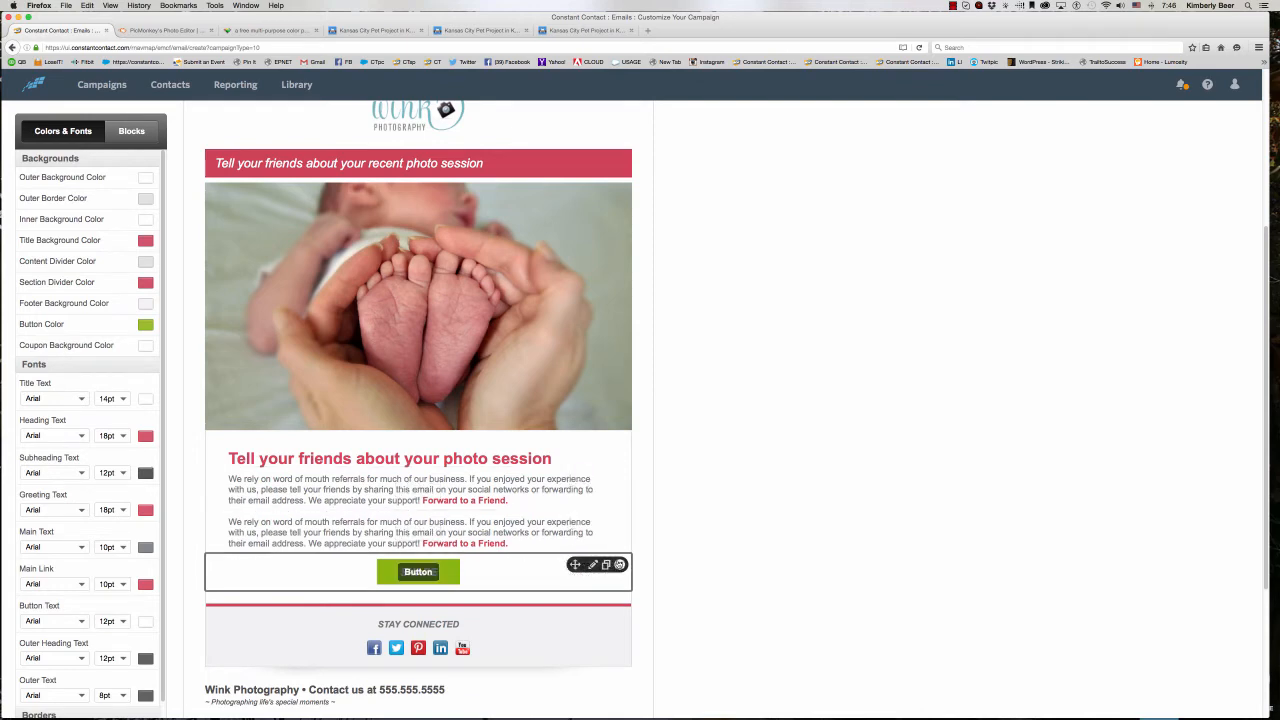
left_click(620, 565)
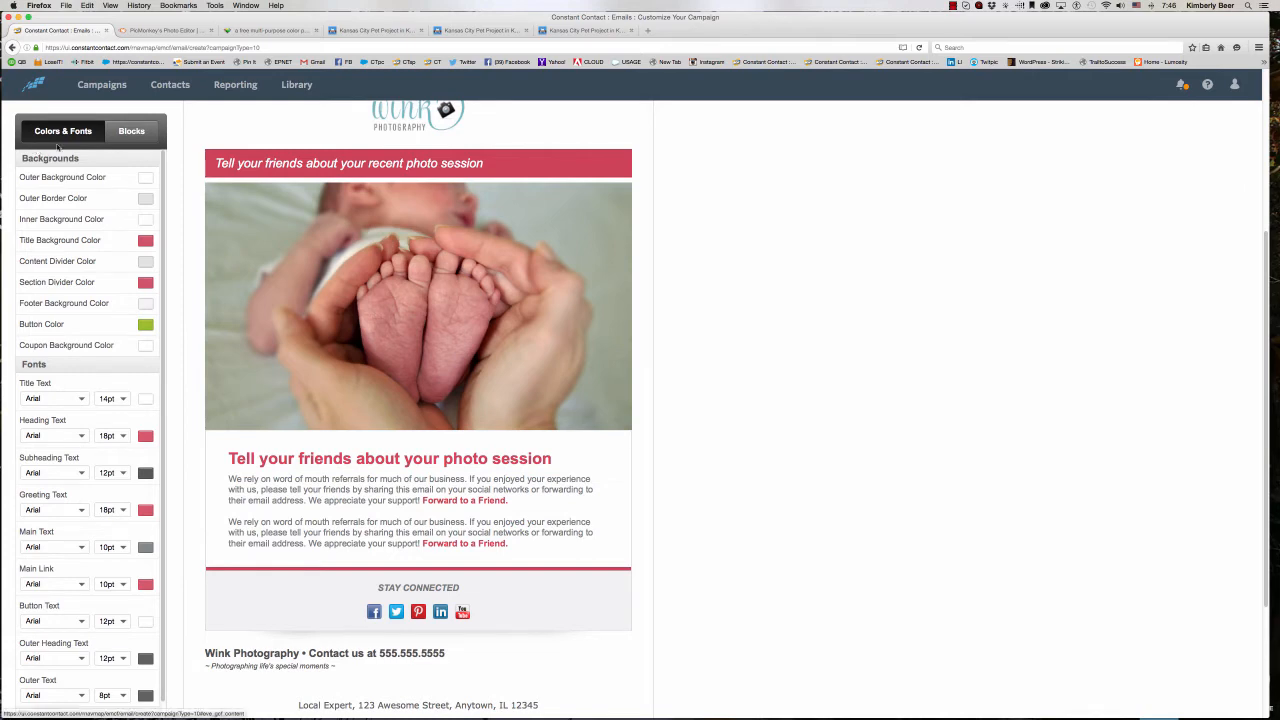
- Add a Signup block and move it below the Stay Connected section, above the Wink Photography contact line
scroll(400, 300, "up", 5)
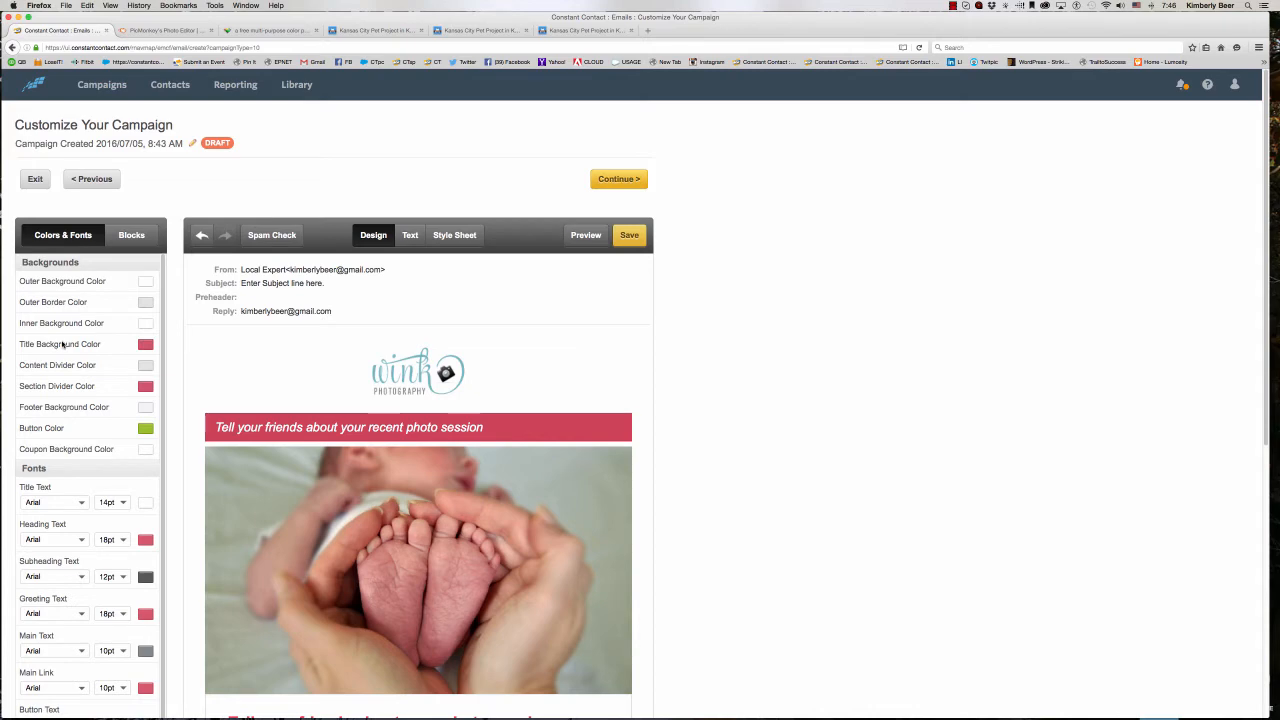
left_click(133, 235)
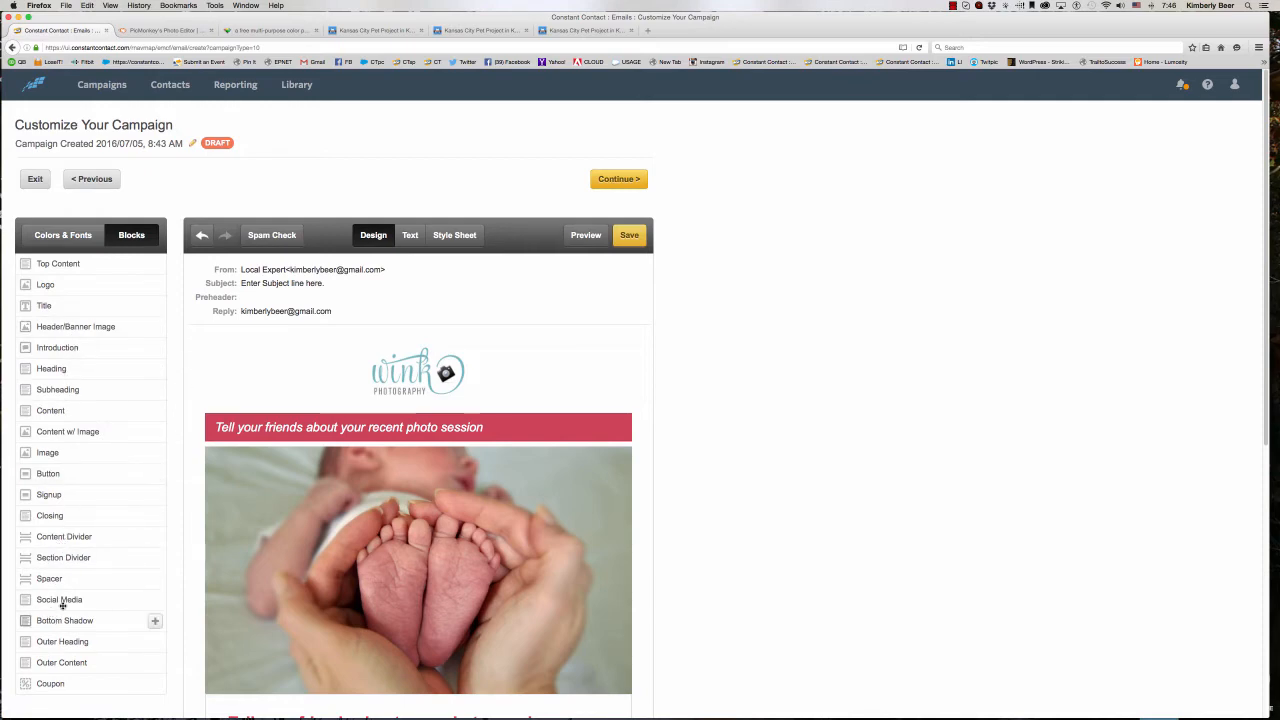
scroll(341, 537, "down", 2)
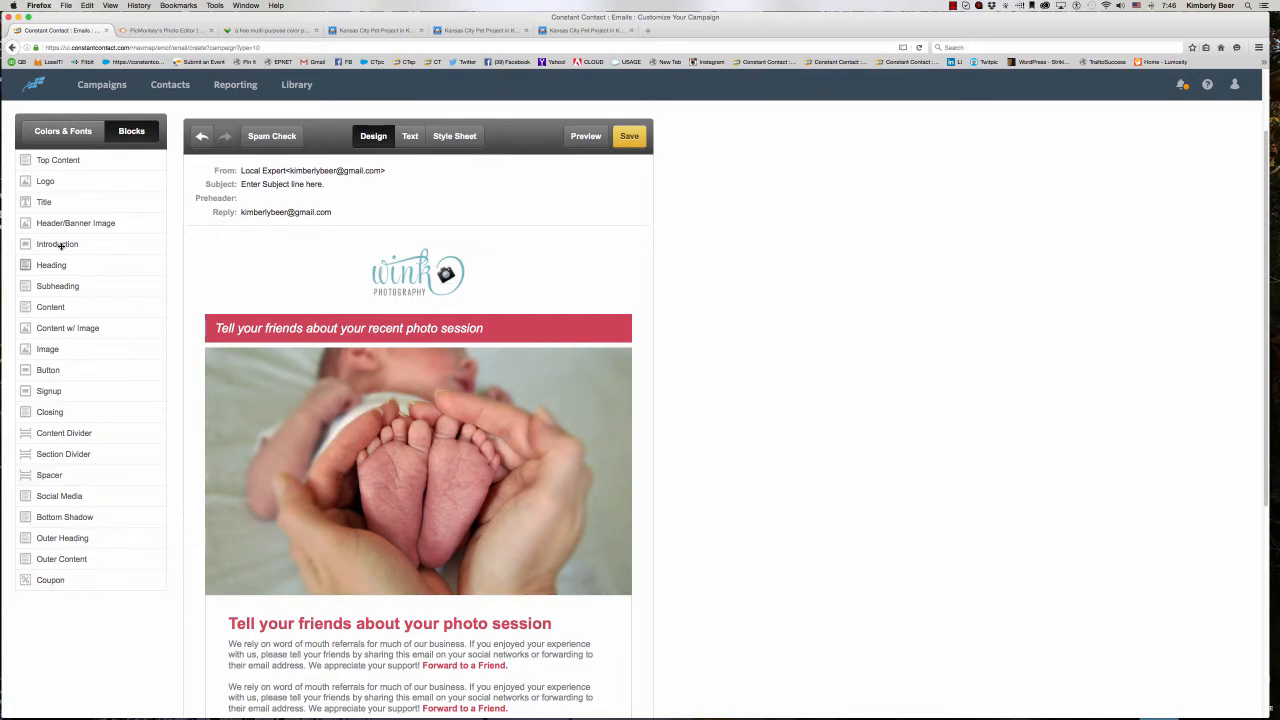
scroll(52, 320, "down", 1)
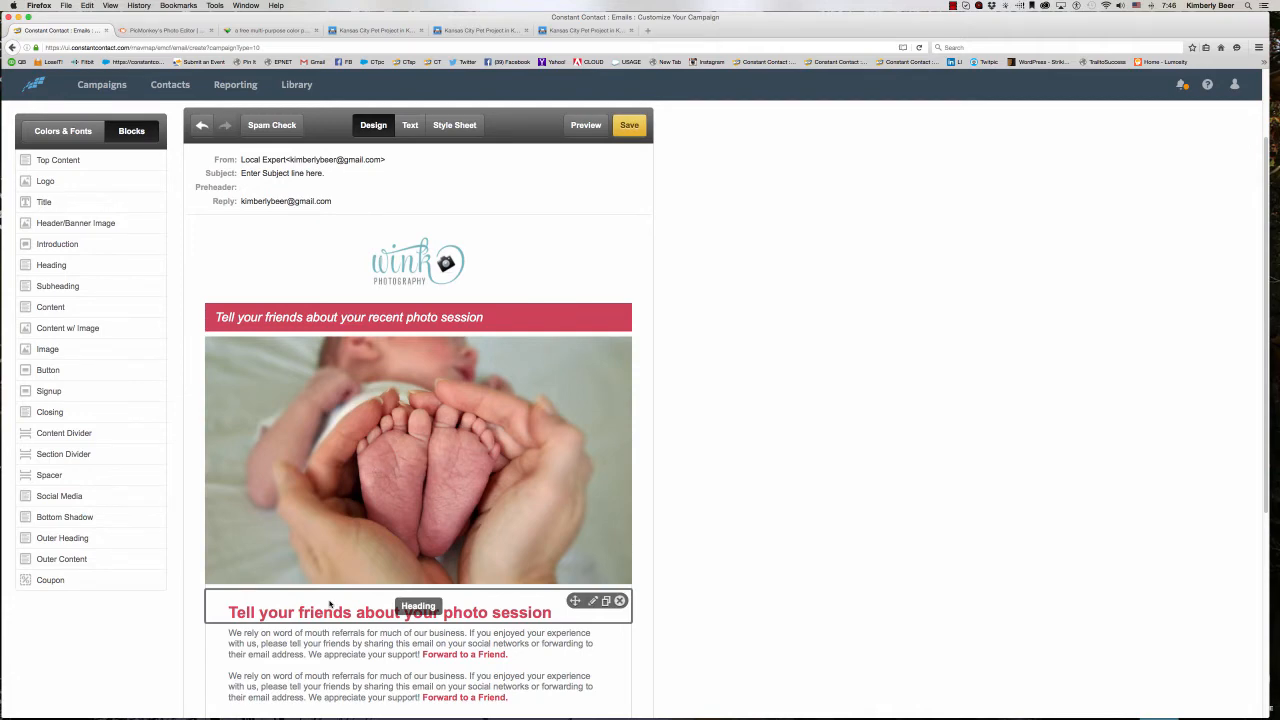
scroll(330, 604, "down", 5)
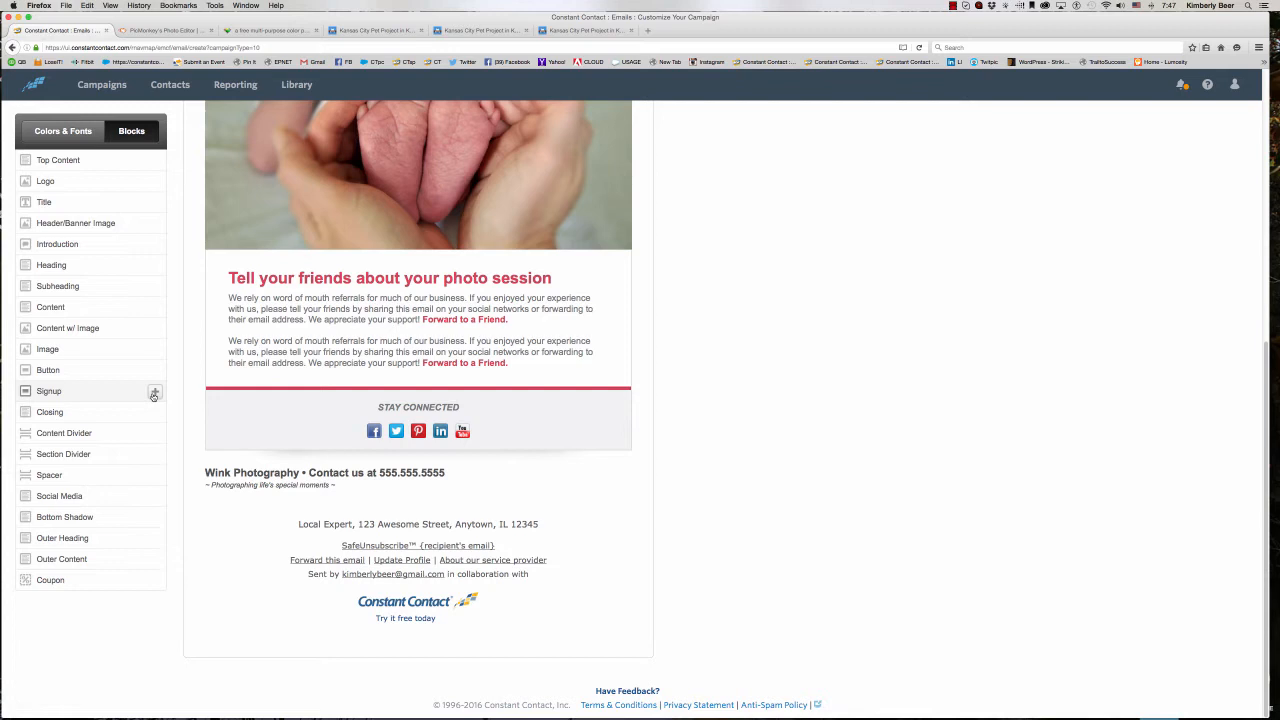
left_click(154, 395)
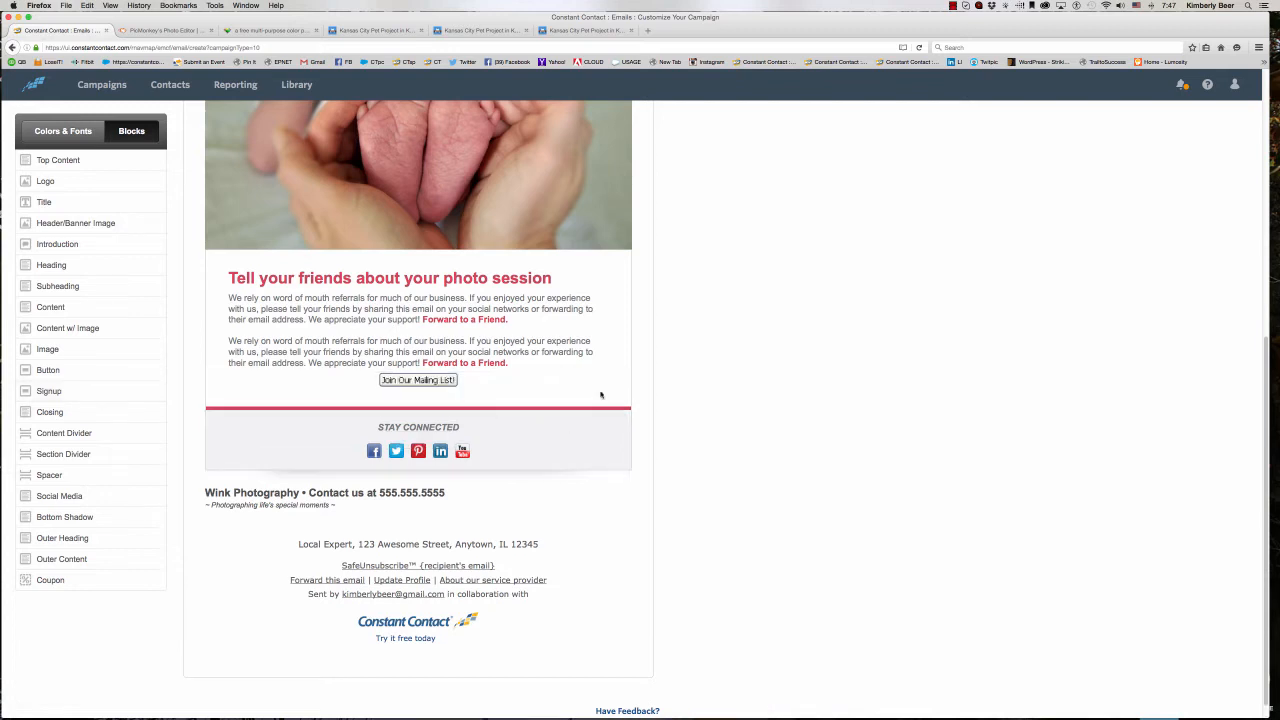
left_click_drag(574, 384, 587, 491)
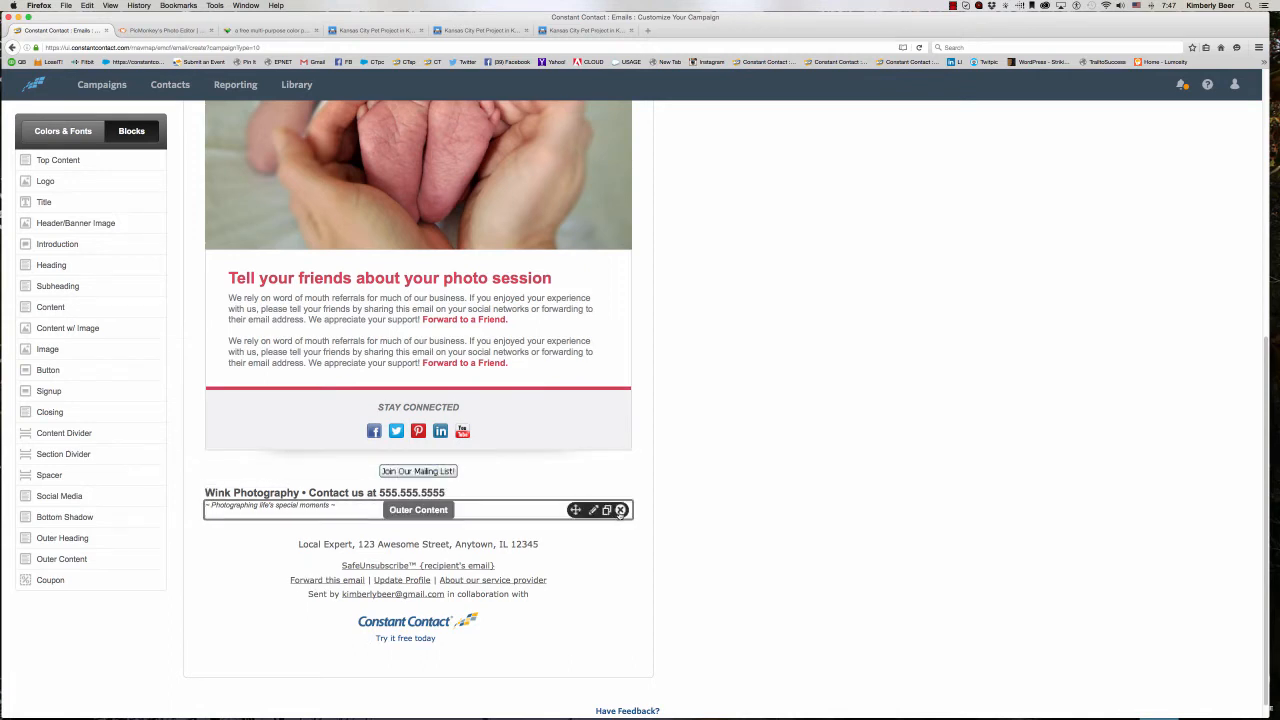
- Delete the outer content tagline and the Wink Photography contact heading from the email's footer area
left_click(620, 510)
left_click(620, 495)
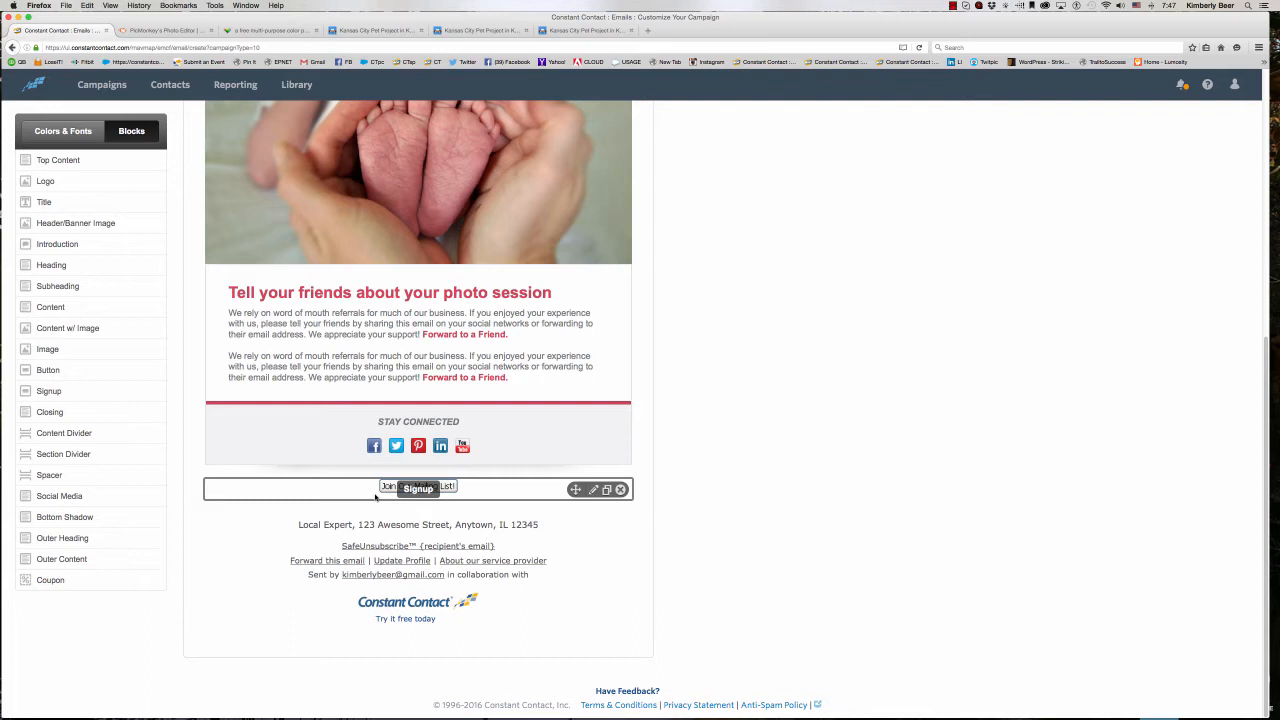
left_click_drag(375, 496, 376, 497)
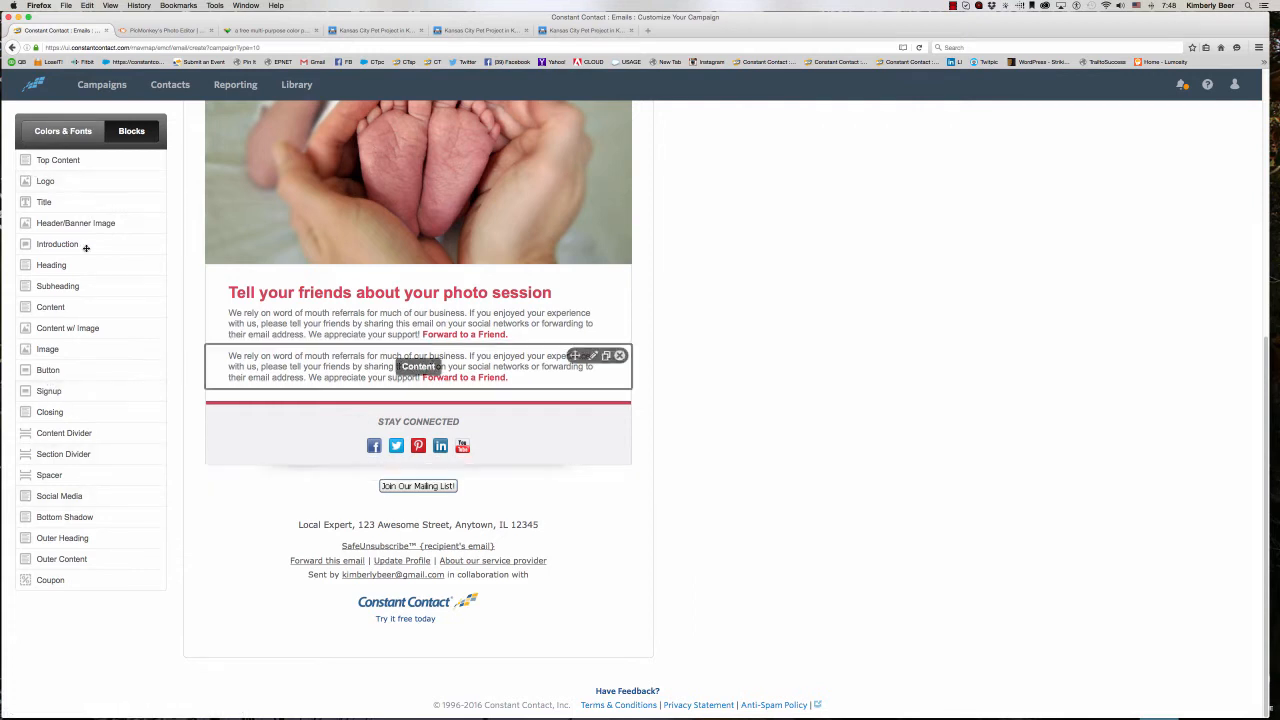
- Show the color and font settings and rename the campaign as "Paws and claws news"
left_click(44, 133)
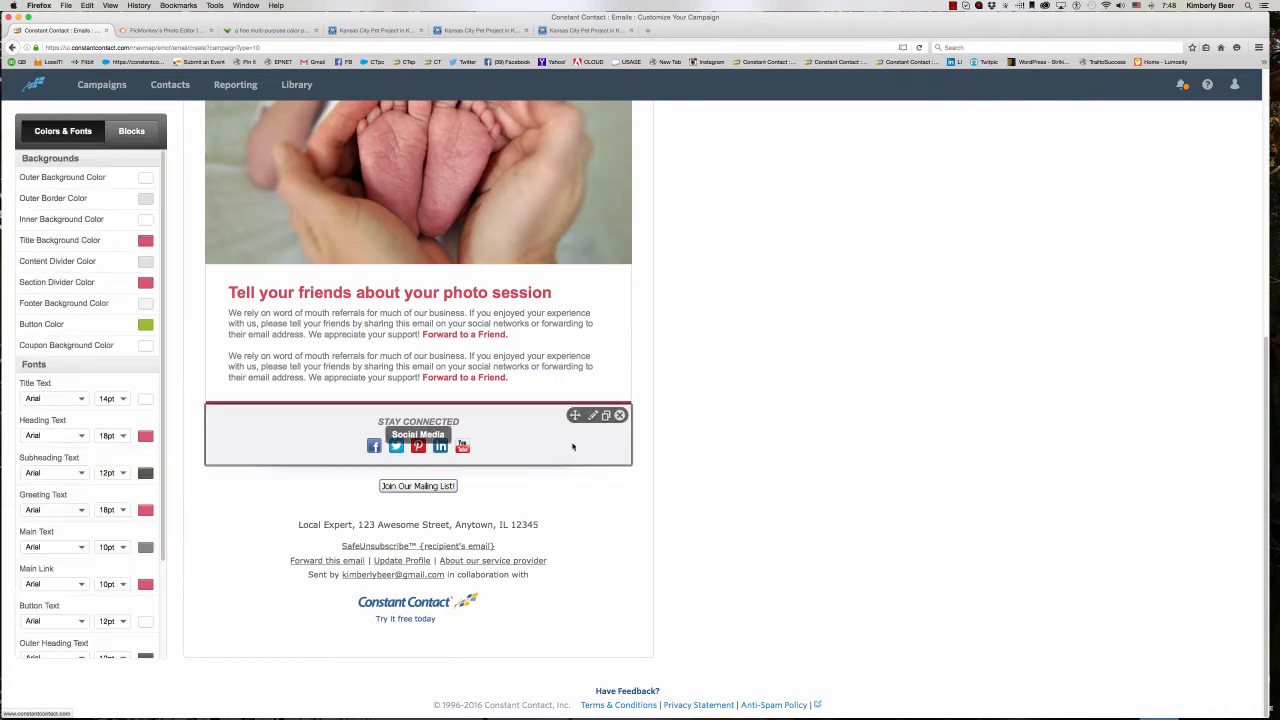
scroll(715, 393, "up", 5)
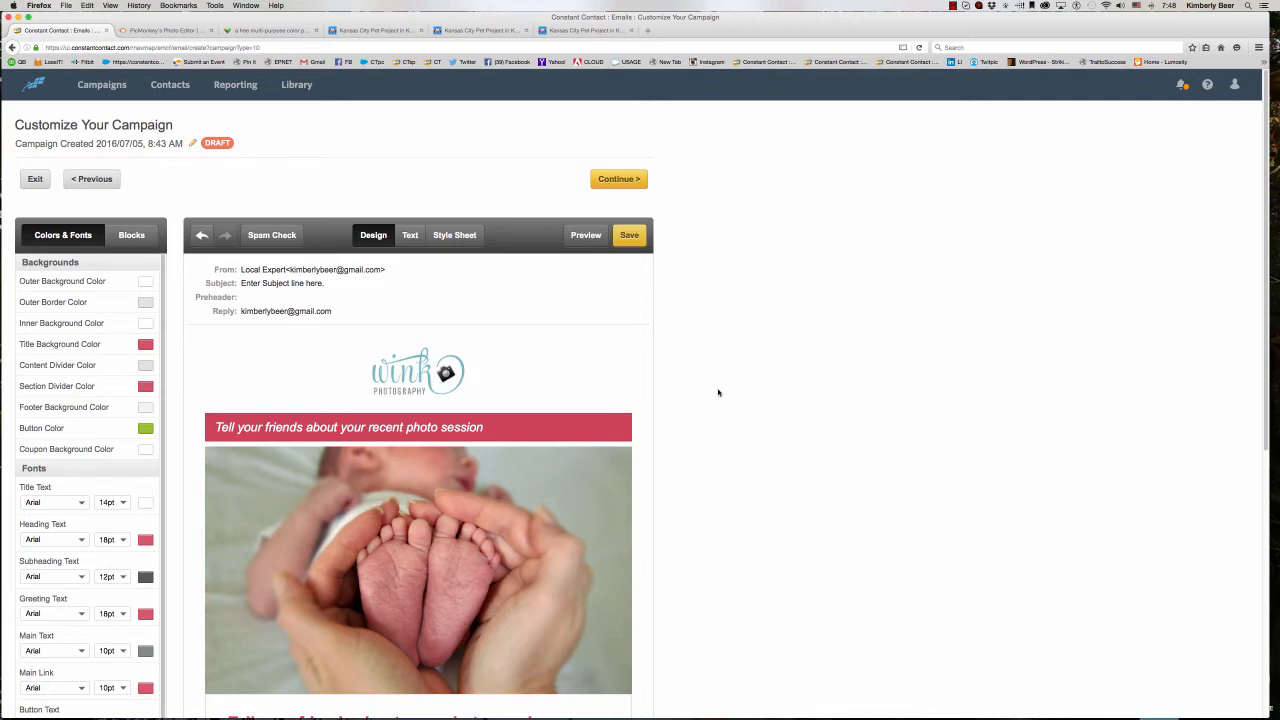
left_click(124, 142)
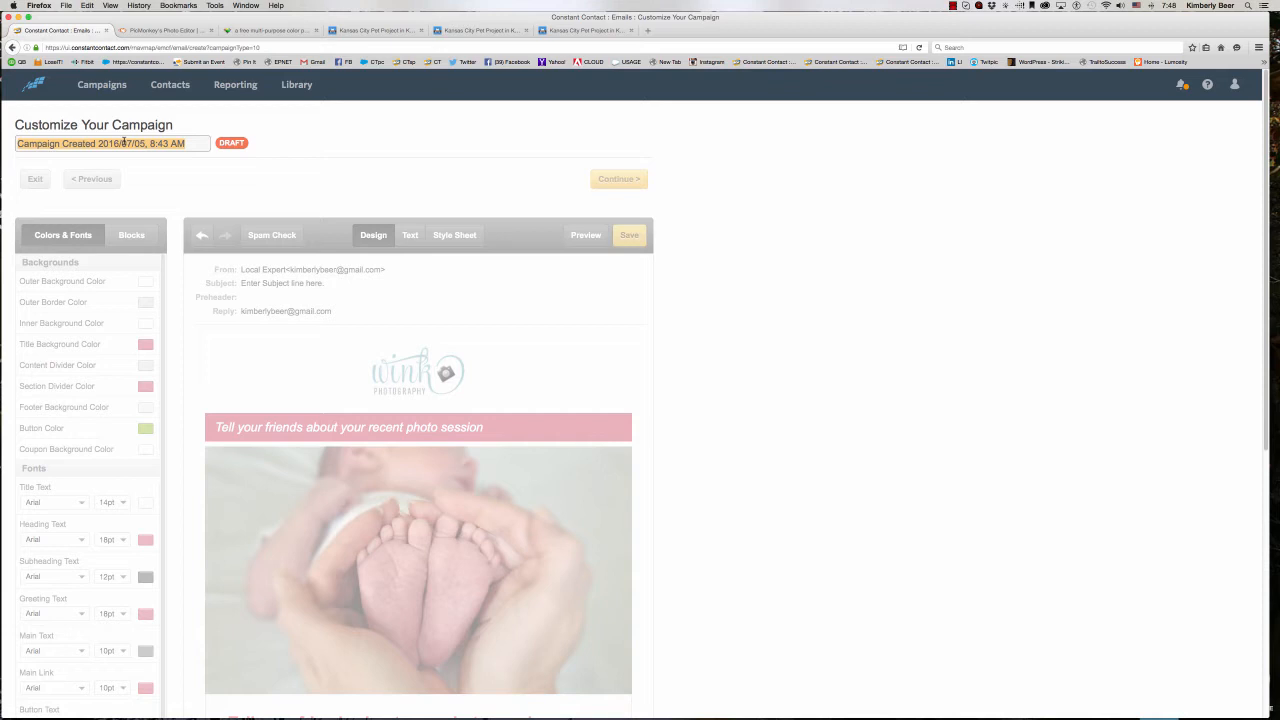
type("Paw")
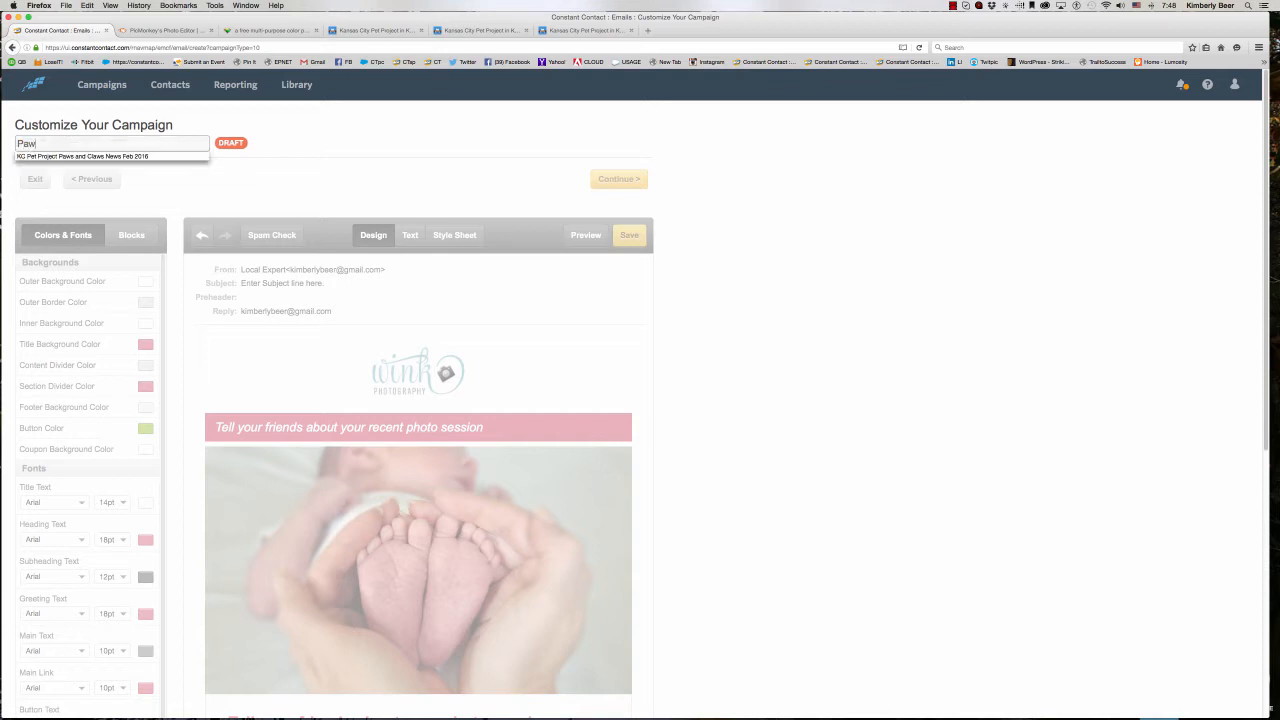
type("s and cla")
key("BackSpace")
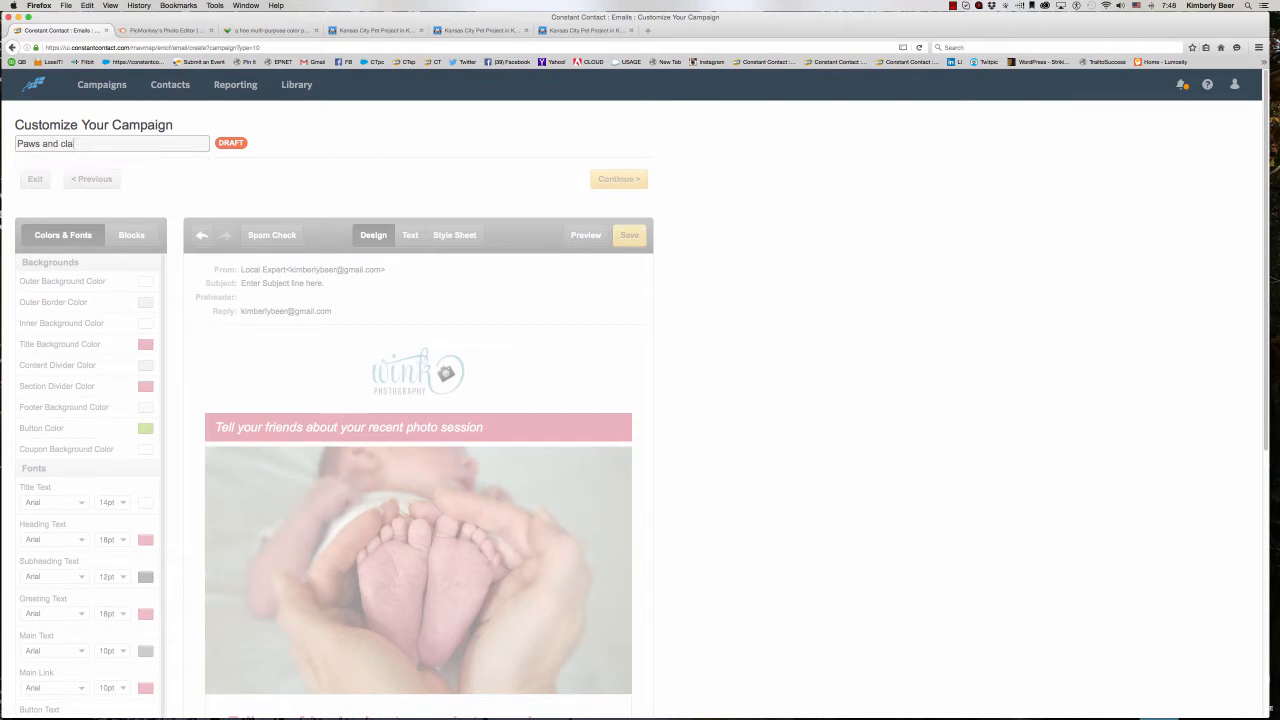
type("aw")
key("BackSpace")
key("BackSpace")
key("BackSpace")
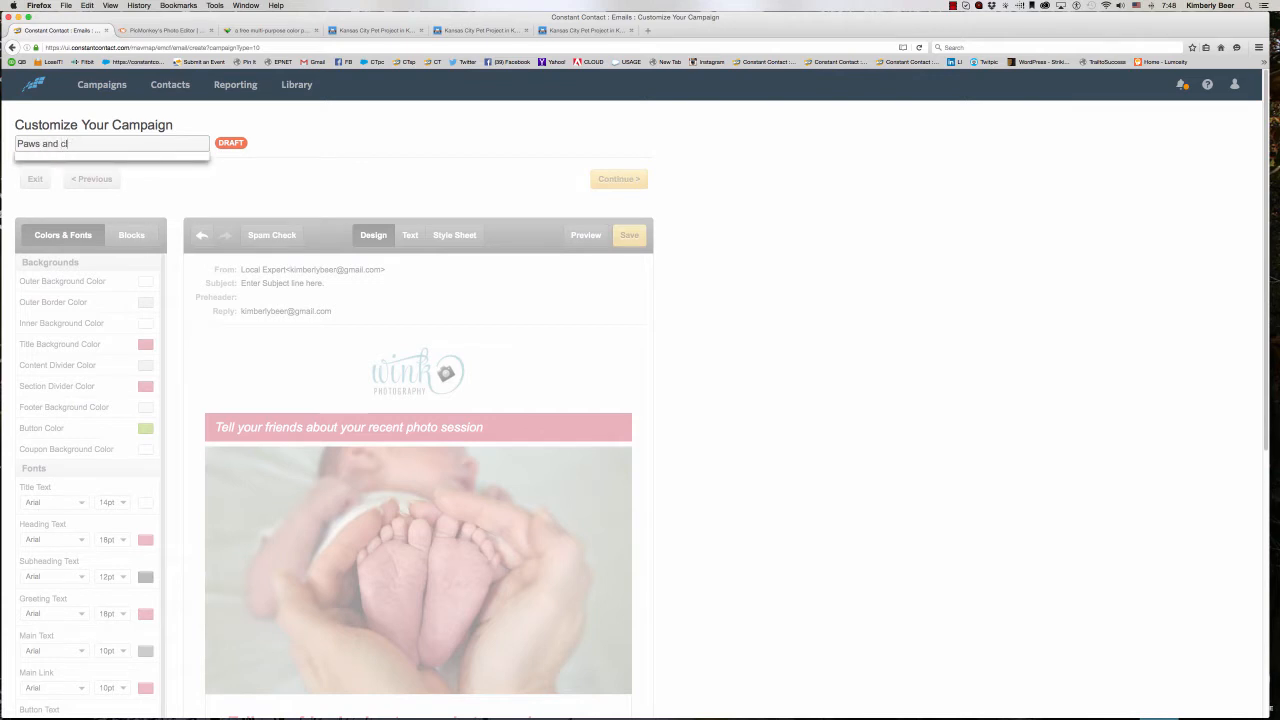
type("laws news")
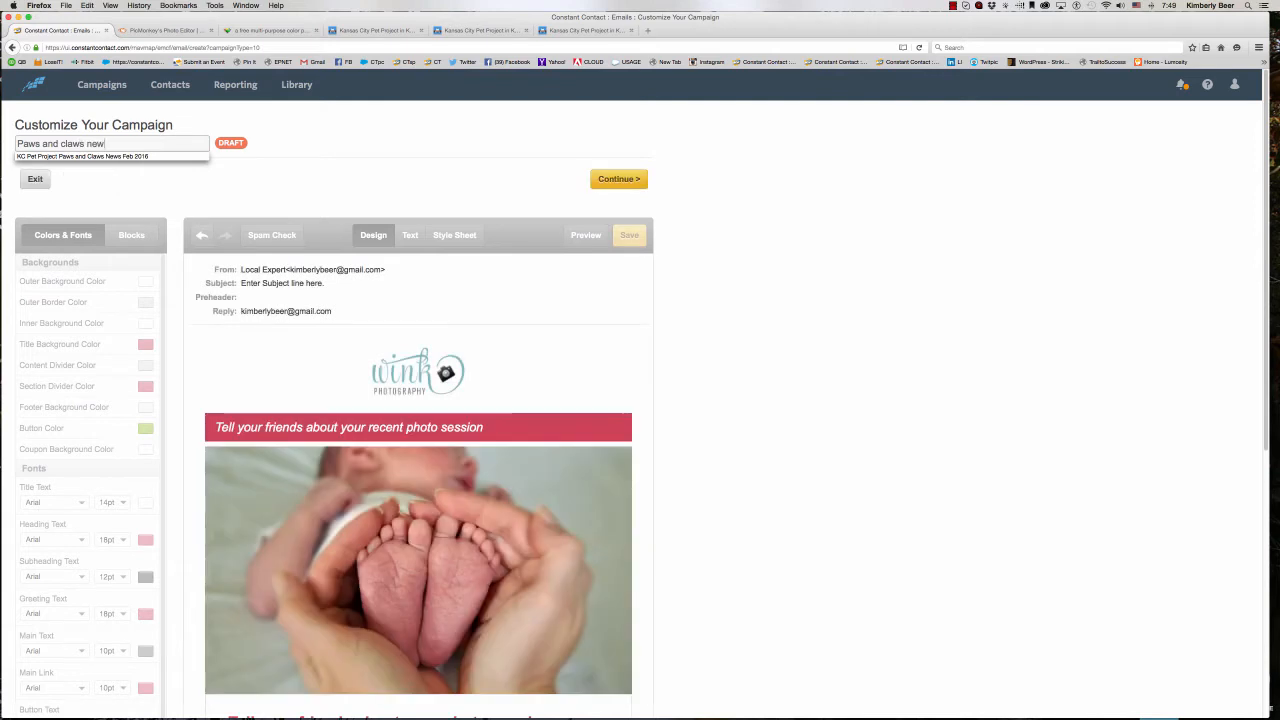
left_click(122, 177)
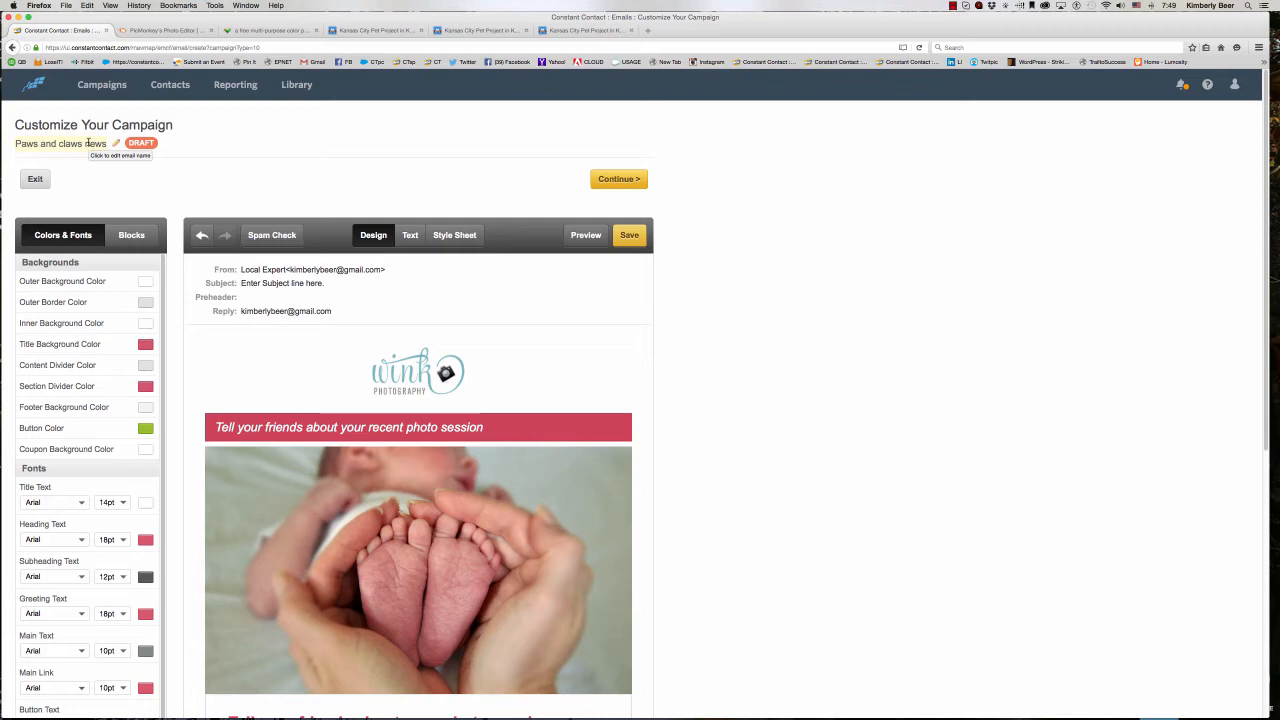
- Look over the KC Pet Project All Adoptables page for brand colors and view the Color Cop color picker website
scroll(720, 594, "down", 4)
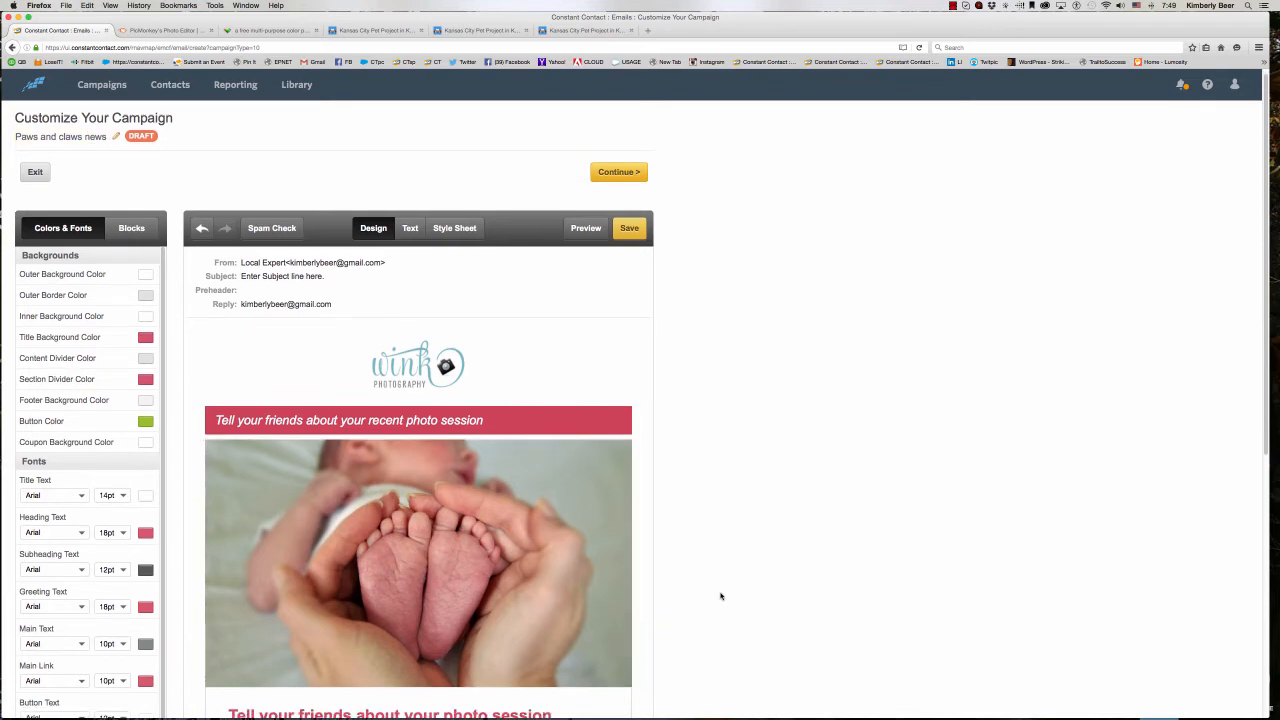
left_click(379, 30)
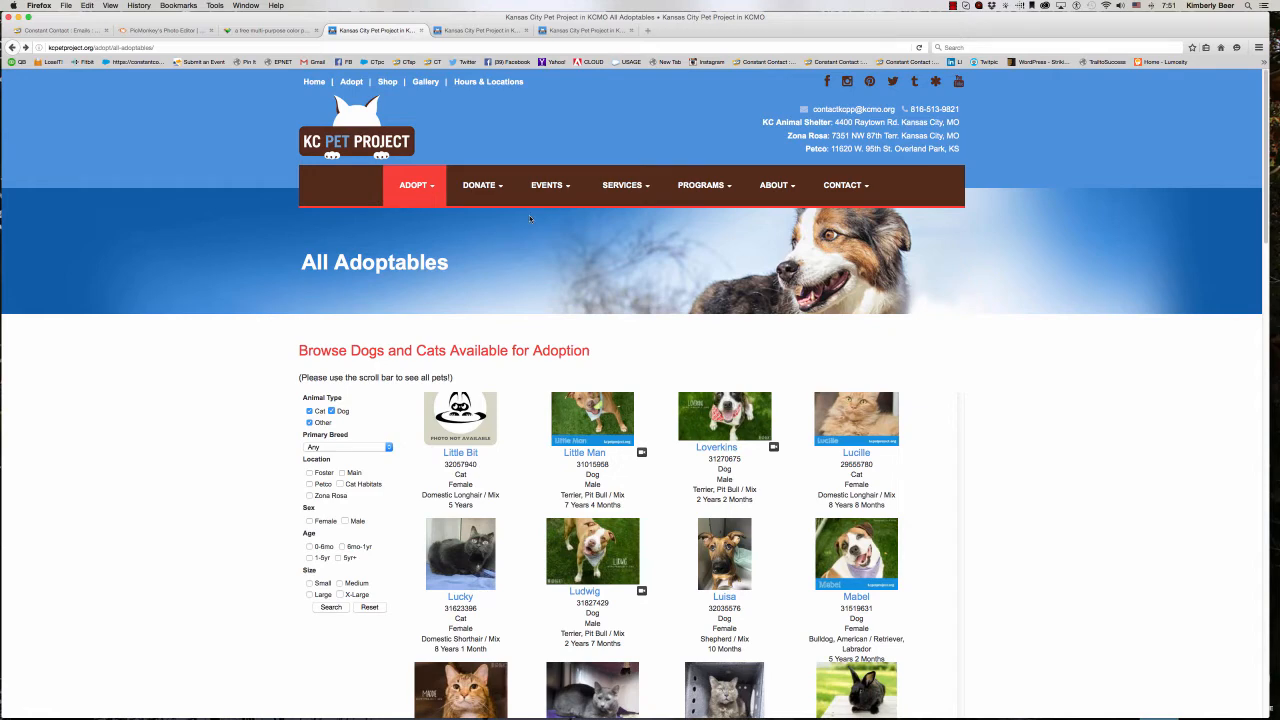
left_click(276, 31)
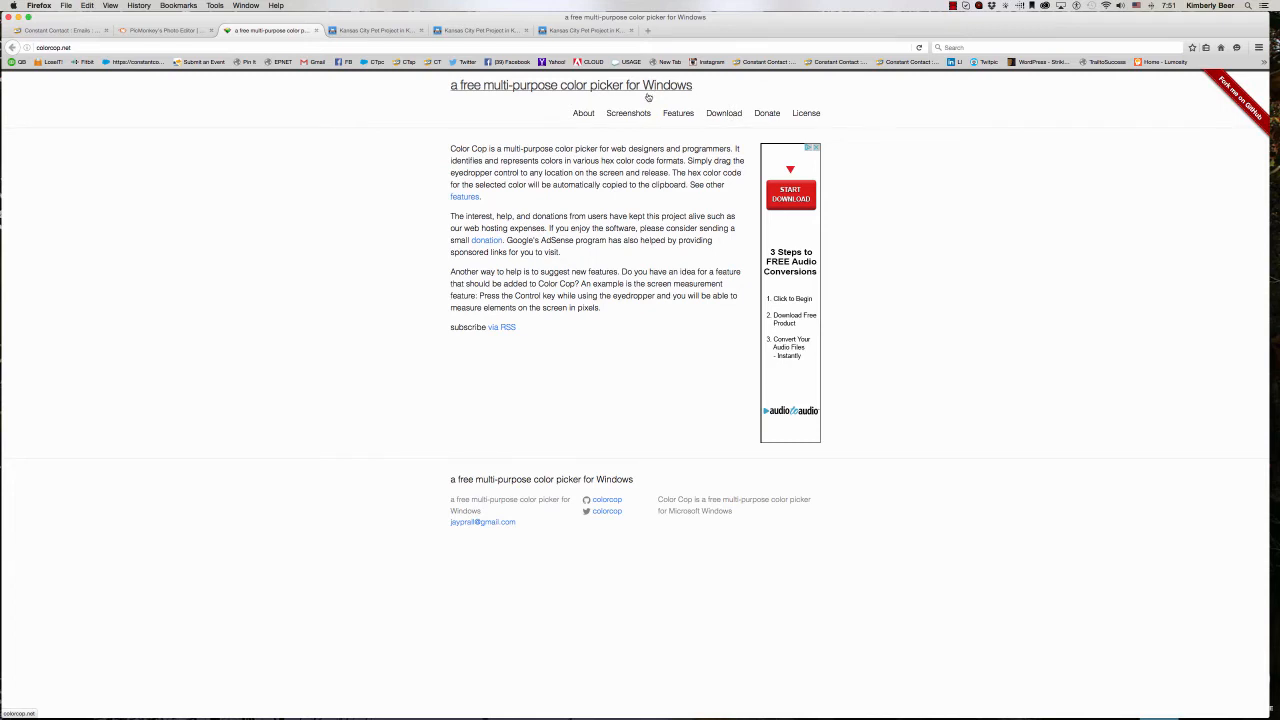
mouse_move(1120, 685)
- Sample the light blue header background of the KC Pet Project website with ColorSnapper
left_click(362, 31)
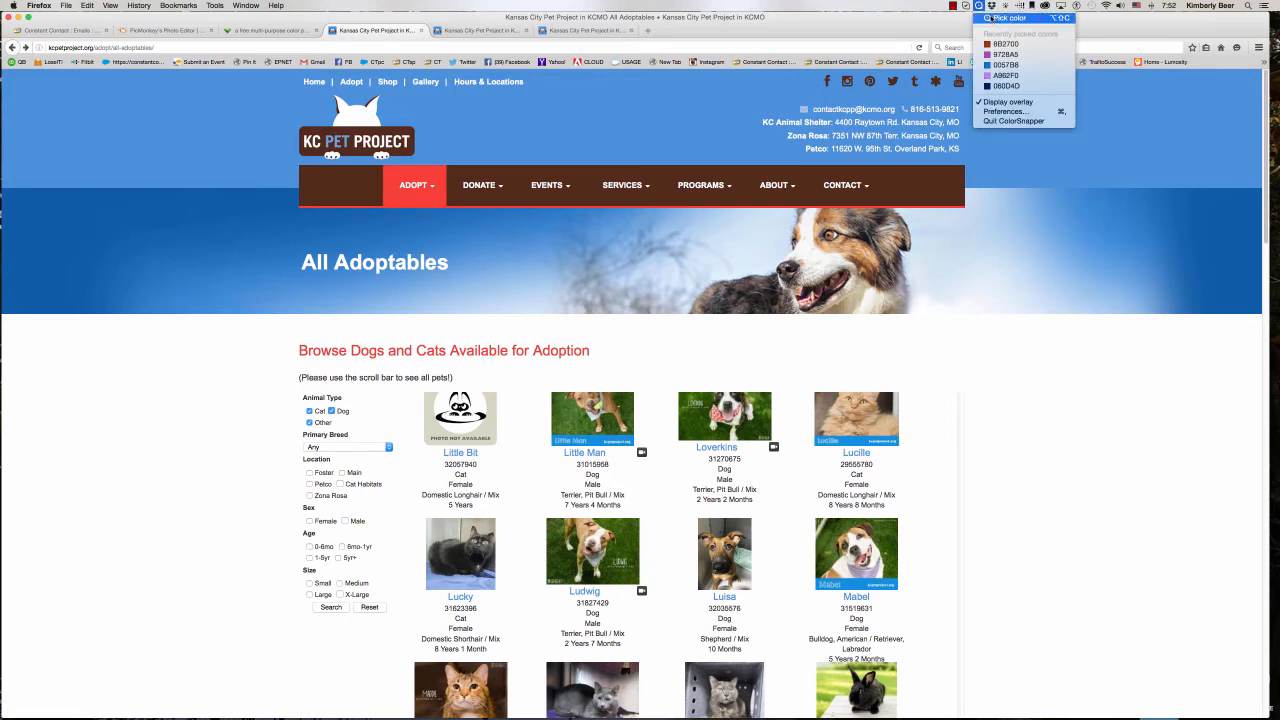
left_click(1022, 19)
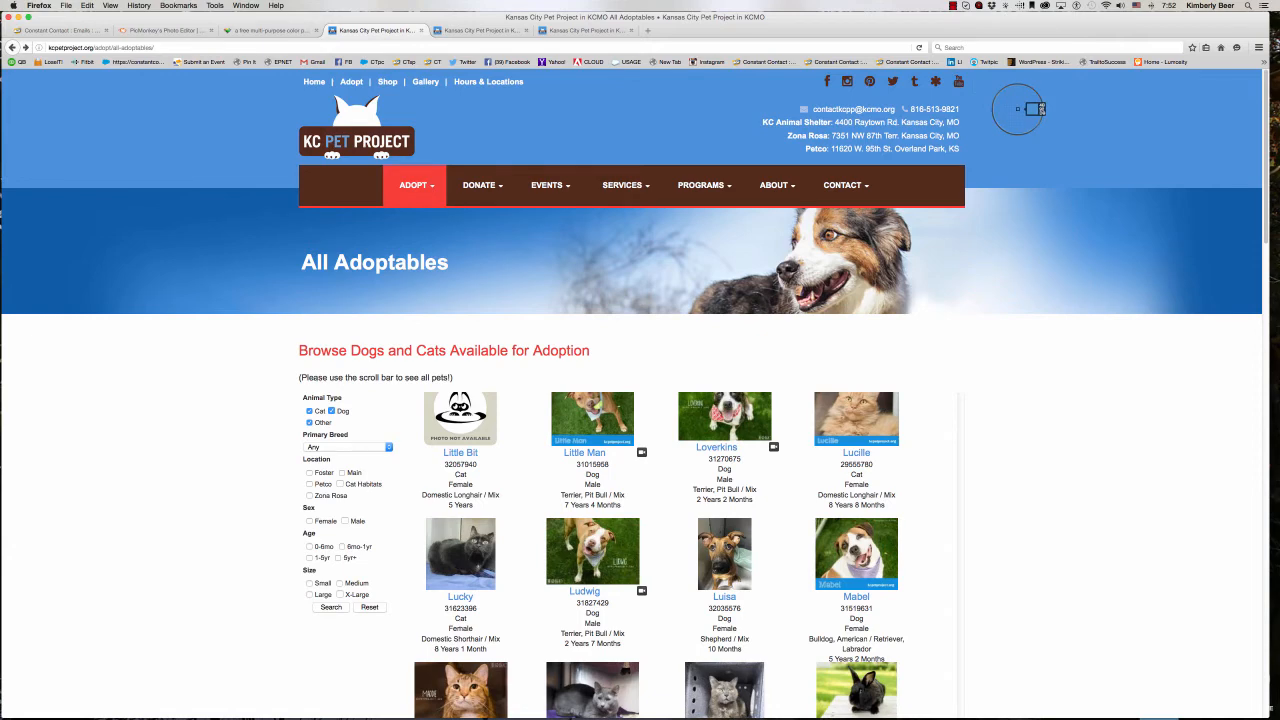
left_click(1018, 109)
- Return to the Constant Contact campaign and set the title background color to the sampled blue, #4B92DB
left_click(47, 31)
mouse_move(224, 228)
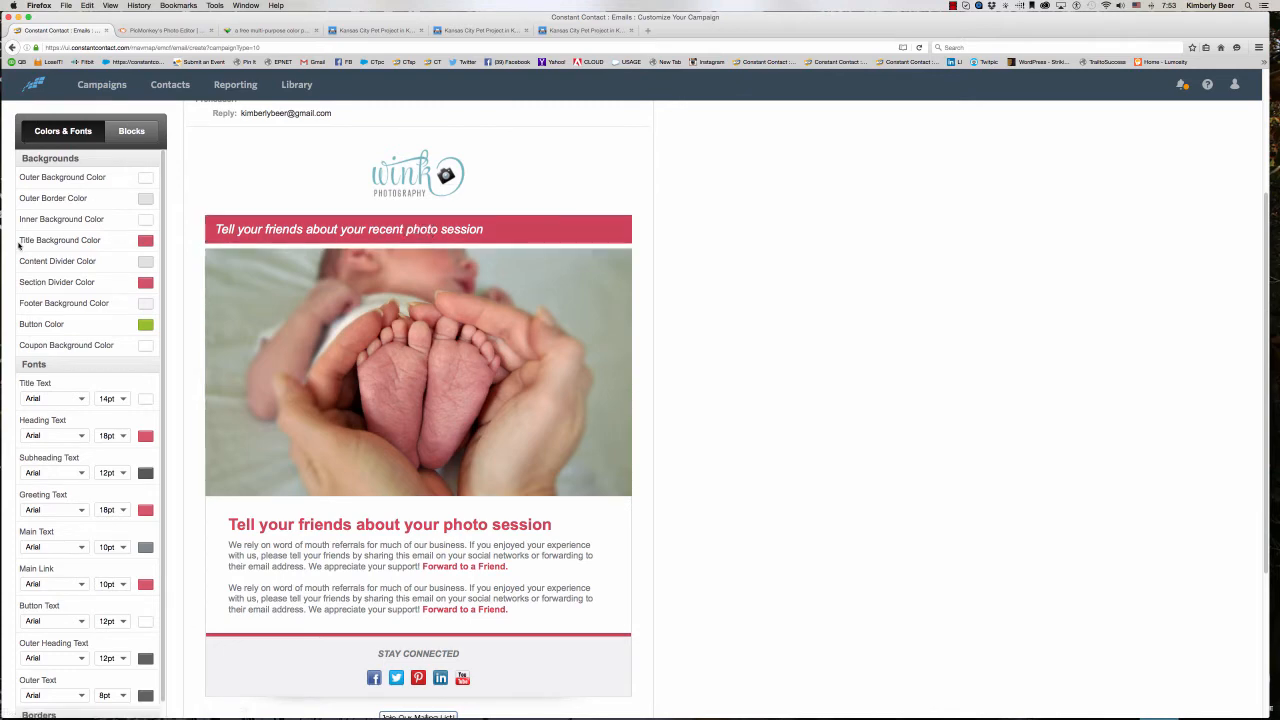
left_click(144, 242)
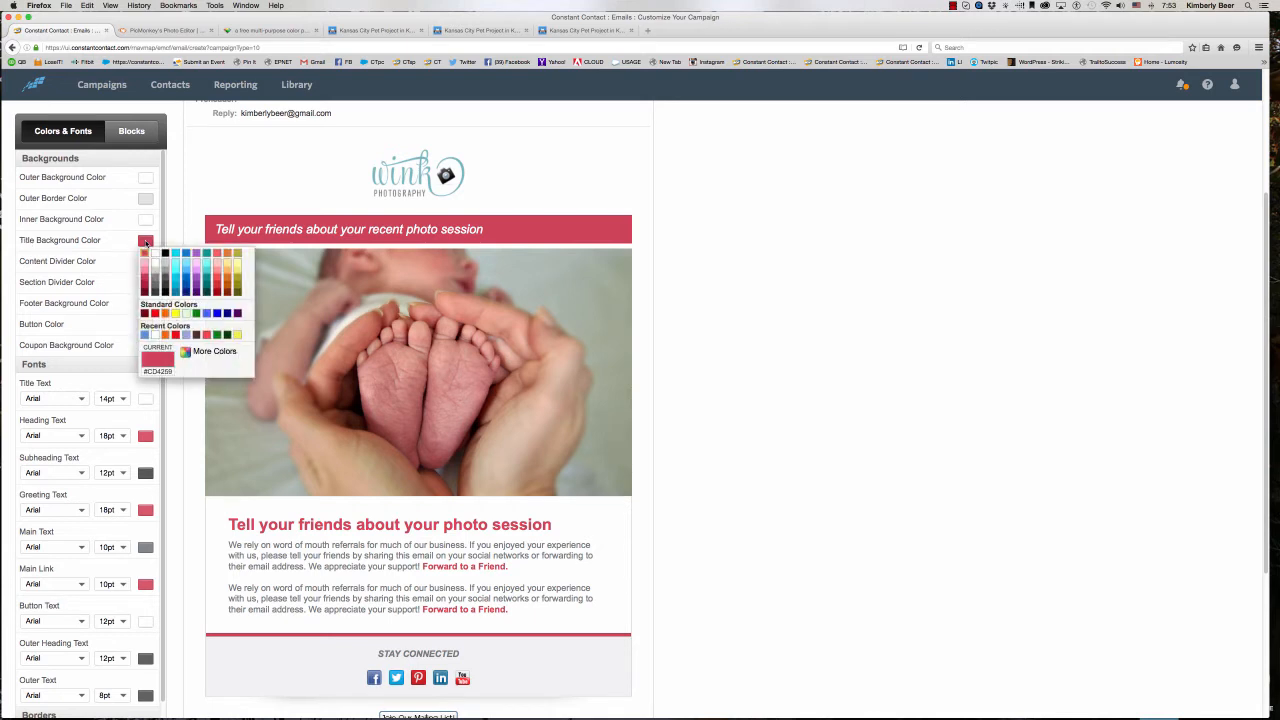
left_click(207, 351)
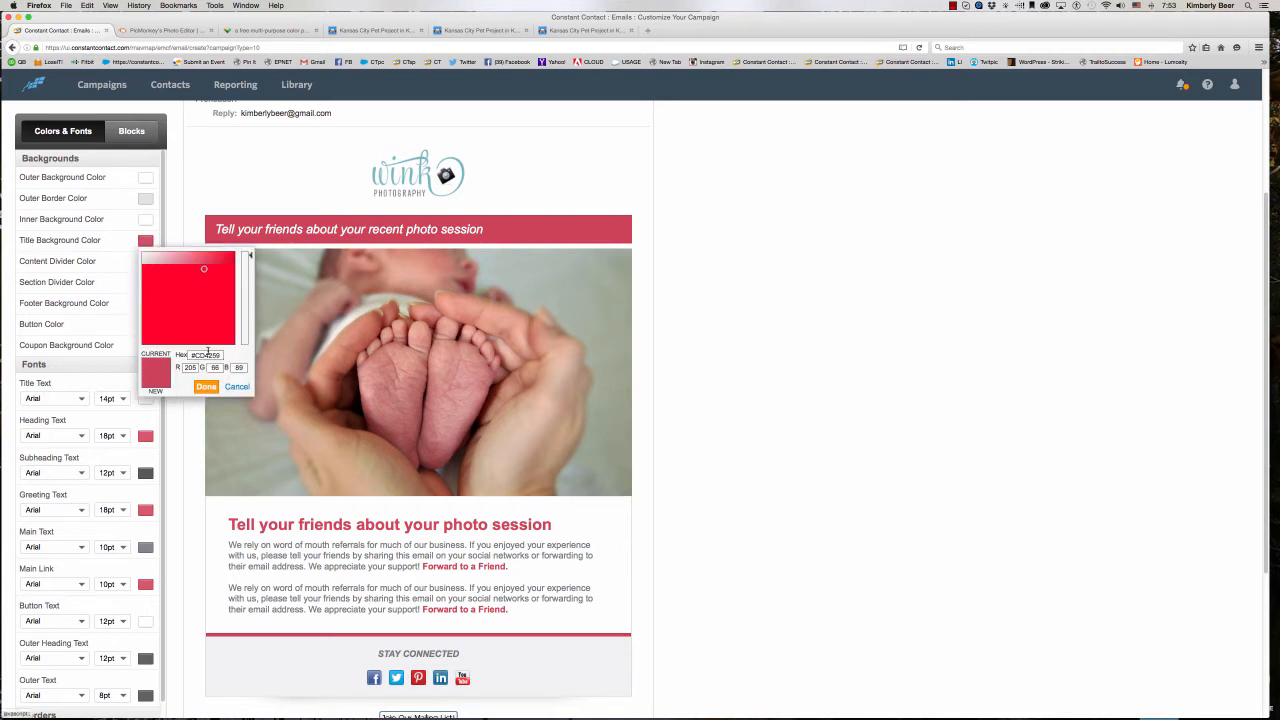
left_click_drag(221, 355, 186, 355)
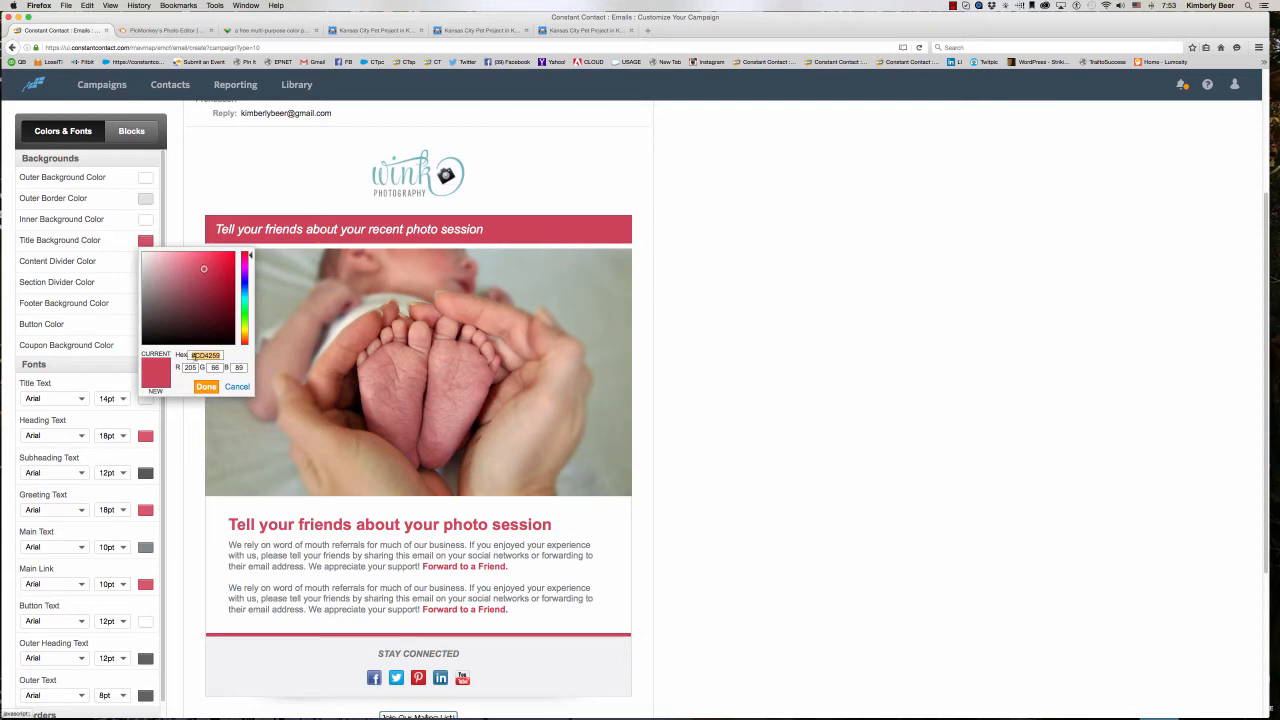
type("#4B92DB")
key("Return")
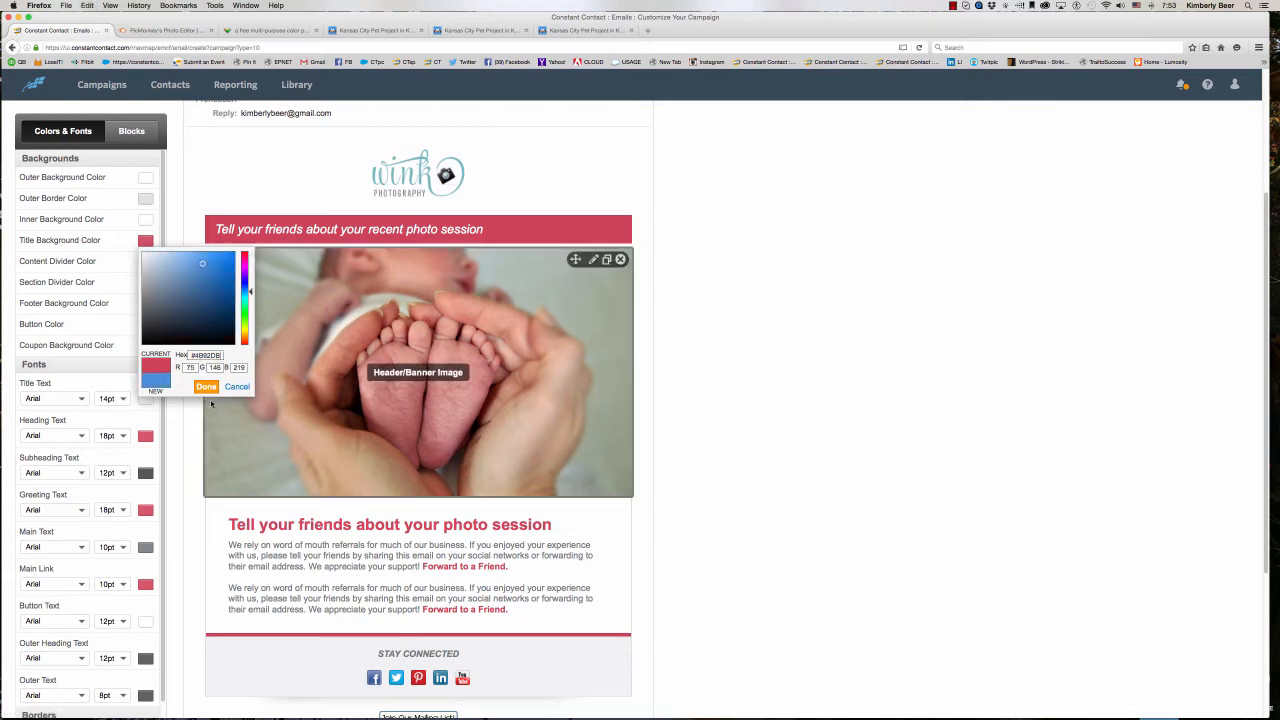
right_click(196, 355)
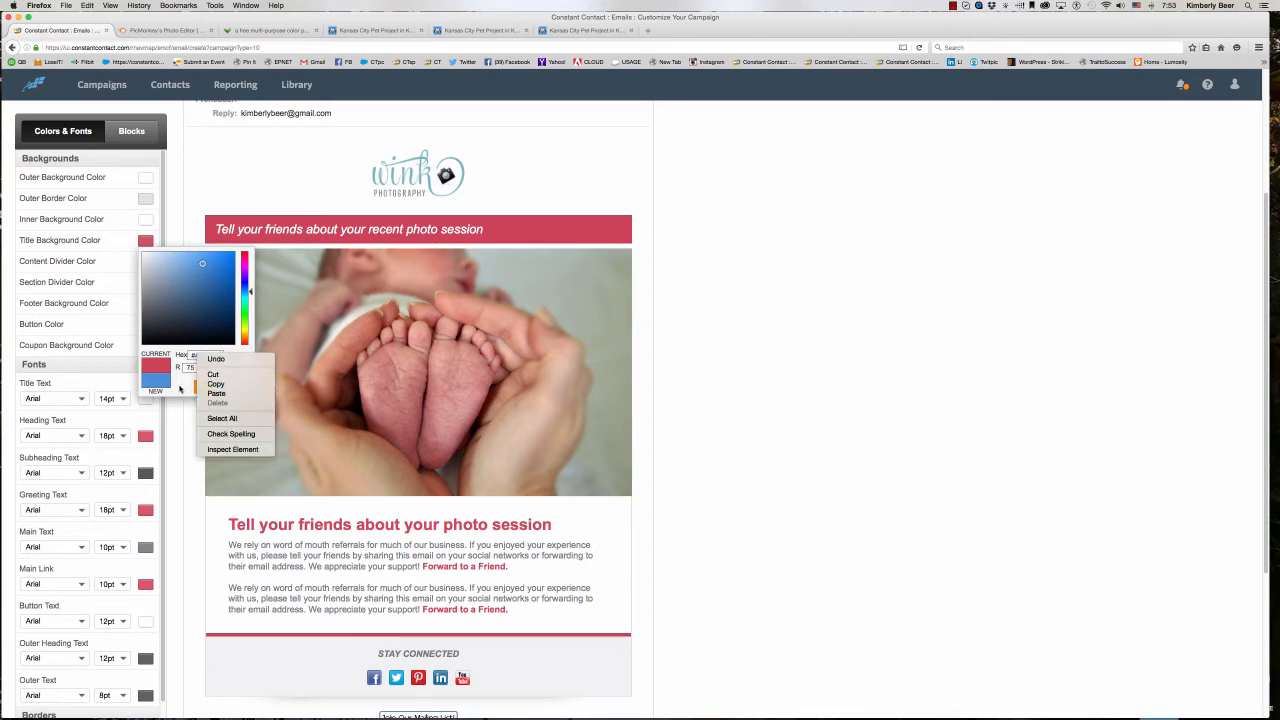
left_click(216, 394)
left_click(206, 387)
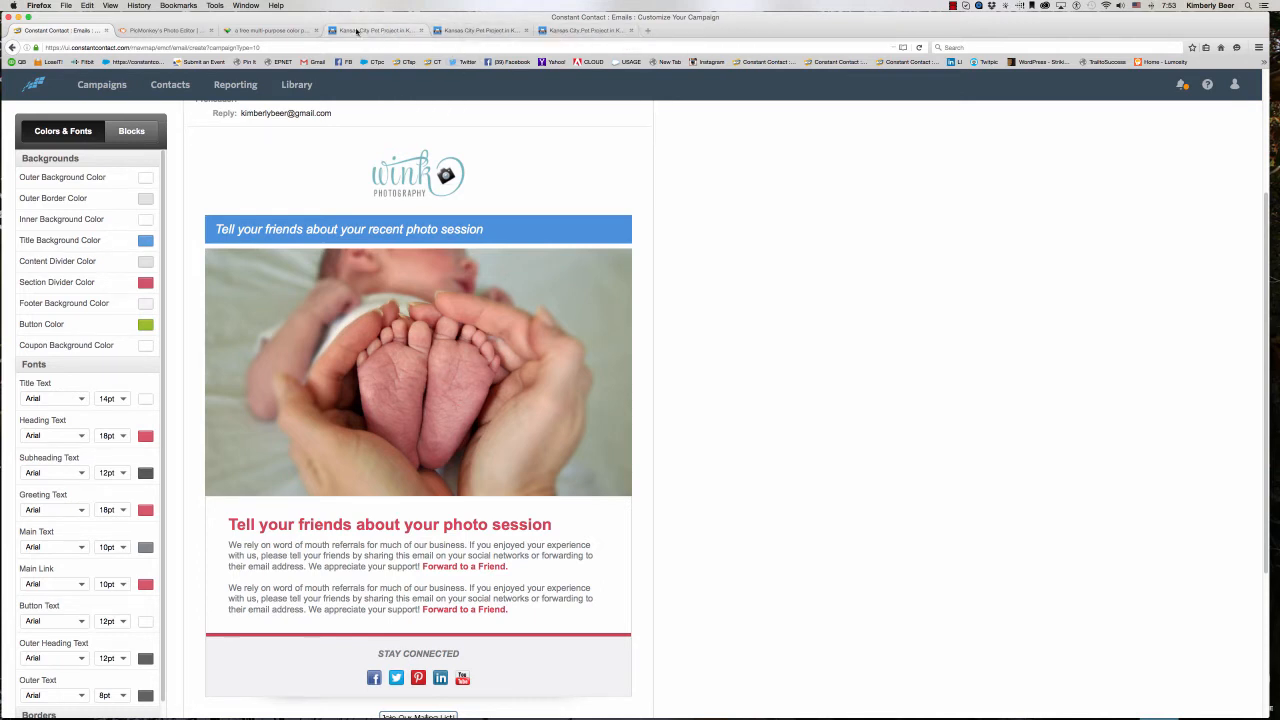
- Sample the dark brown of the KC Pet Project website's navigation bar with ColorSnapper
left_click(361, 32)
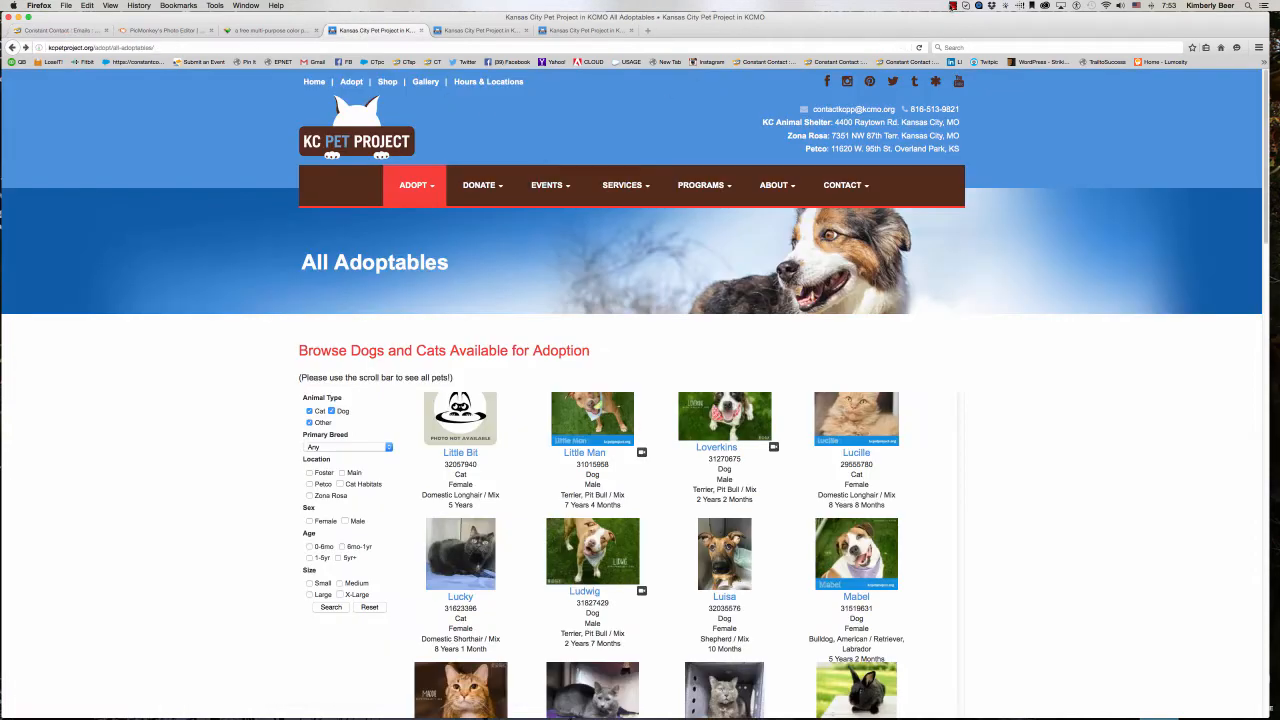
left_click(978, 6)
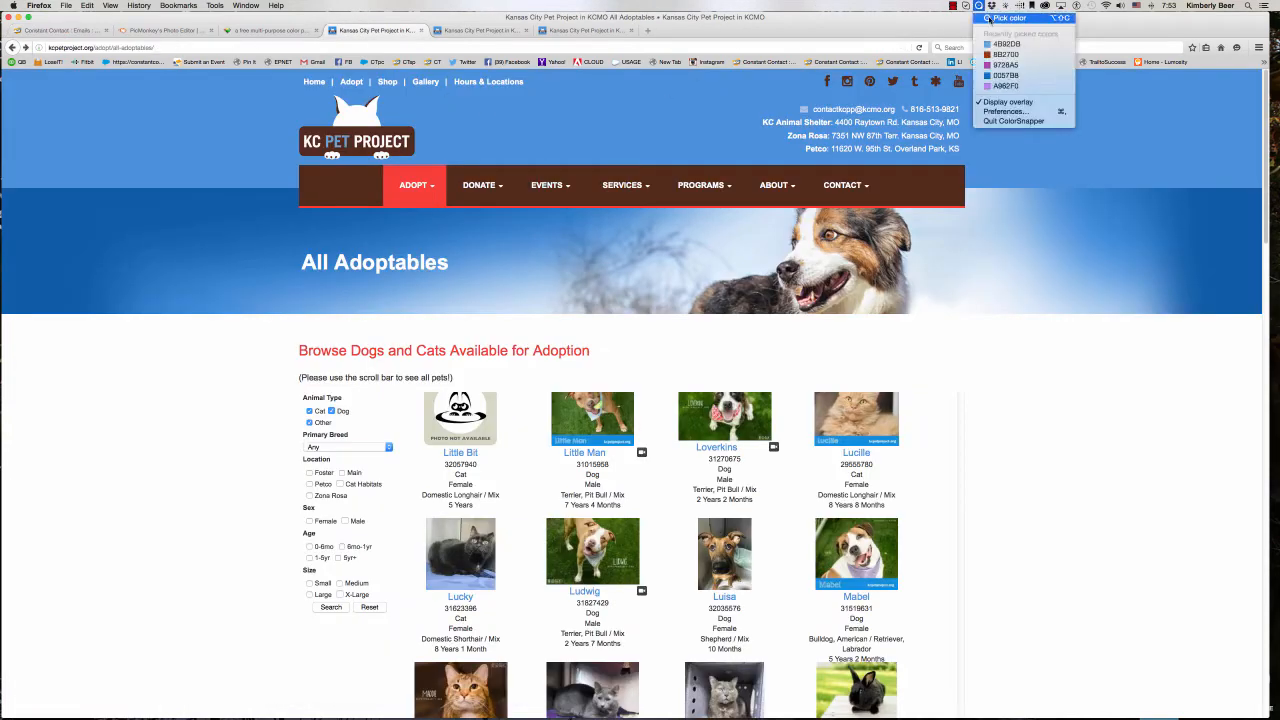
left_click(989, 18)
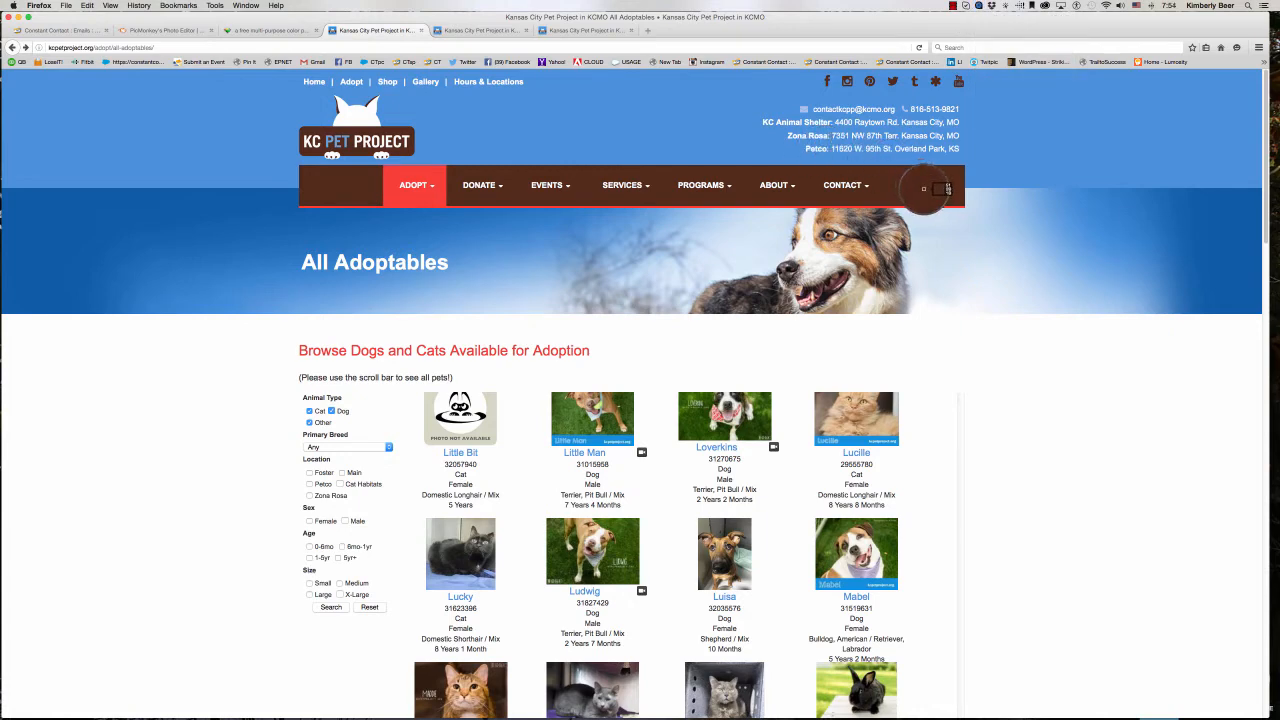
left_click(921, 187)
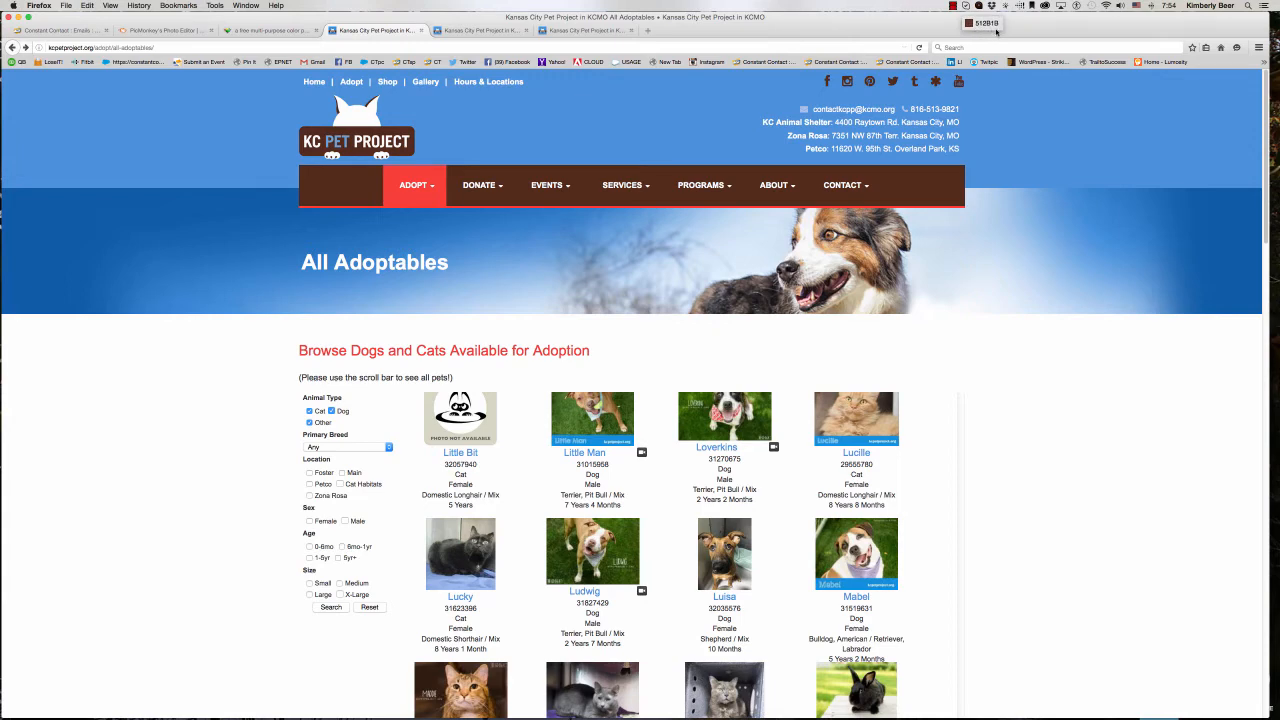
- Return to the Constant Contact campaign and set the section divider color to the sampled brown, #512B1B
left_click(72, 31)
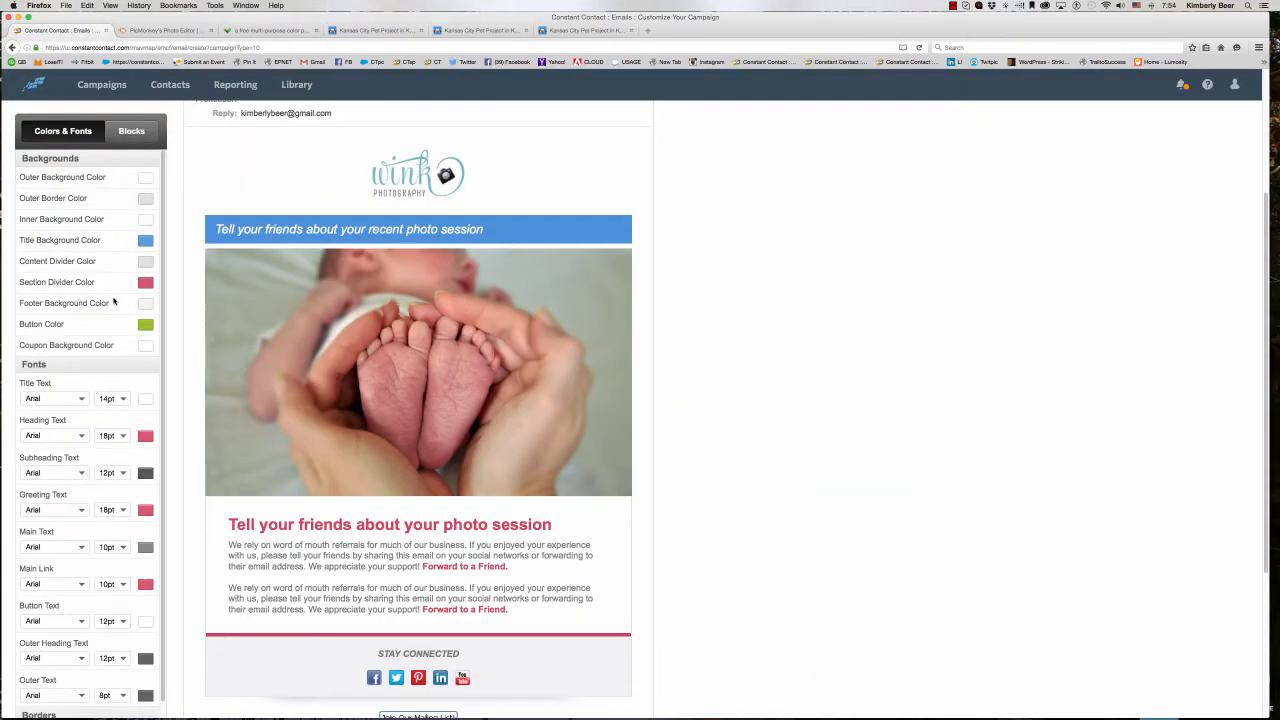
left_click(145, 282)
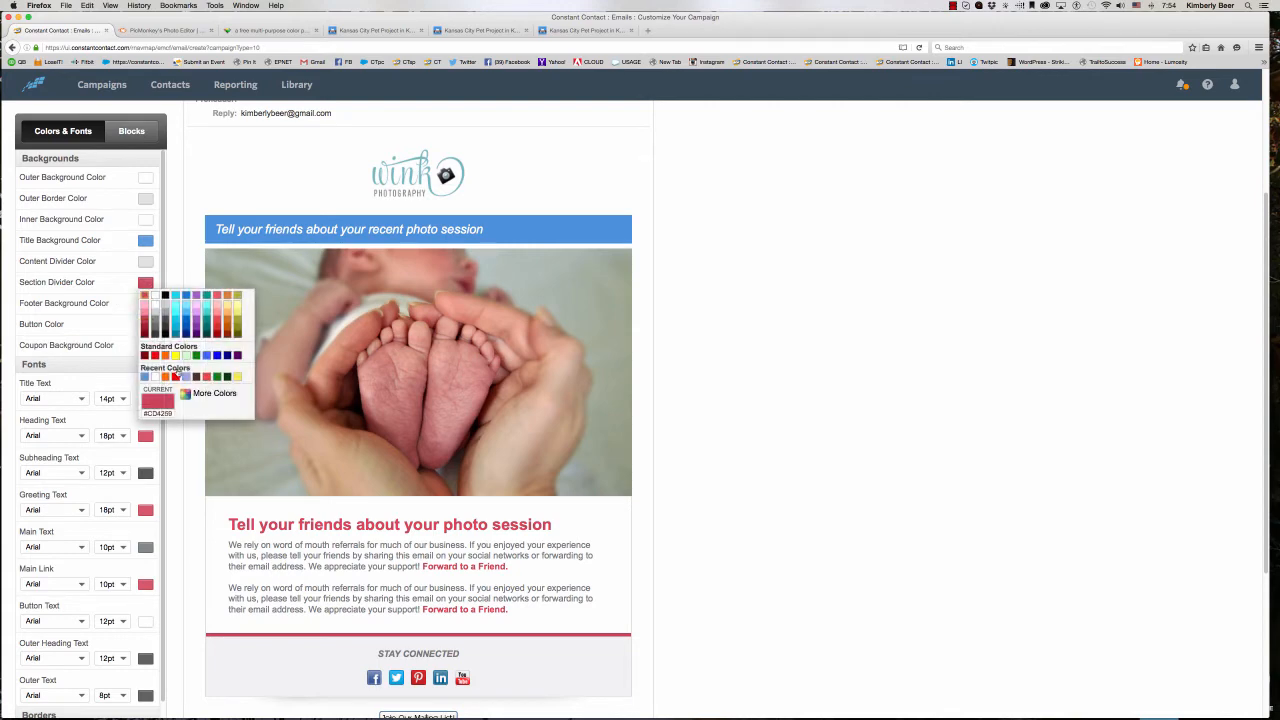
left_click(213, 393)
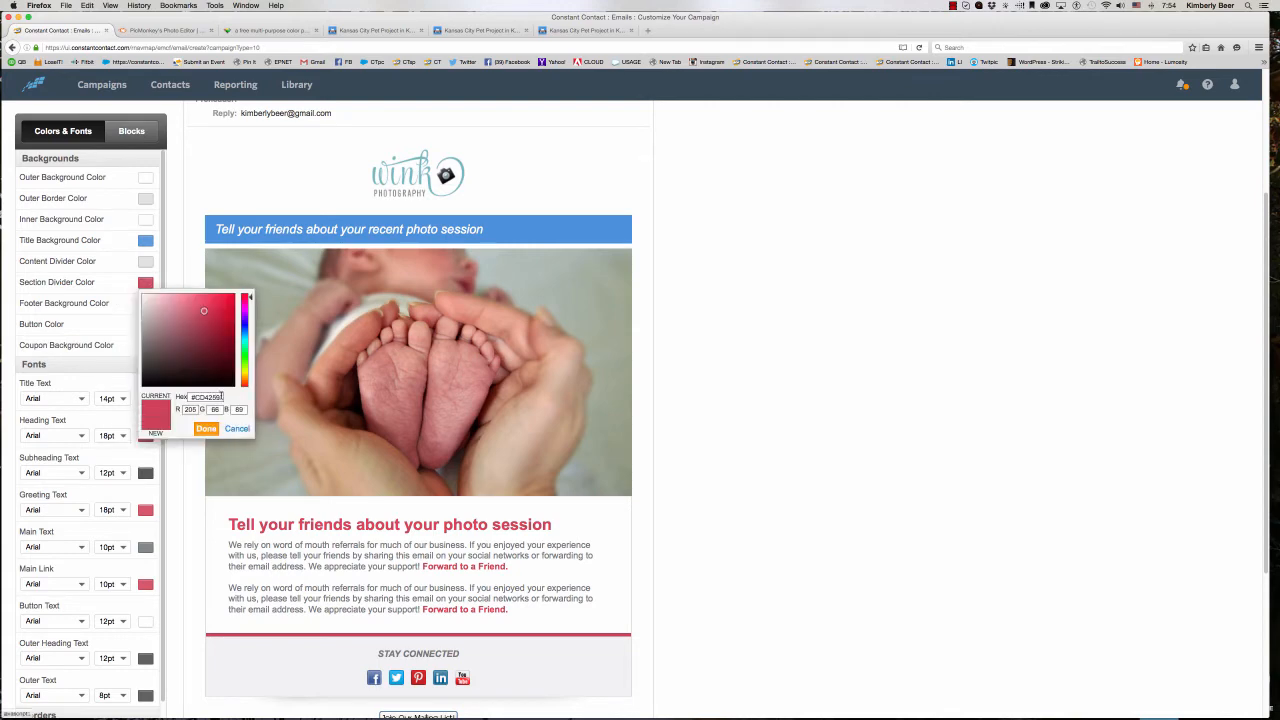
left_click_drag(220, 397, 190, 397)
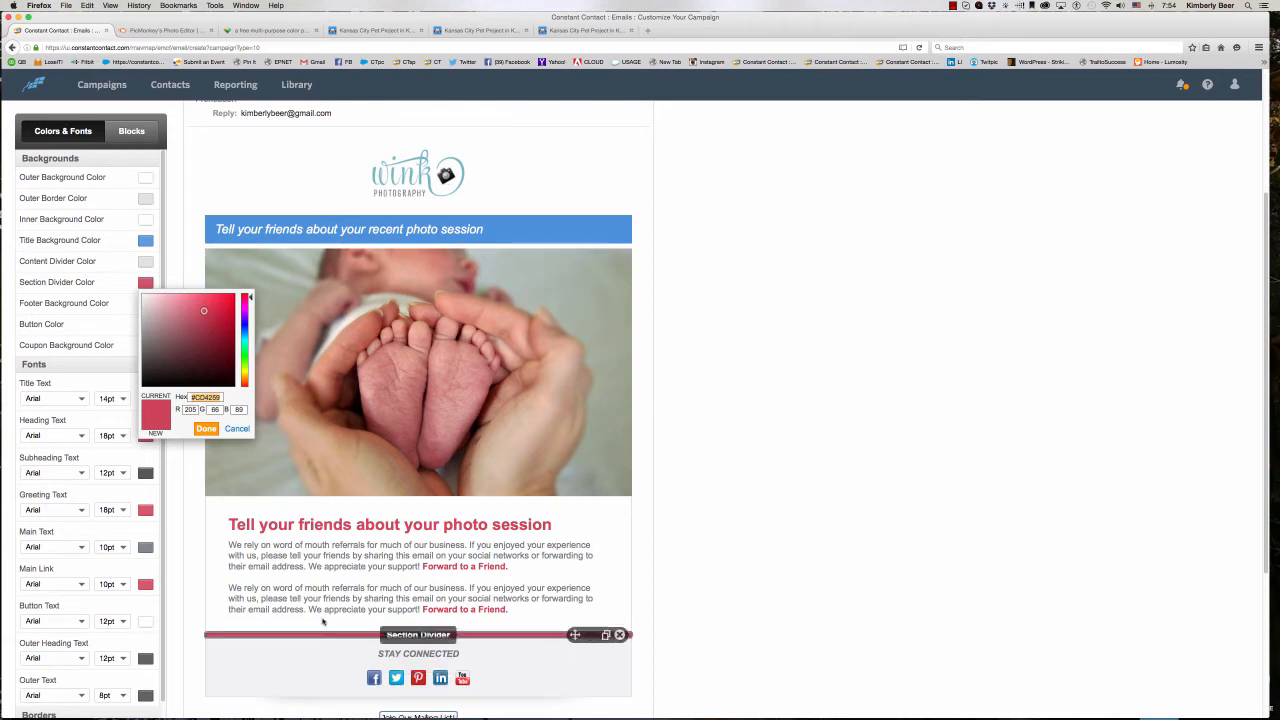
type("#512B1B")
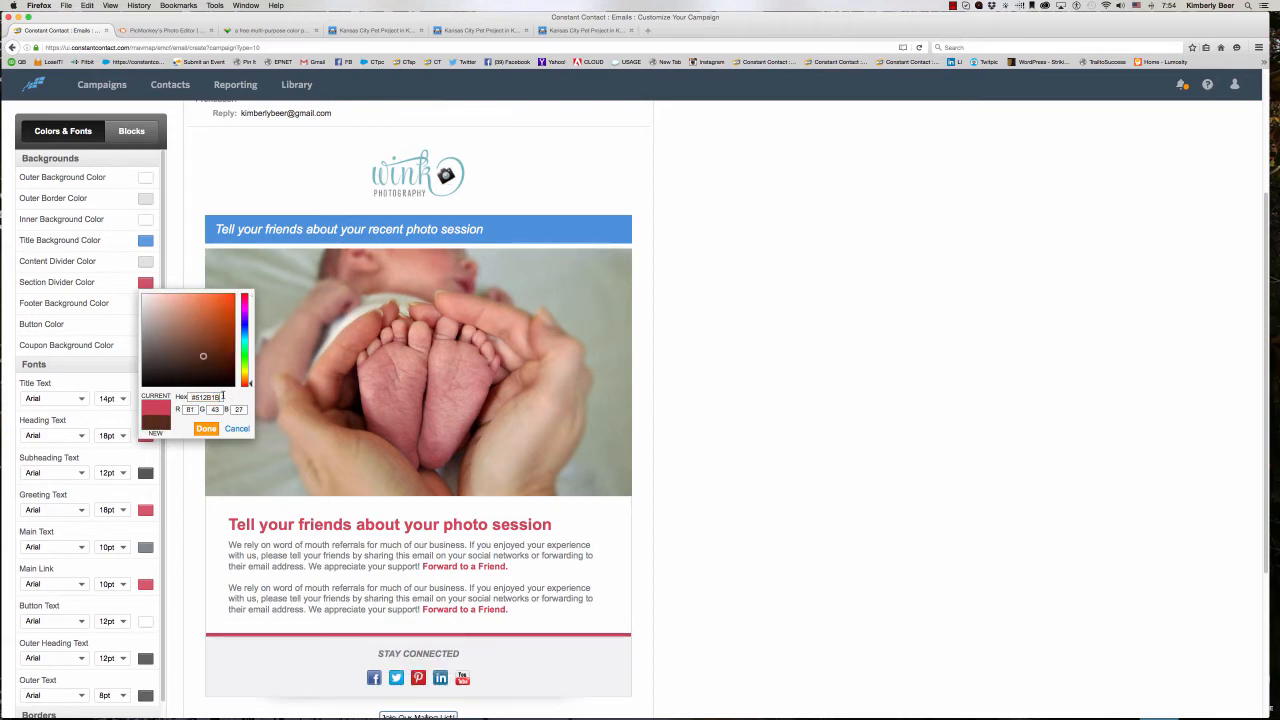
right_click(203, 397)
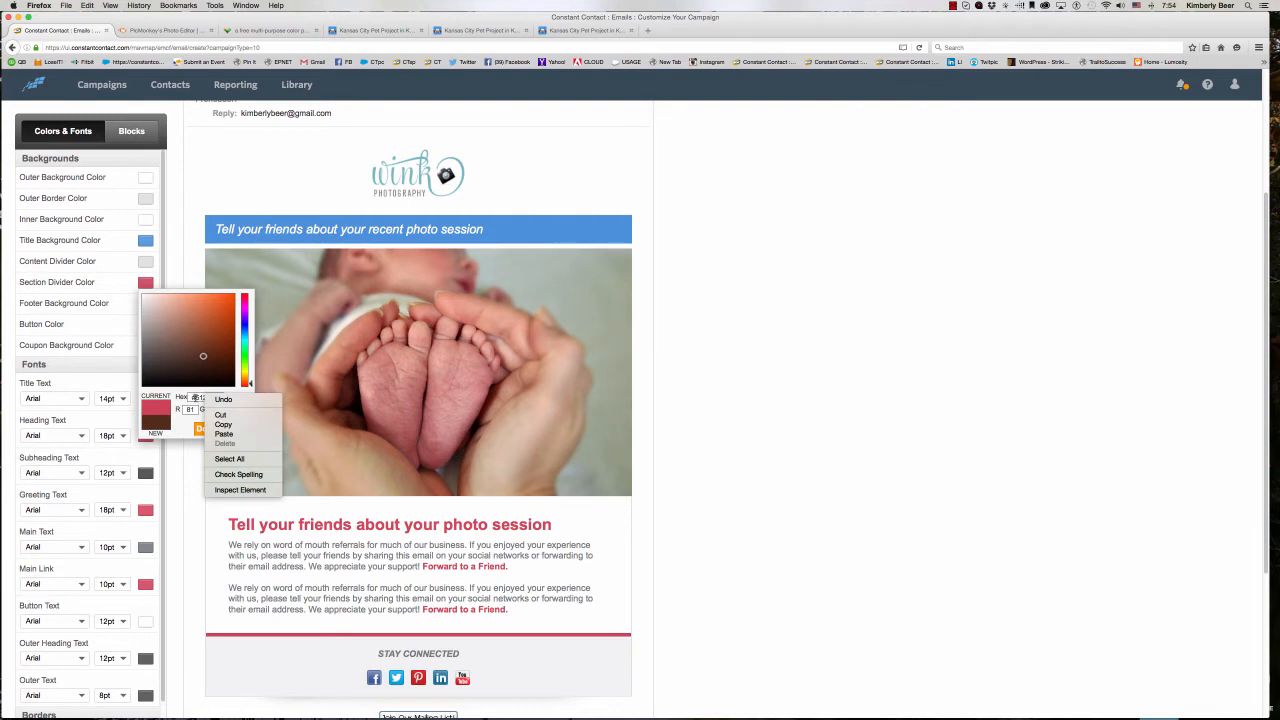
left_click(196, 398)
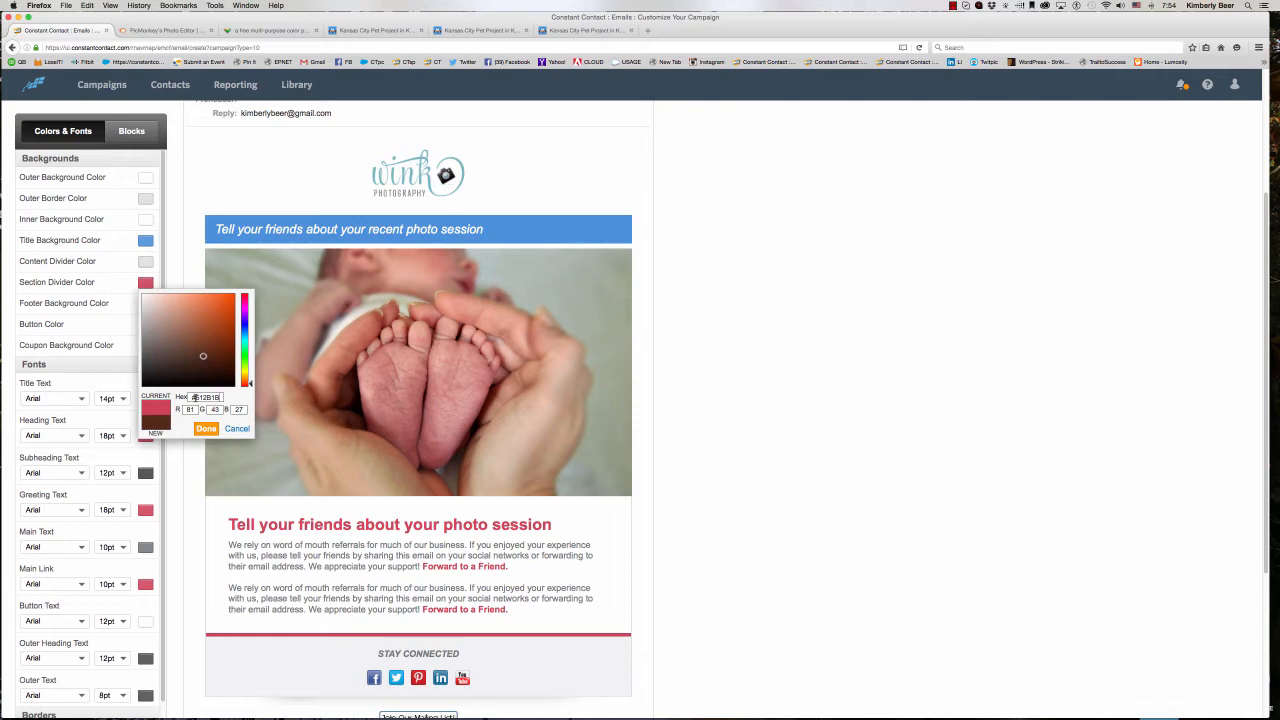
left_click(202, 428)
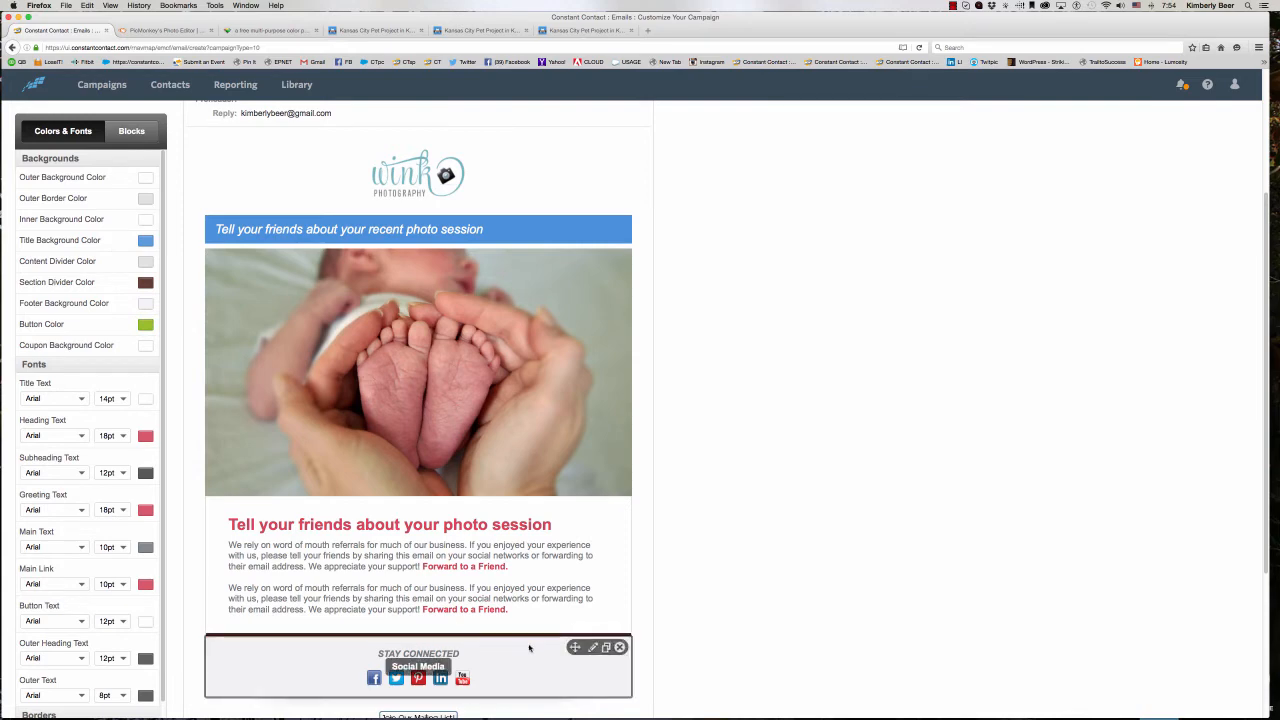
- Set the heading text color to the recently used light blue from the title background
scroll(147, 455, "down", 5)
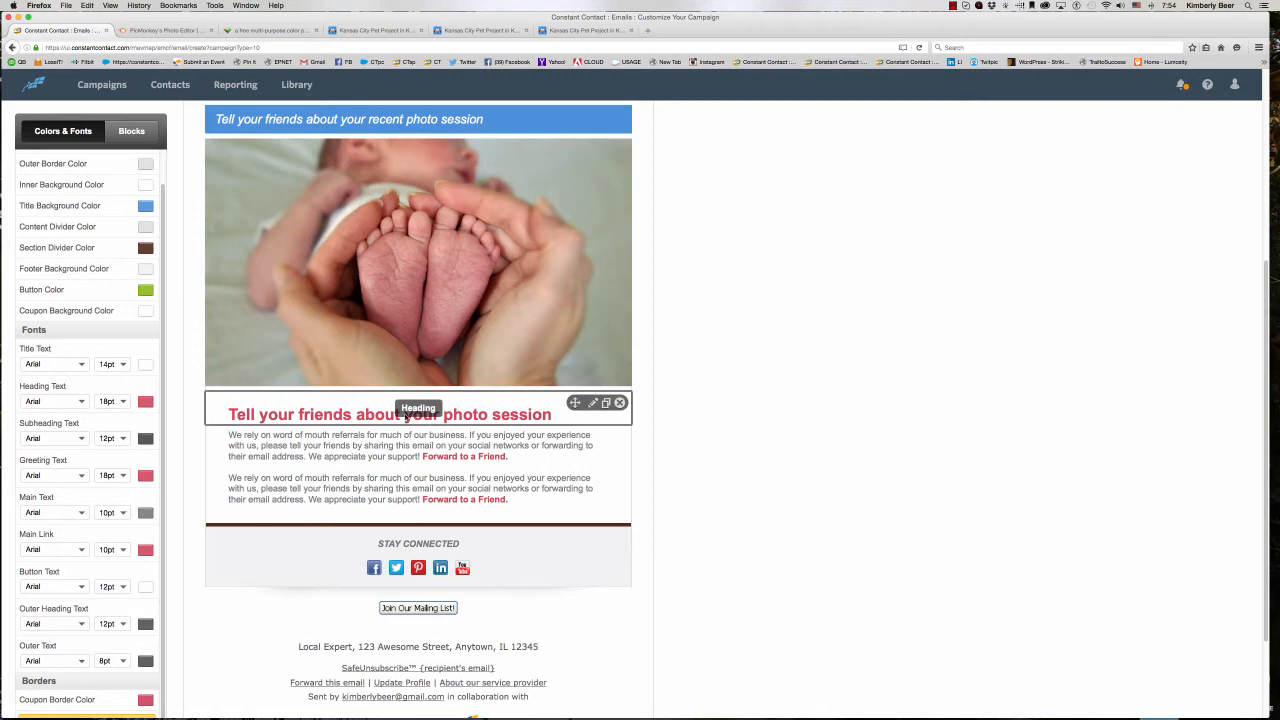
left_click(146, 402)
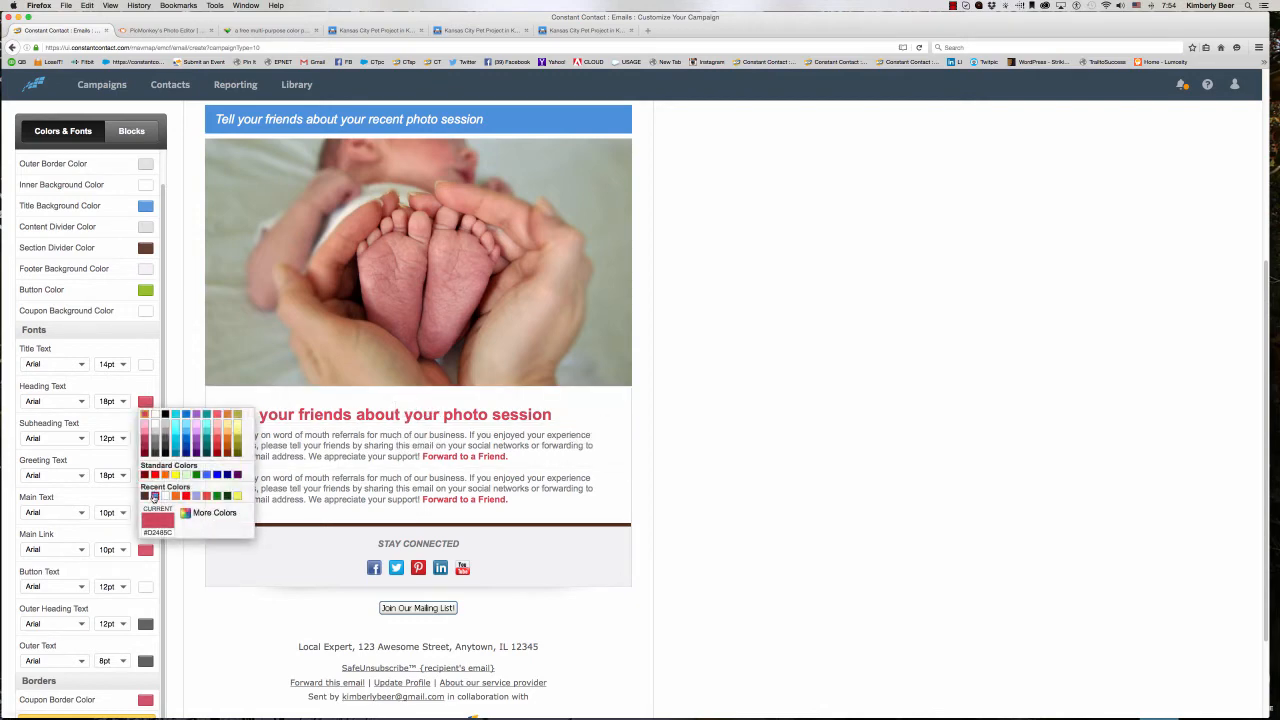
left_click(154, 497)
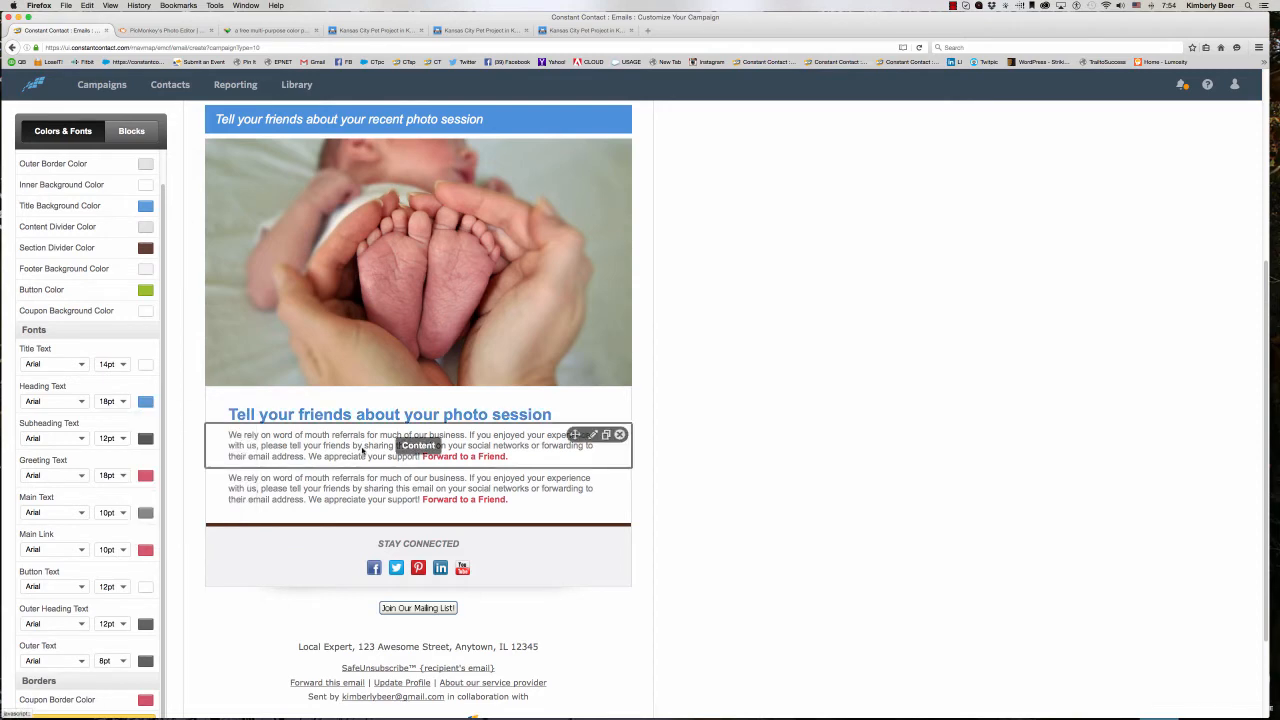
scroll(145, 476, "down", 3)
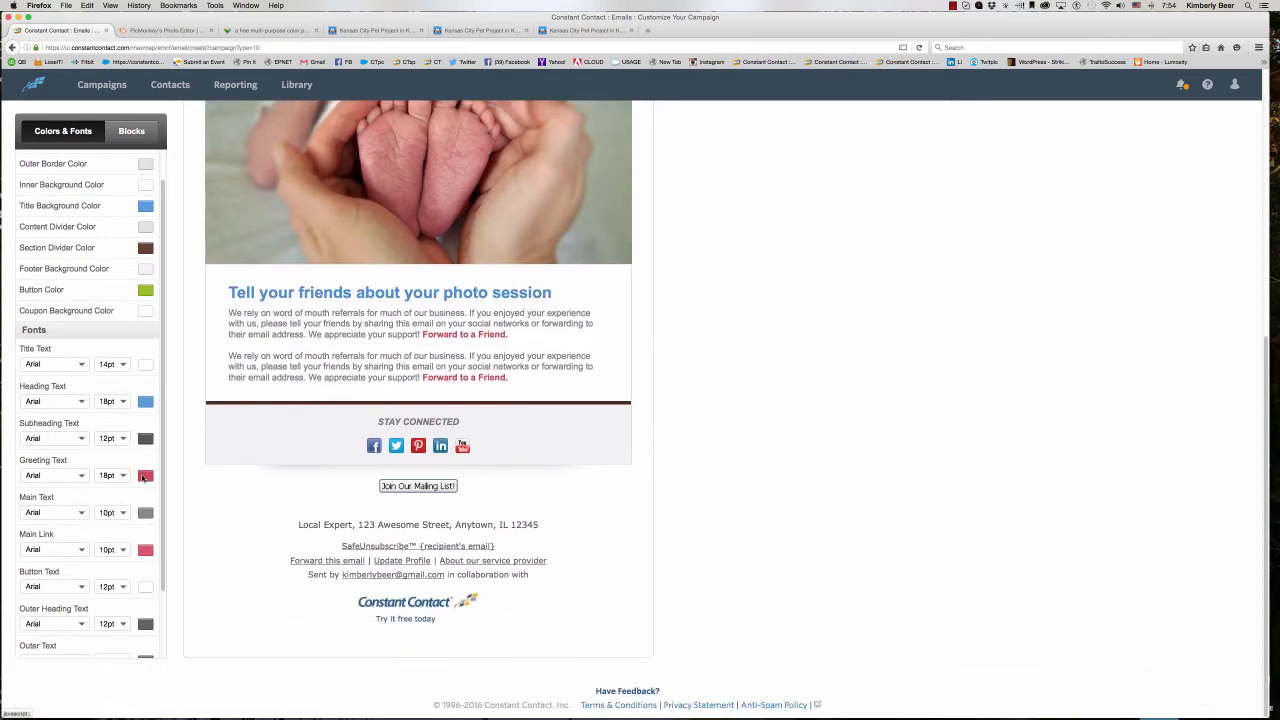
- Set the greeting text and main link colors to the recently used light blue from the title background
left_click(146, 476)
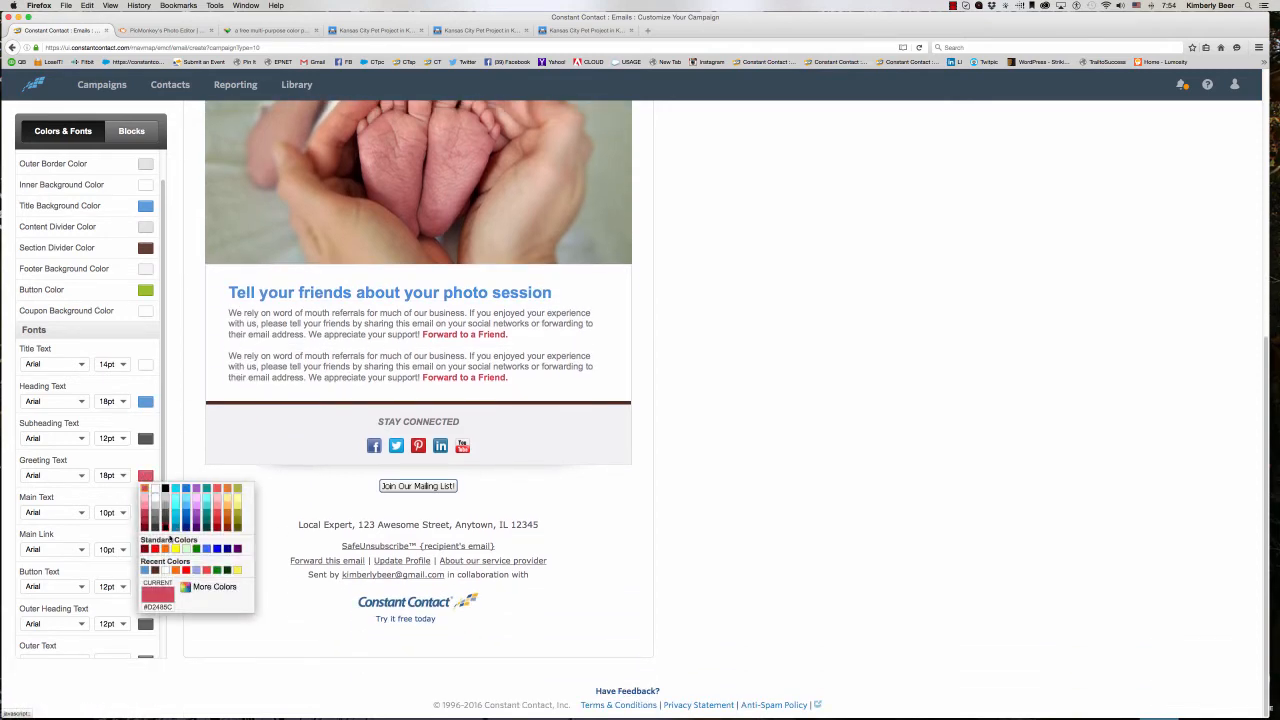
left_click(146, 570)
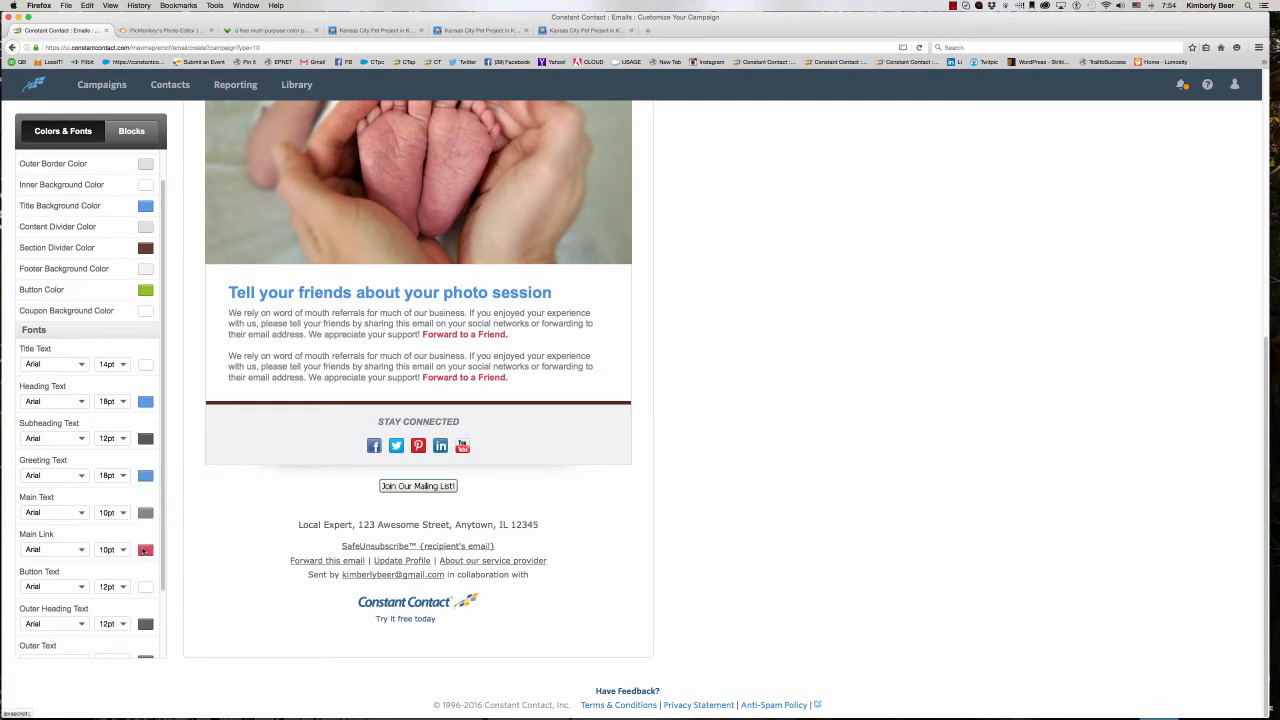
left_click(145, 550)
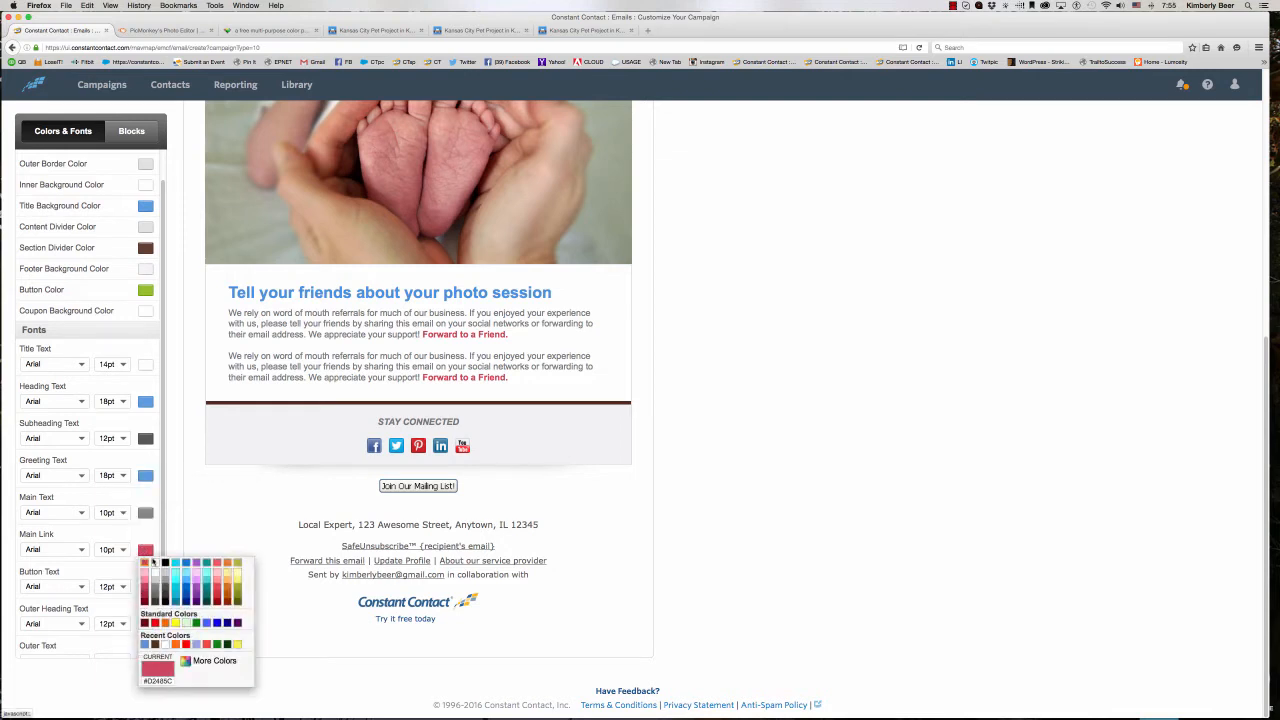
left_click(146, 643)
- Set the coupon border color to the same recently used light blue
scroll(138, 607, "down", 3)
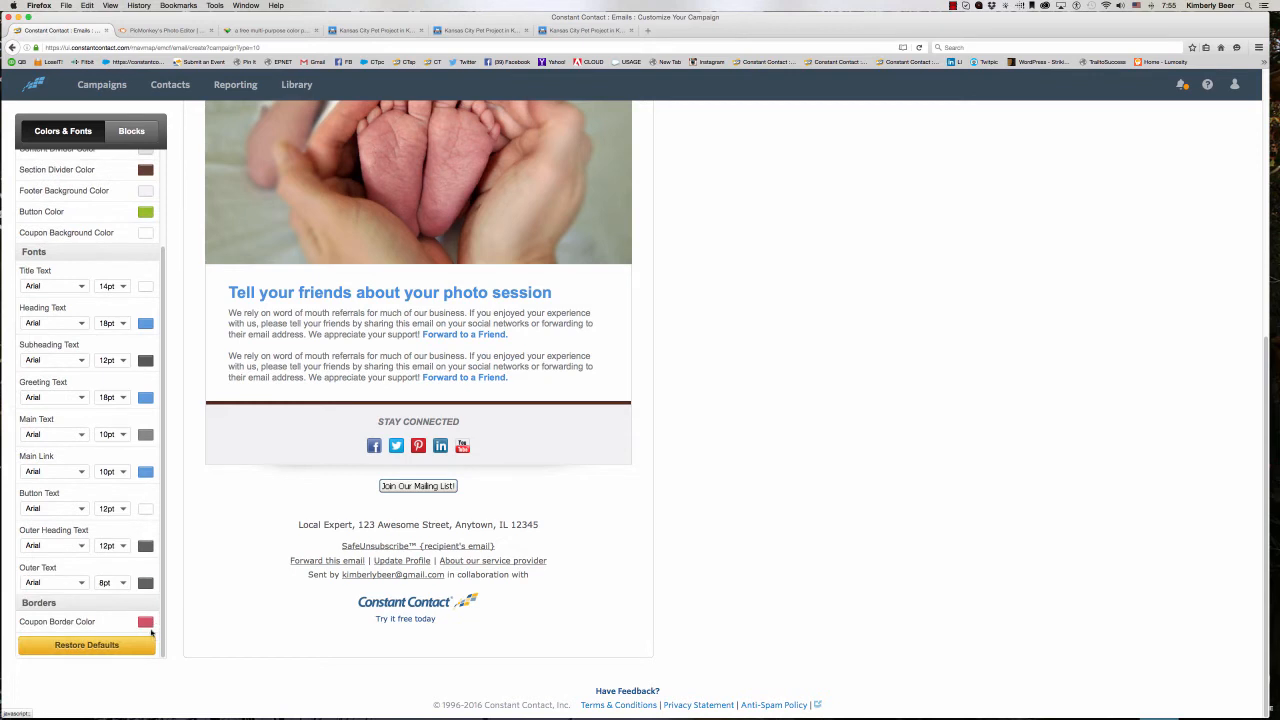
left_click(146, 622)
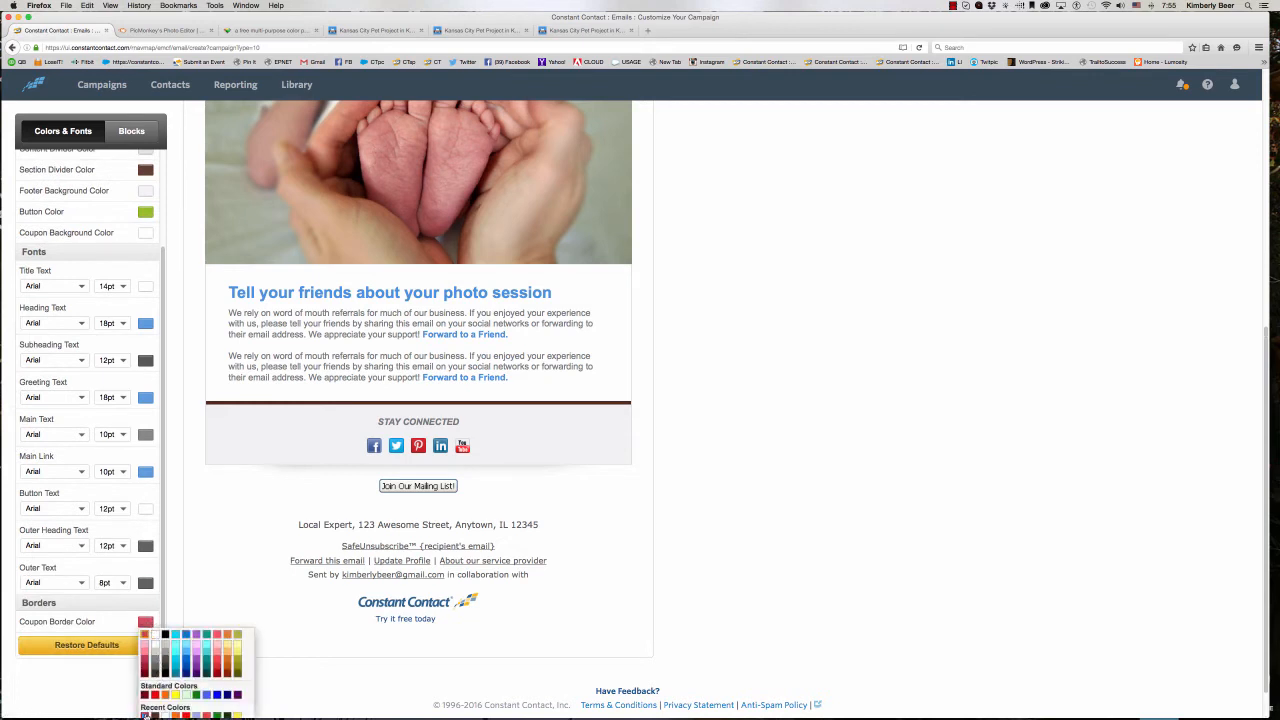
left_click(146, 714)
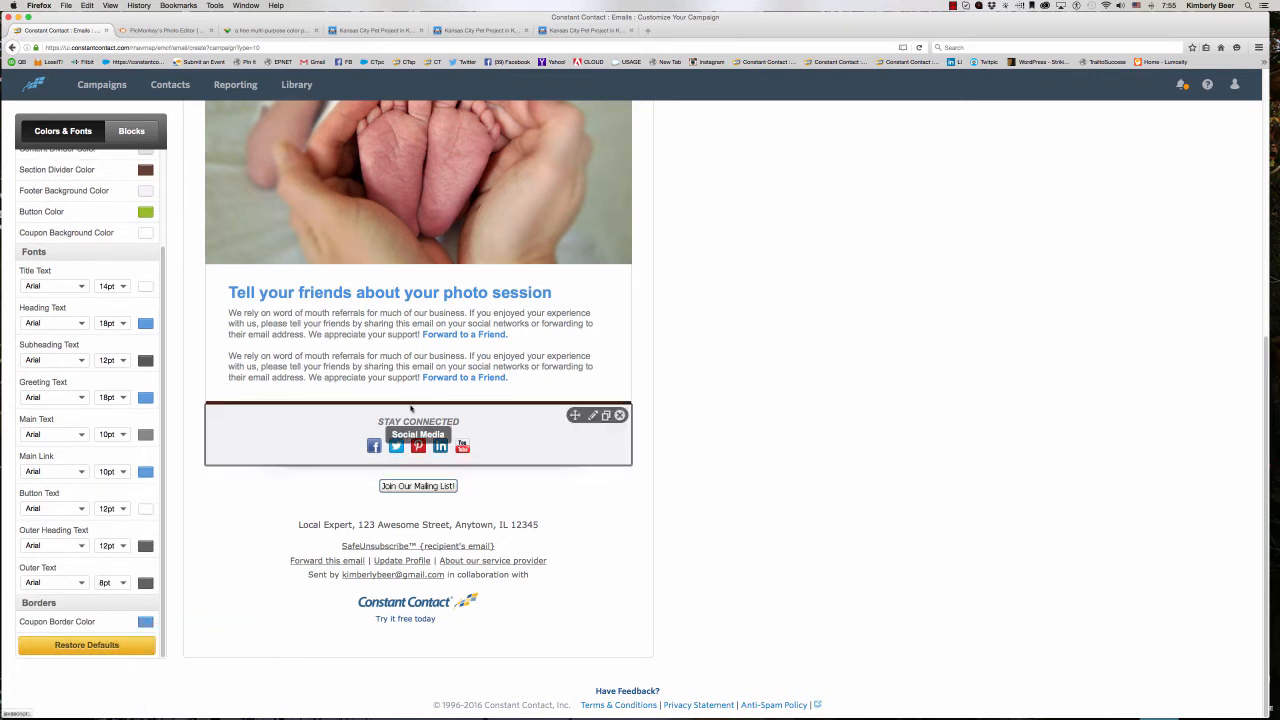
- Set the font size of both the main text and the main link to 12pt
scroll(413, 407, "up", 5)
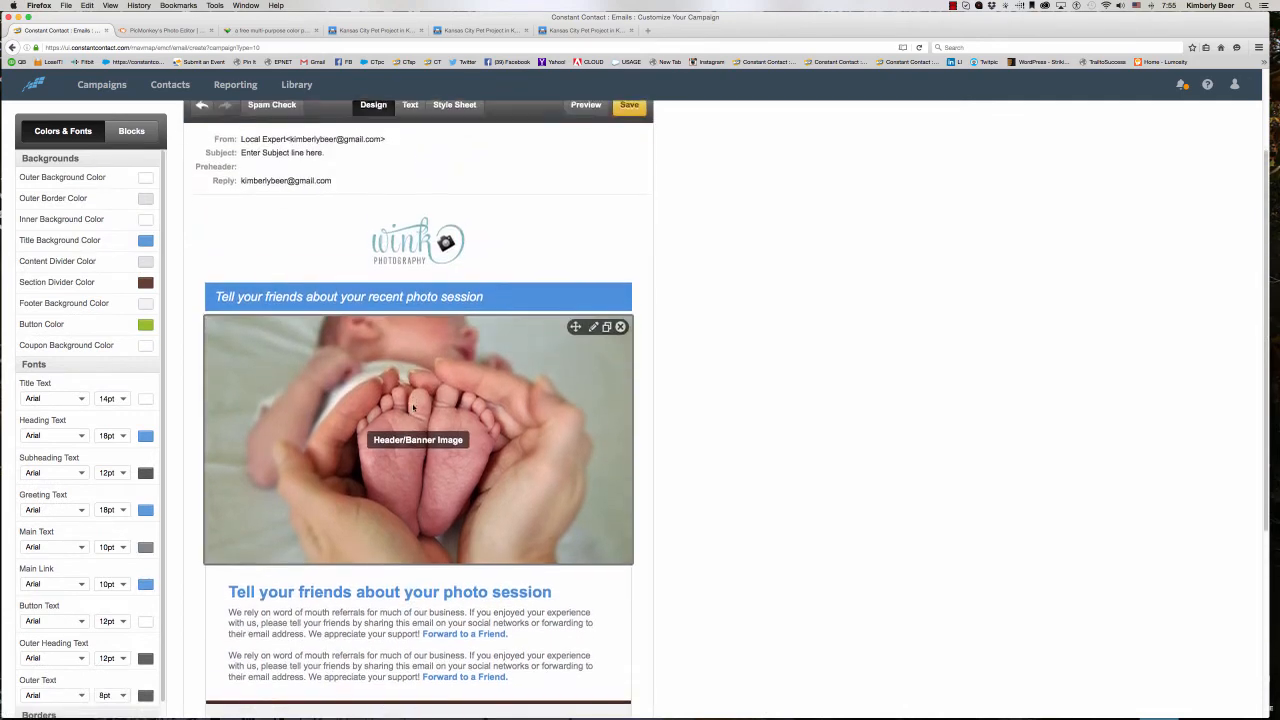
scroll(413, 407, "down", 1)
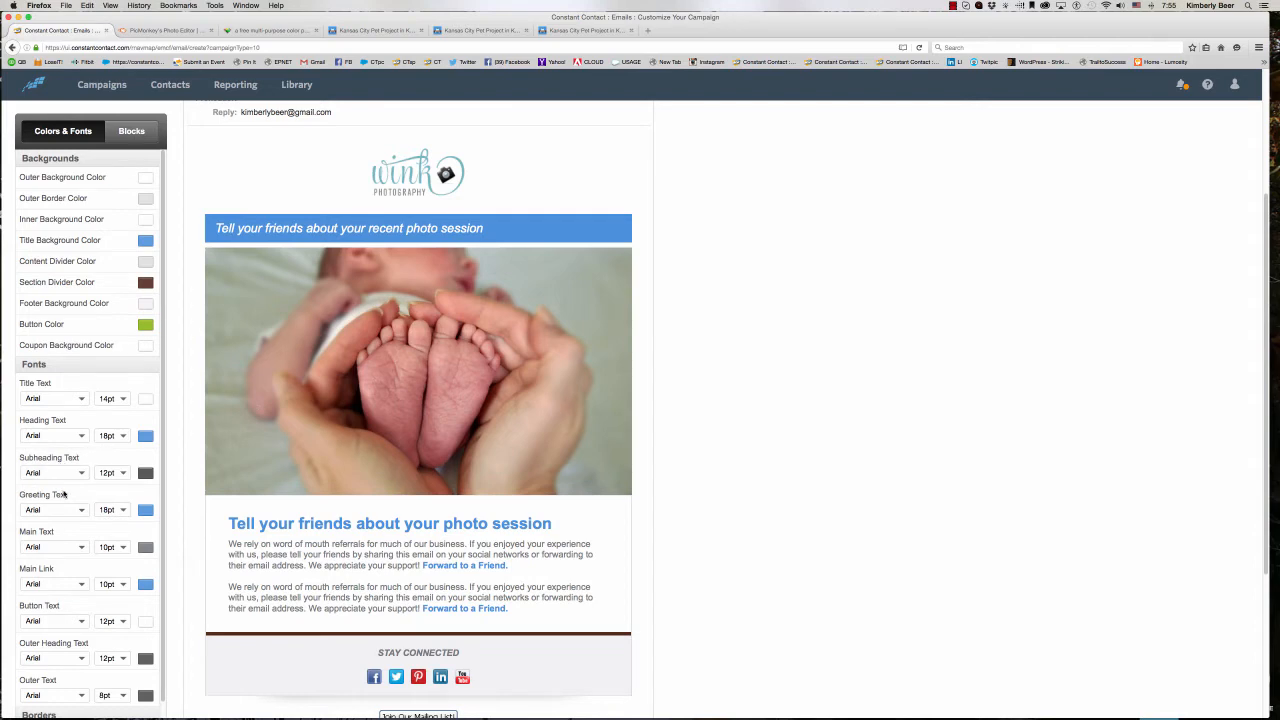
scroll(84, 497, "down", 1)
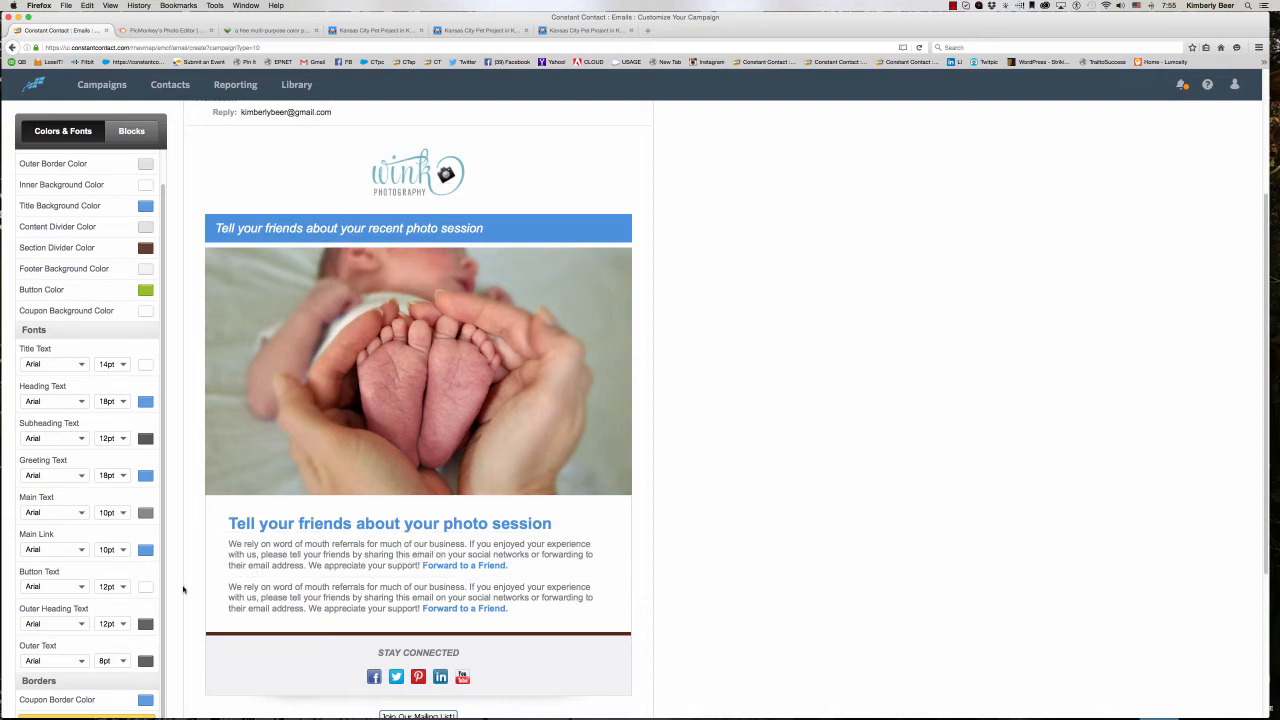
left_click(122, 513)
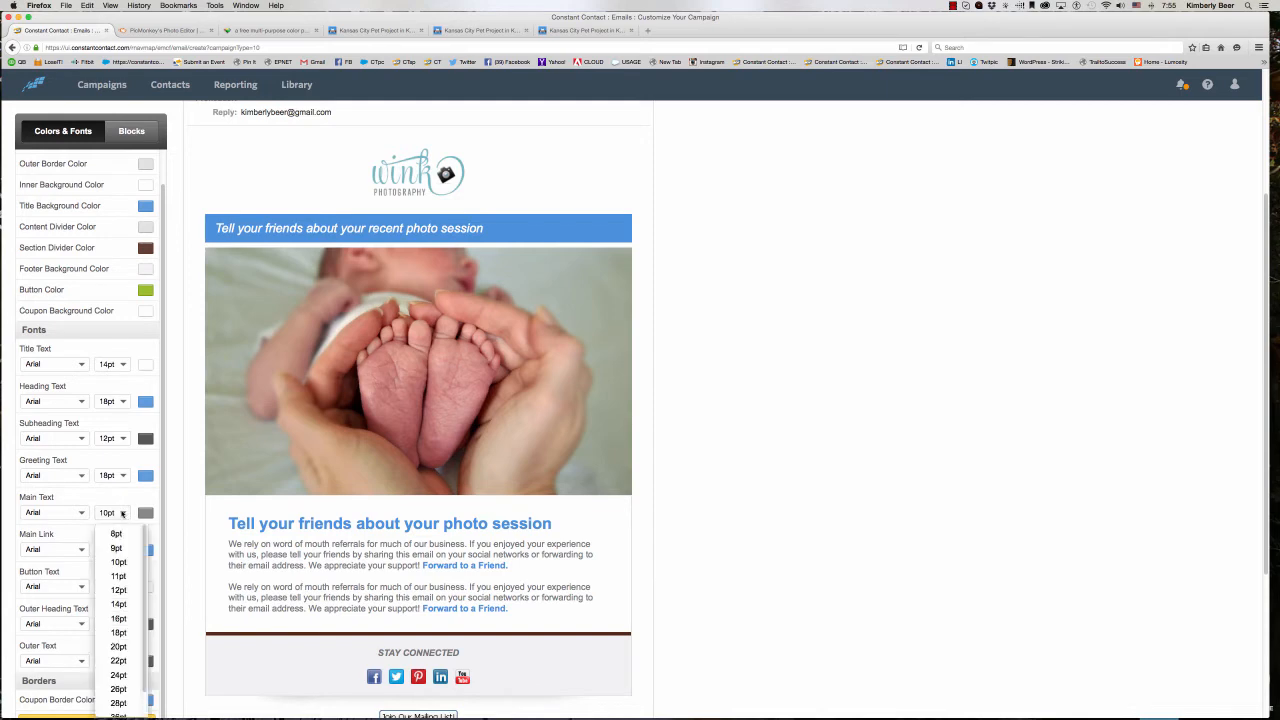
left_click(122, 590)
left_click(117, 552)
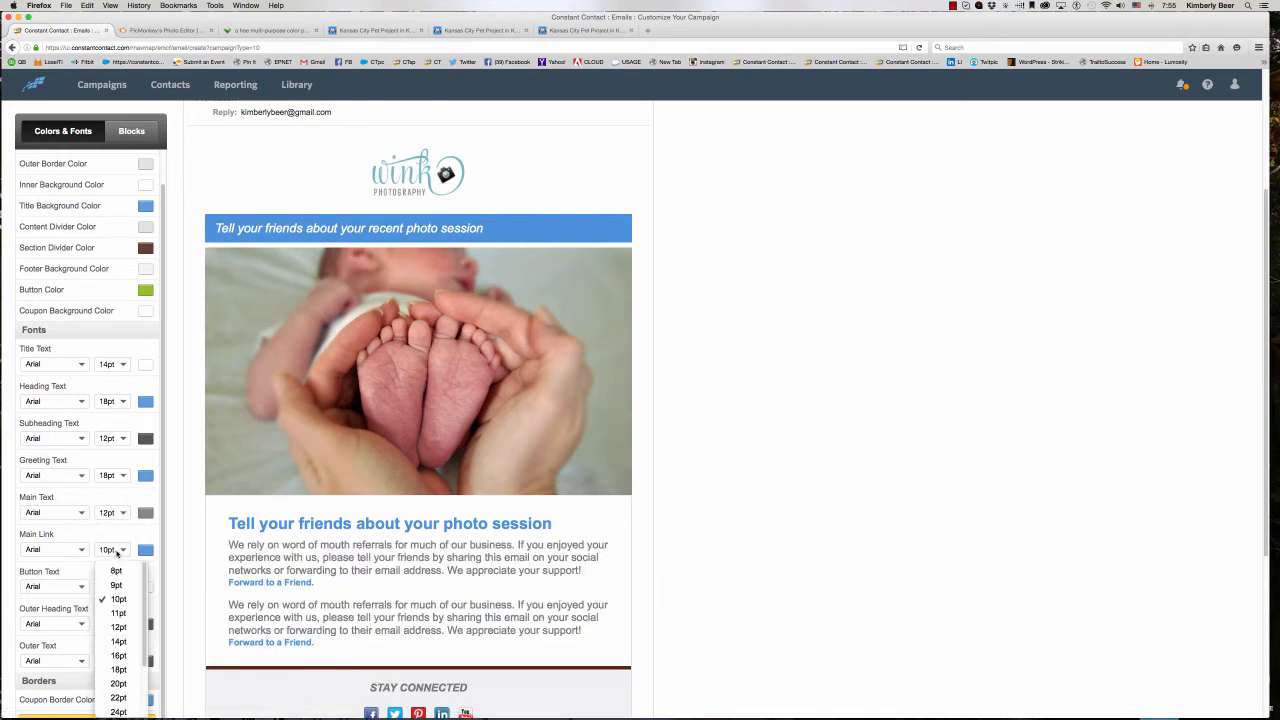
left_click(119, 627)
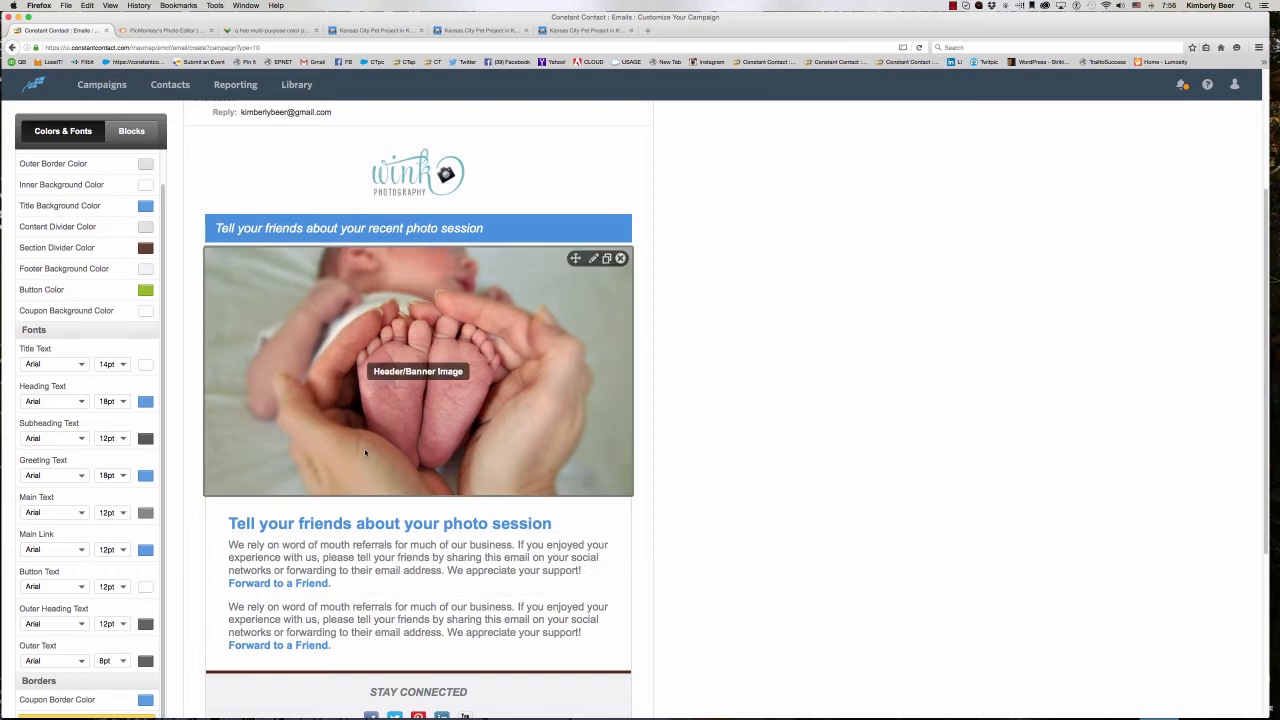
- Save the email campaign with its updated colors and font sizes
scroll(366, 450, "up", 1)
scroll(366, 450, "up", 4)
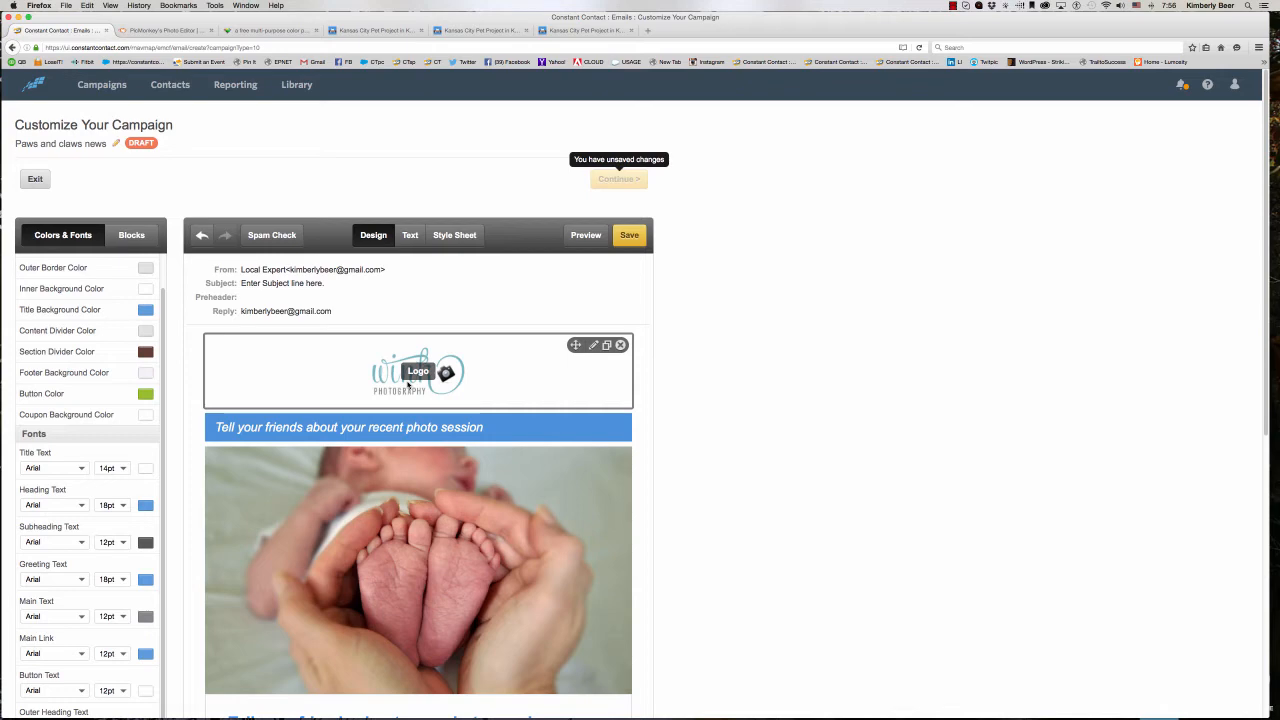
left_click(628, 240)
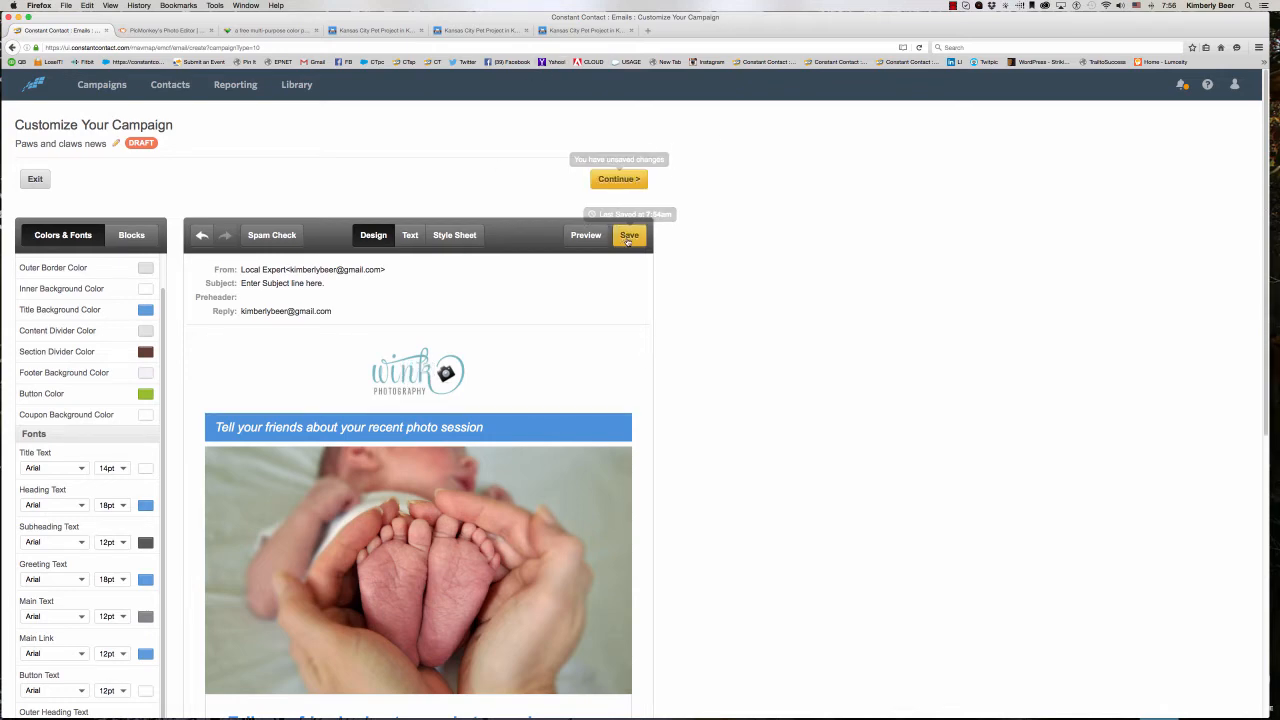
left_click(628, 241)
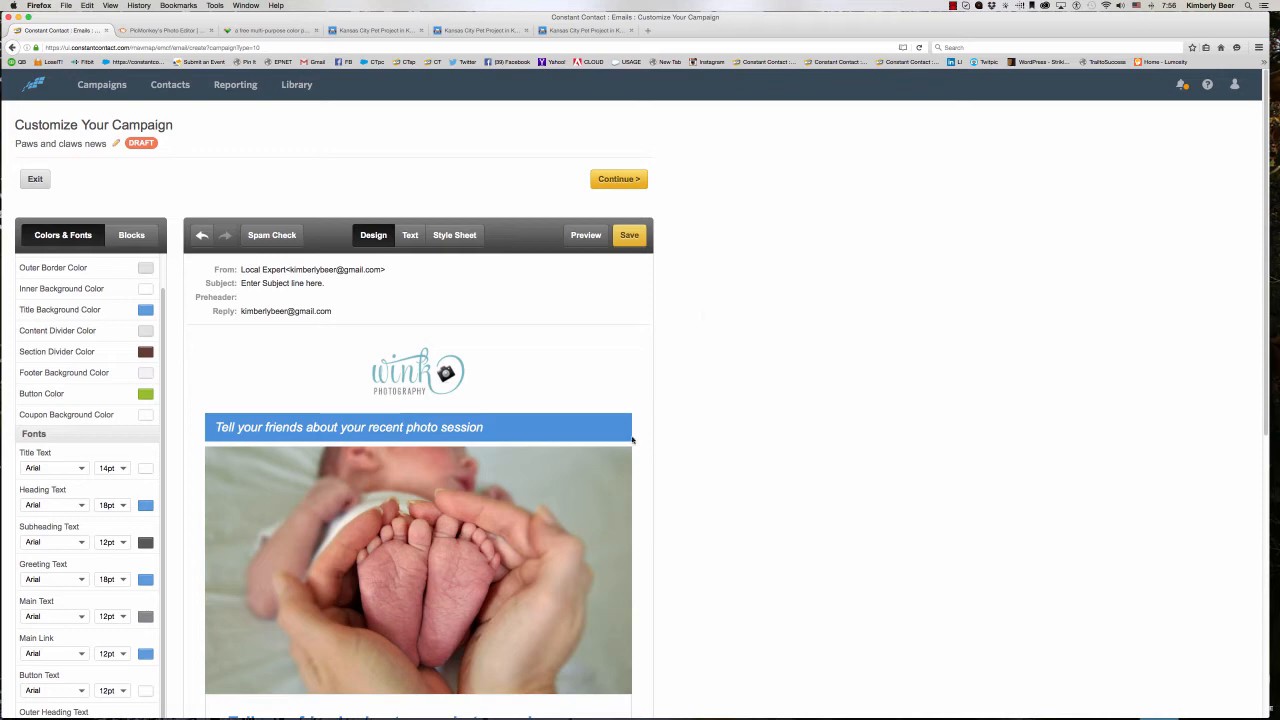
- Open the Wink Photography logo block above the title for editing
left_click(497, 364)
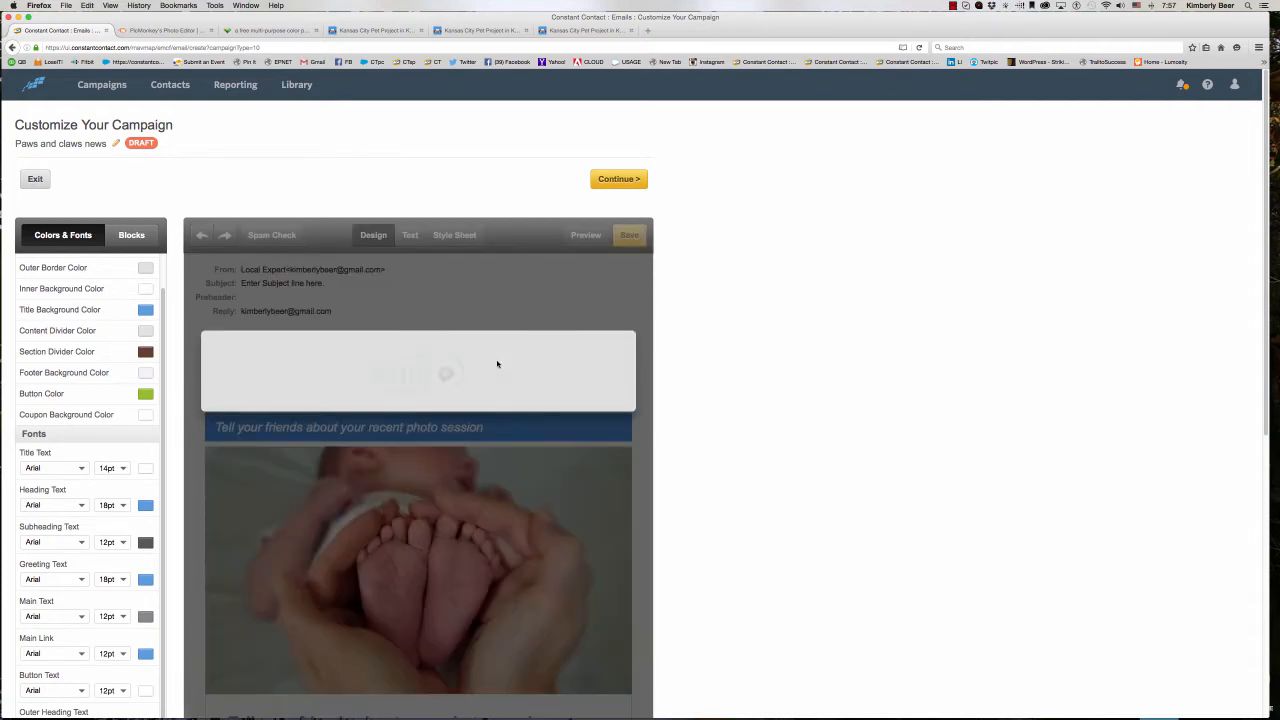
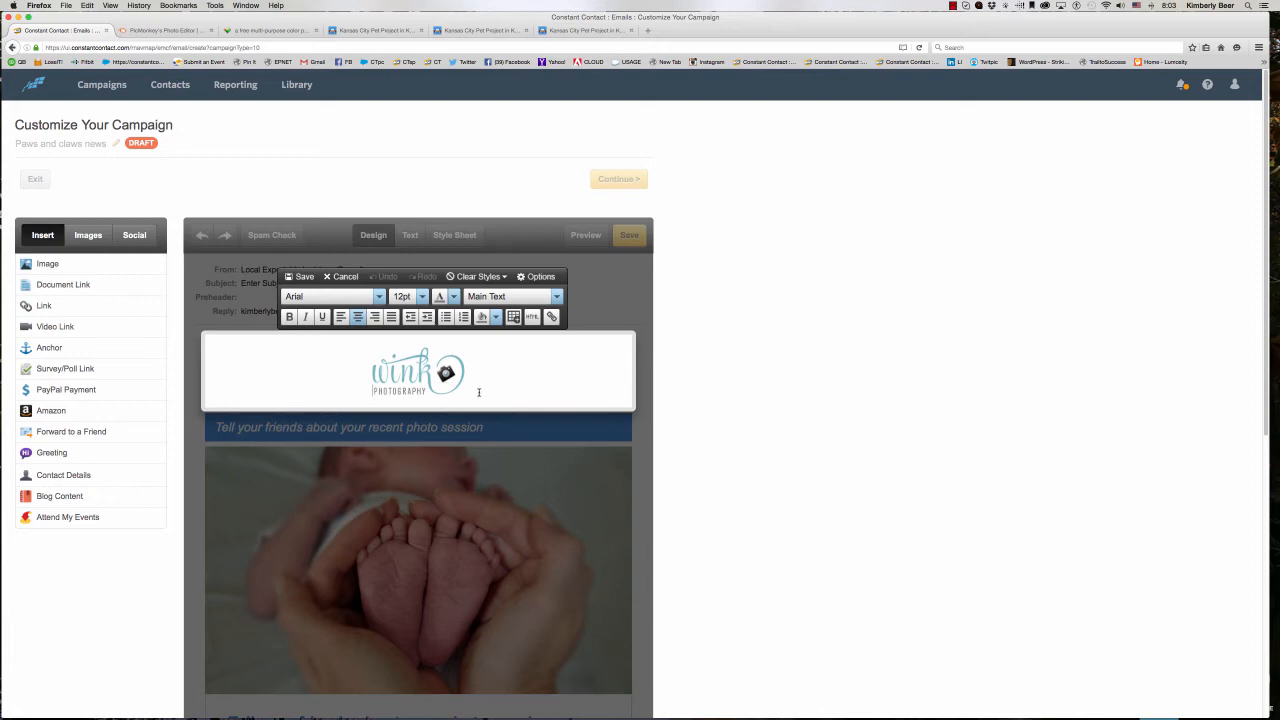
- Start replacing the Wink Photography logo and show the image library as the source
mouse_move(445, 385)
left_click(446, 358)
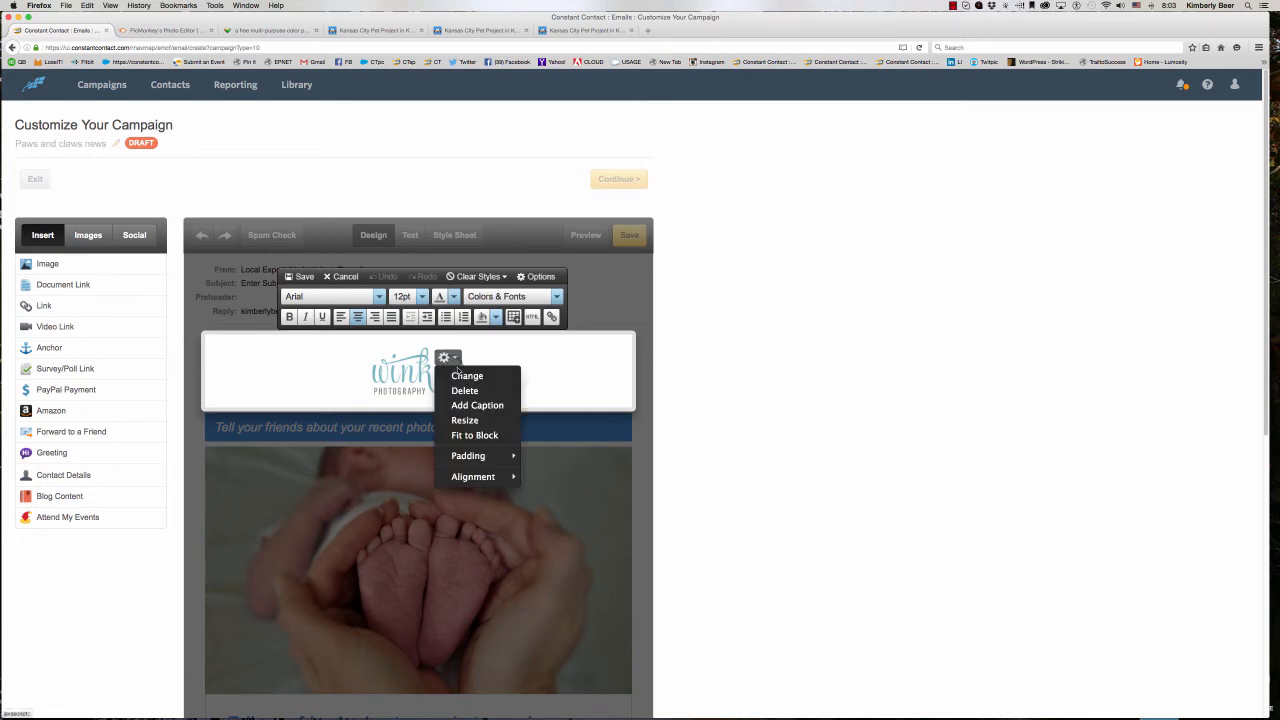
left_click(460, 376)
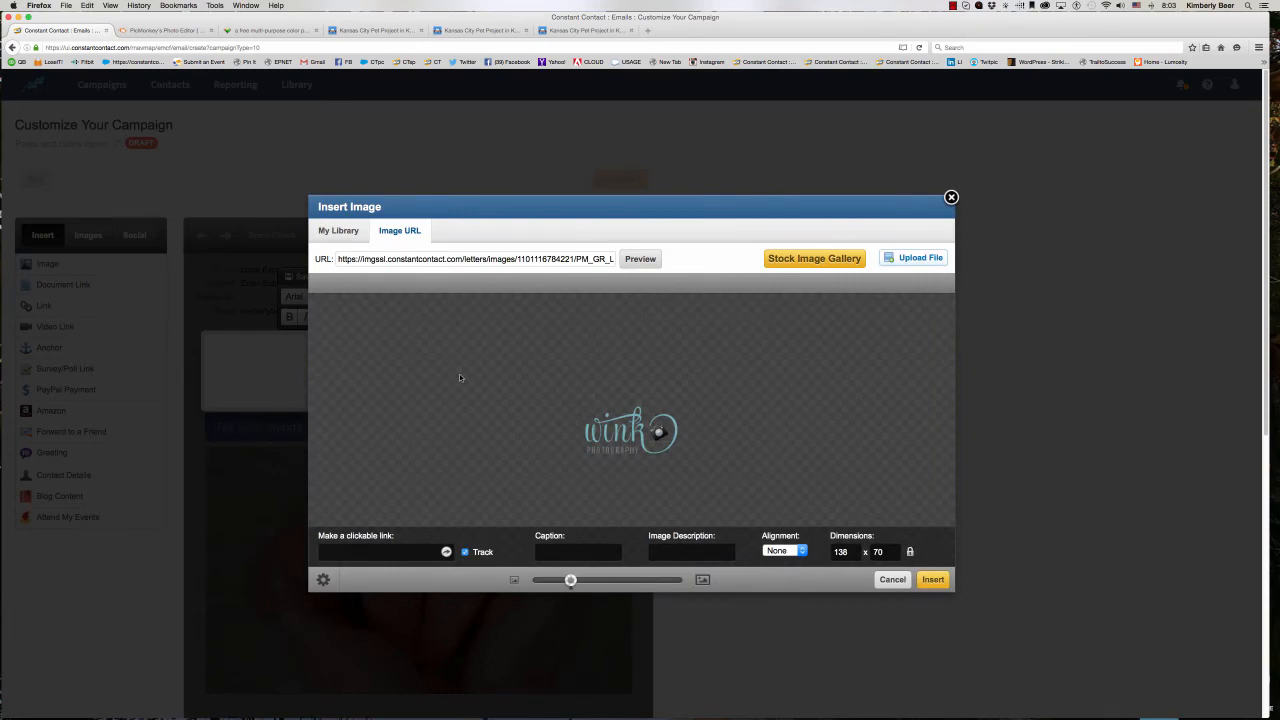
left_click(338, 231)
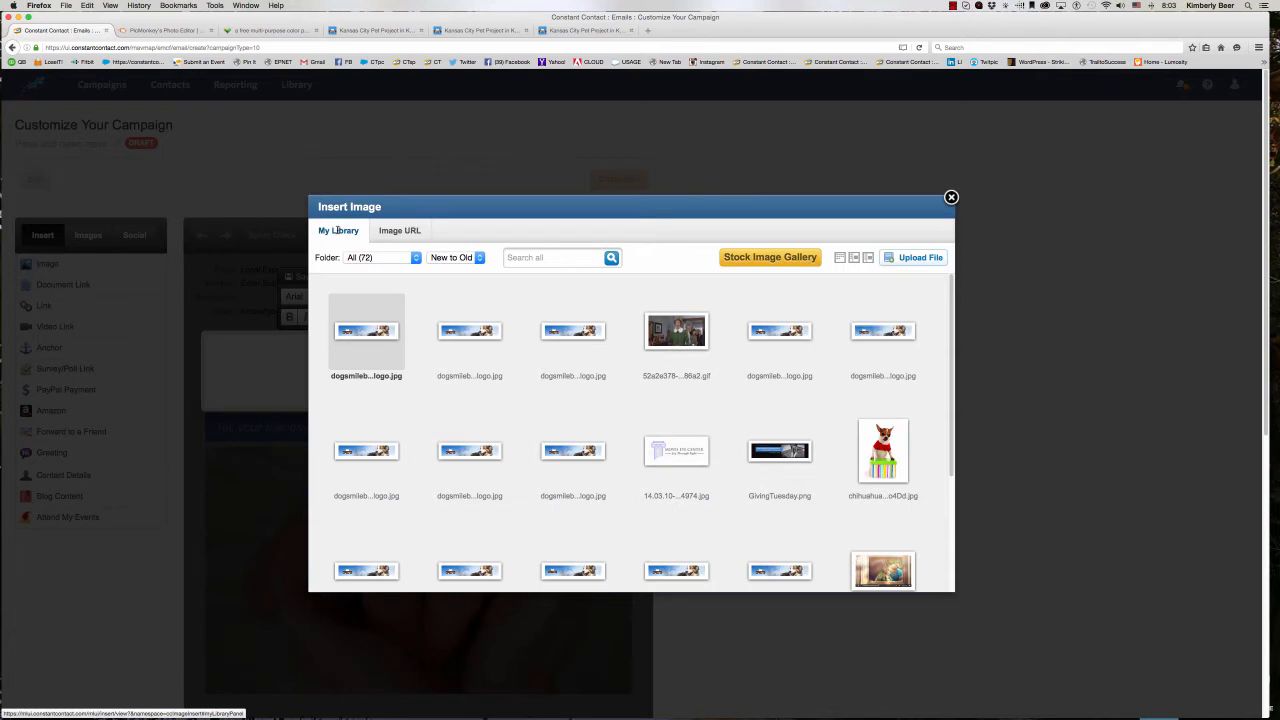
- Pick the KC Pet Project logo on the blue background, 2015-04-07_1115.jpg, from the library and open it for customizing
scroll(770, 430, "down", 5)
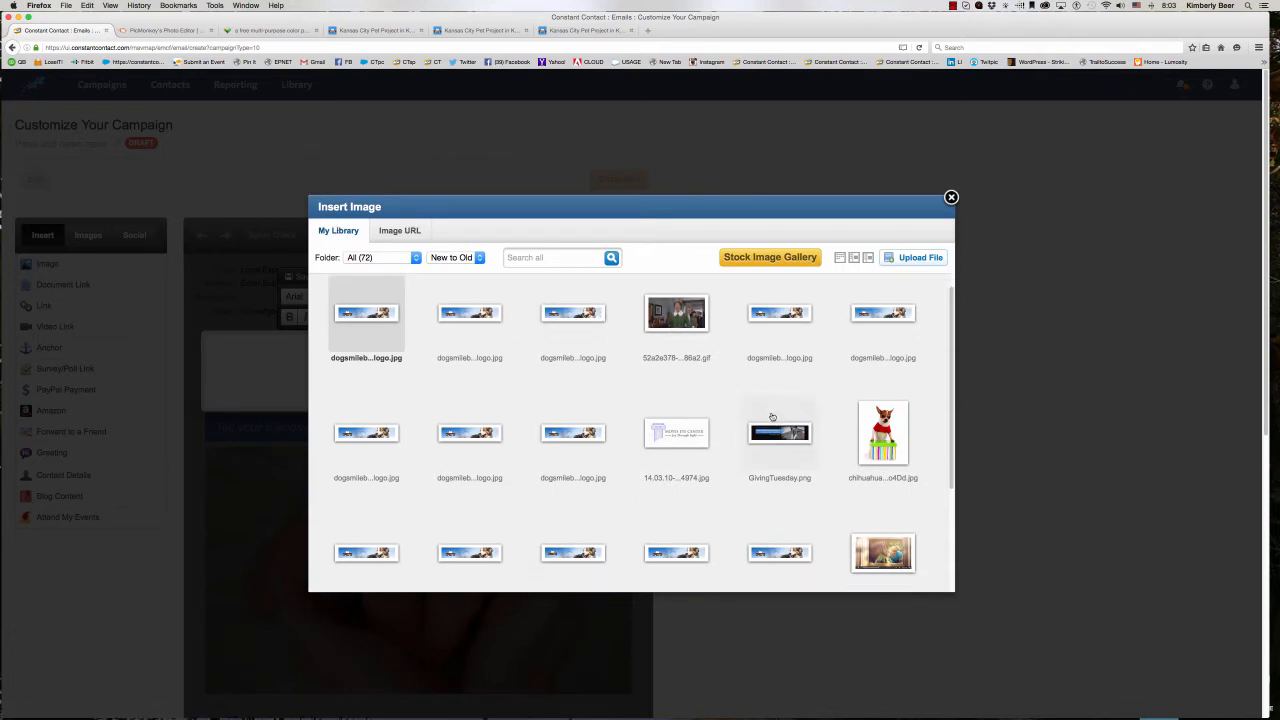
scroll(771, 415, "down", 5)
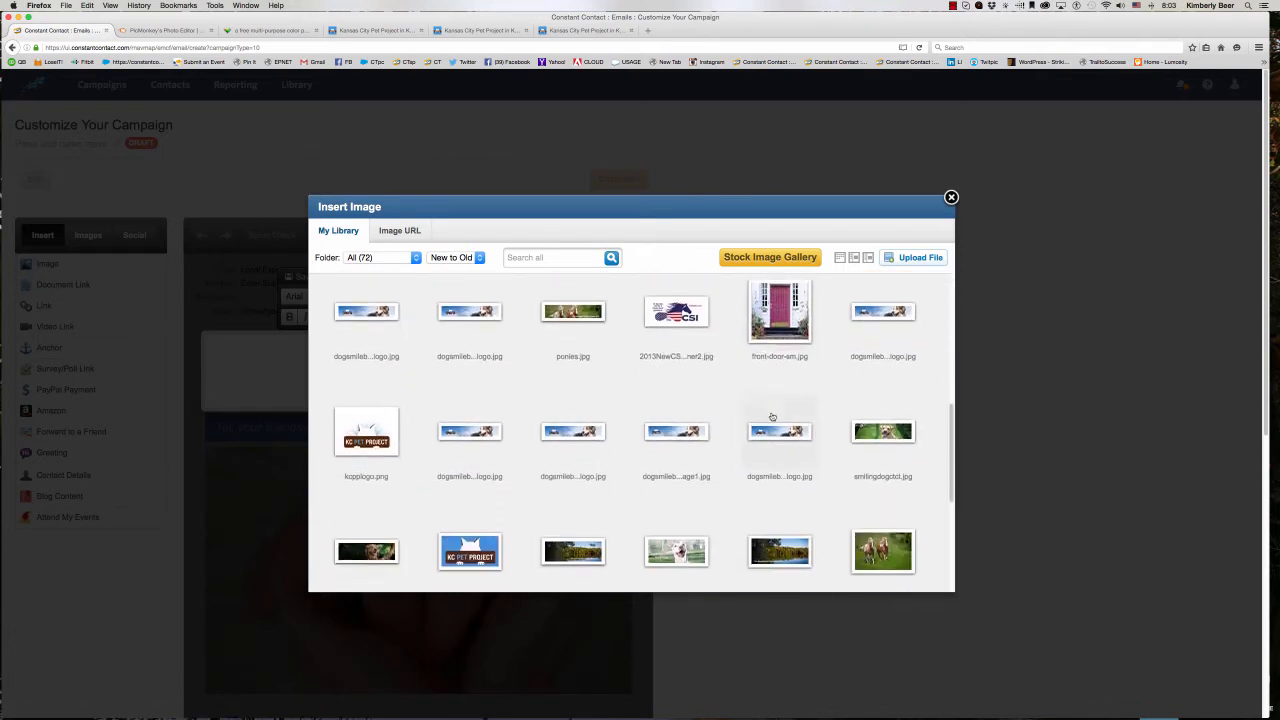
left_click(380, 420)
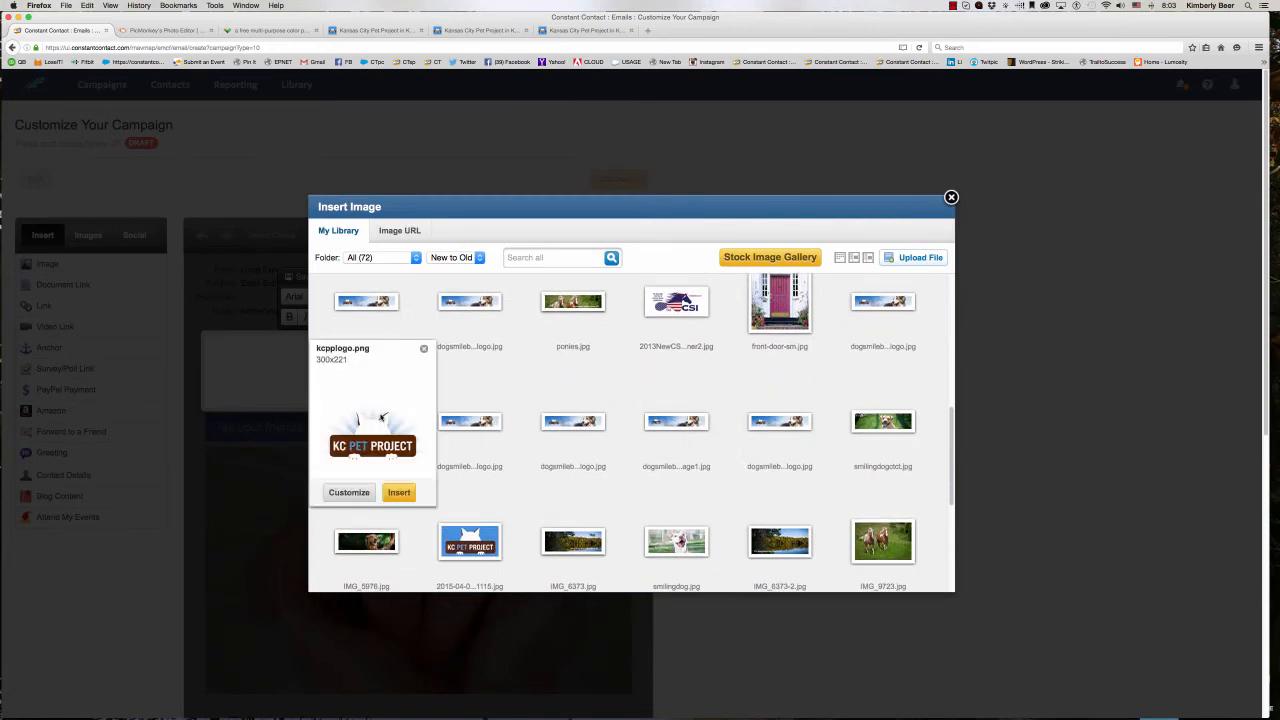
scroll(487, 501, "down", 5)
mouse_move(370, 426)
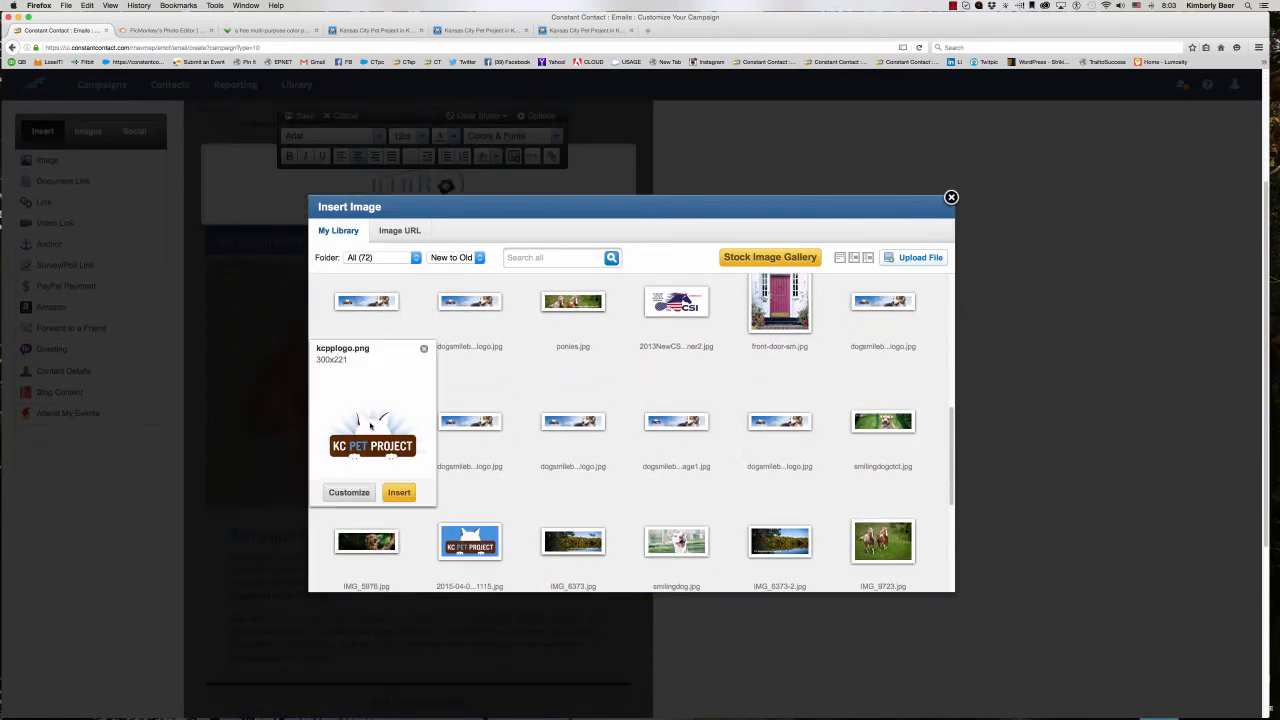
mouse_move(476, 540)
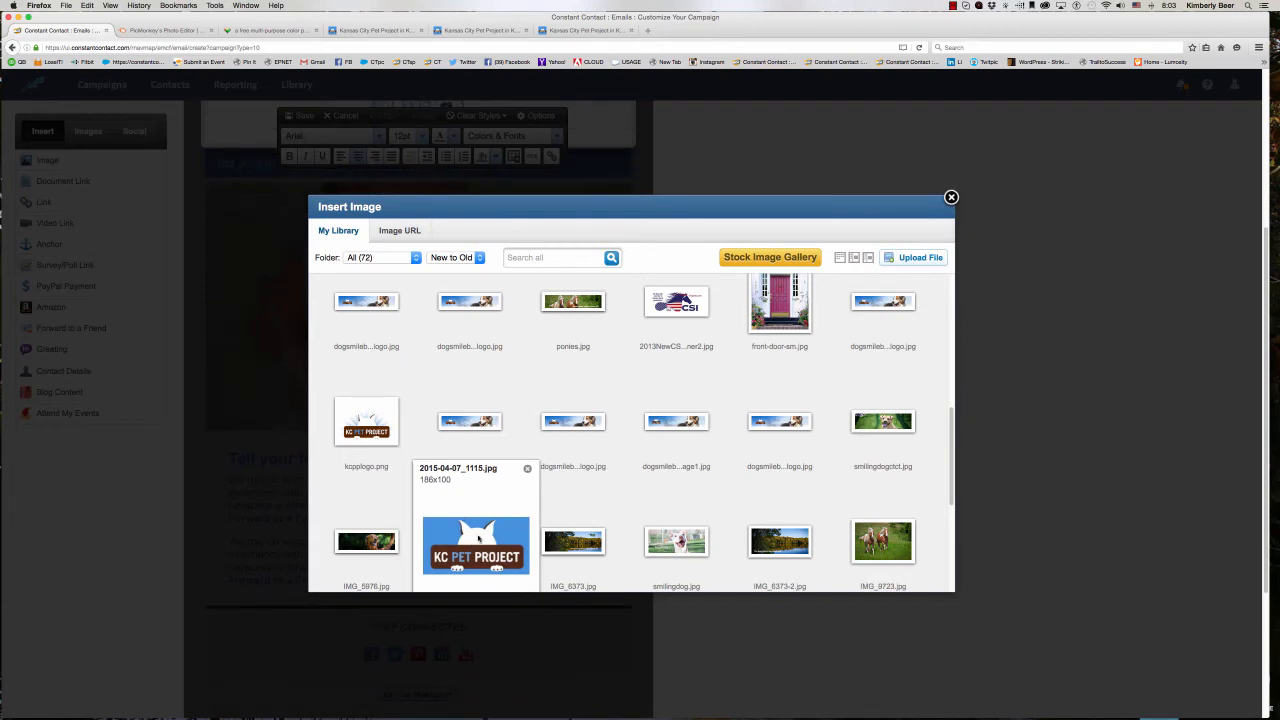
scroll(800, 512, "down", 3)
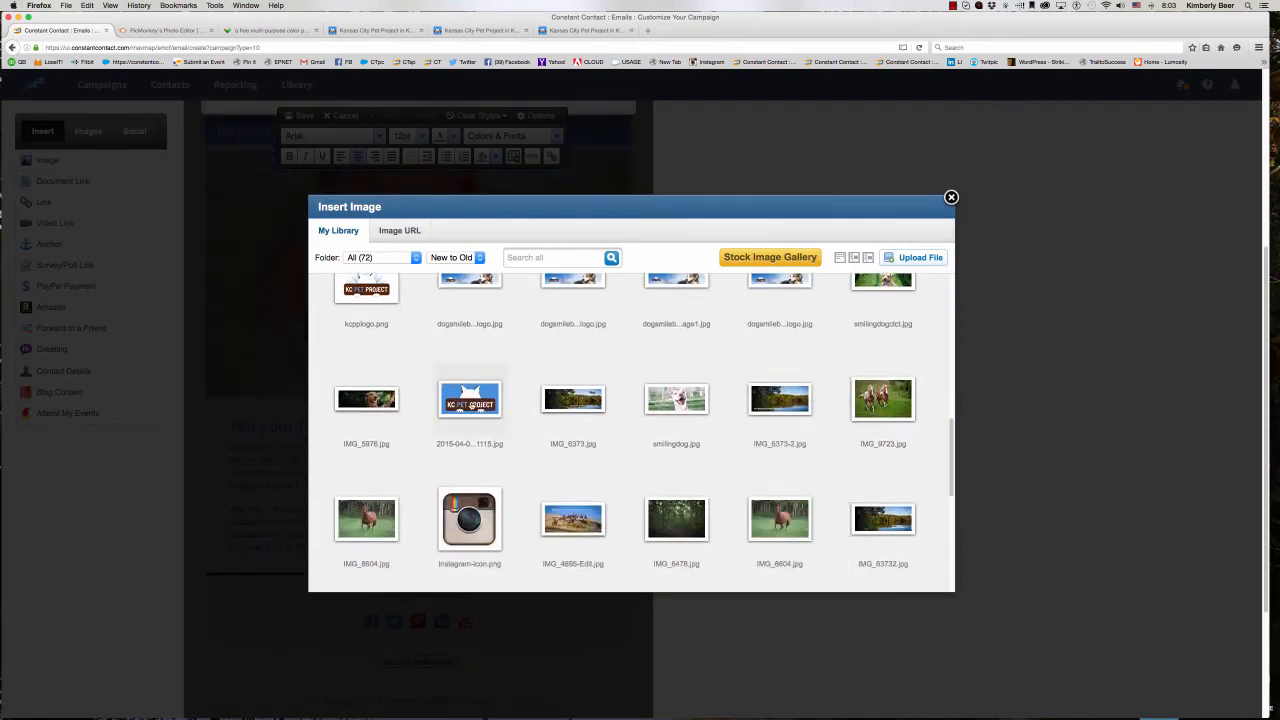
mouse_move(471, 404)
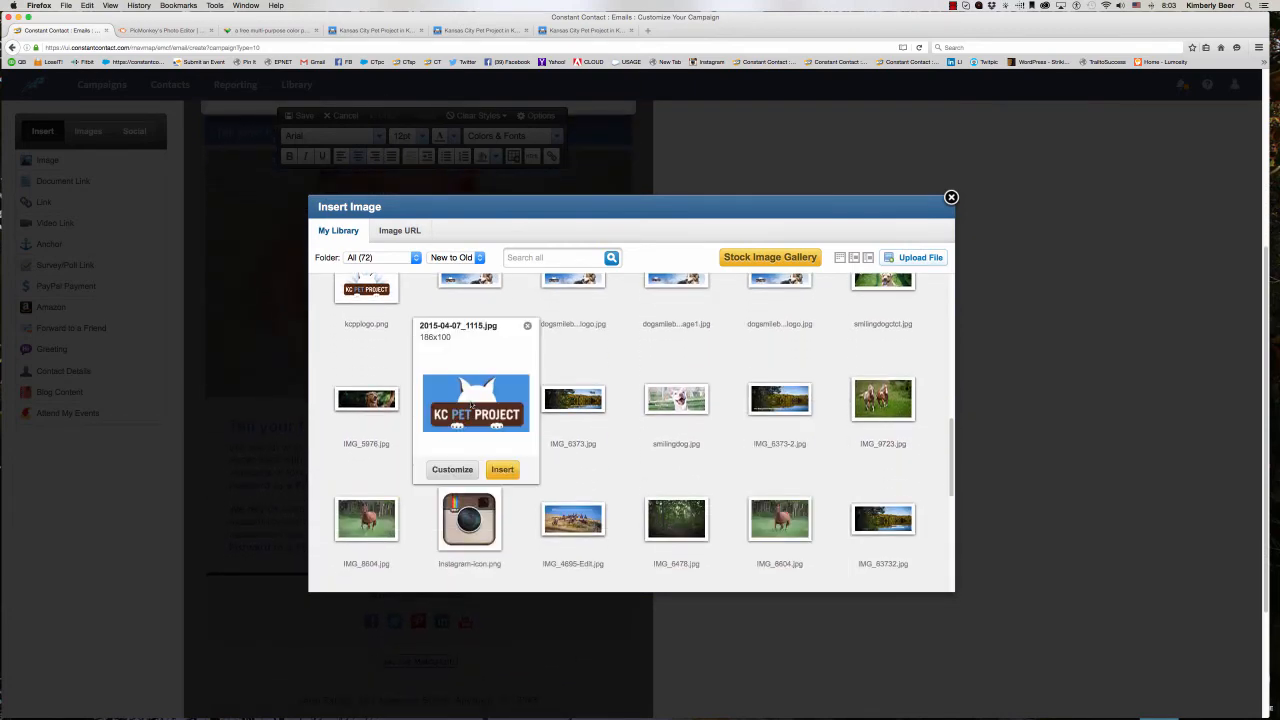
left_click(454, 469)
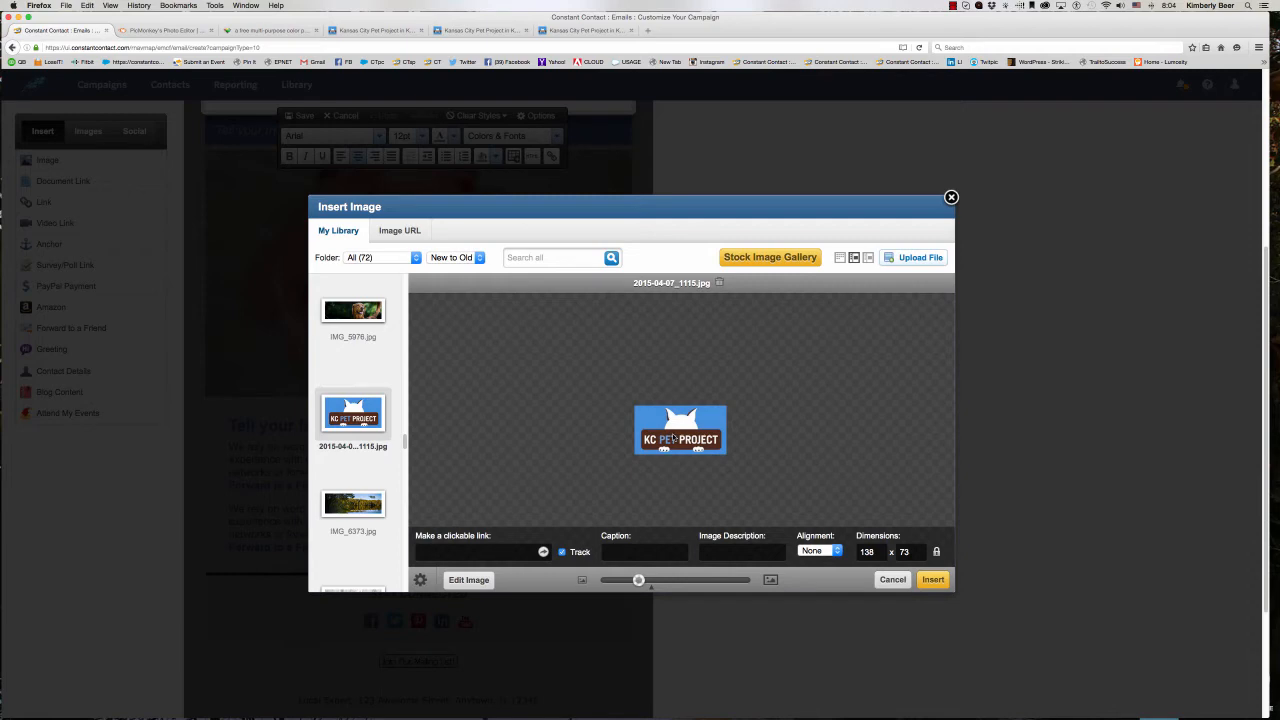
type("http://www")
key("BackSpace")
key("BackSpace")
key("BackSpace")
type("kcproject.orgpet")
left_click(543, 553)
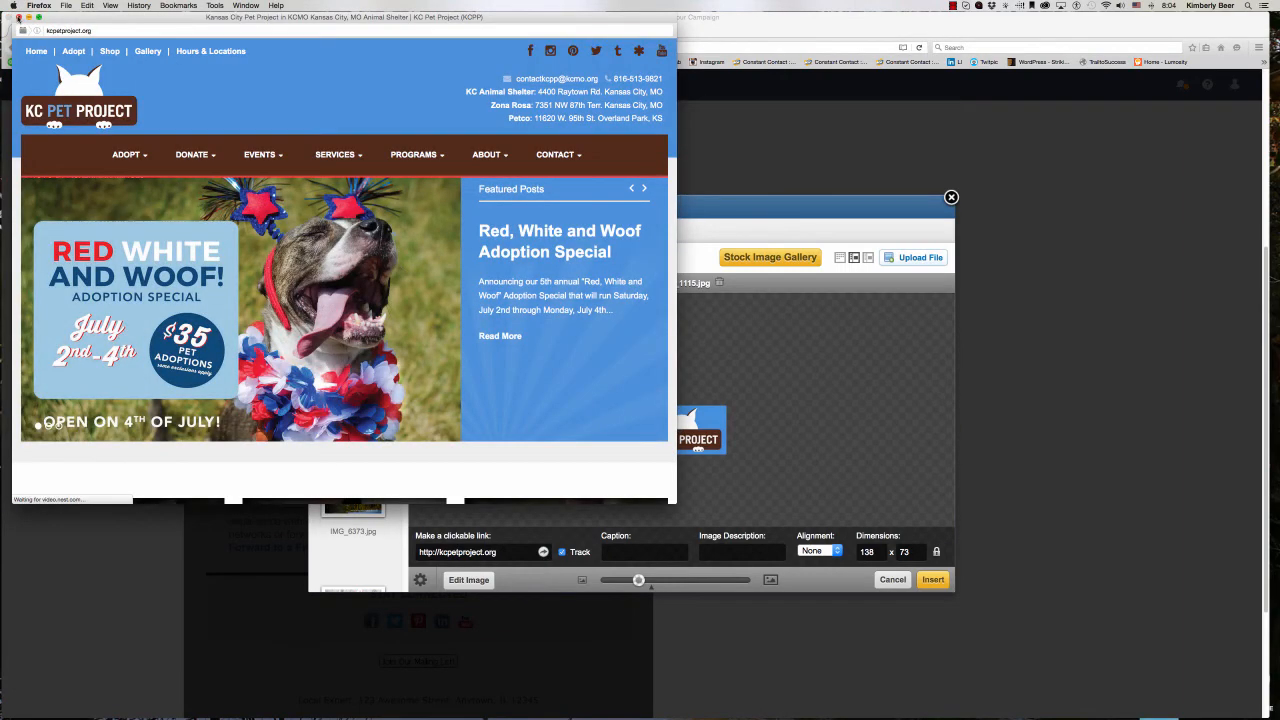
left_click(18, 18)
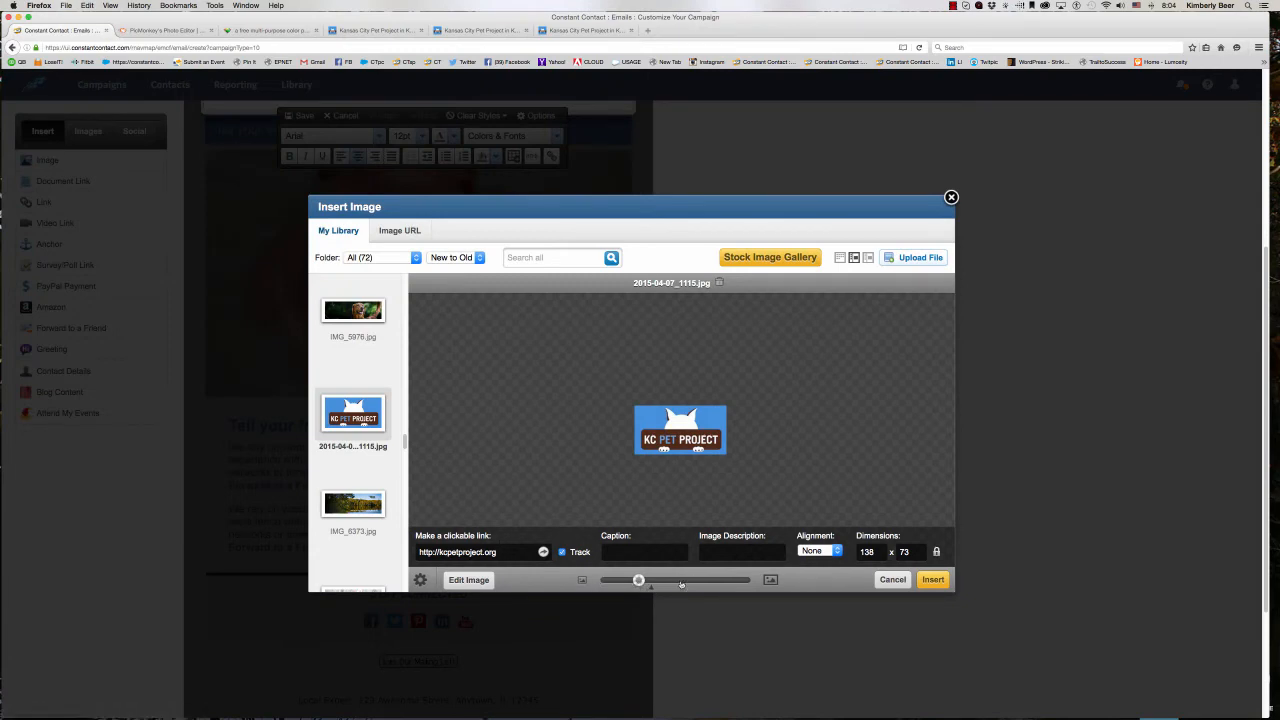
- Scale the logo to about 149 x 79 pixels
left_click_drag(638, 582, 637, 582)
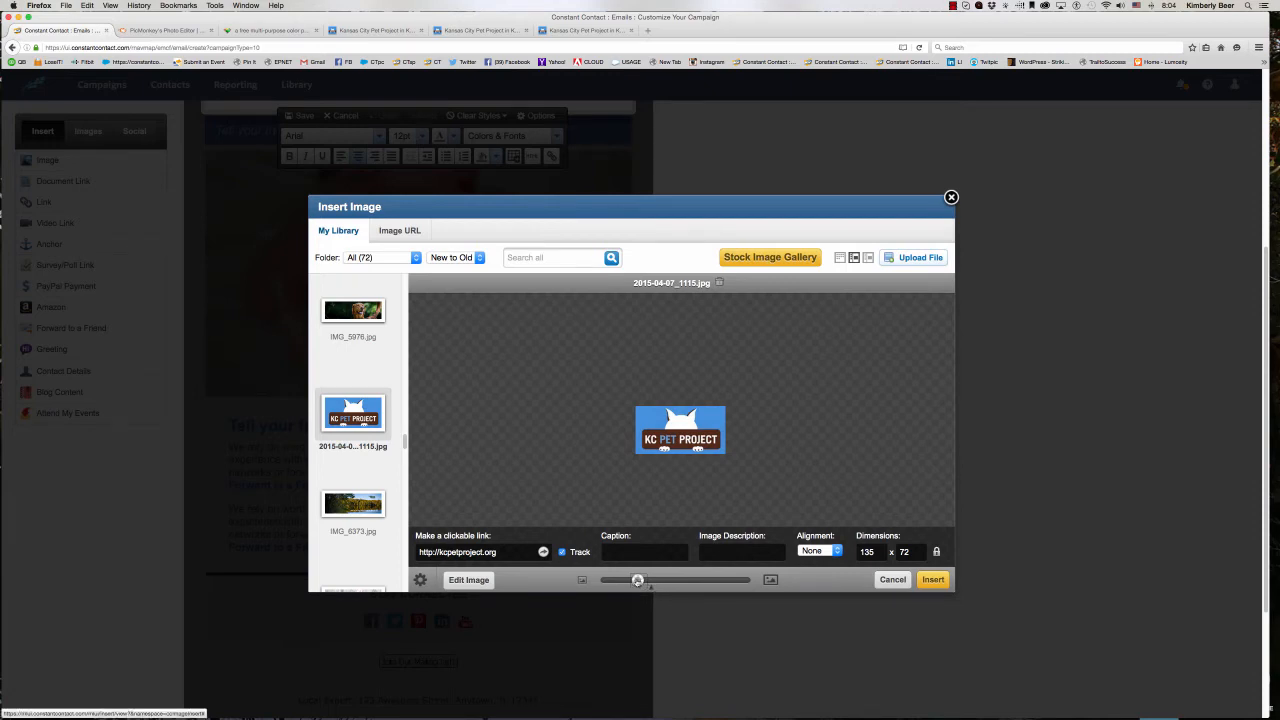
mouse_move(637, 581)
left_mouse_down()
mouse_move(676, 587)
mouse_move(645, 587)
left_mouse_up()
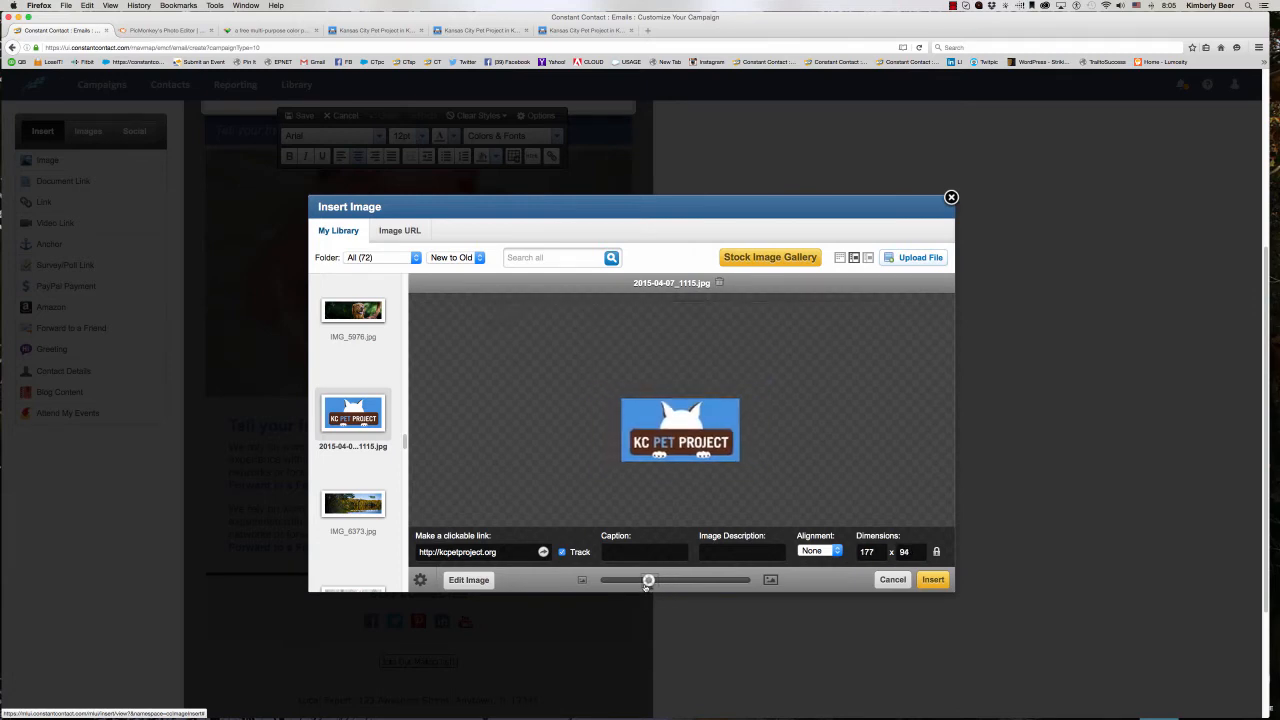
left_click_drag(646, 585, 641, 585)
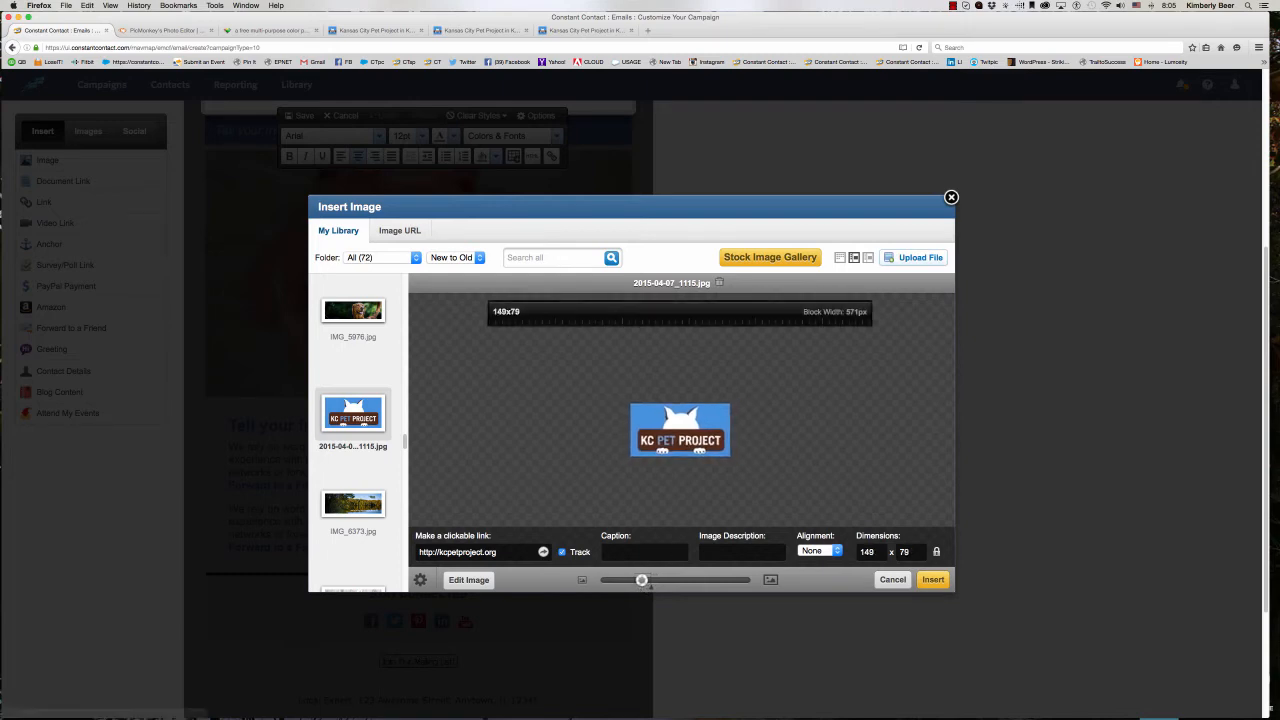
- Enter "KC Pet Project Logo" as the logo's image description
left_click(744, 551)
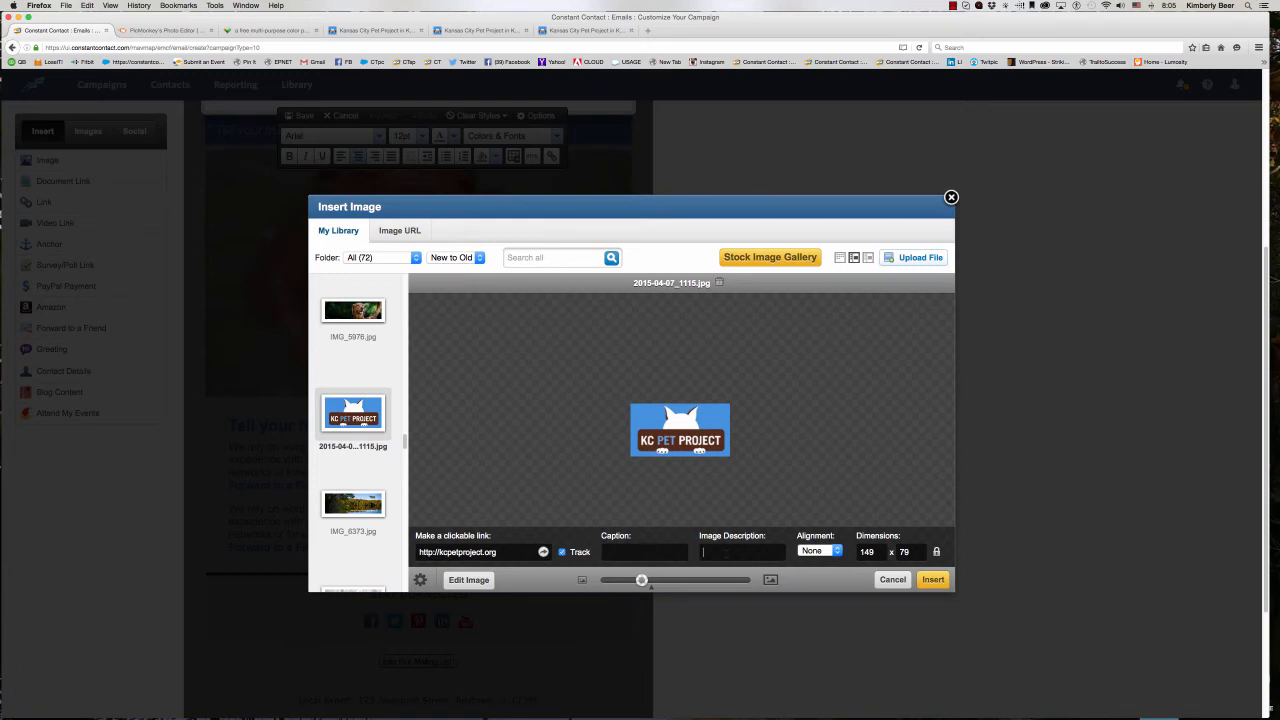
type("KC pet")
key("BackSpace")
key("BackSpace")
key("BackSpace")
type("Pet Project Logo")
- Set the logo's height to 100, then scale it down to 160 x 85 pixels
key("Tab")
key("Tab")
type("100")
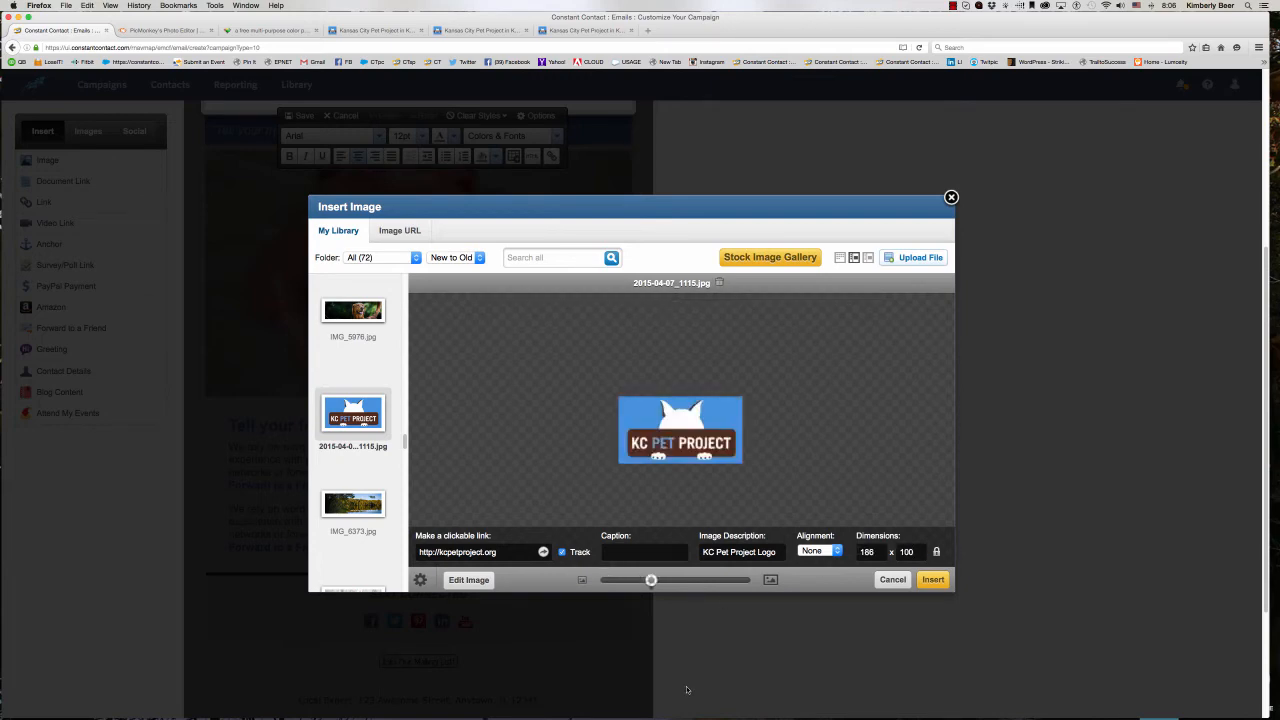
left_click_drag(651, 581, 643, 583)
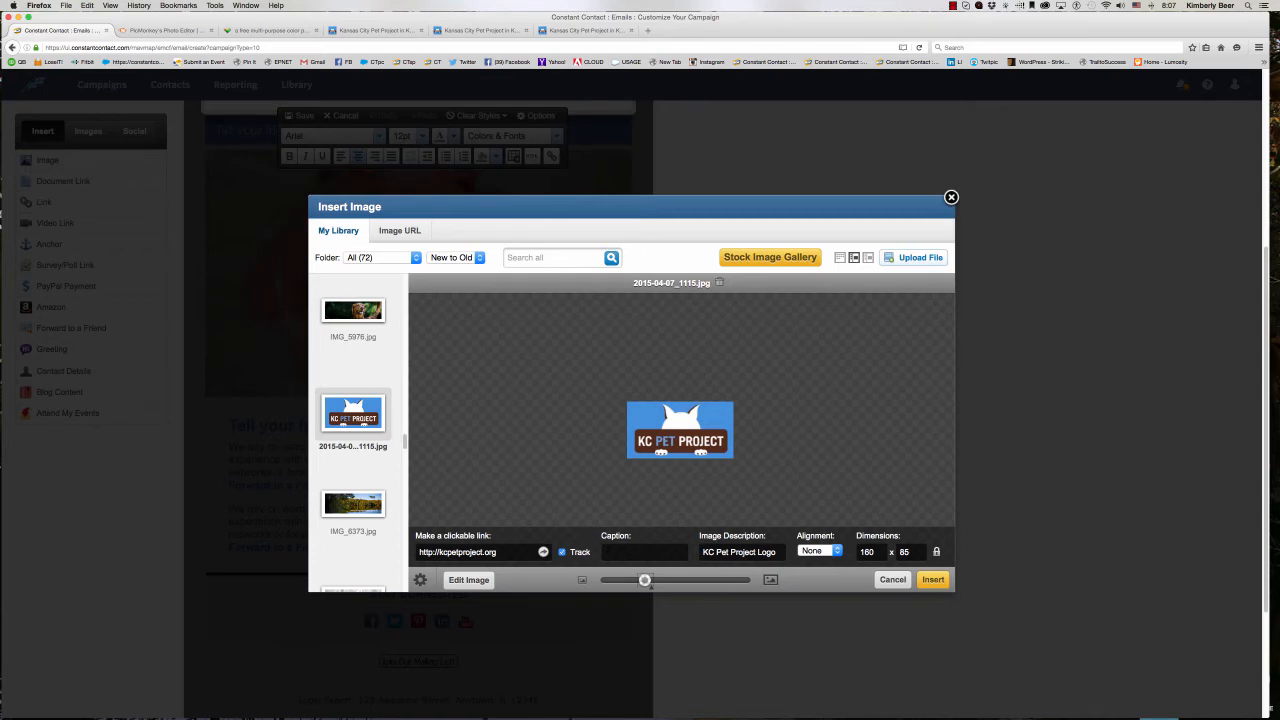
- Insert the customized logo into its block and save both the block and the campaign
left_click(932, 580)
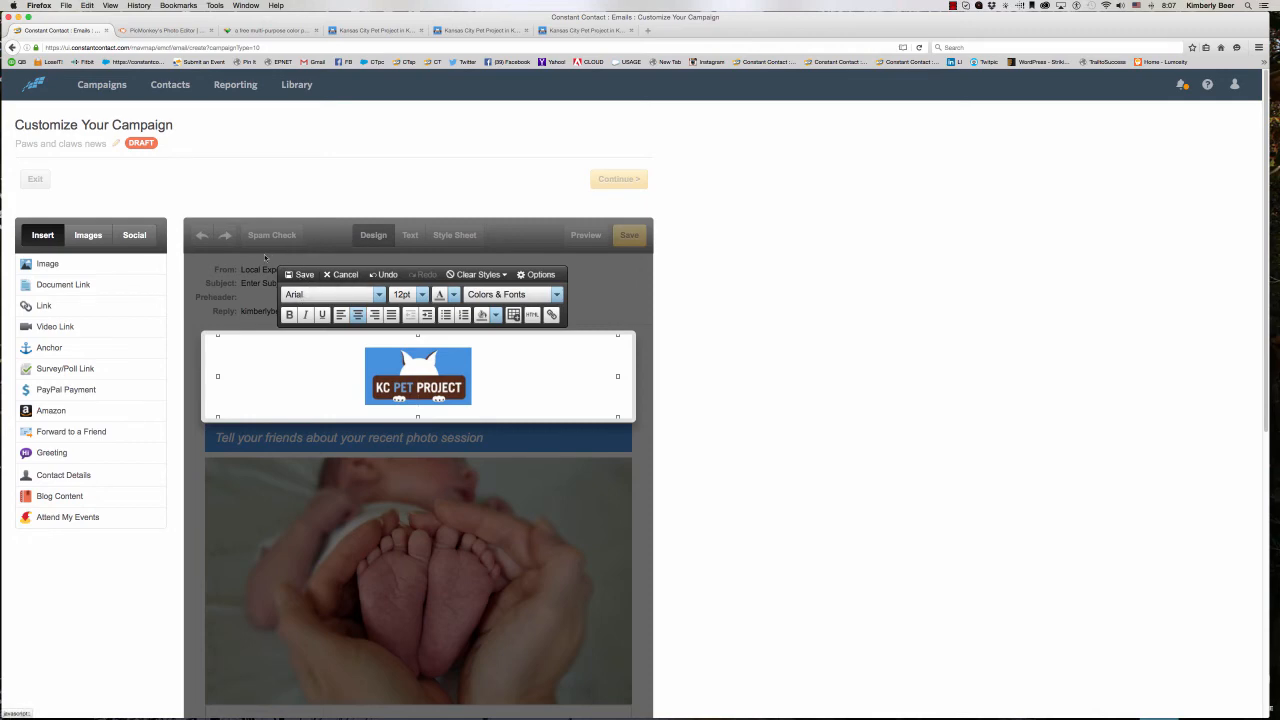
left_click(301, 274)
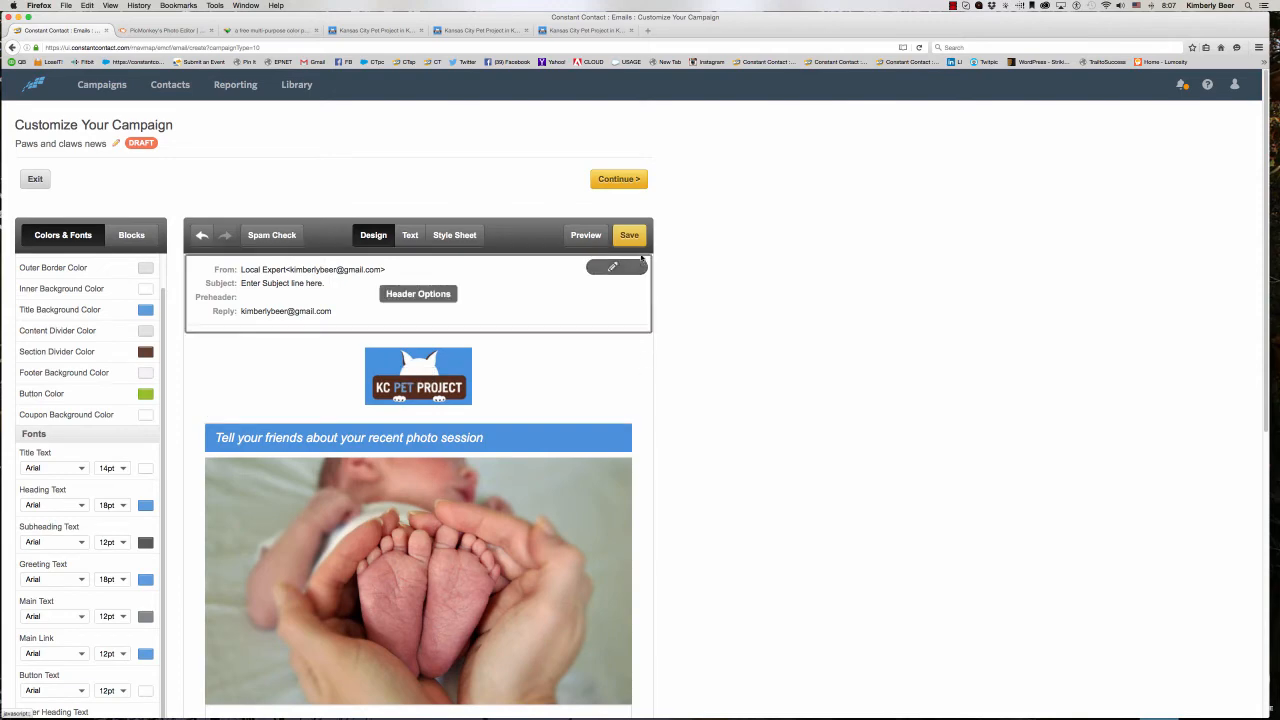
left_click(634, 238)
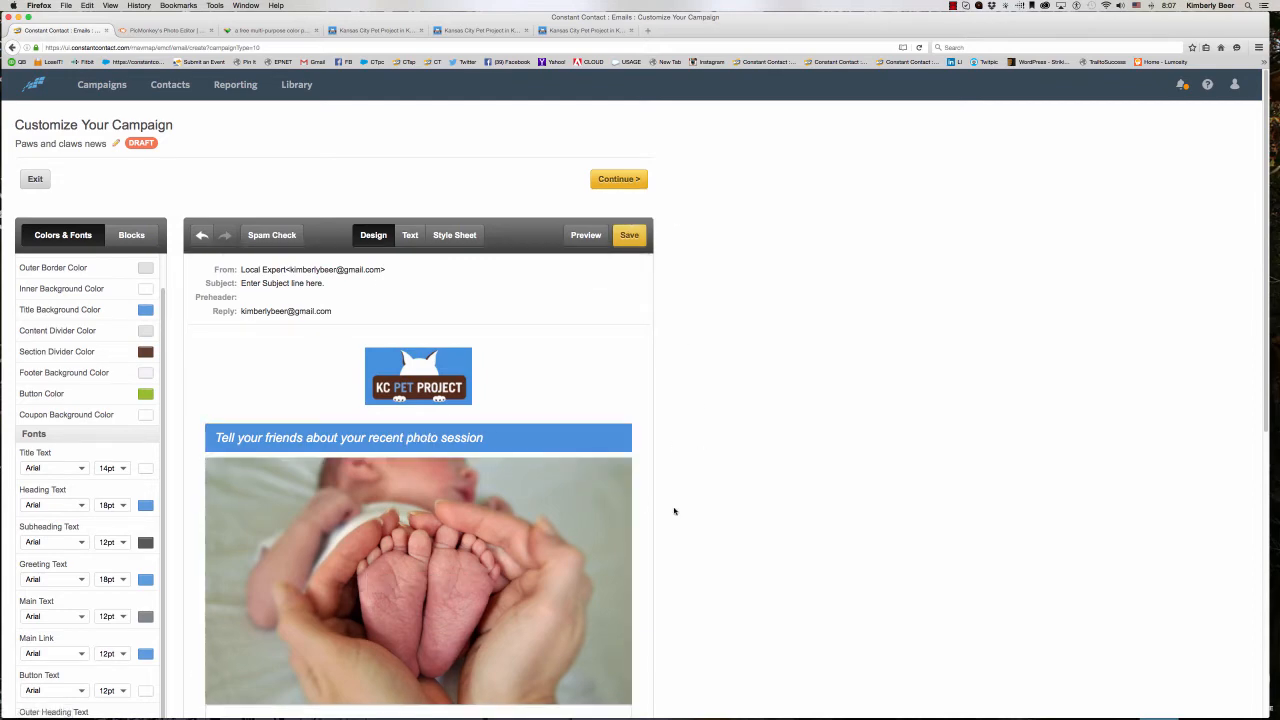
- Start replacing the baby feet photo below the title and choose the library banner dogsmilebaseimagewlogo.jpg
scroll(674, 511, "down", 5)
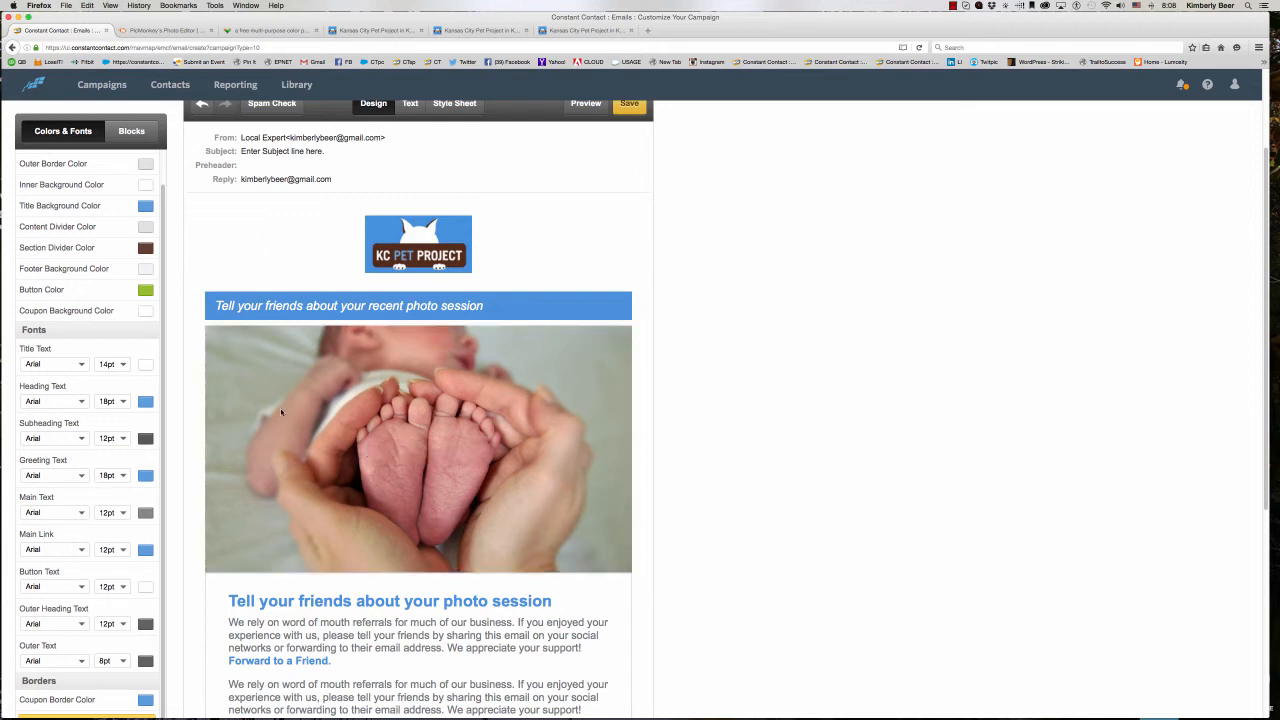
left_click(476, 382)
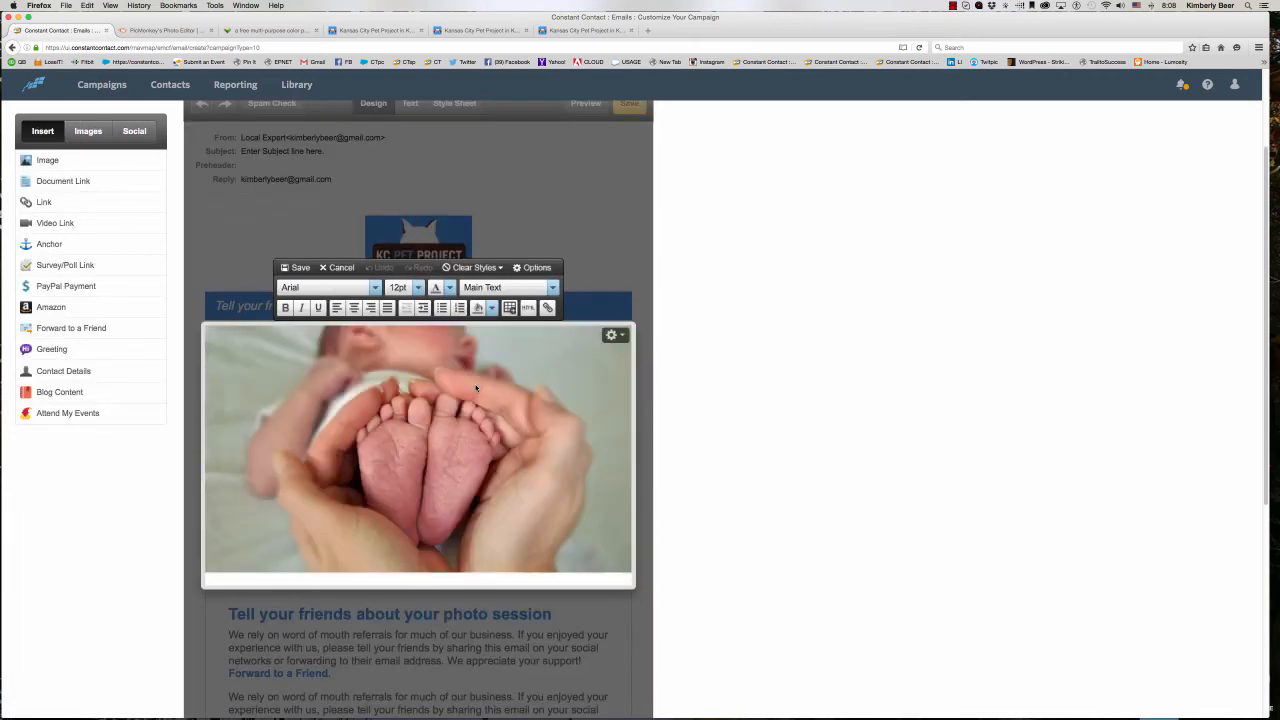
left_click(615, 335)
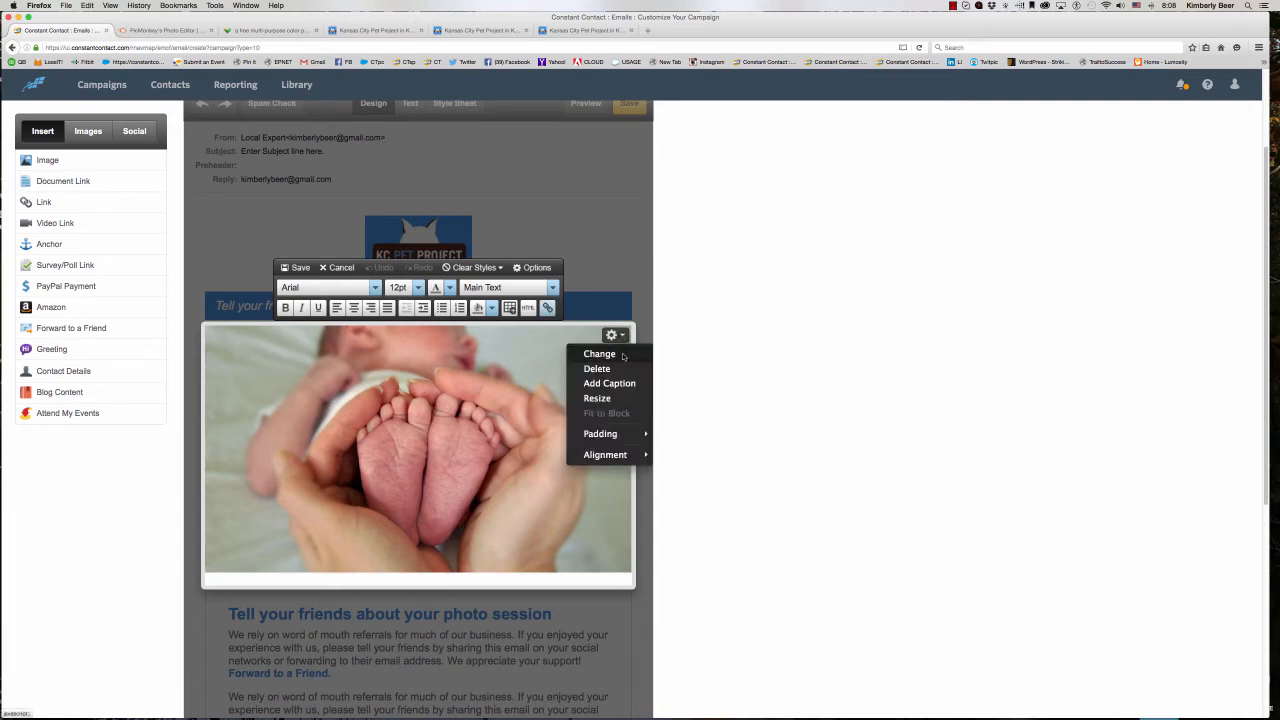
left_click(623, 356)
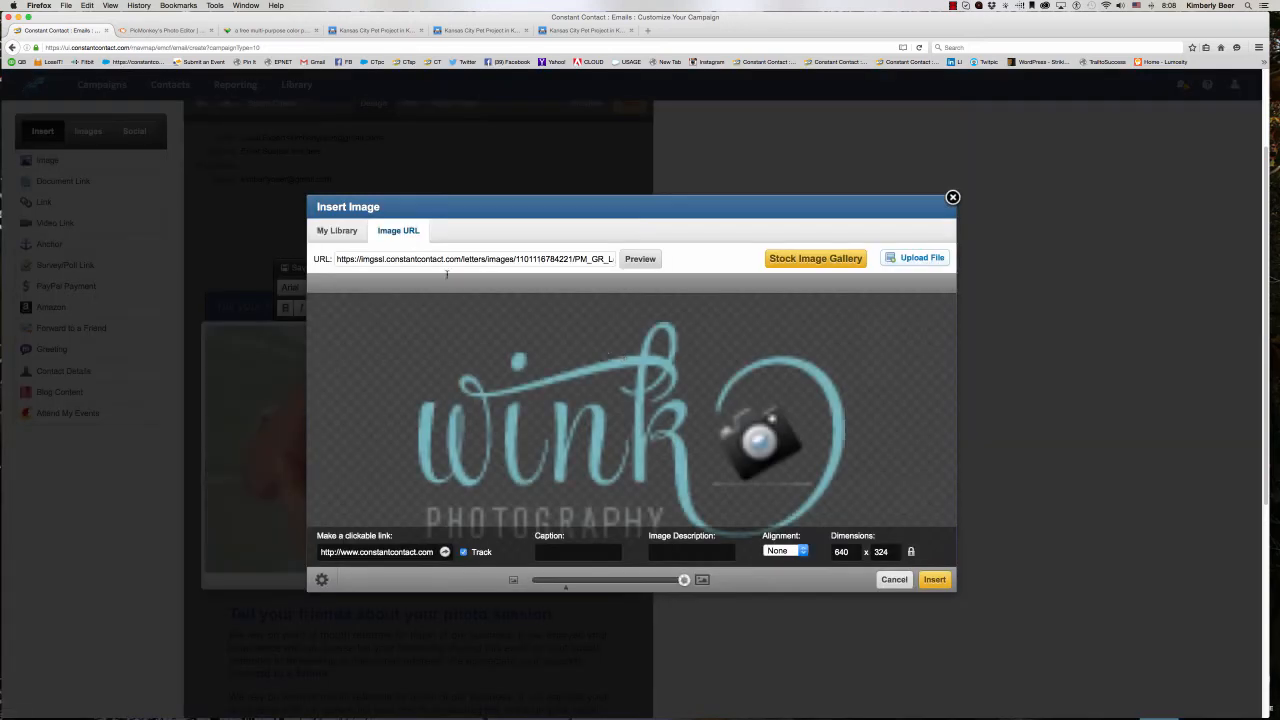
left_click(336, 230)
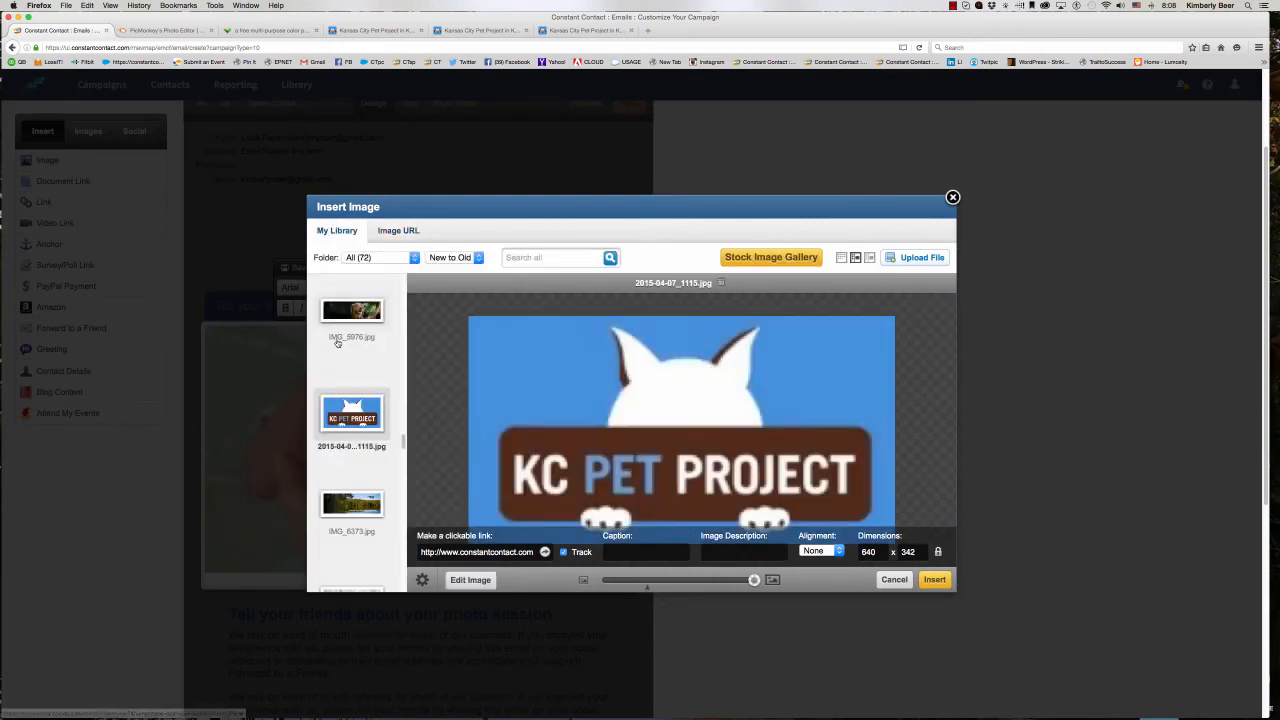
scroll(361, 410, "up", 10)
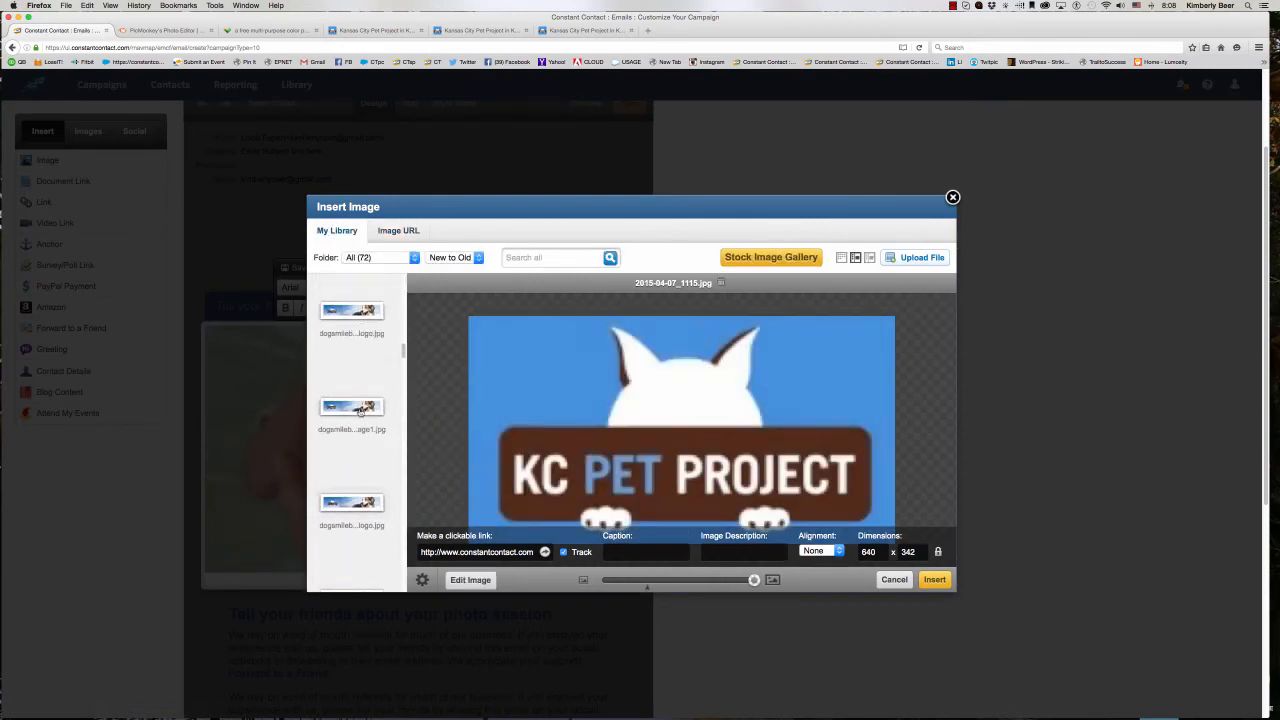
left_click(349, 438)
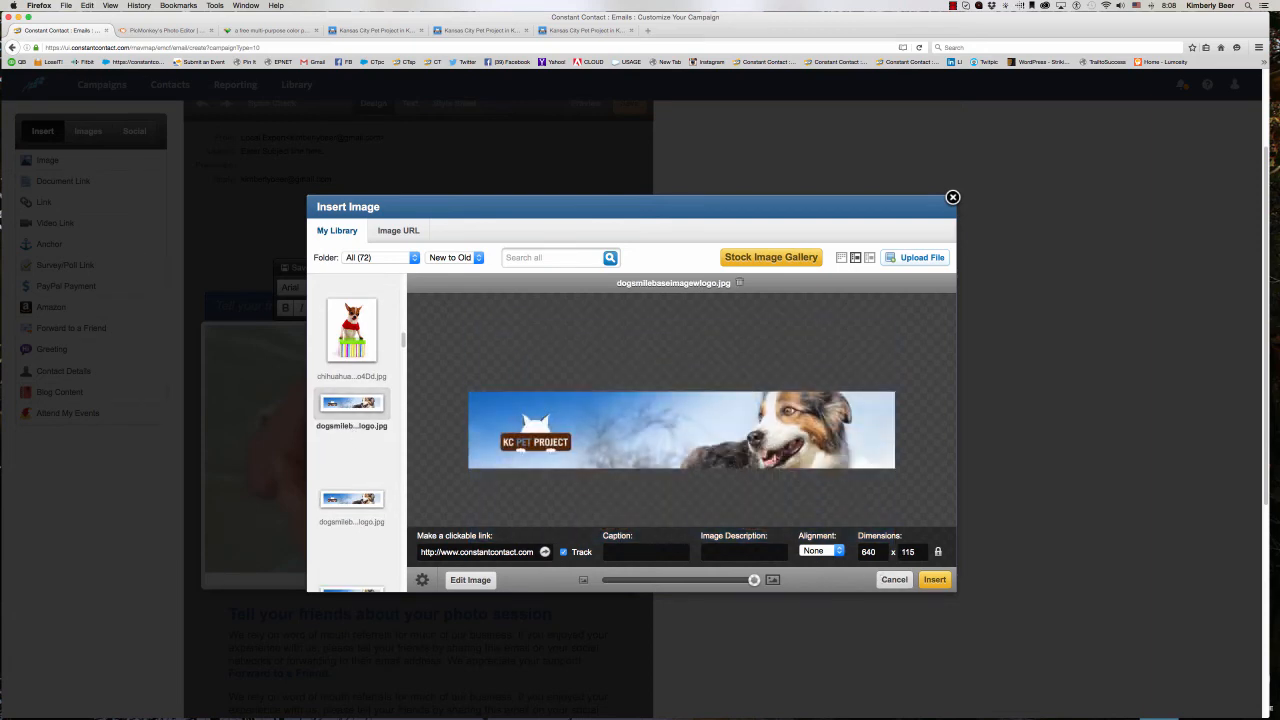
triple_click(451, 552)
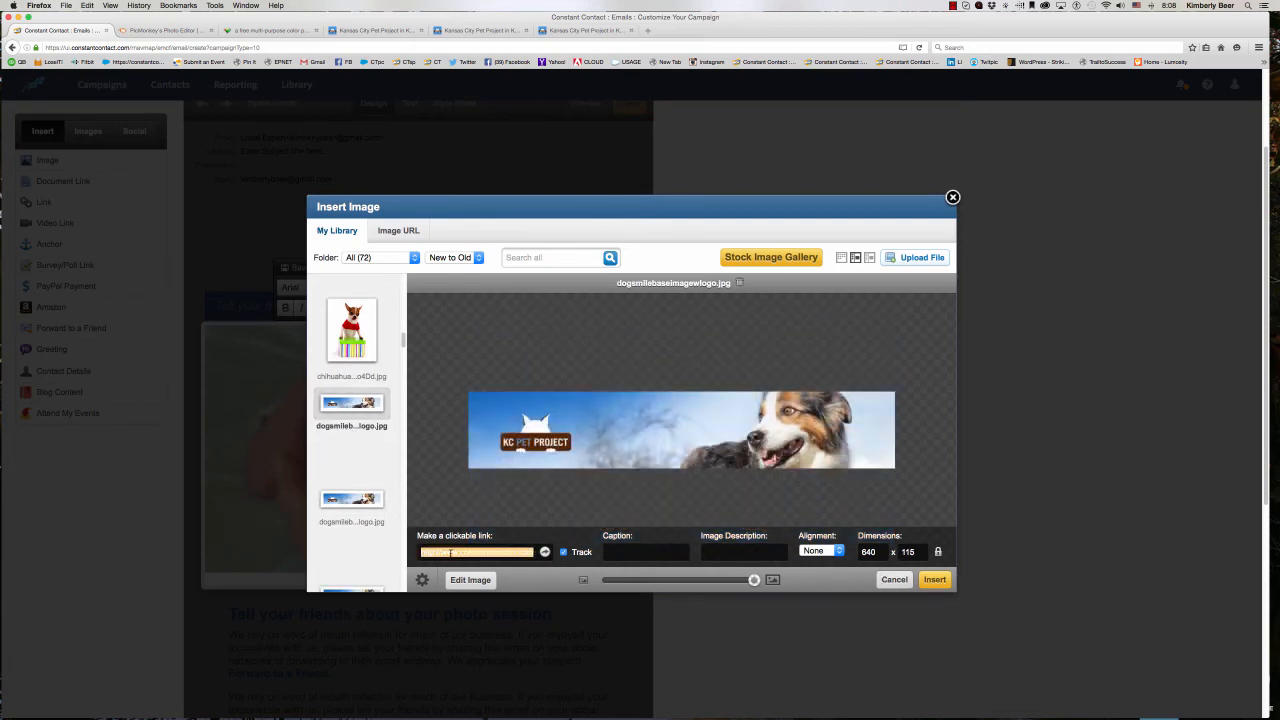
type("http:")
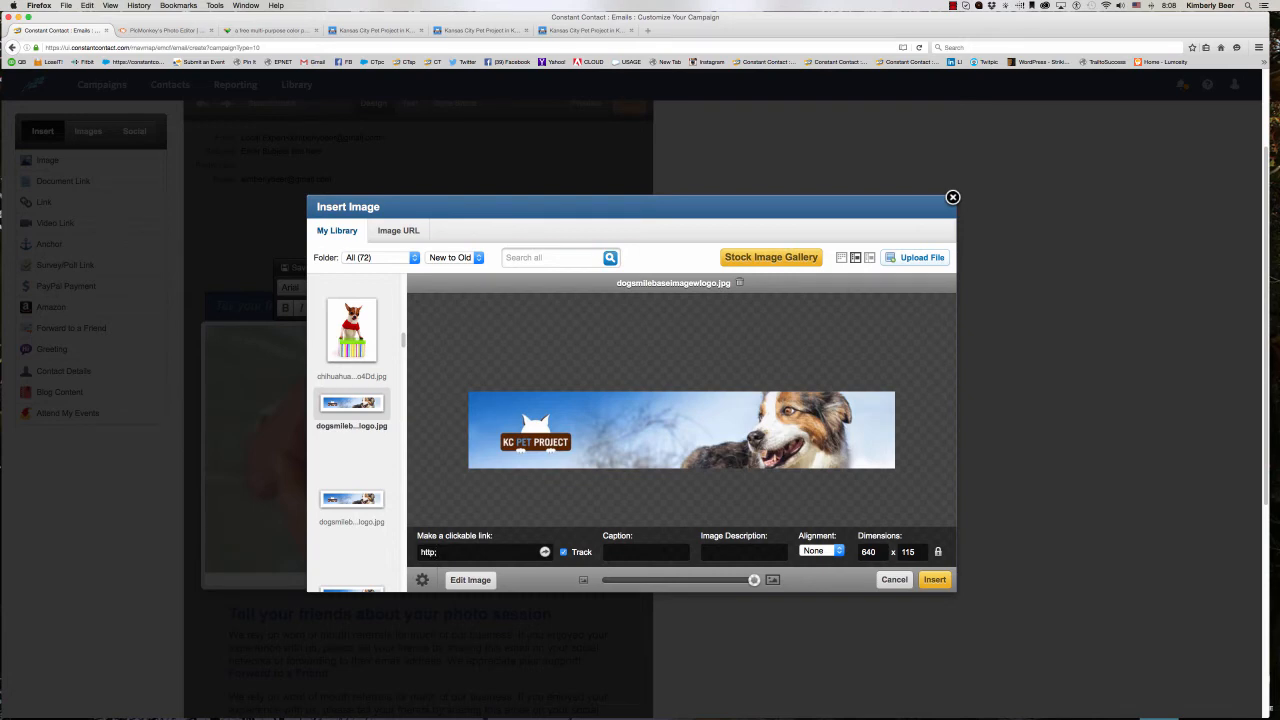
type("//")
type("kcpetpr")
type("oject.o")
type("rg")
type("KC Pet Proj")
type("ect Banner")
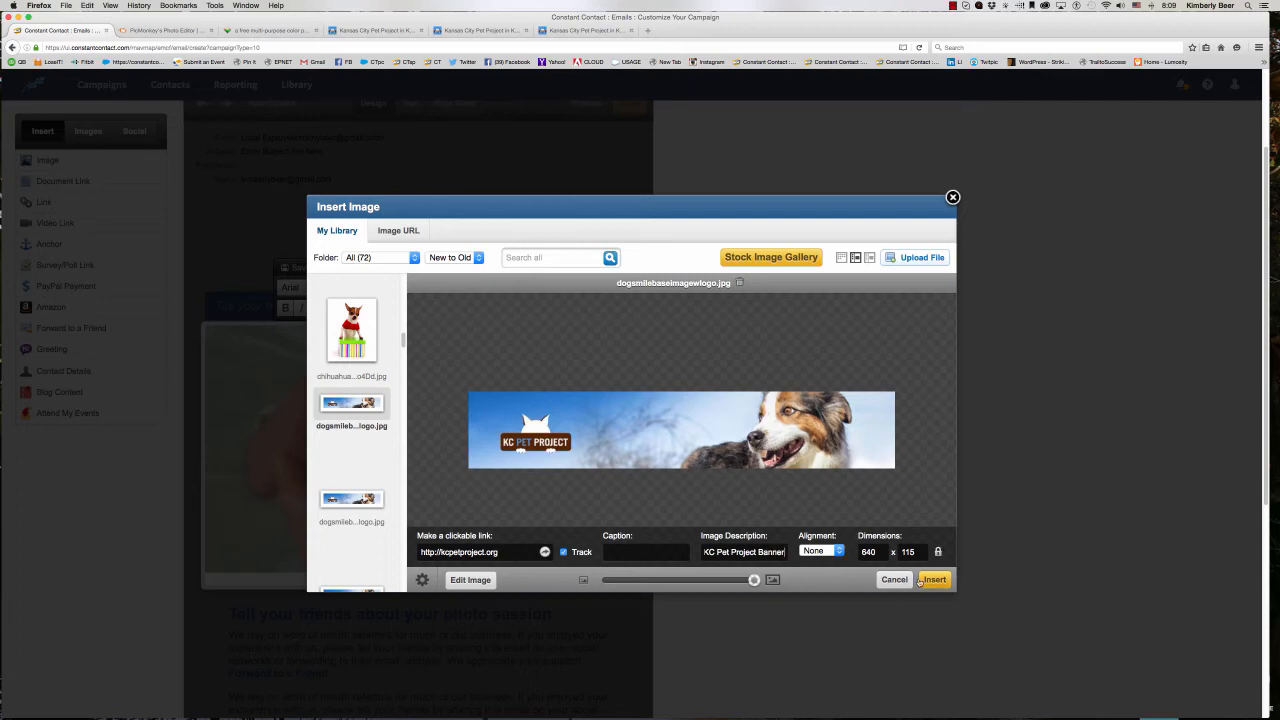
- Insert the dog banner into the photo block and try to save the block
left_click(921, 580)
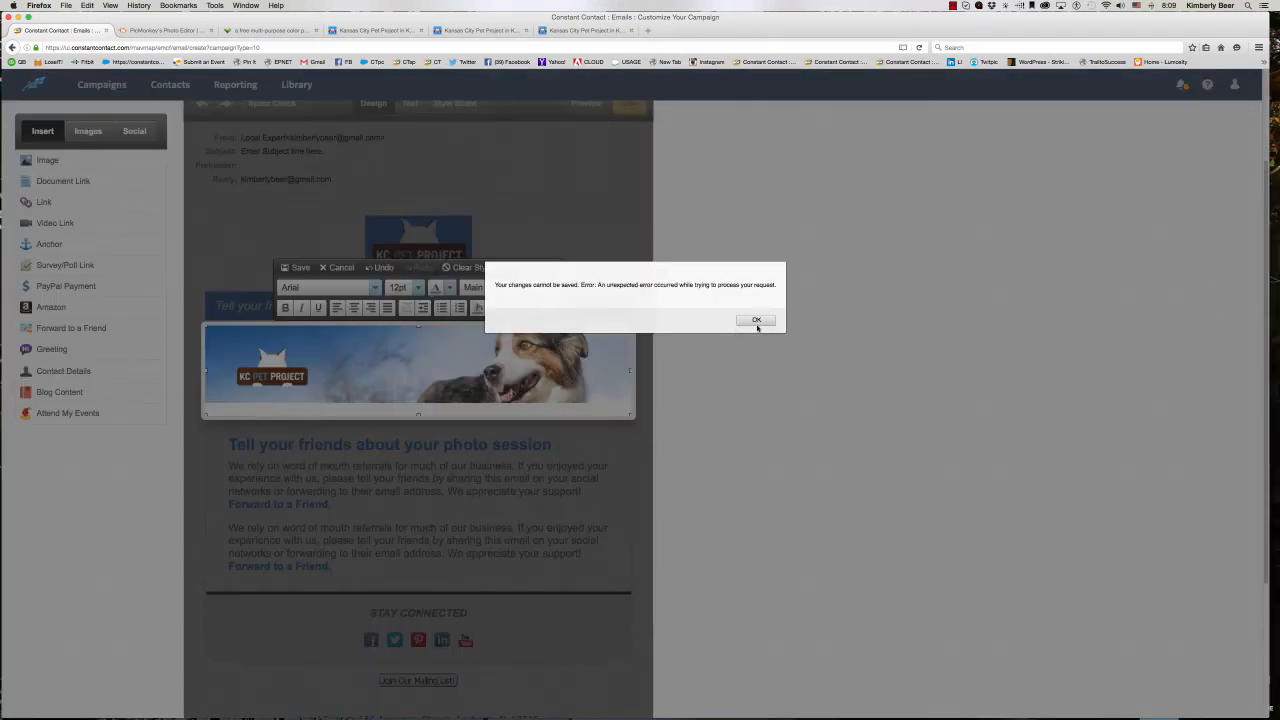
left_click(756, 319)
left_click(278, 268)
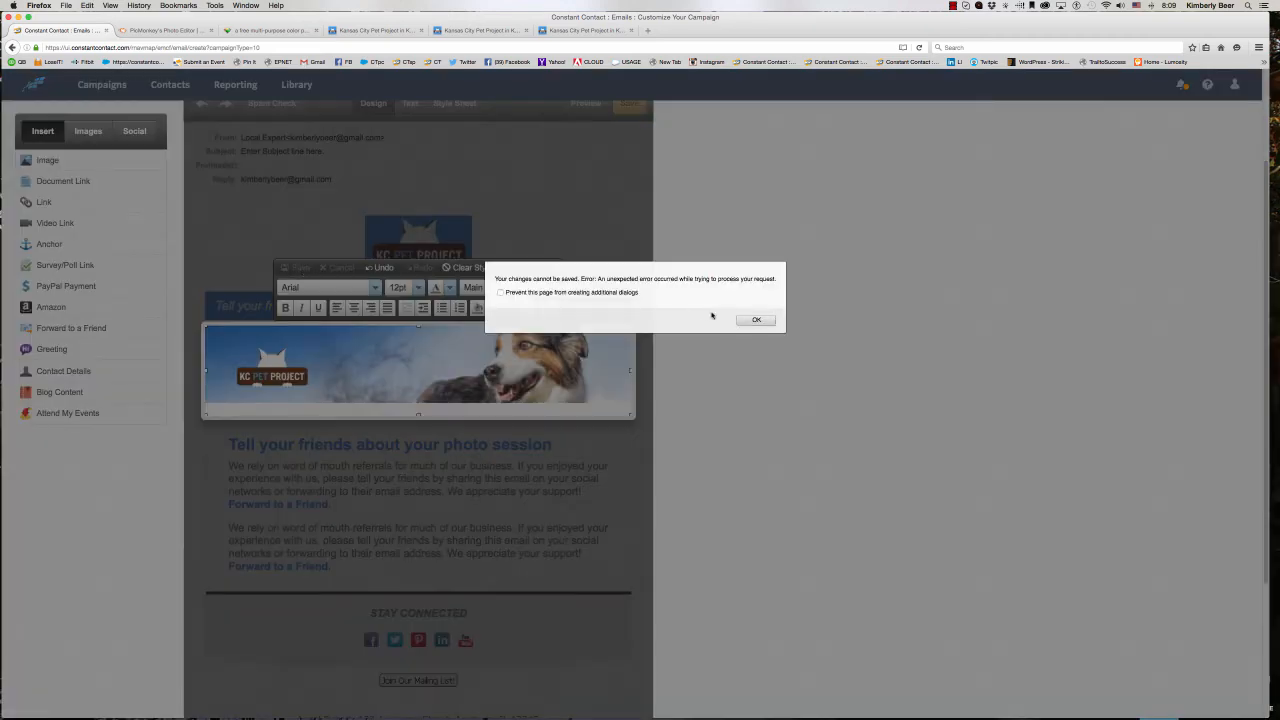
left_click(756, 319)
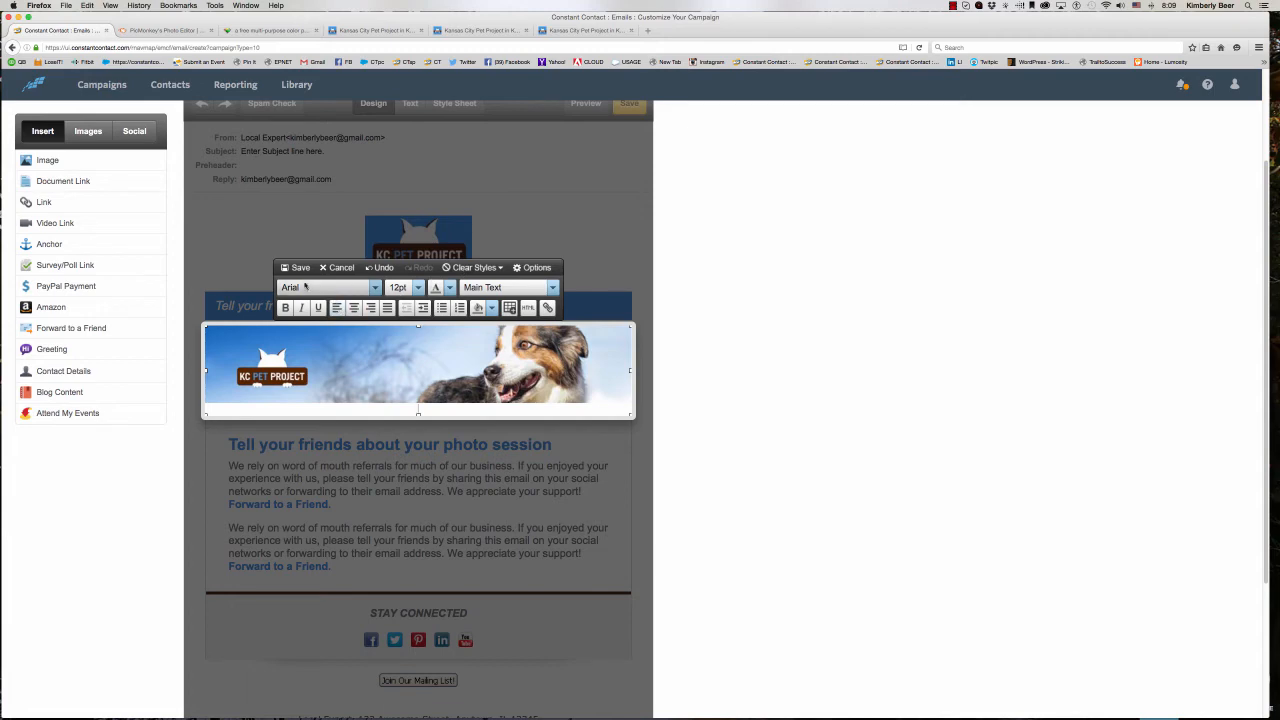
- Try again to save the dog banner block and discard the block's edits
left_click(296, 268)
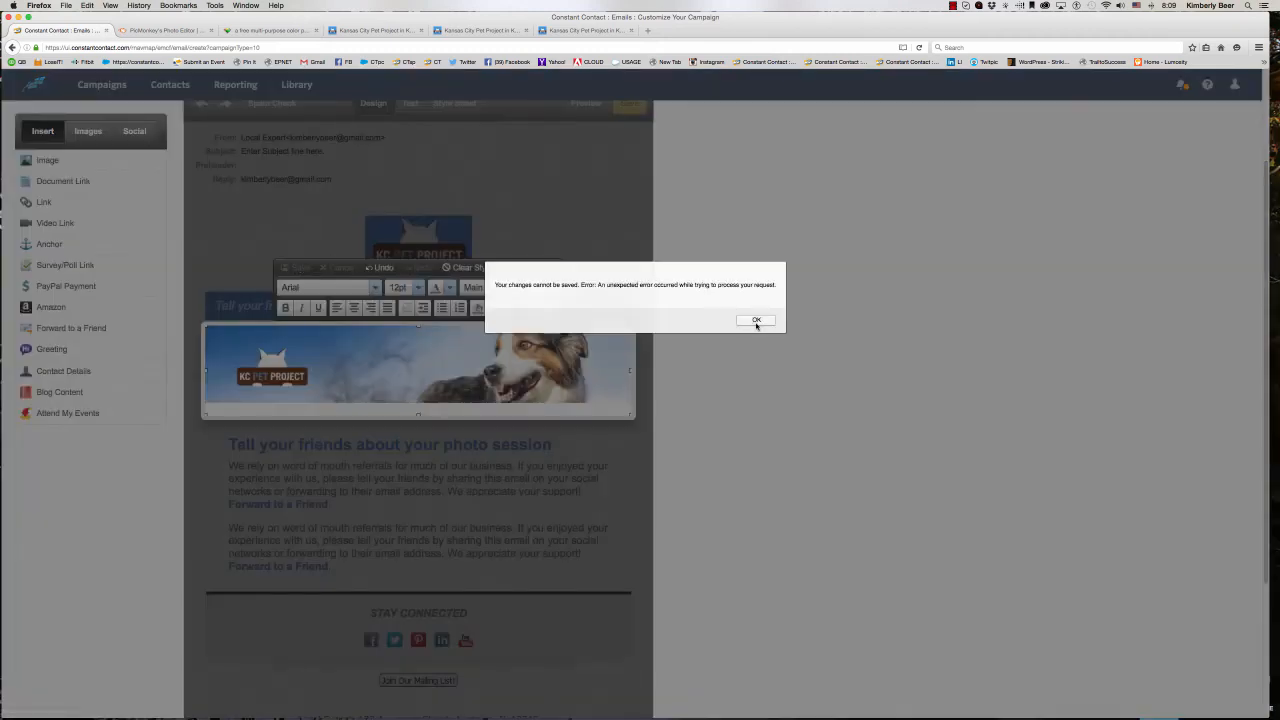
left_click(756, 319)
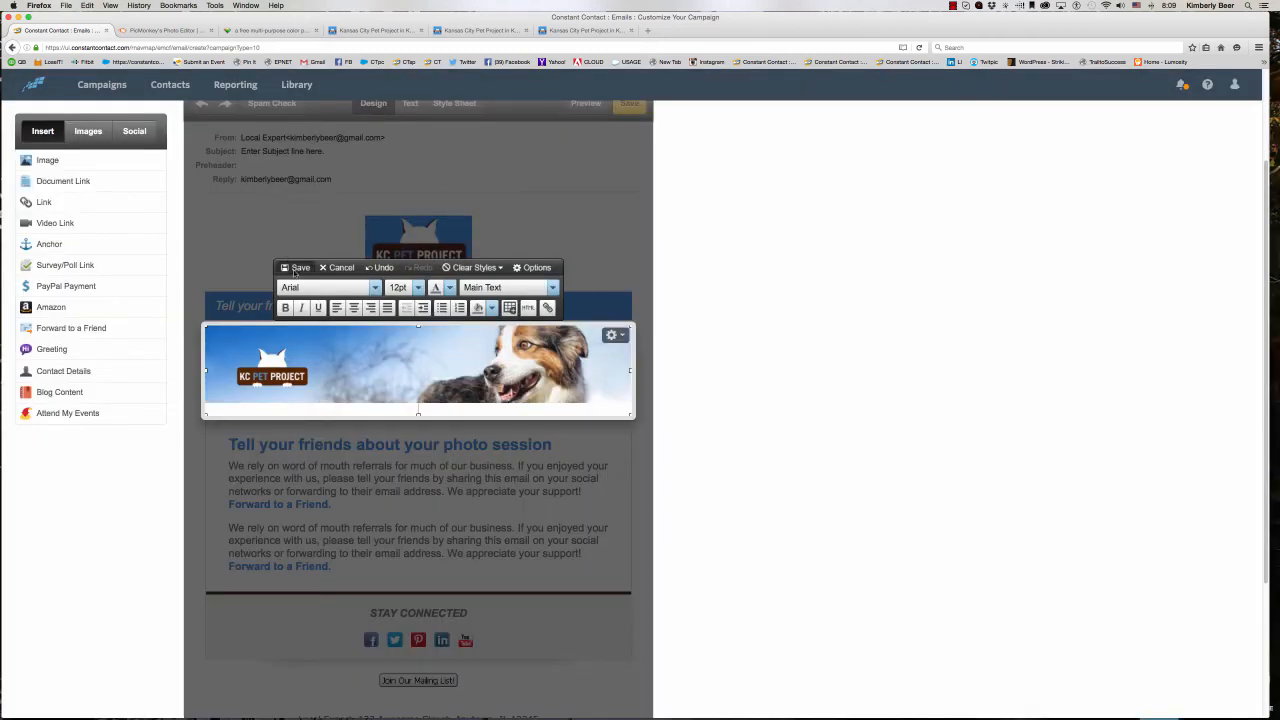
left_click(293, 270)
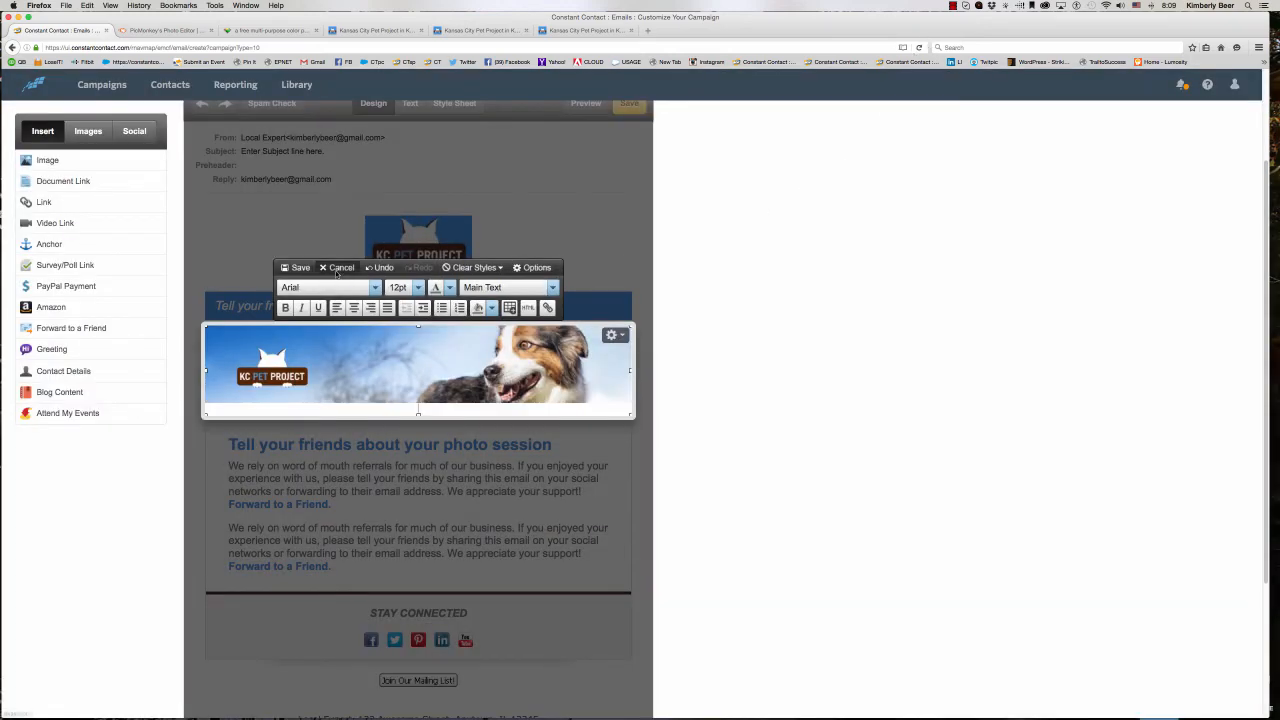
left_click(338, 268)
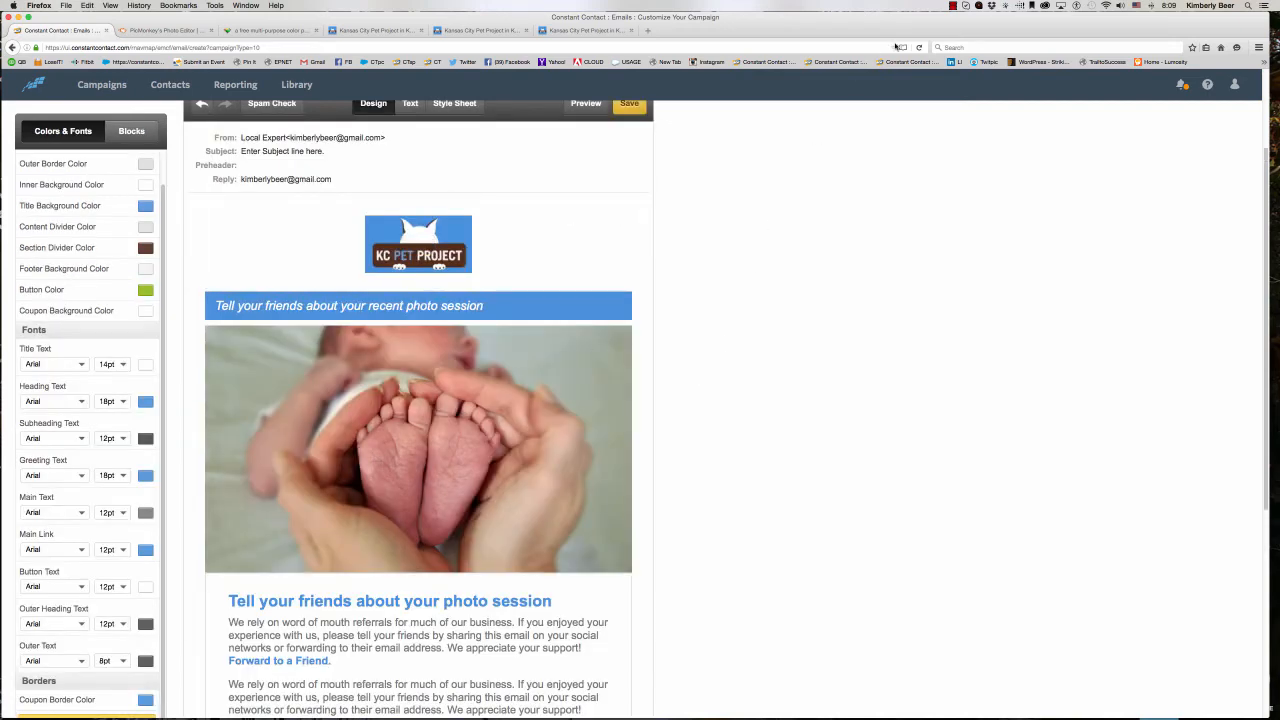
- Reopen the baby feet photo block and choose the library banner dogsmilebaseimagewlogo.jpg as its replacement
left_click(446, 418)
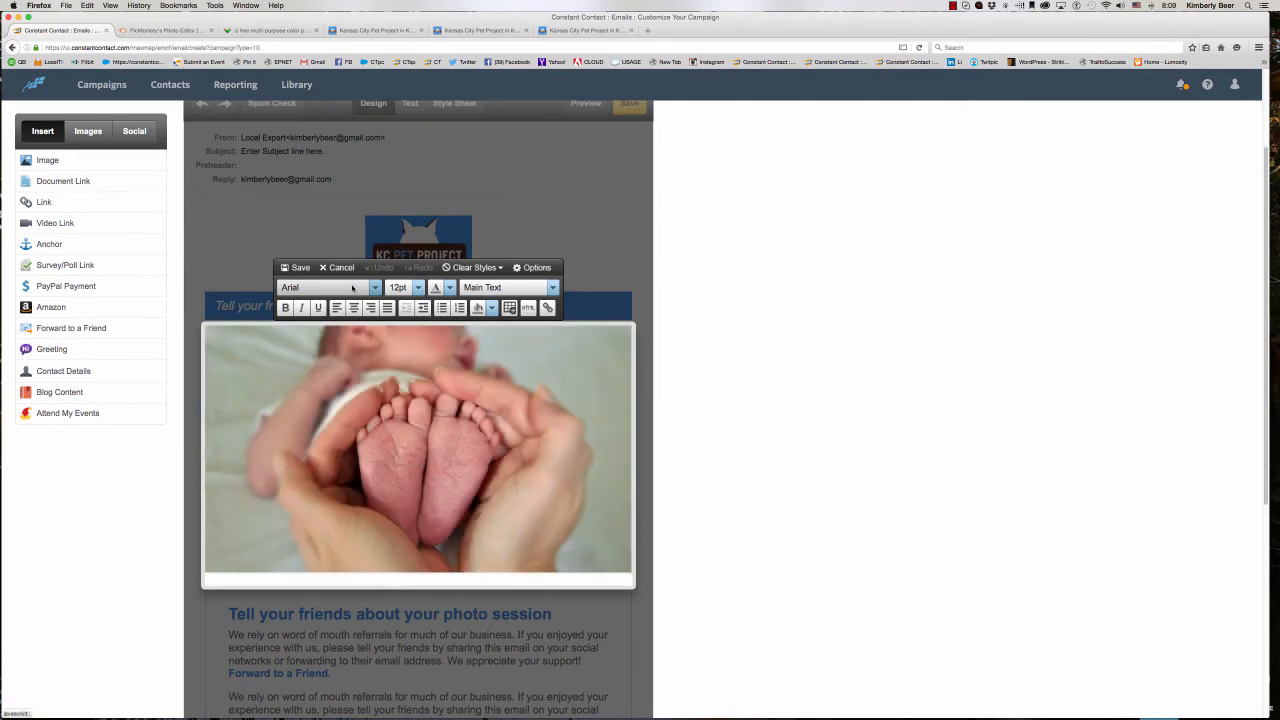
left_click(613, 337)
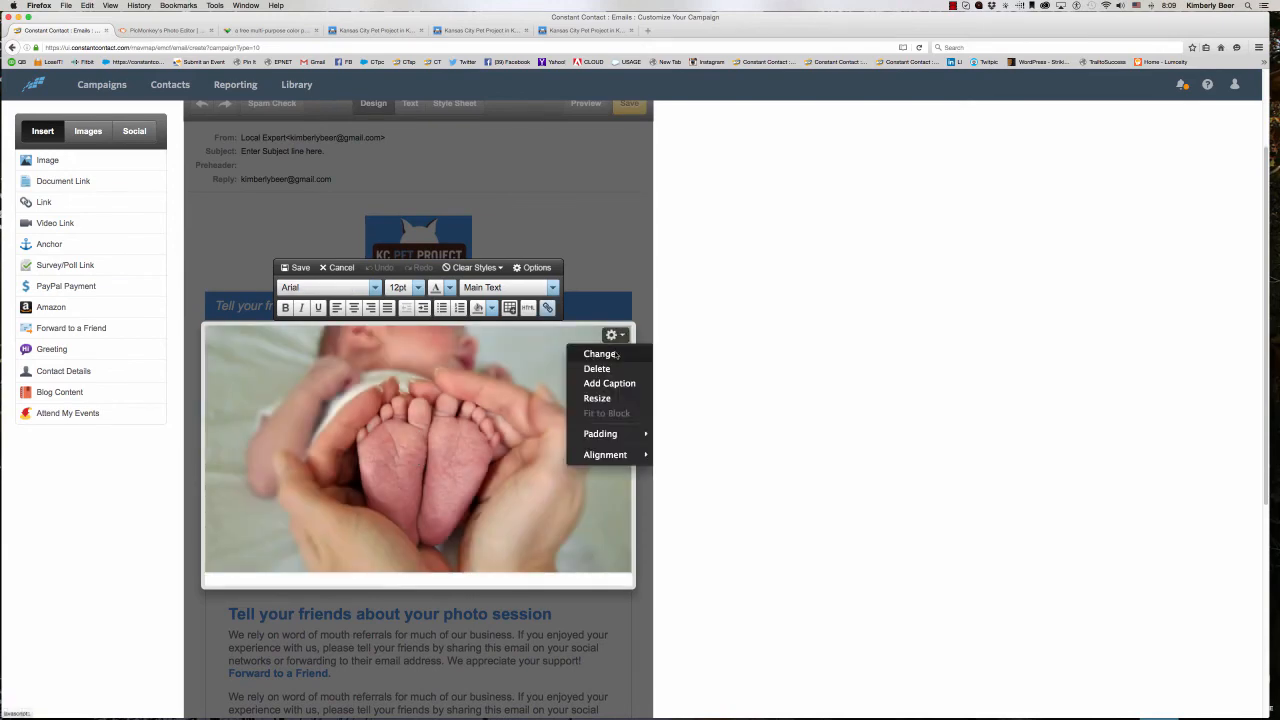
left_click(617, 355)
left_click(334, 231)
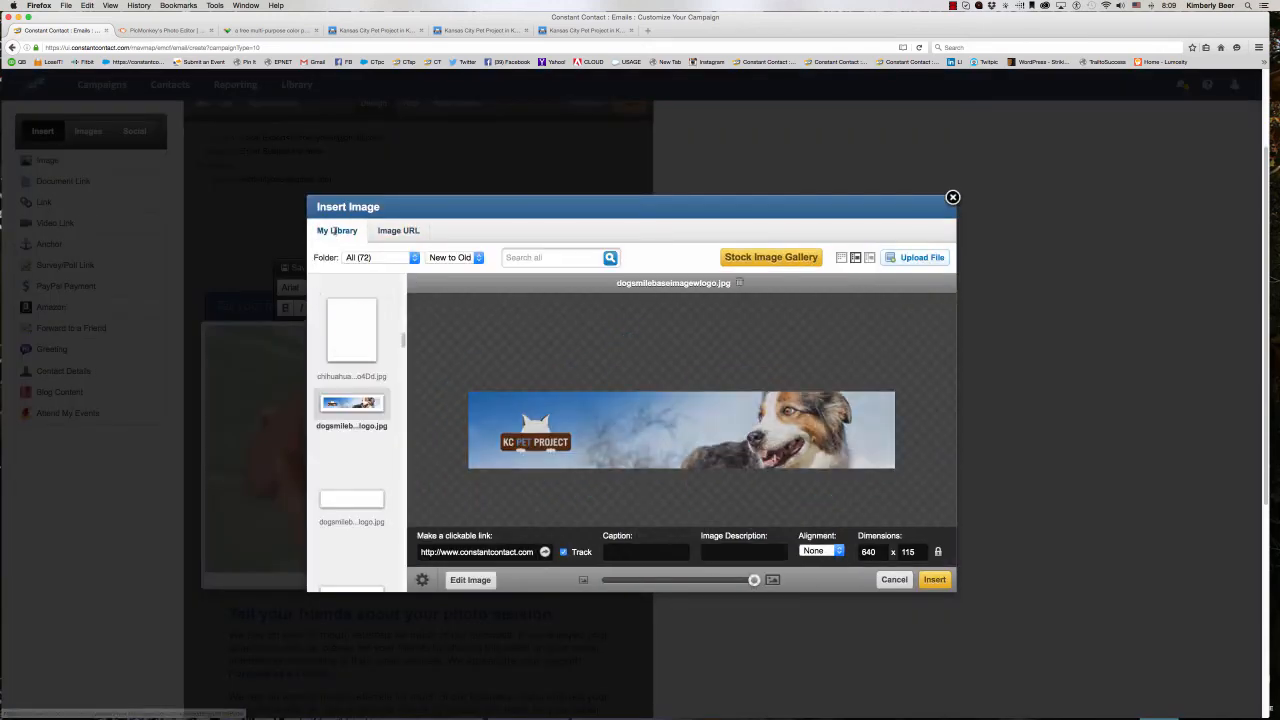
double_click(449, 552)
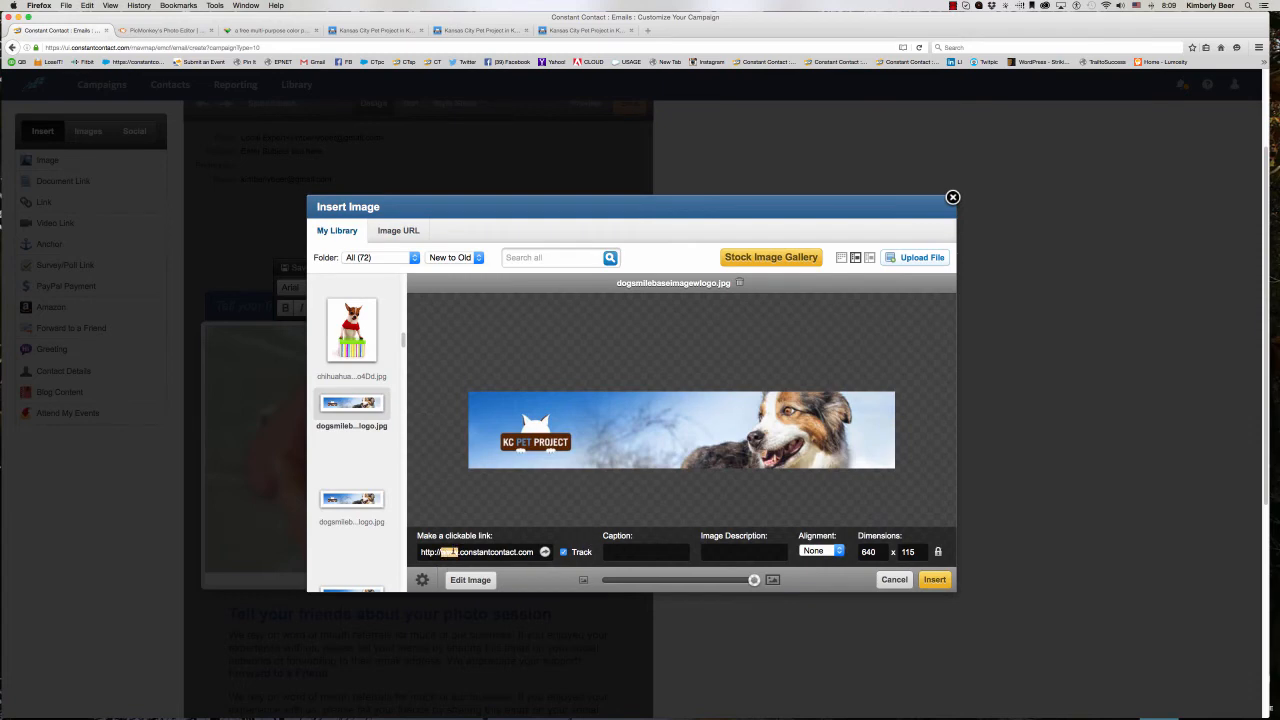
key("shift+End")
key("BackSpace")
key("BackSpace")
key("BackSpace")
type("/")
type("/kcpetprojec")
type("t.org")
type("KC Pet")
type(" Project Banner")
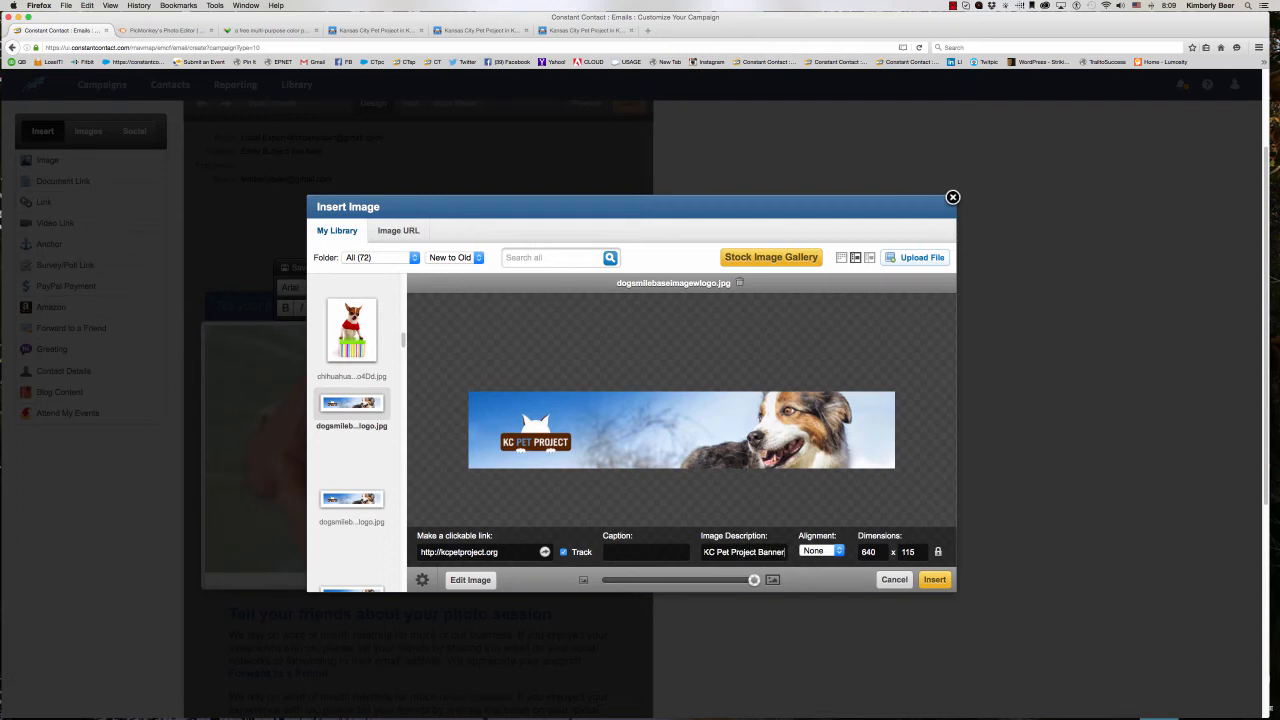
- Try to insert the dog banner into the photo block and cancel the block's edits
left_click(931, 580)
left_click(756, 319)
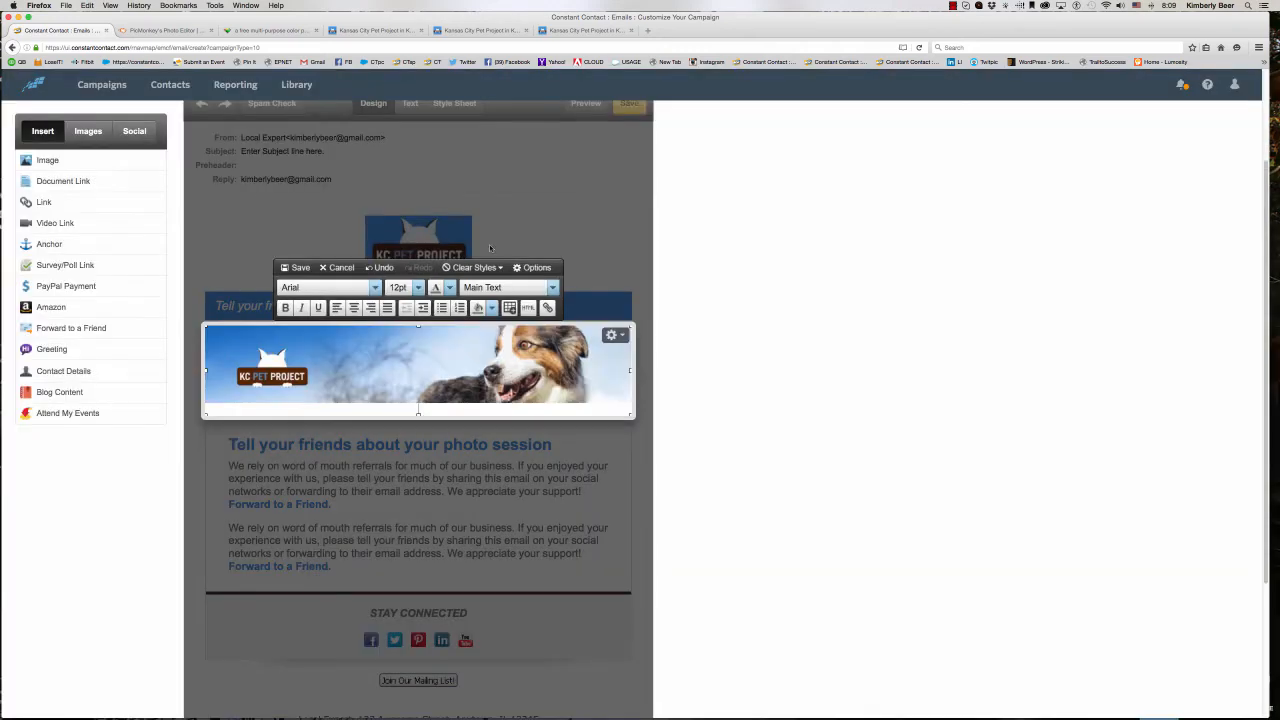
left_click(347, 271)
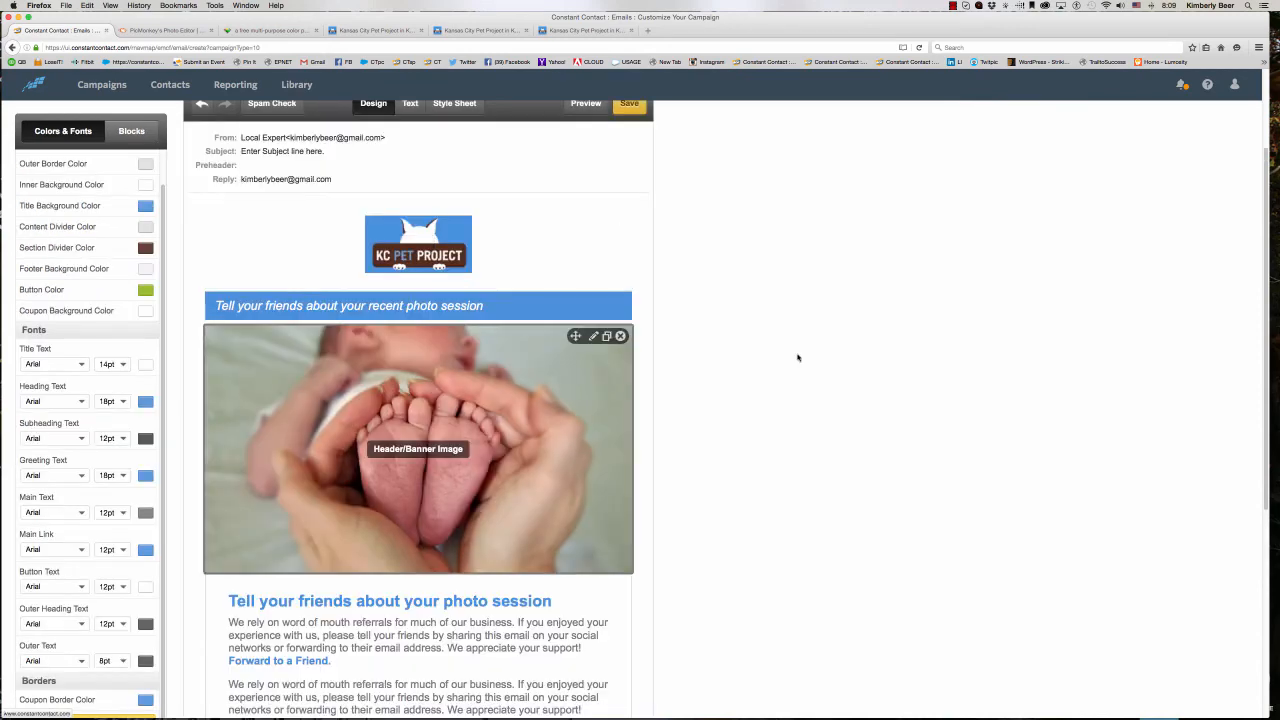
- Reload the campaign editor page and agree to resend its data
scroll(622, 347, "up", 3)
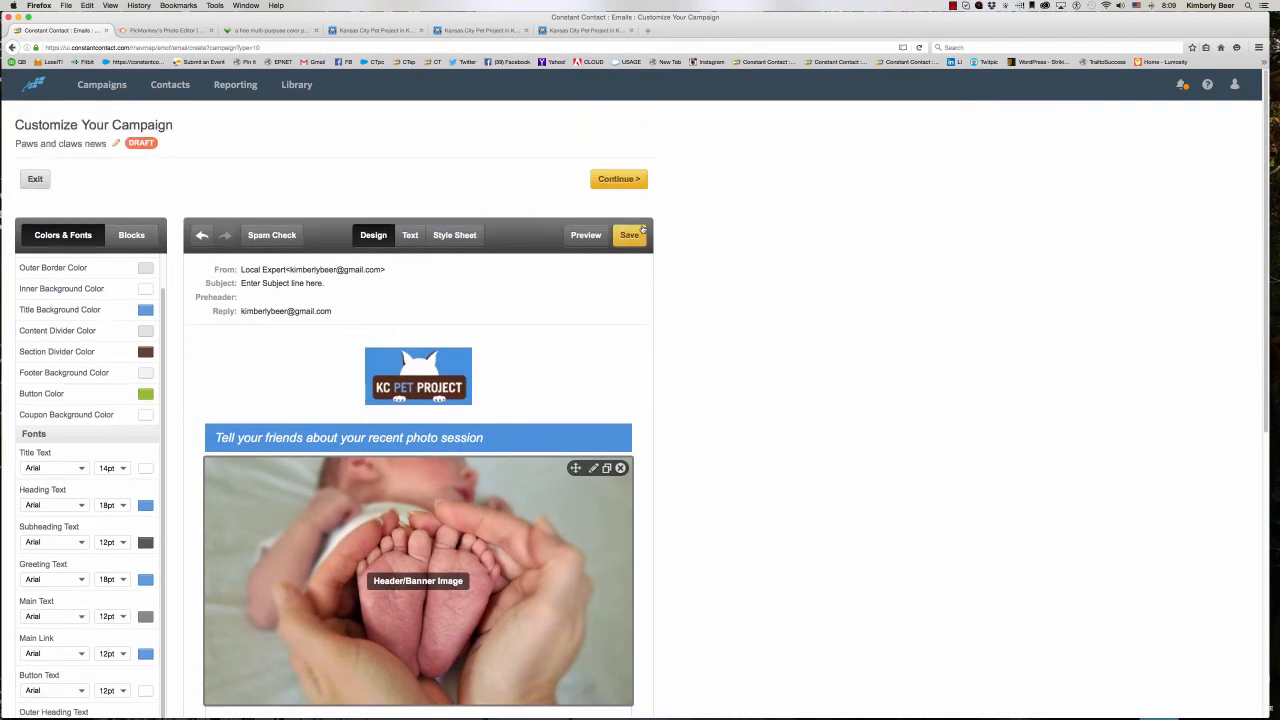
left_click(919, 47)
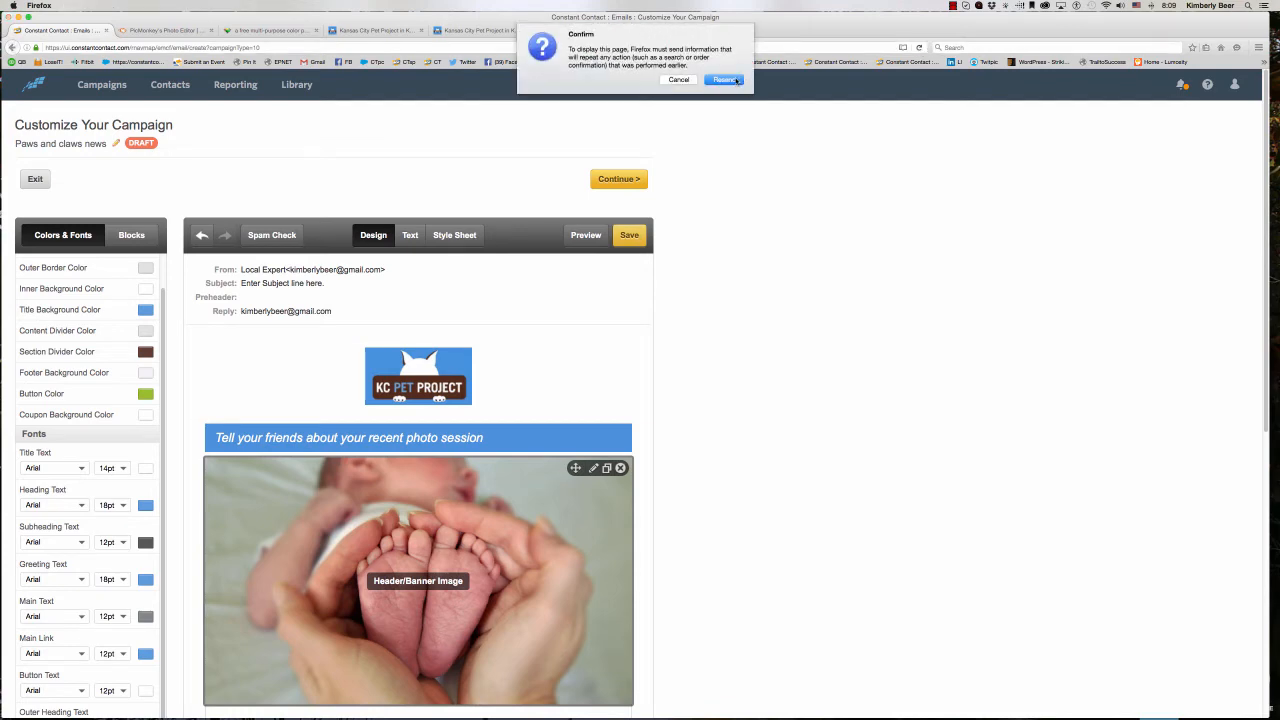
left_click(720, 79)
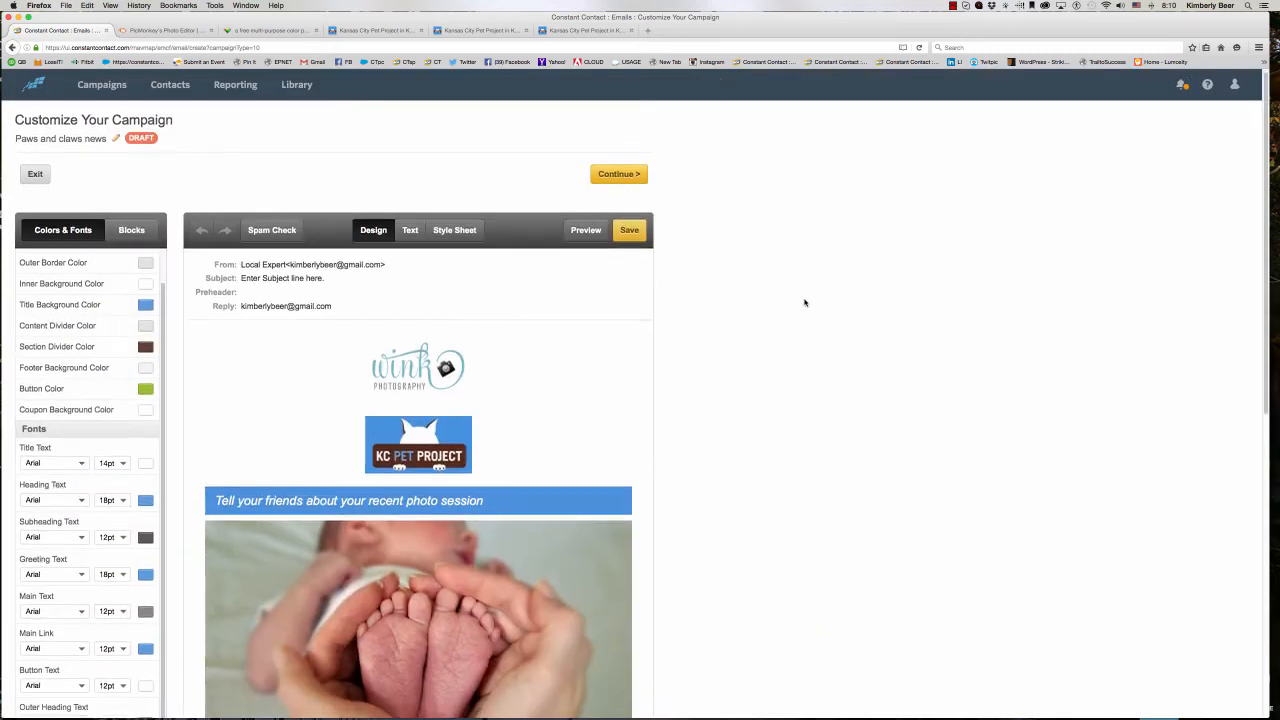
- Open the baby feet photo block for an image change and customize the first library banner, dogsmilebaseimagewlogo.jpg
scroll(590, 218, "down", 5)
scroll(600, 230, "up", 2)
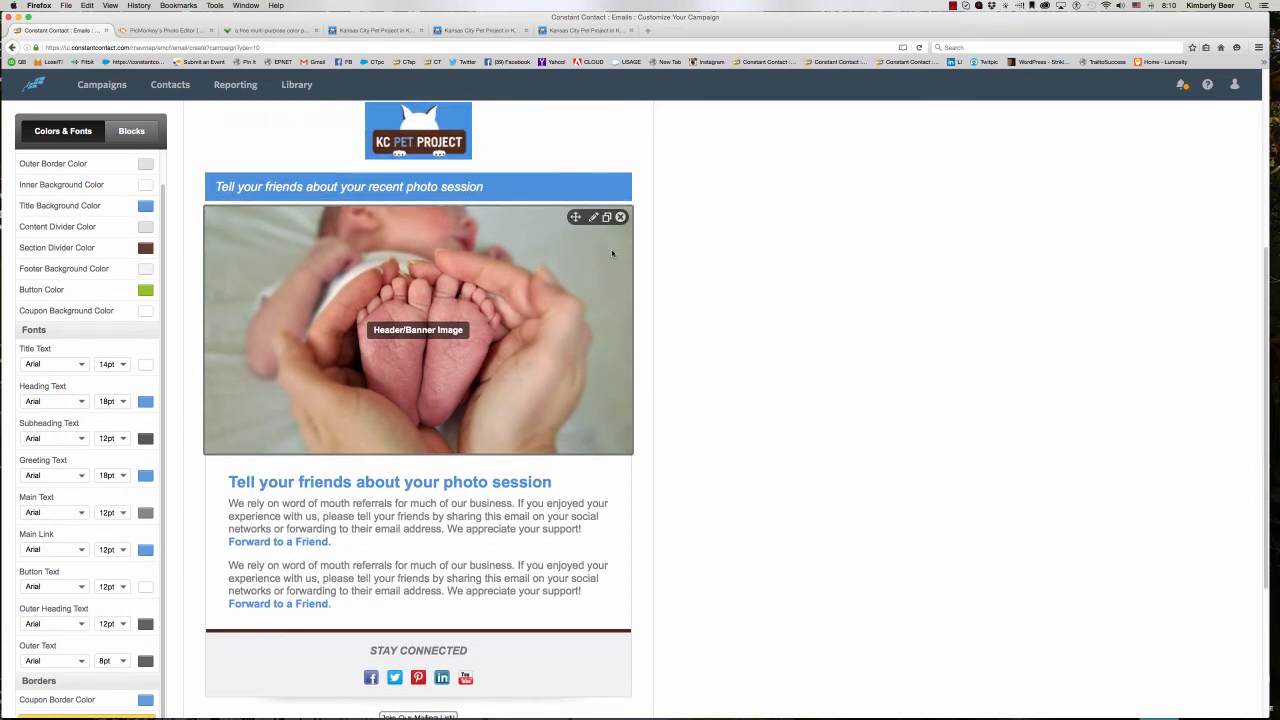
left_click(614, 258)
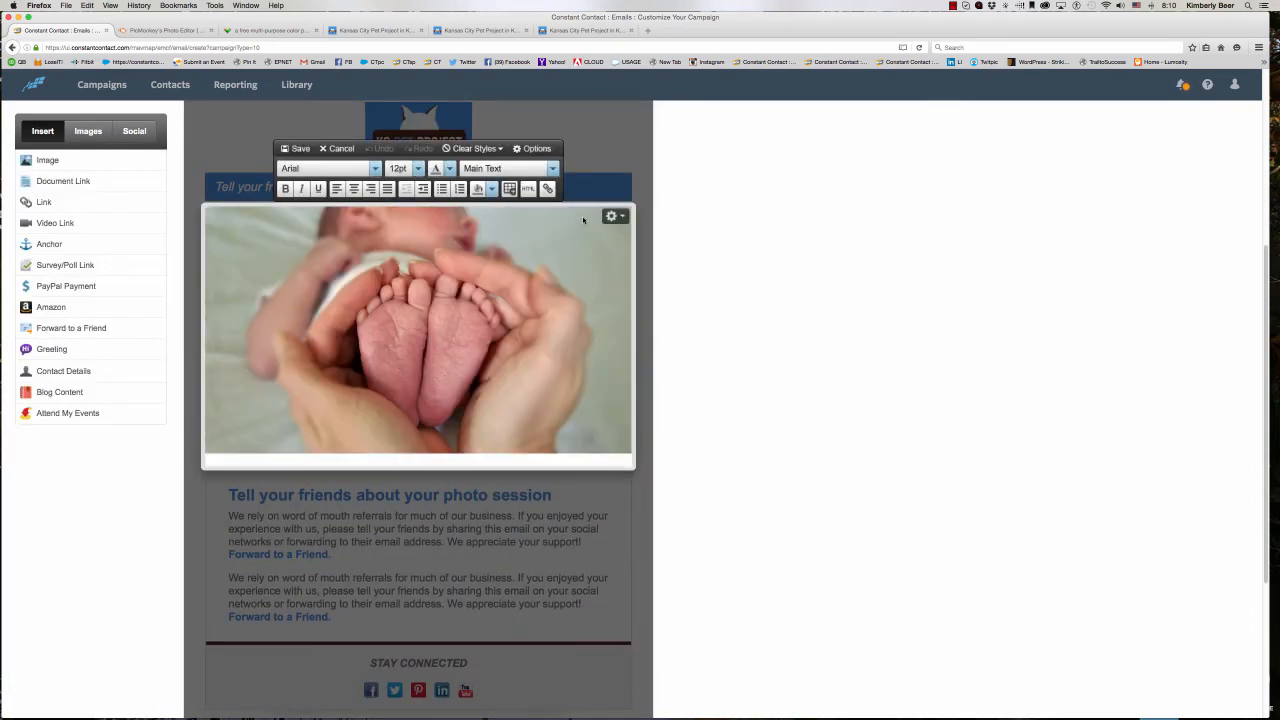
left_click(622, 217)
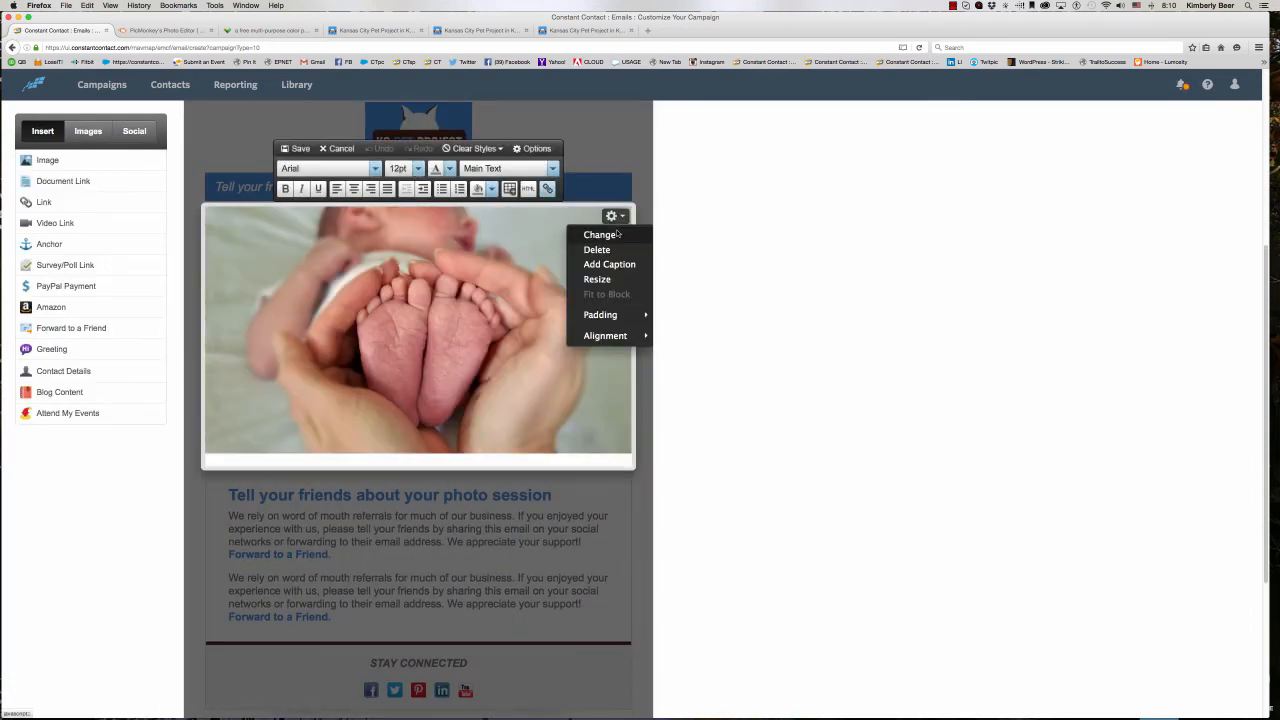
left_click(619, 236)
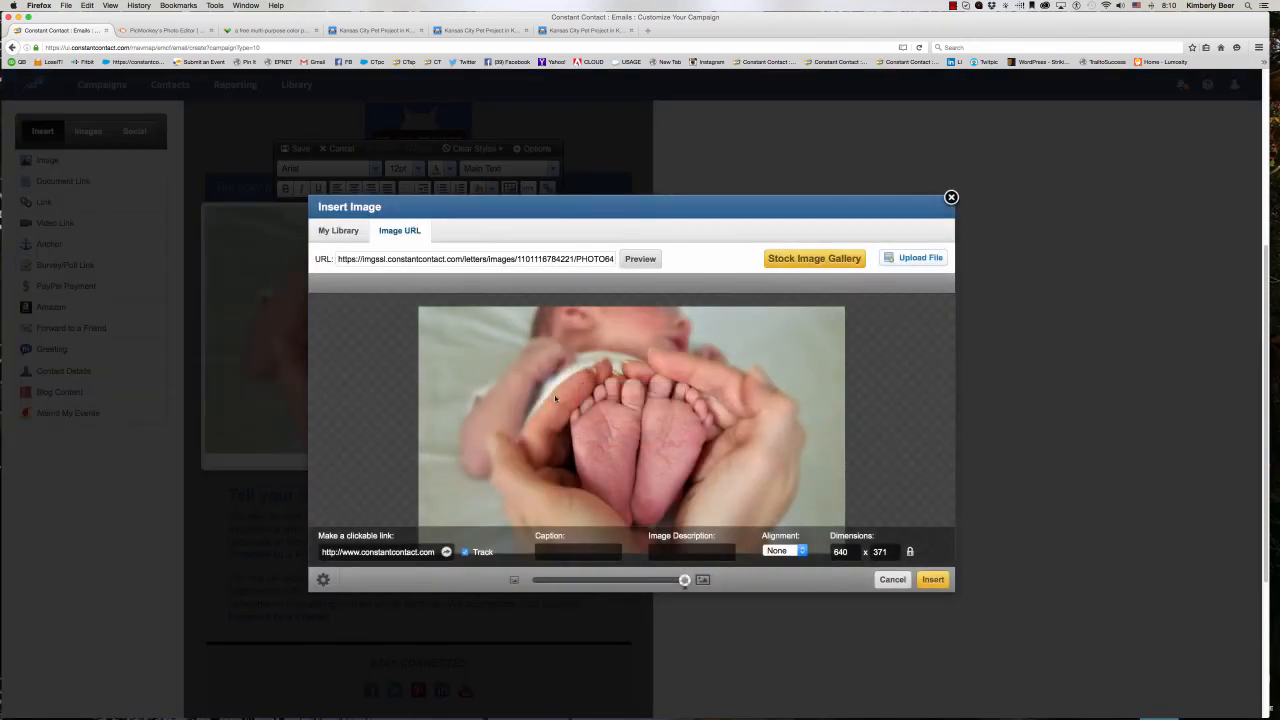
left_click(338, 231)
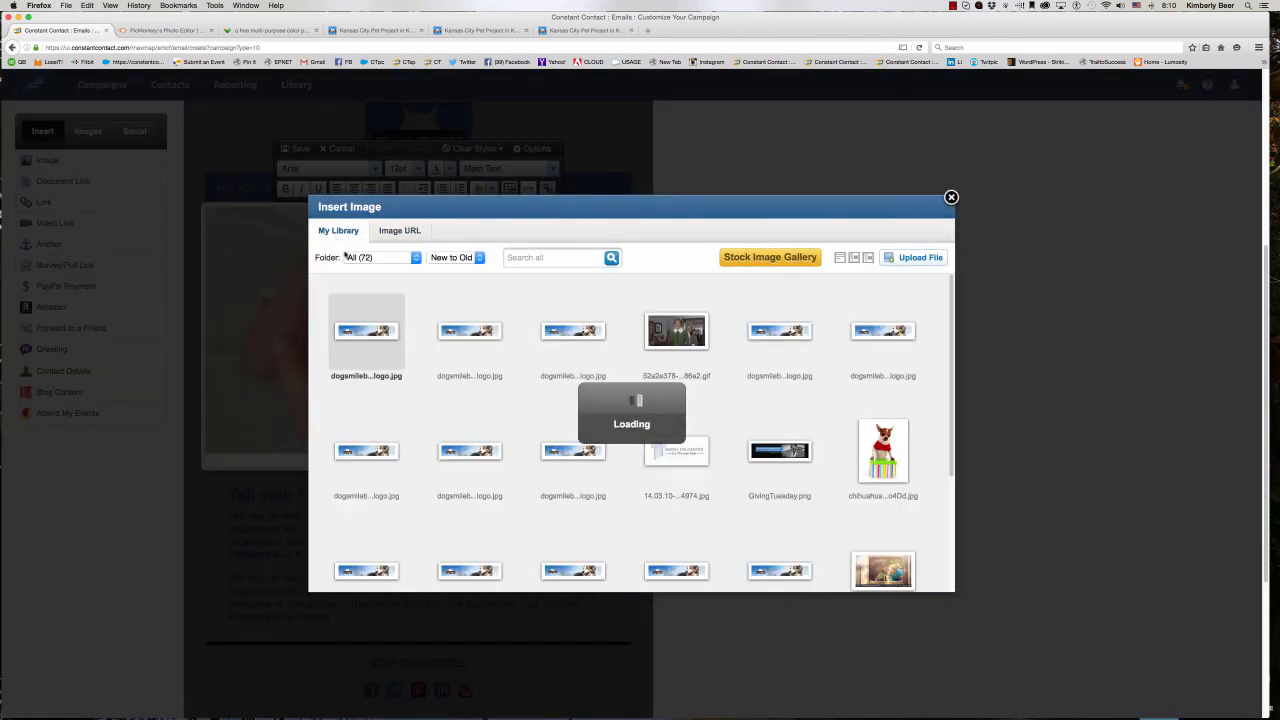
left_click(378, 334)
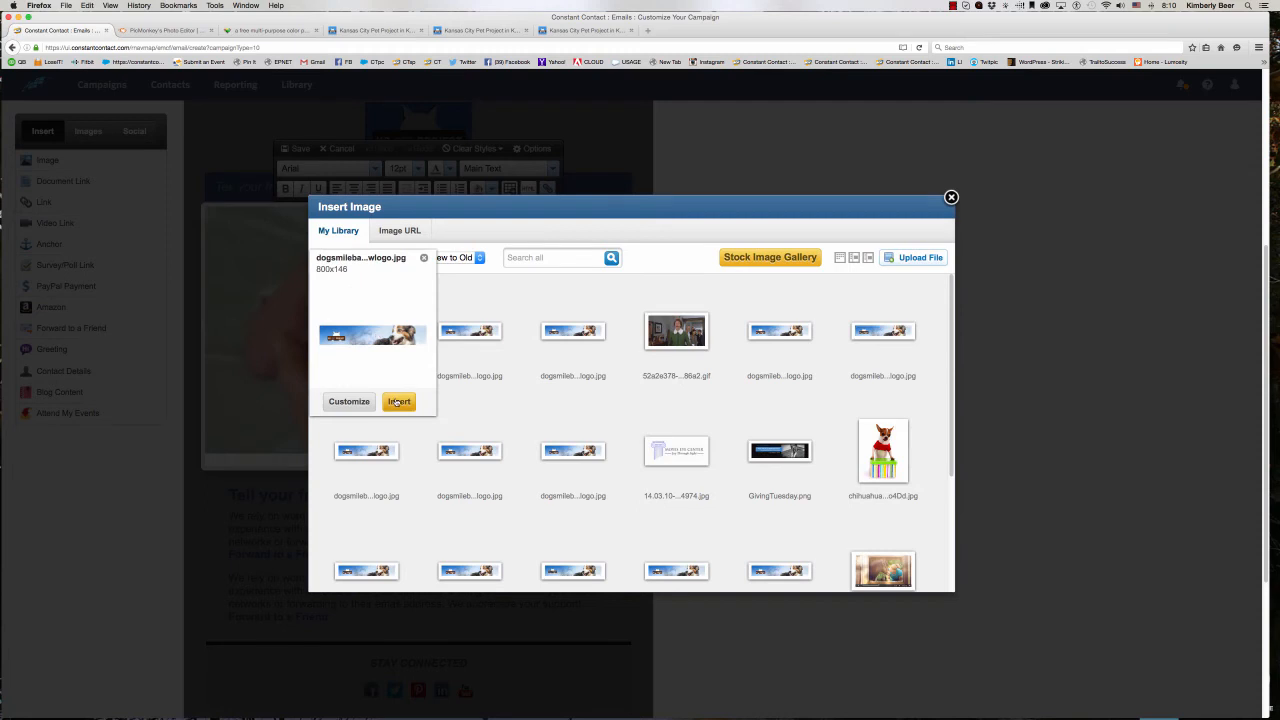
left_click(352, 404)
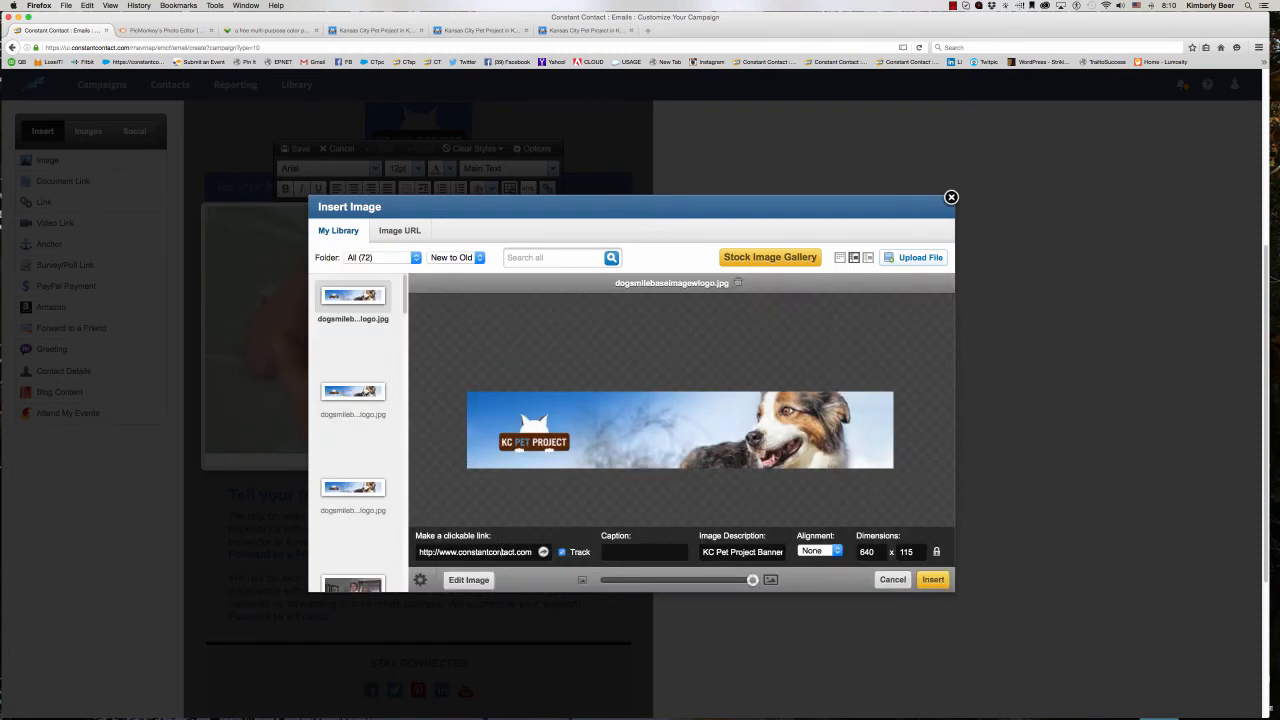
left_click_drag(532, 552, 440, 552)
type("kcpetproject.org")
key("Tab")
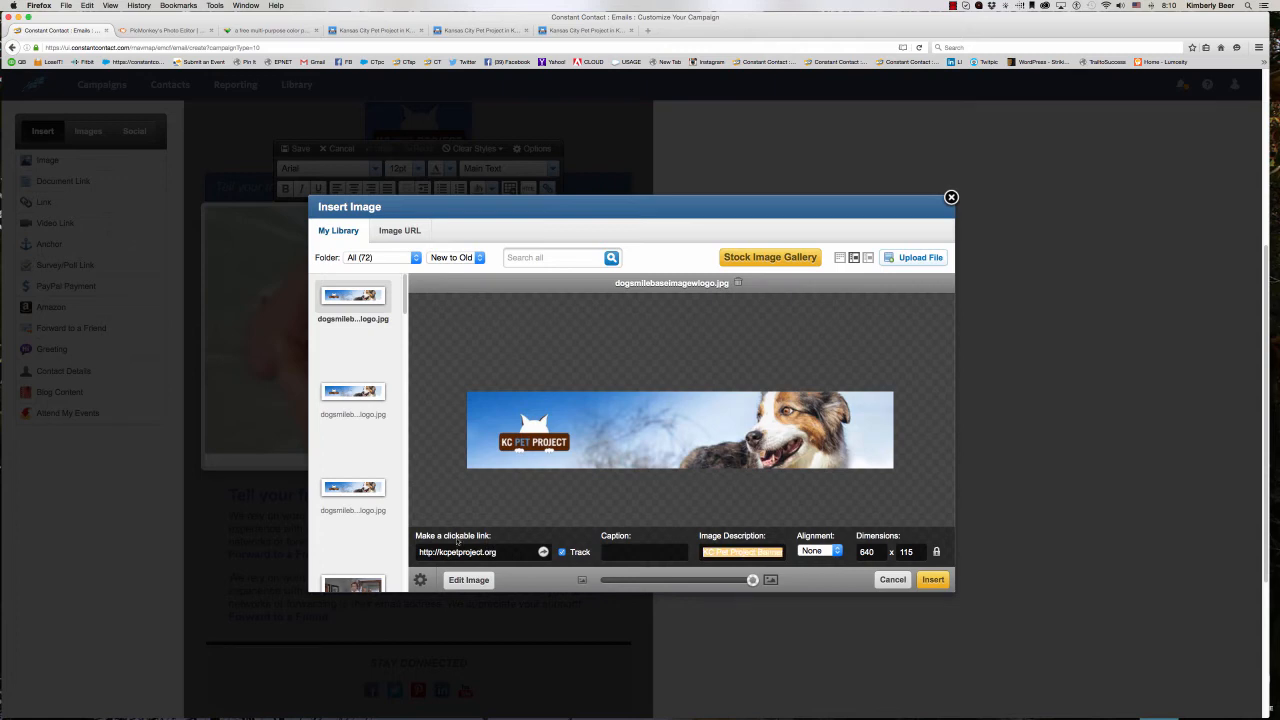
left_click(930, 580)
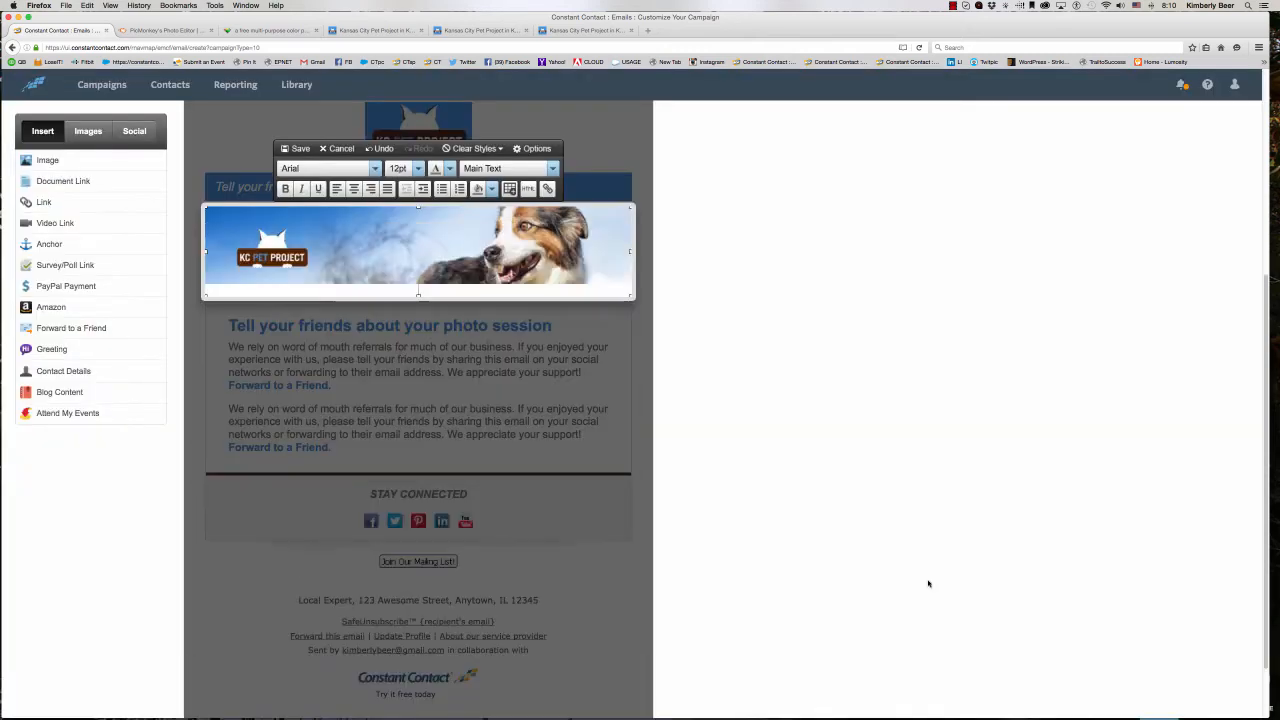
left_click(305, 150)
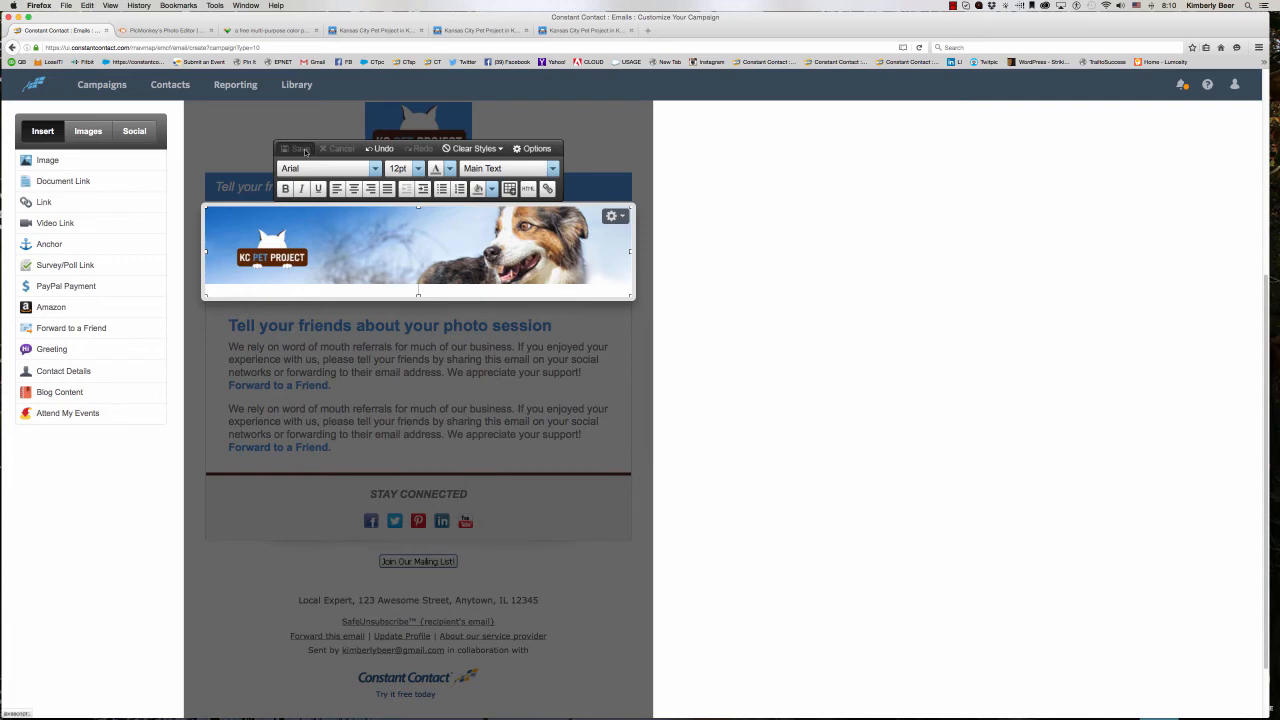
- Delete the Wink Photography logo block above the KC Pet Project logo and save the campaign
scroll(603, 376, "up", 2)
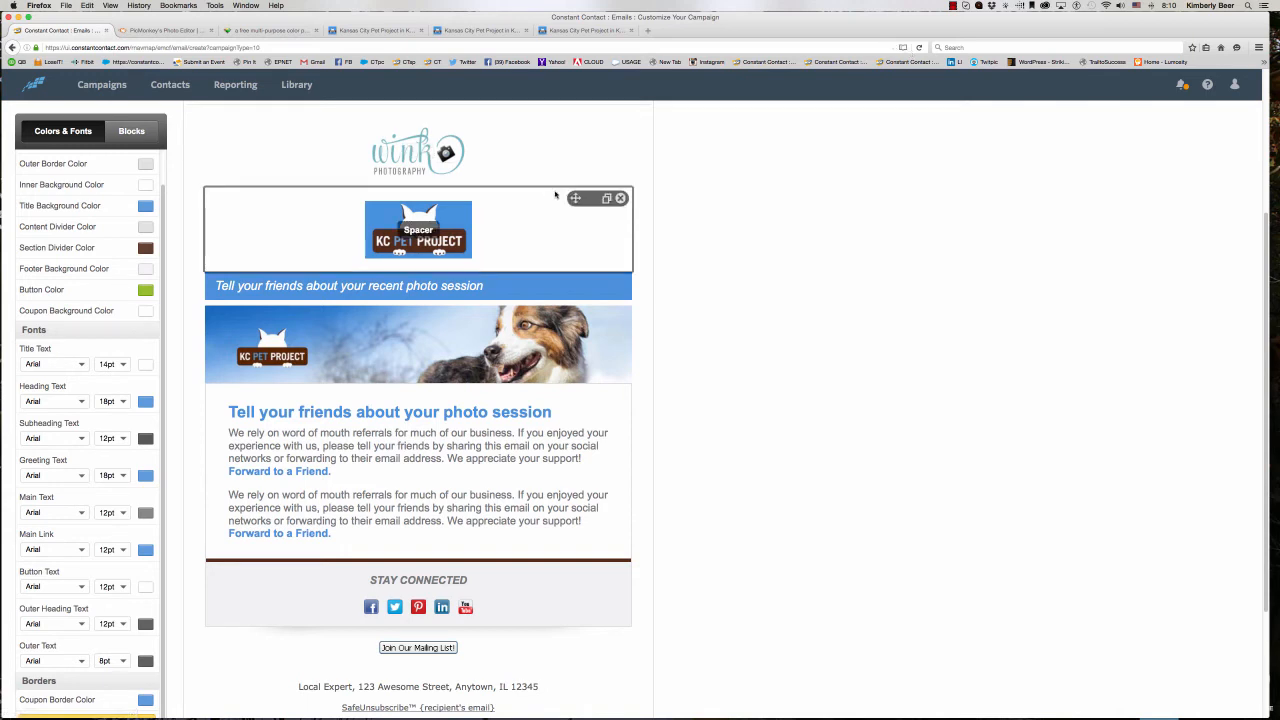
scroll(557, 194, "up", 5)
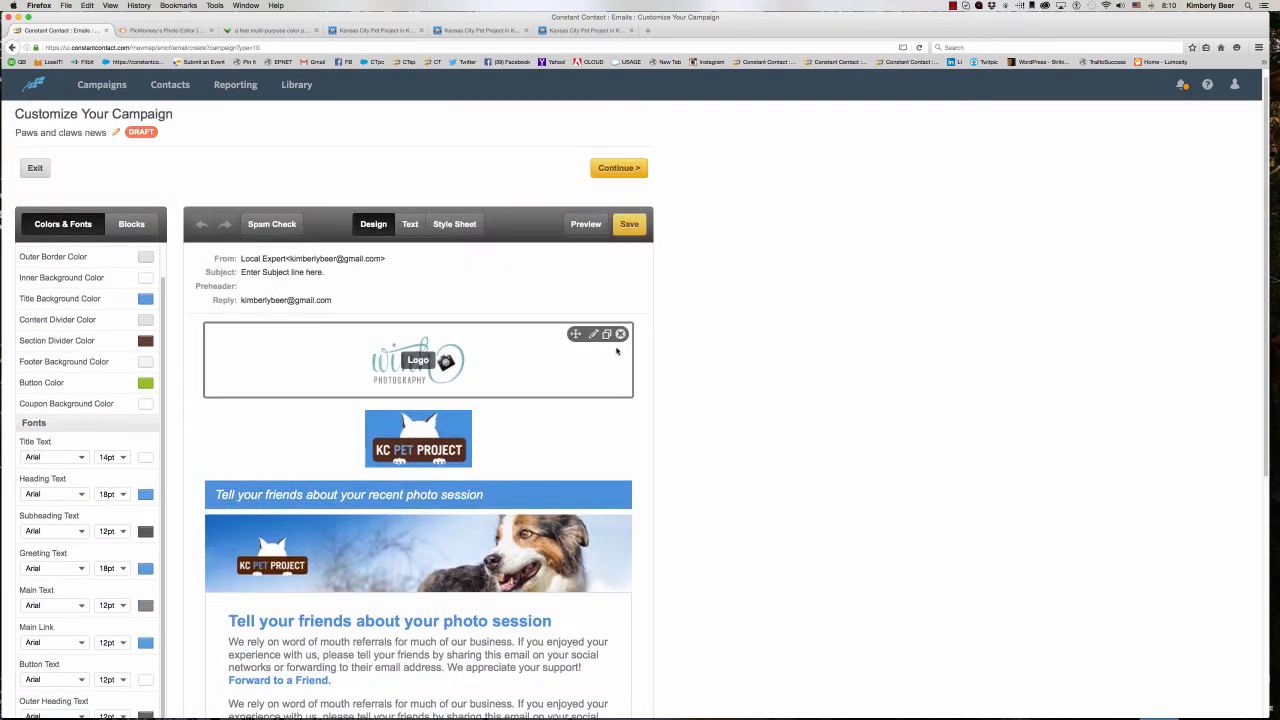
left_click(621, 335)
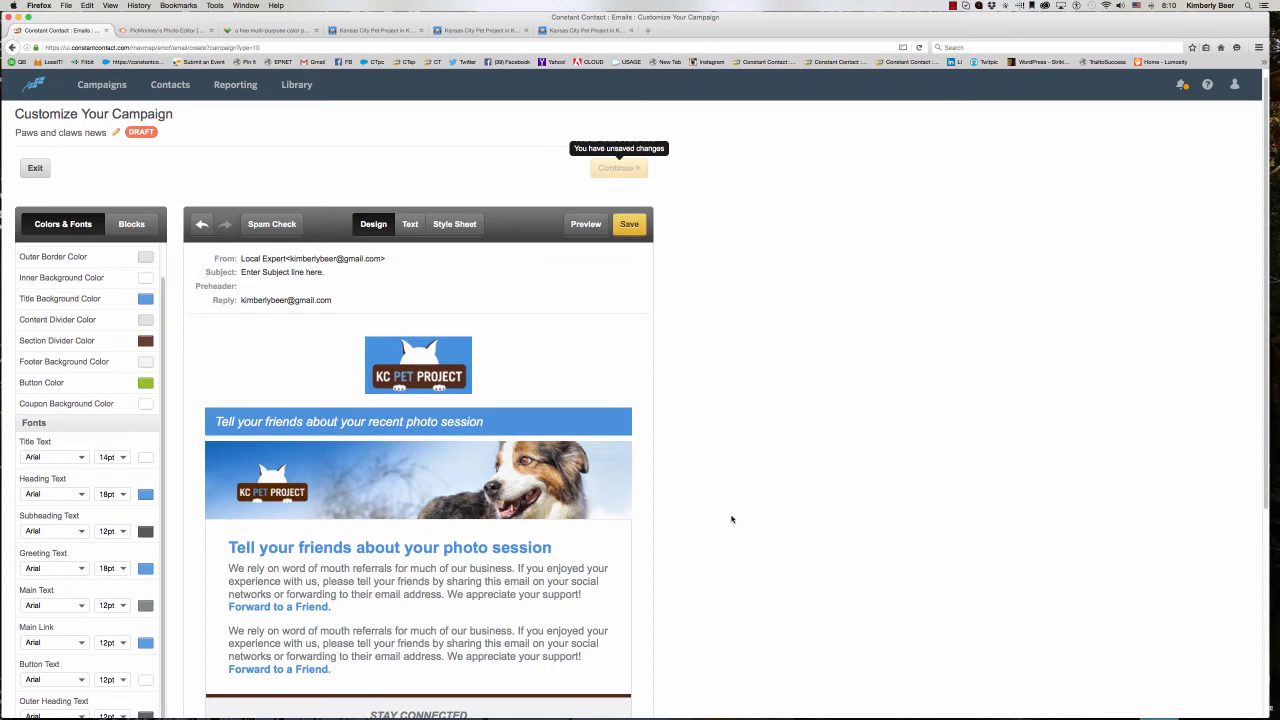
left_click(629, 225)
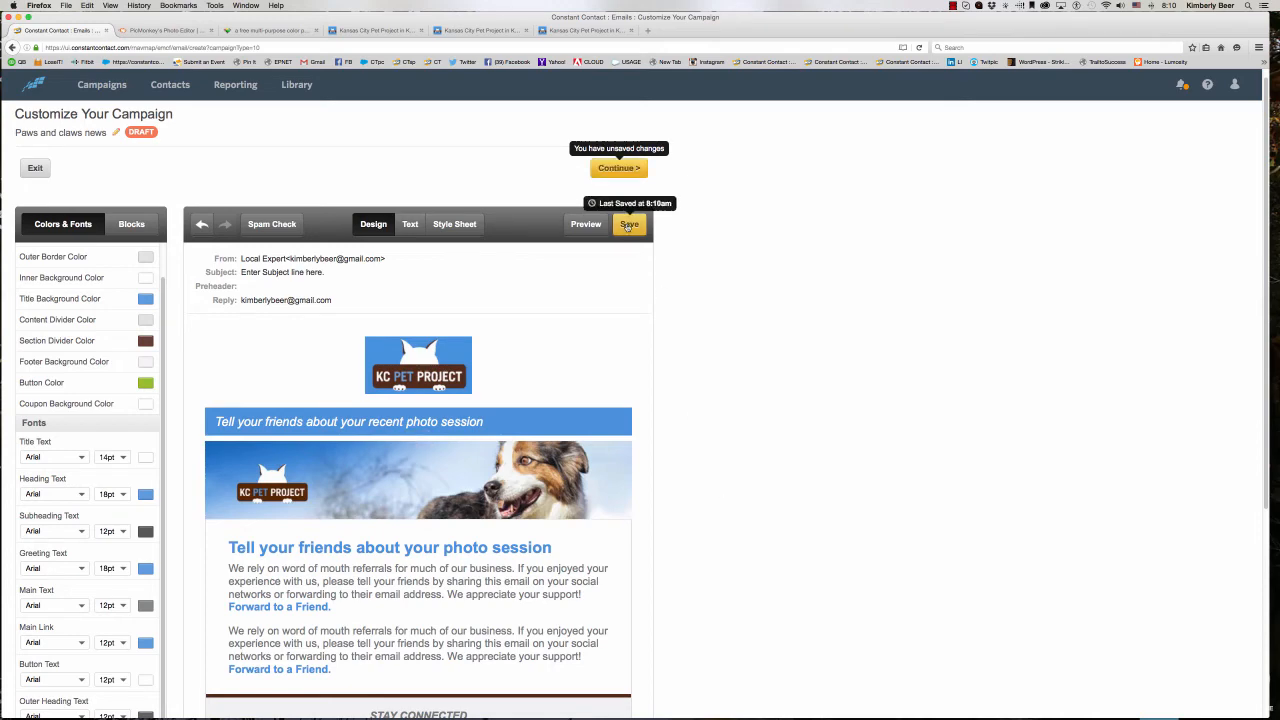
scroll(296, 490, "down", 2)
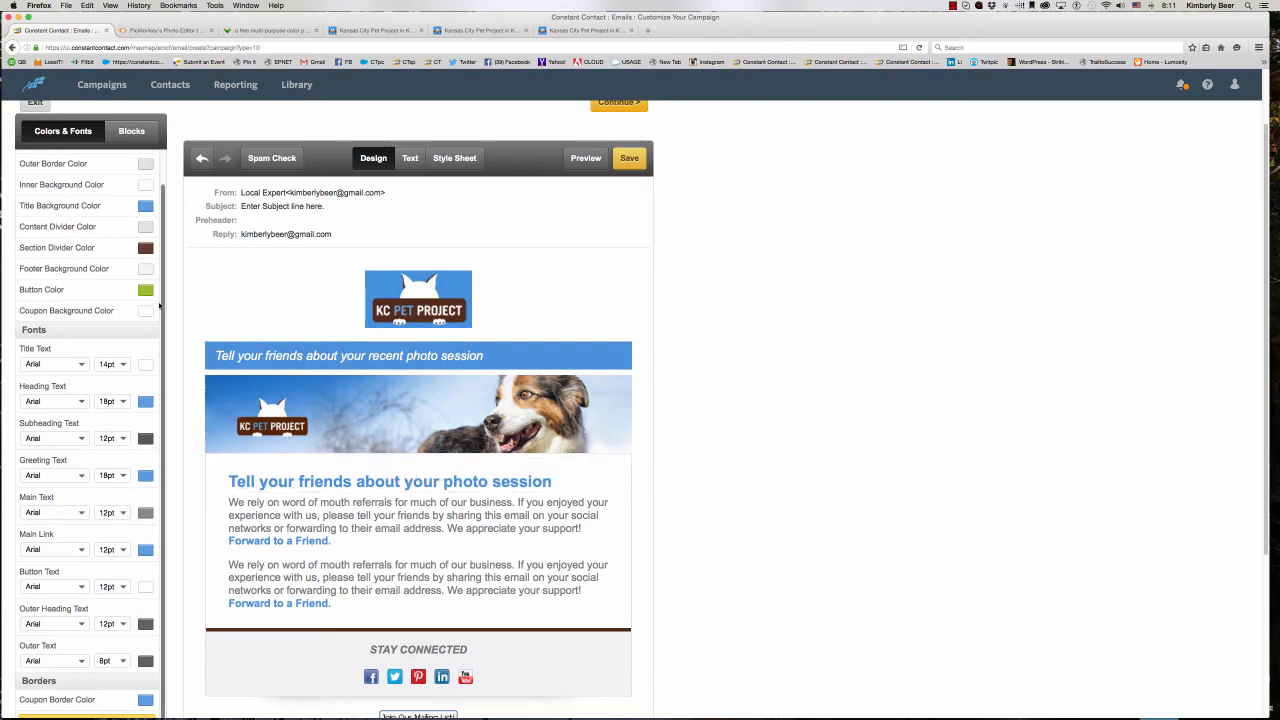
- Switch to the PicMonkey site, dismiss the free trial offer and examine its photo editing, touch-up, collage and design sections
left_click(135, 31)
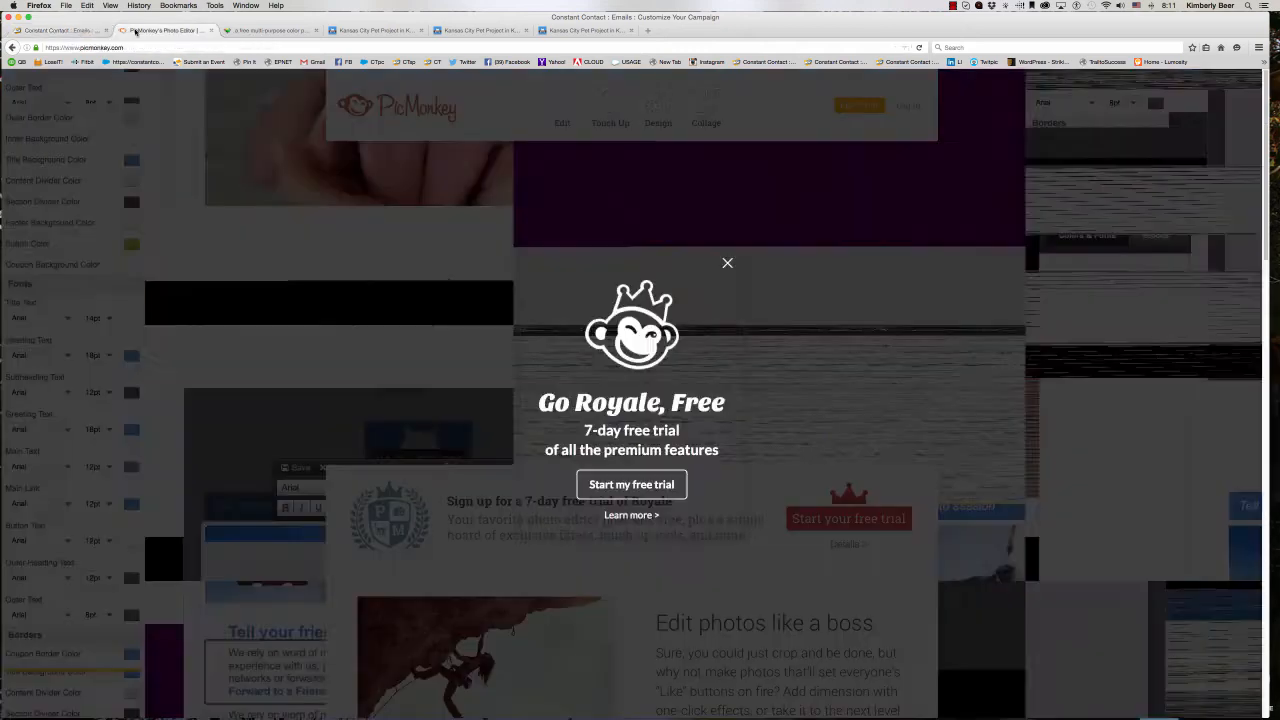
left_click(727, 265)
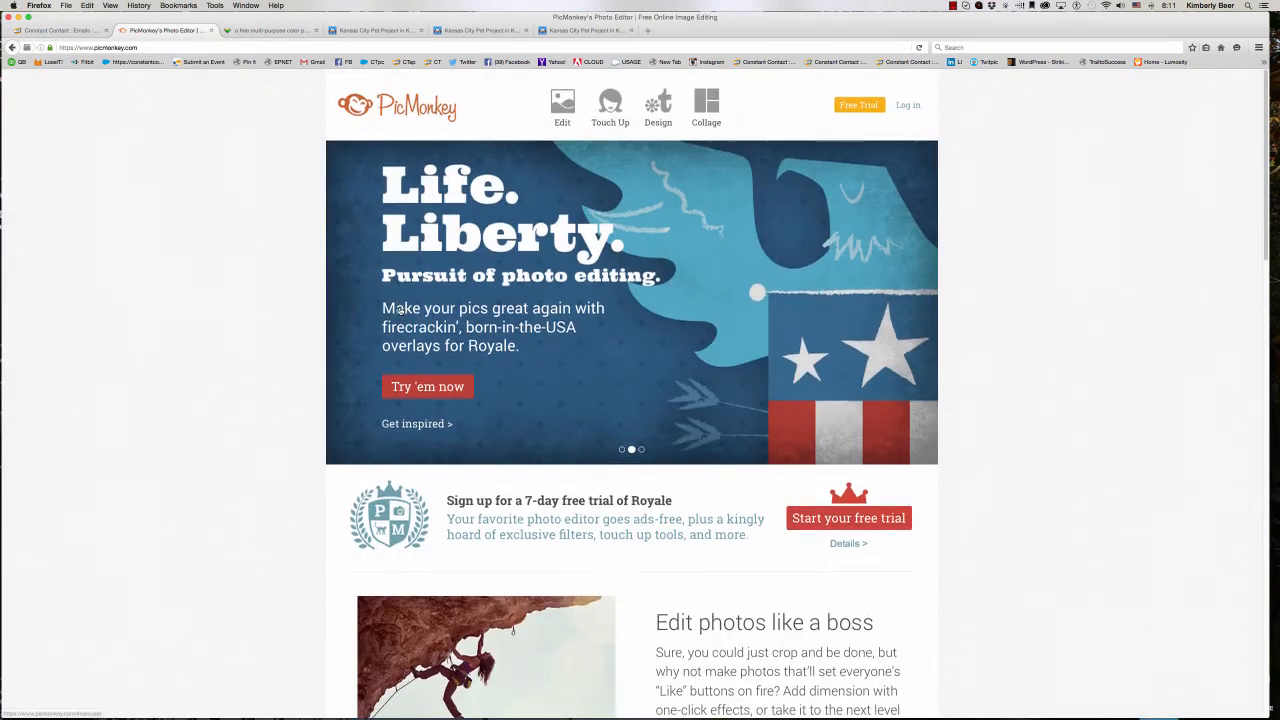
scroll(400, 309, "down", 1)
scroll(400, 310, "down", 5)
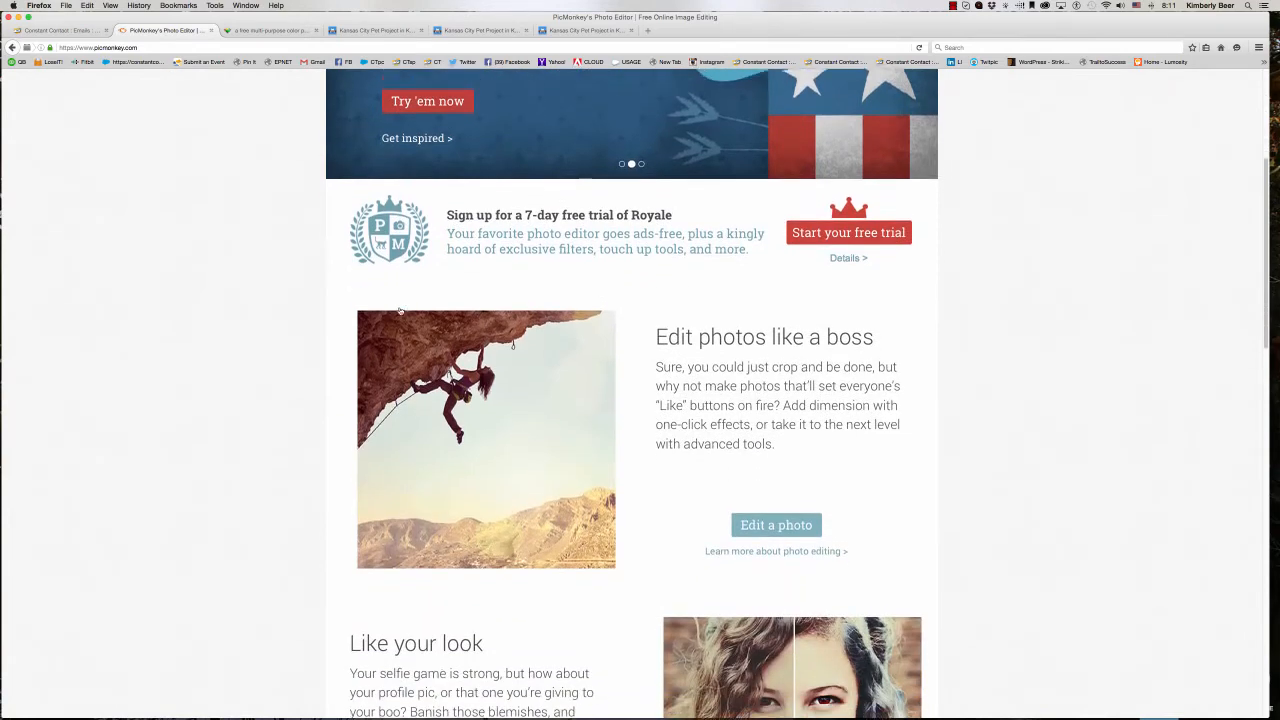
scroll(400, 311, "down", 2)
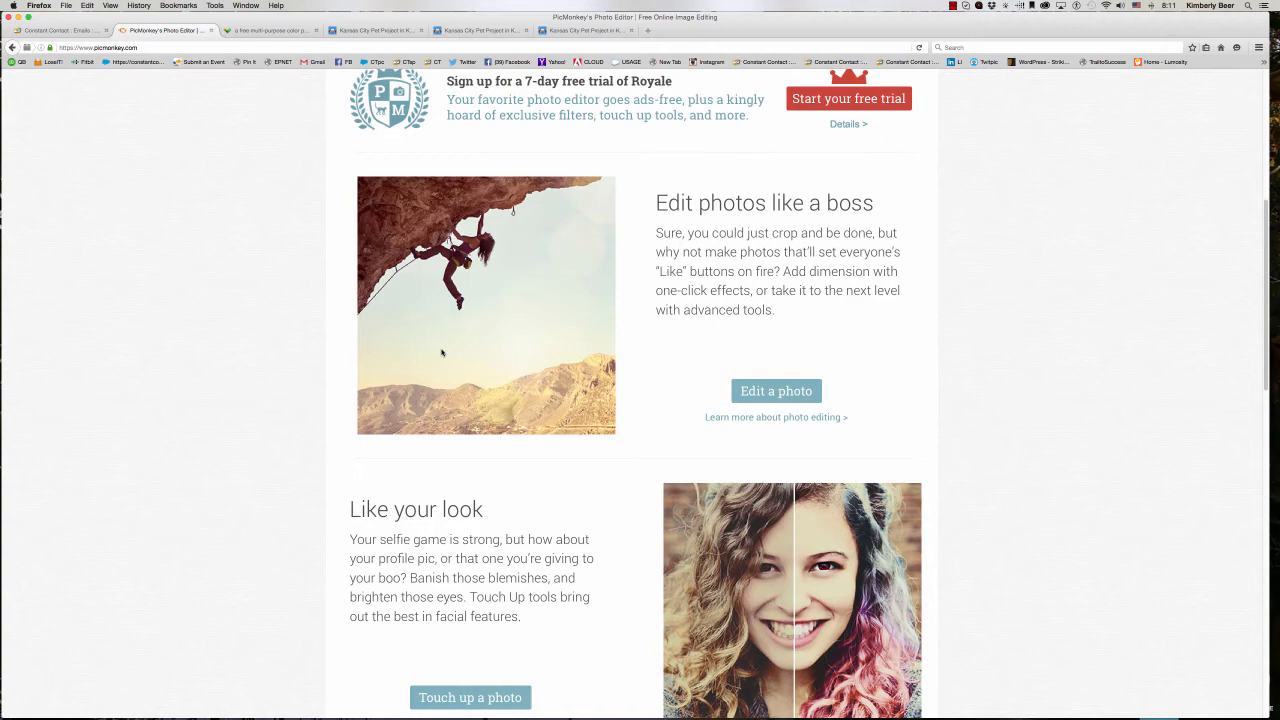
scroll(441, 352, "down", 5)
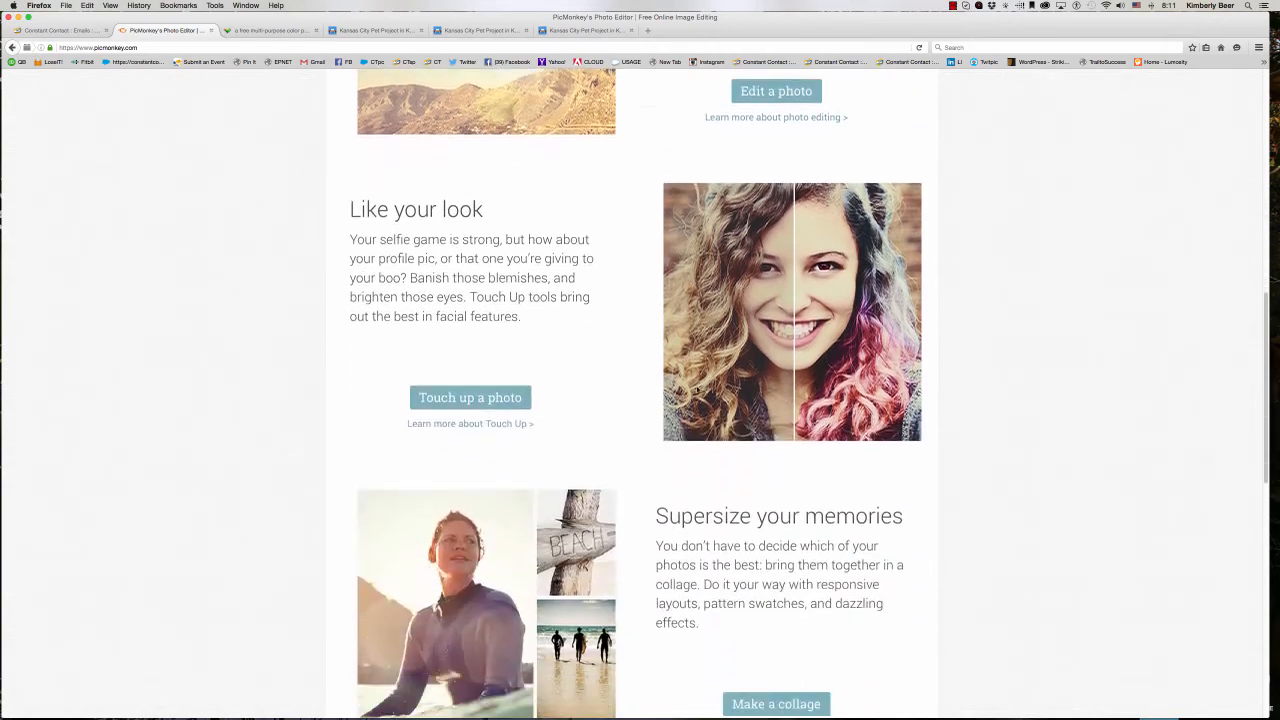
scroll(443, 331, "down", 7)
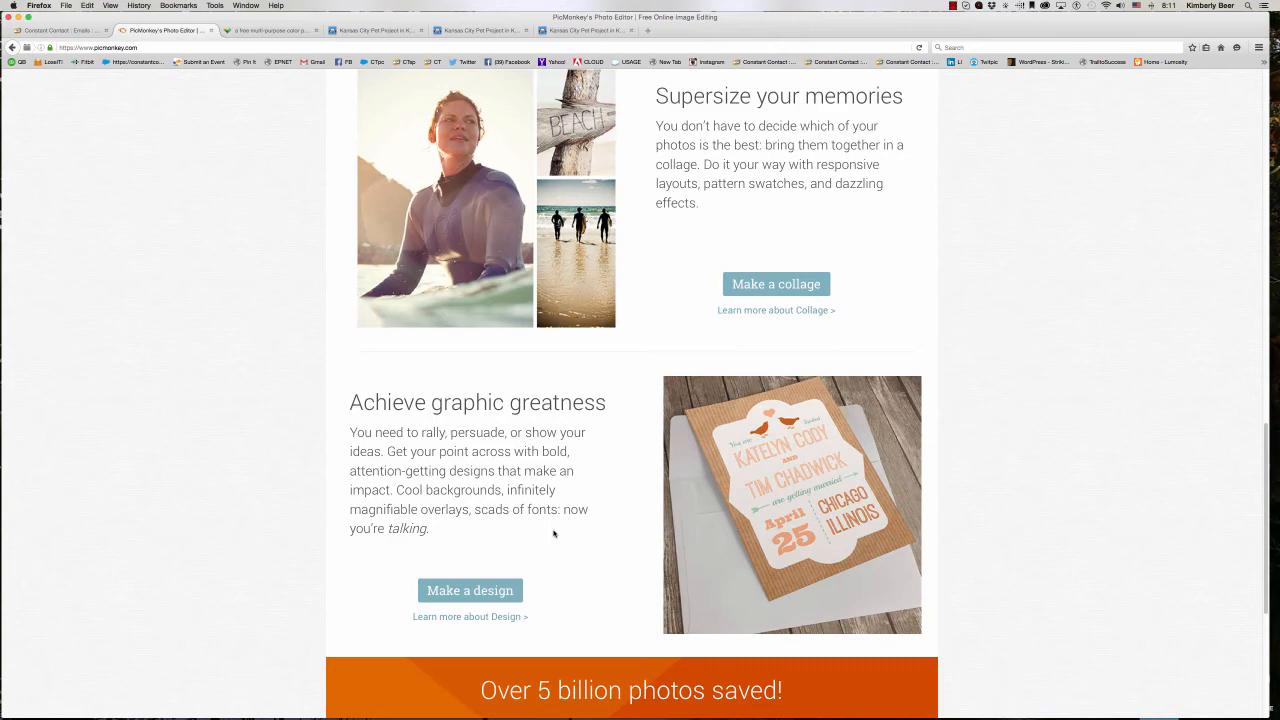
- Examine the rest of the PicMonkey homepage, including the testimonials, collage and touch-up sections and the free trial banner
scroll(553, 533, "down", 5)
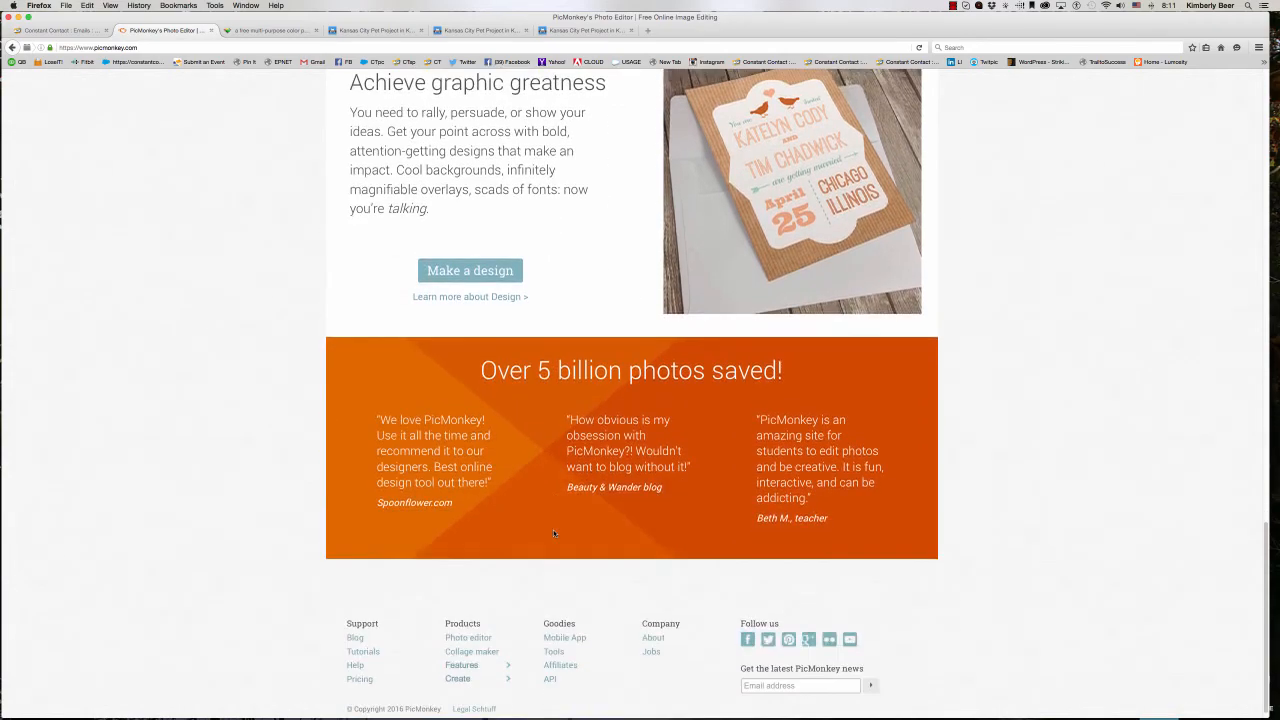
scroll(553, 533, "up", 4)
scroll(553, 533, "up", 5)
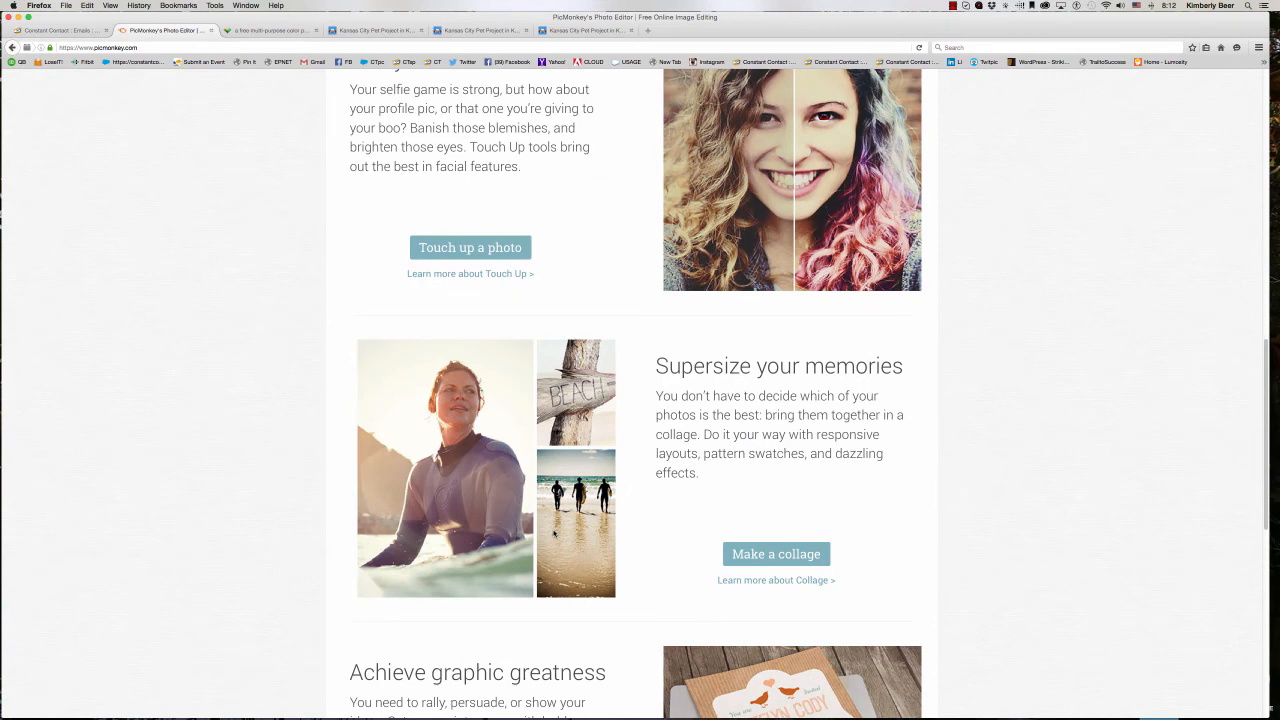
scroll(553, 533, "up", 1)
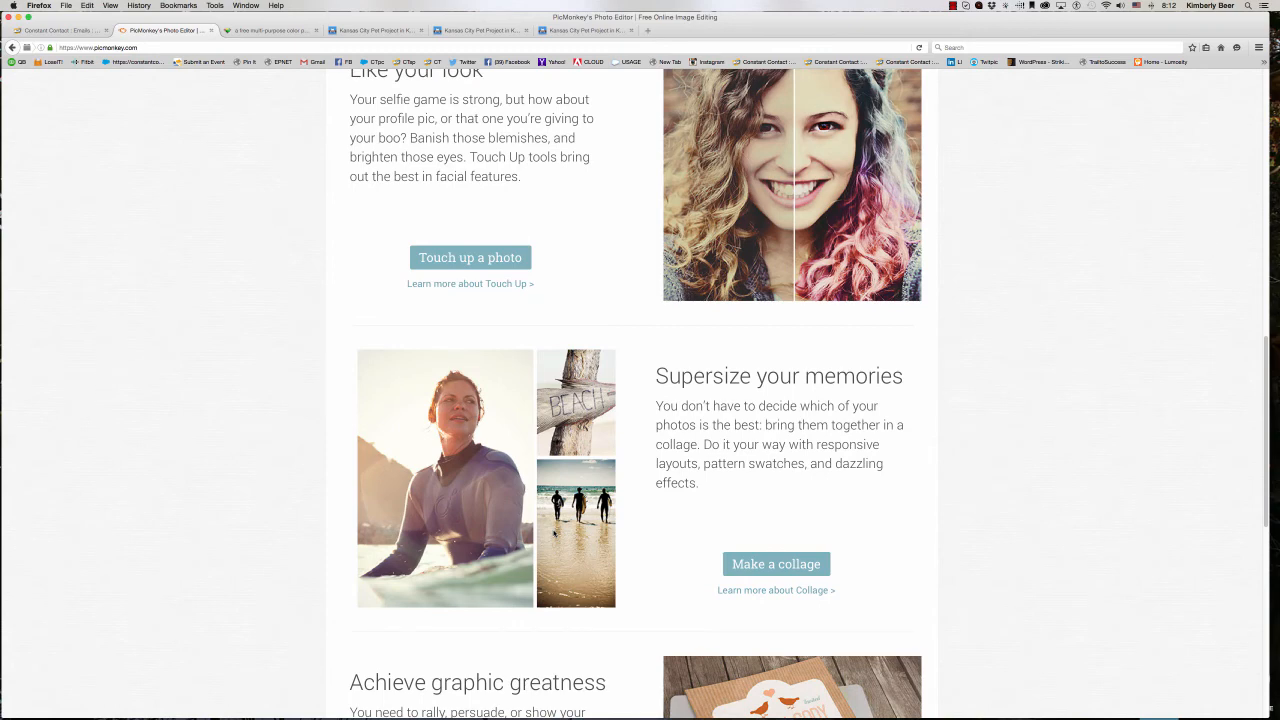
scroll(553, 533, "up", 10)
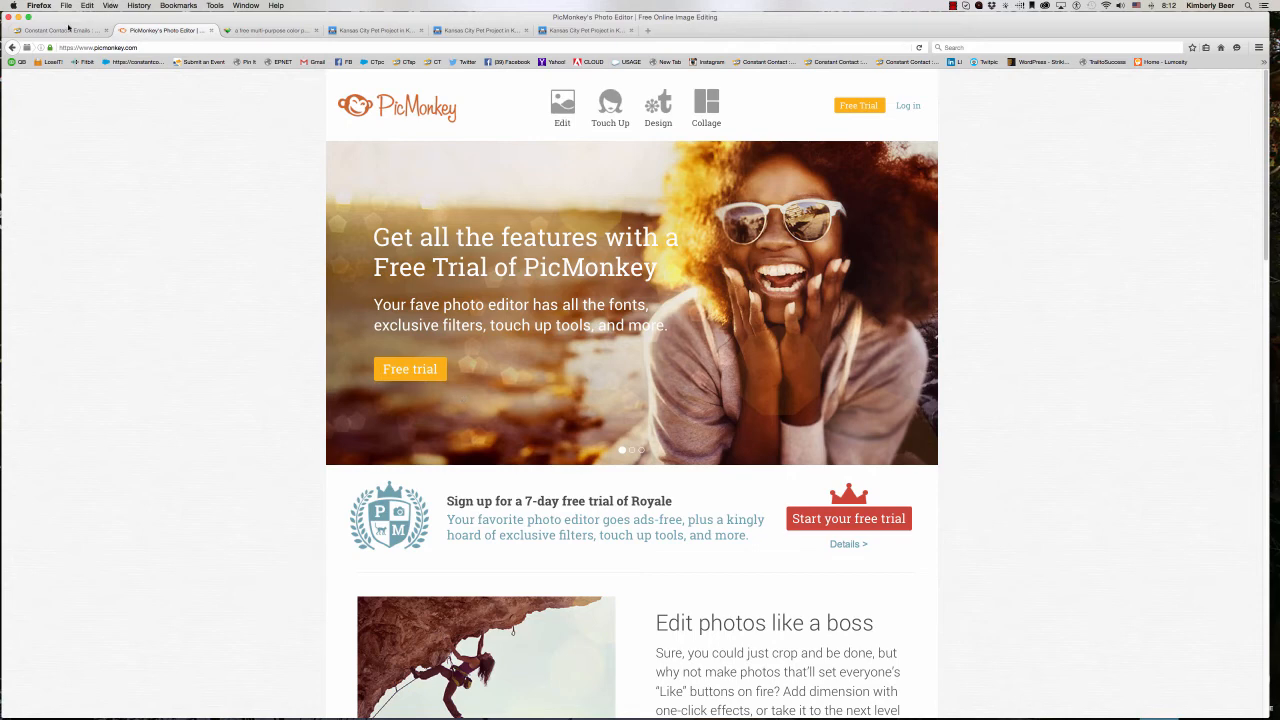
- Switch to the Constant Contact campaign, replace the heading below the banner with "Meet the pets up for adoption ..." and save the block
left_click(68, 29)
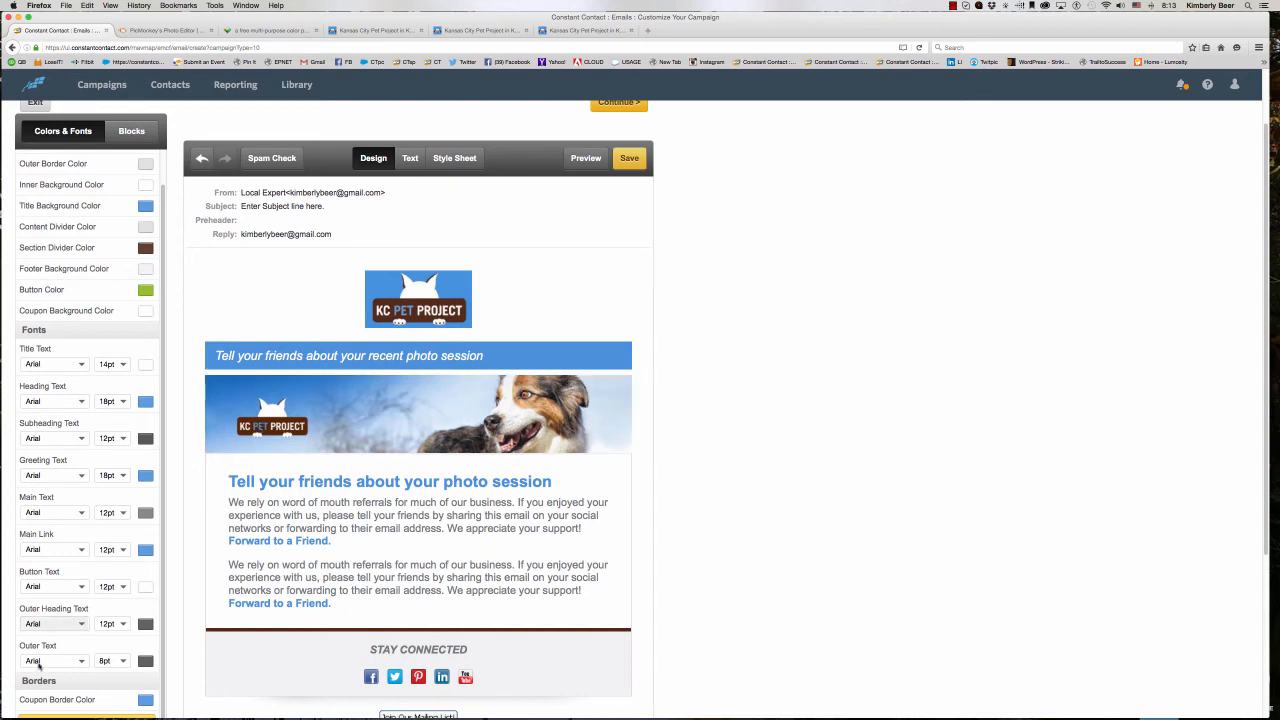
left_click(330, 484)
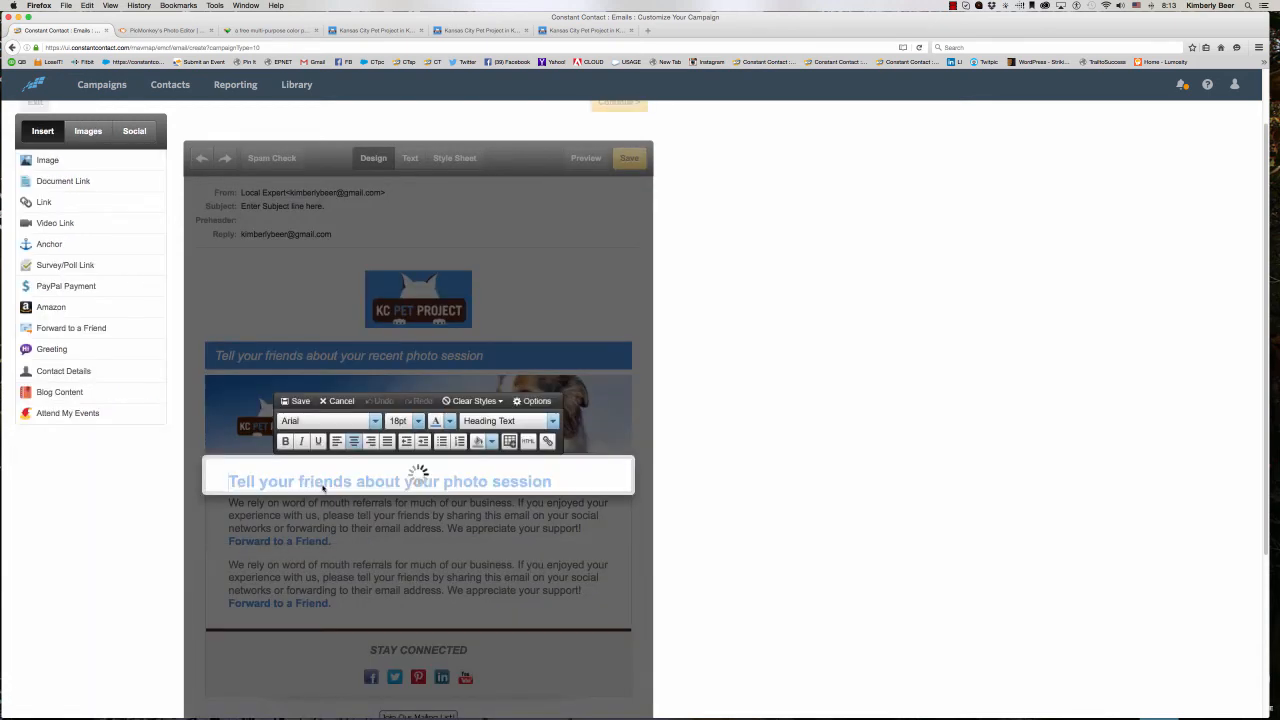
triple_click(320, 482)
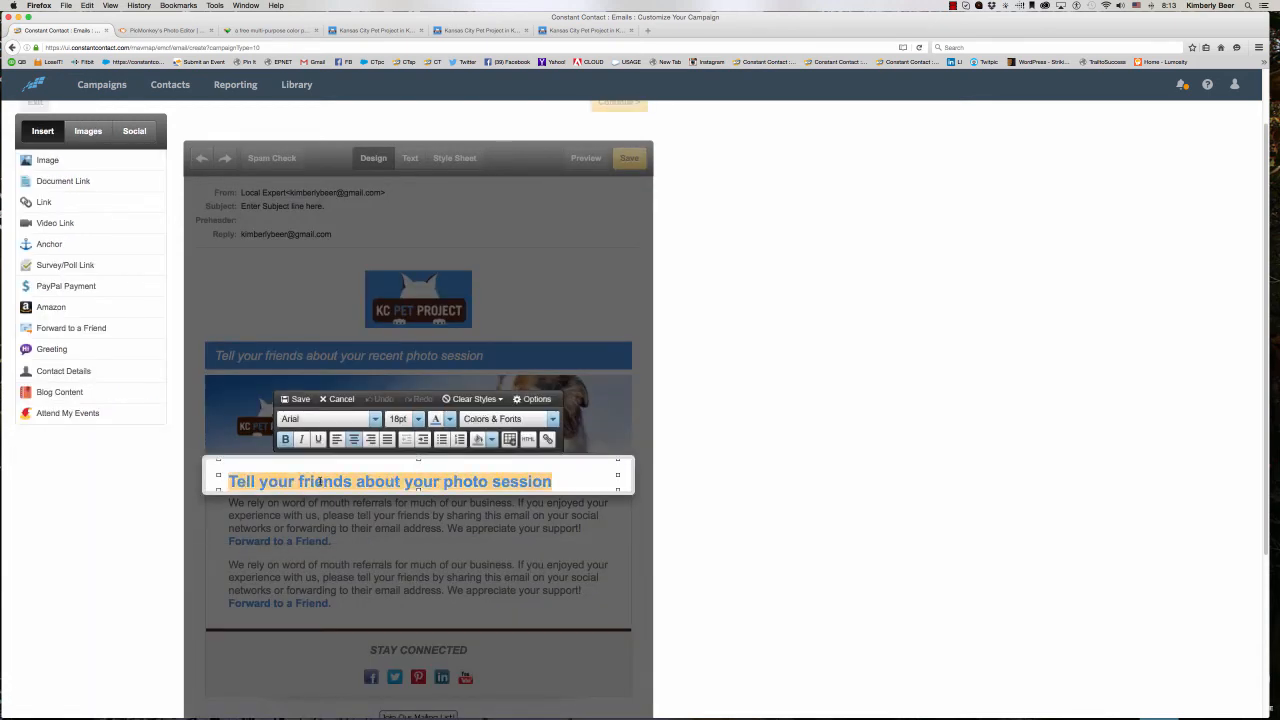
type("A")
key("BackSpace")
type("Meet")
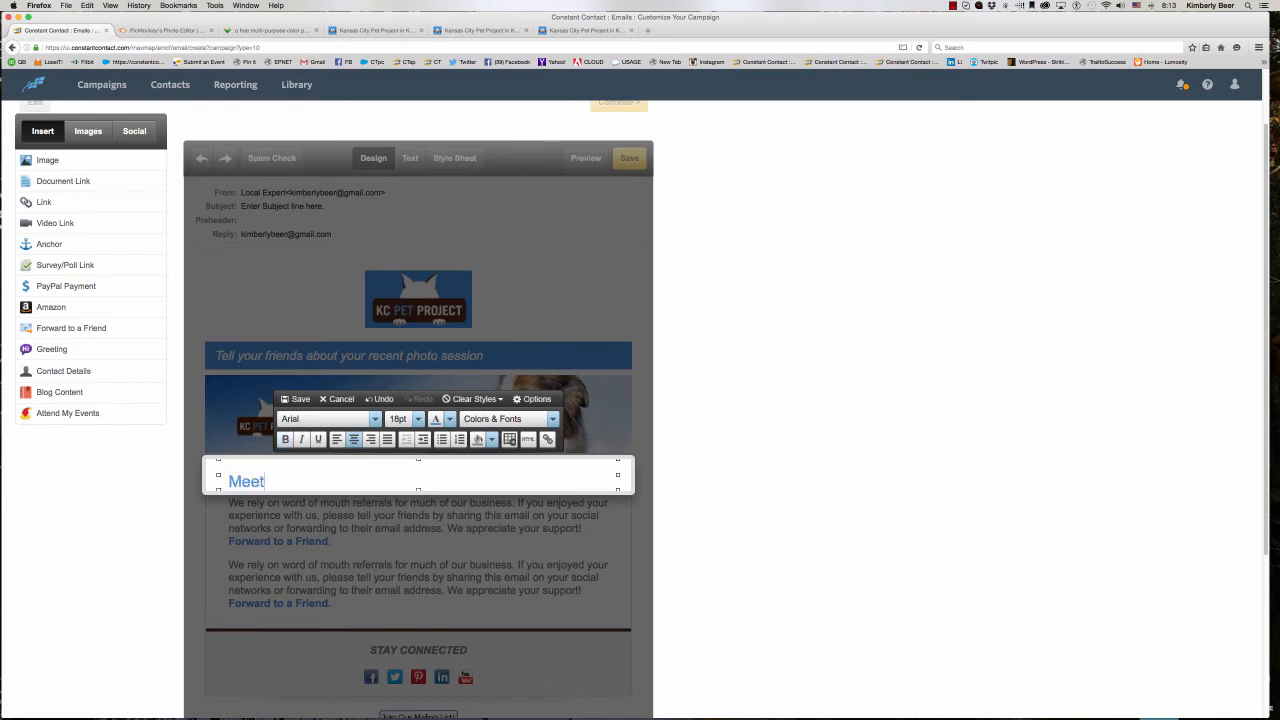
type(" the pets up for adoption")
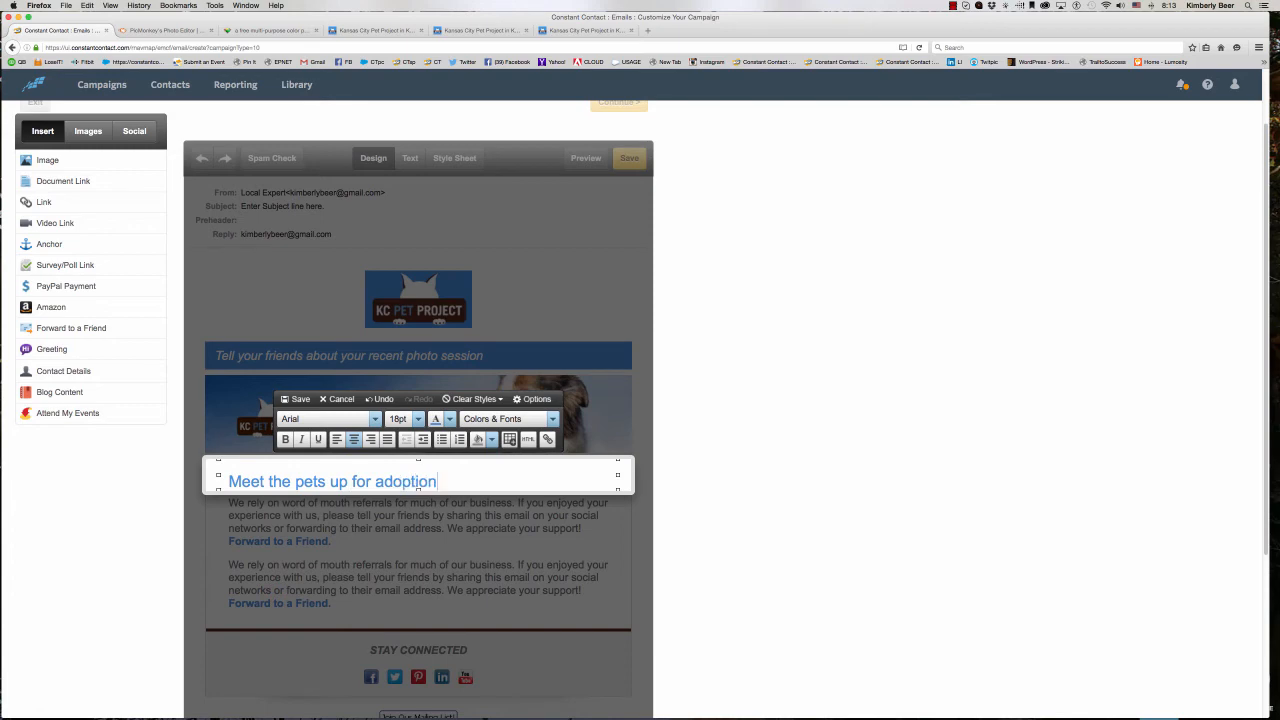
type(" ...")
left_click(302, 400)
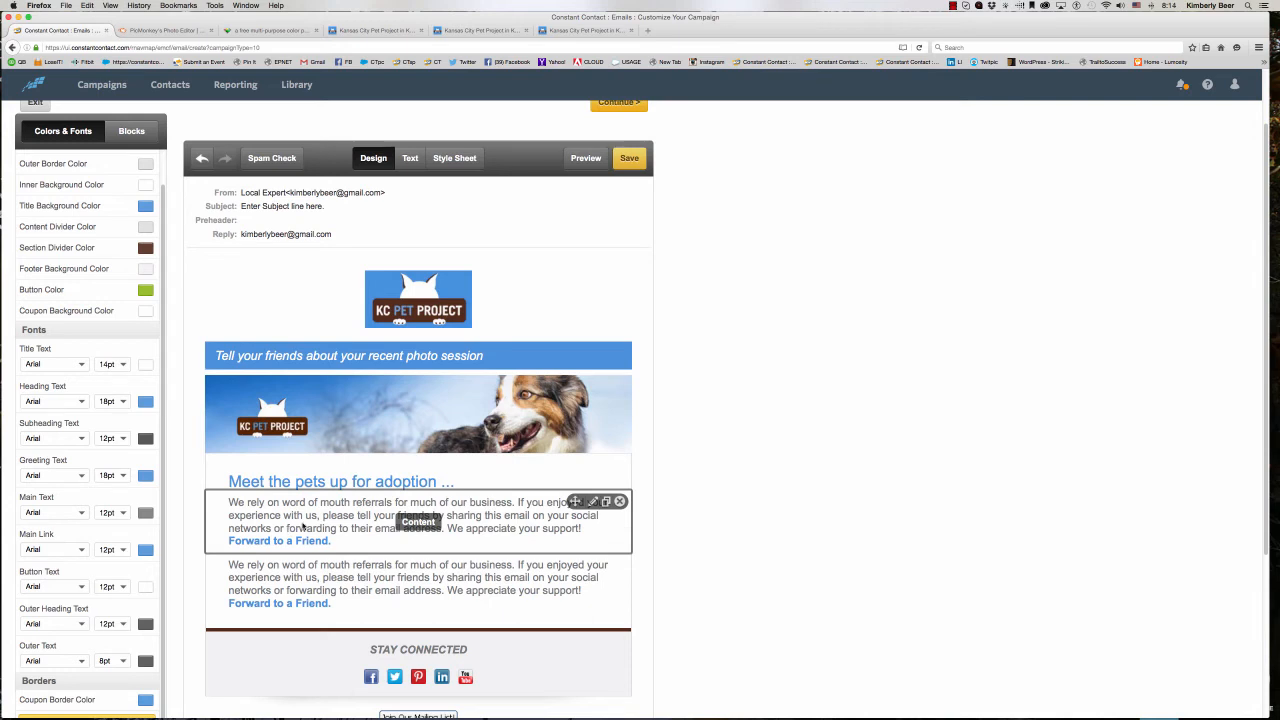
- Open the first referral paragraph block for editing and start inserting an image at the beginning of its text
left_click(310, 522)
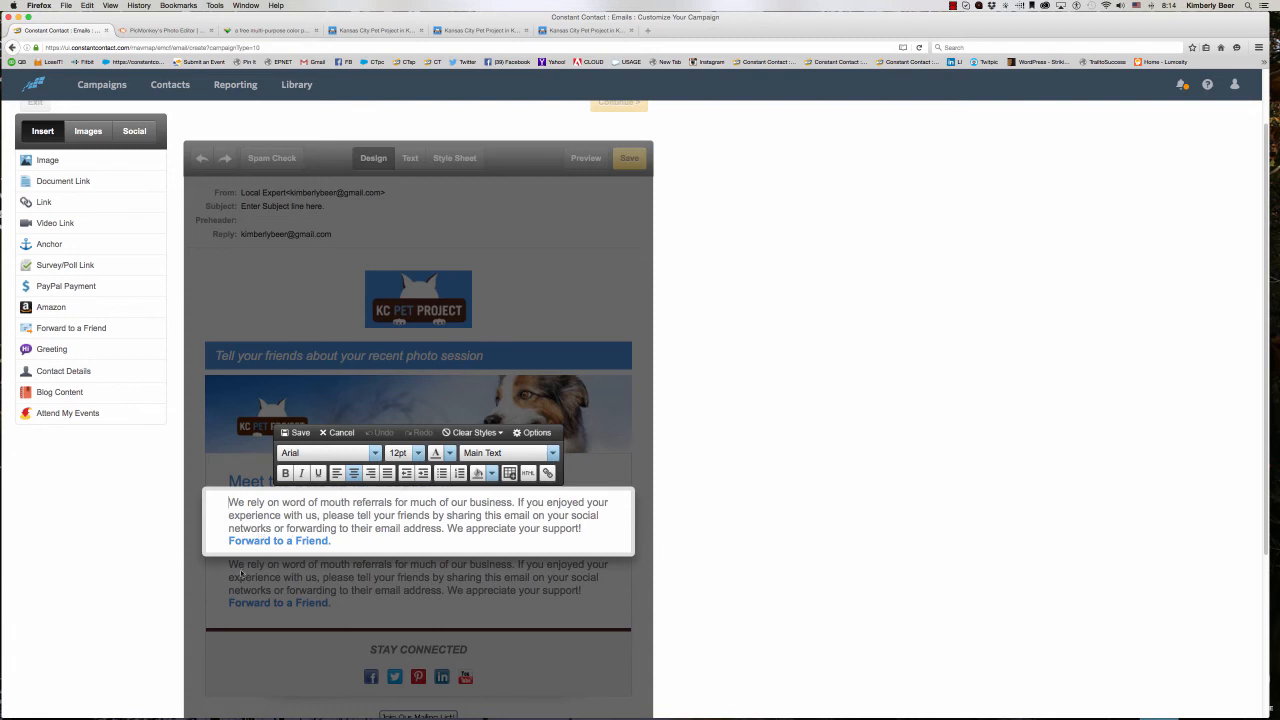
left_click(229, 519)
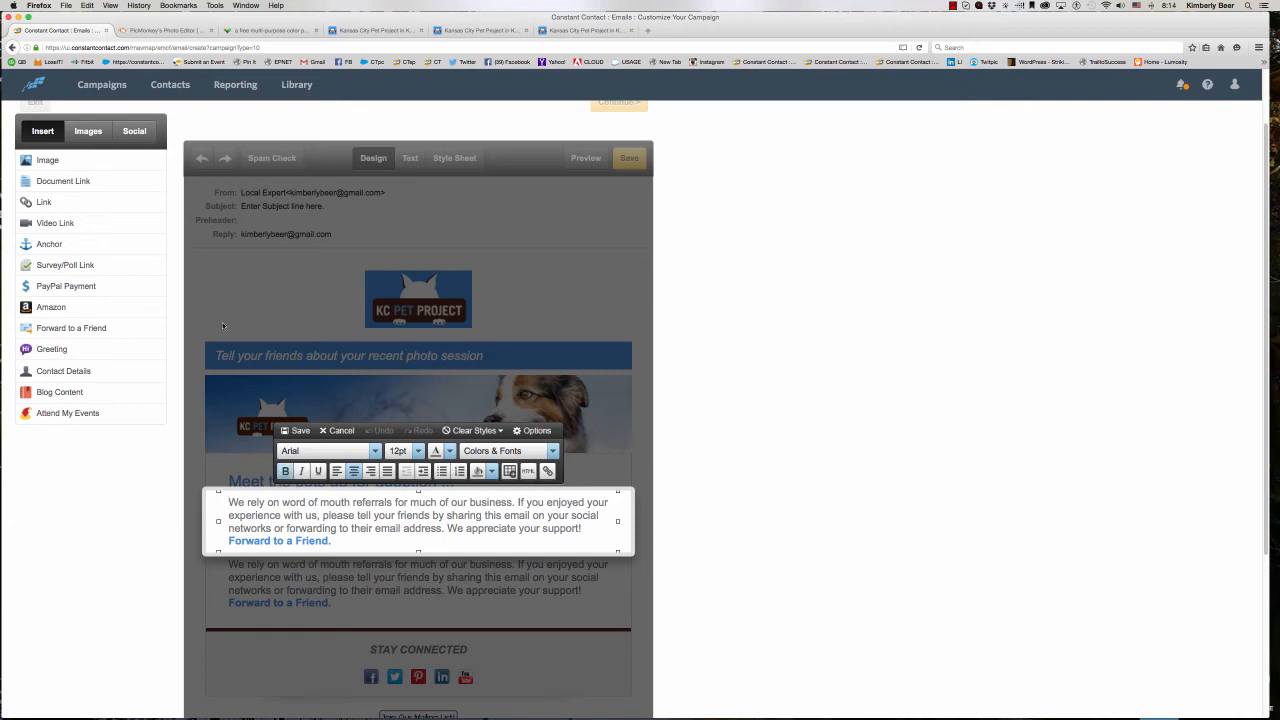
left_click(153, 161)
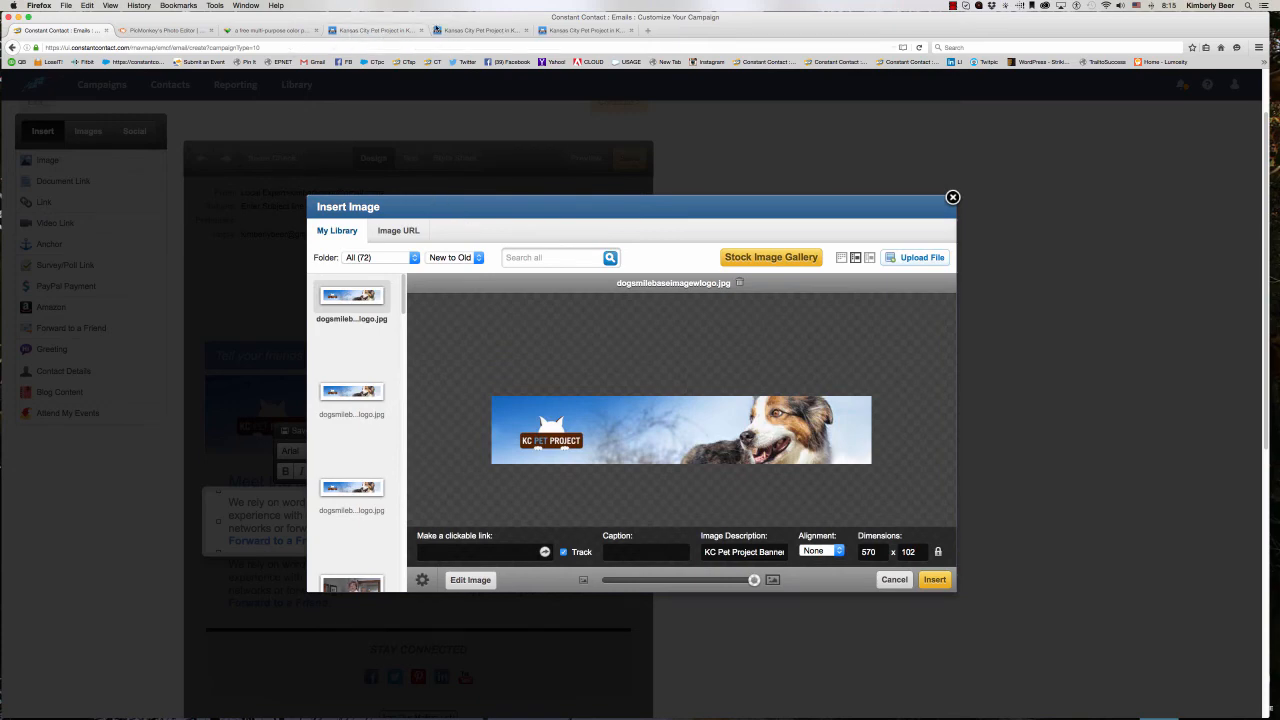
- Switch to the KC Pet Project adoptables page, open Mabel's details and copy the image location of her first photo
left_click(397, 31)
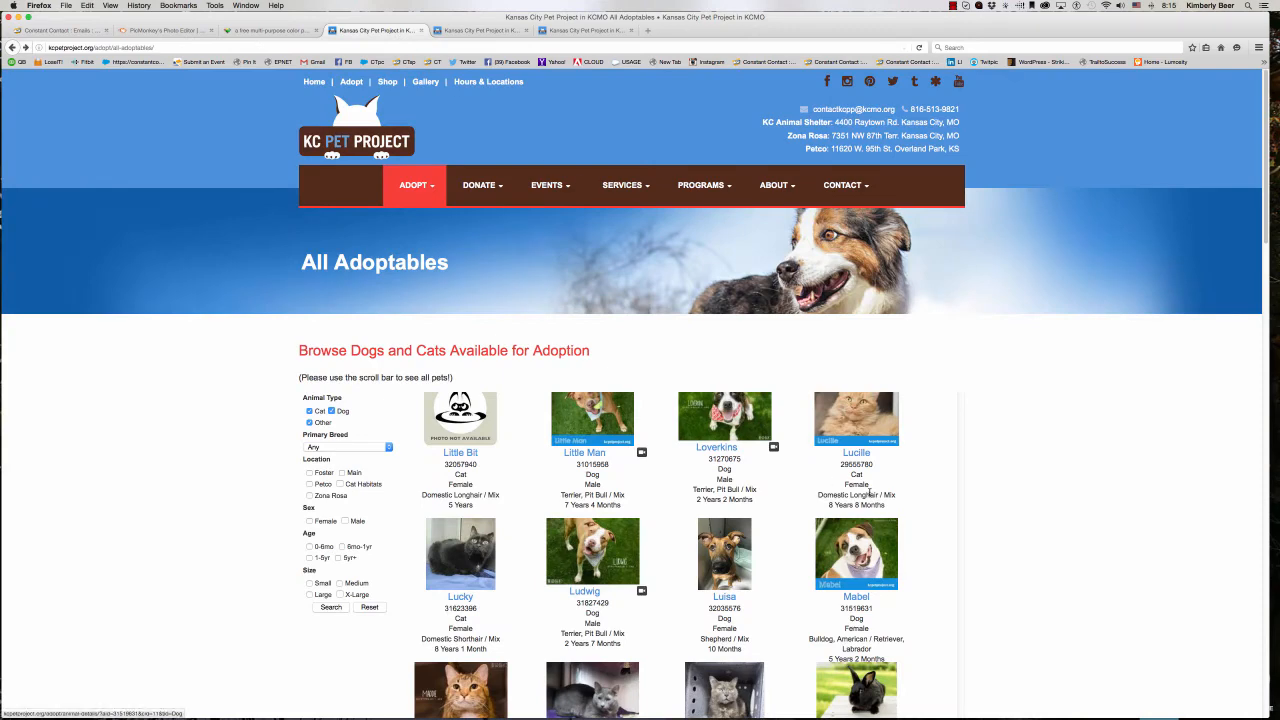
left_click(858, 550)
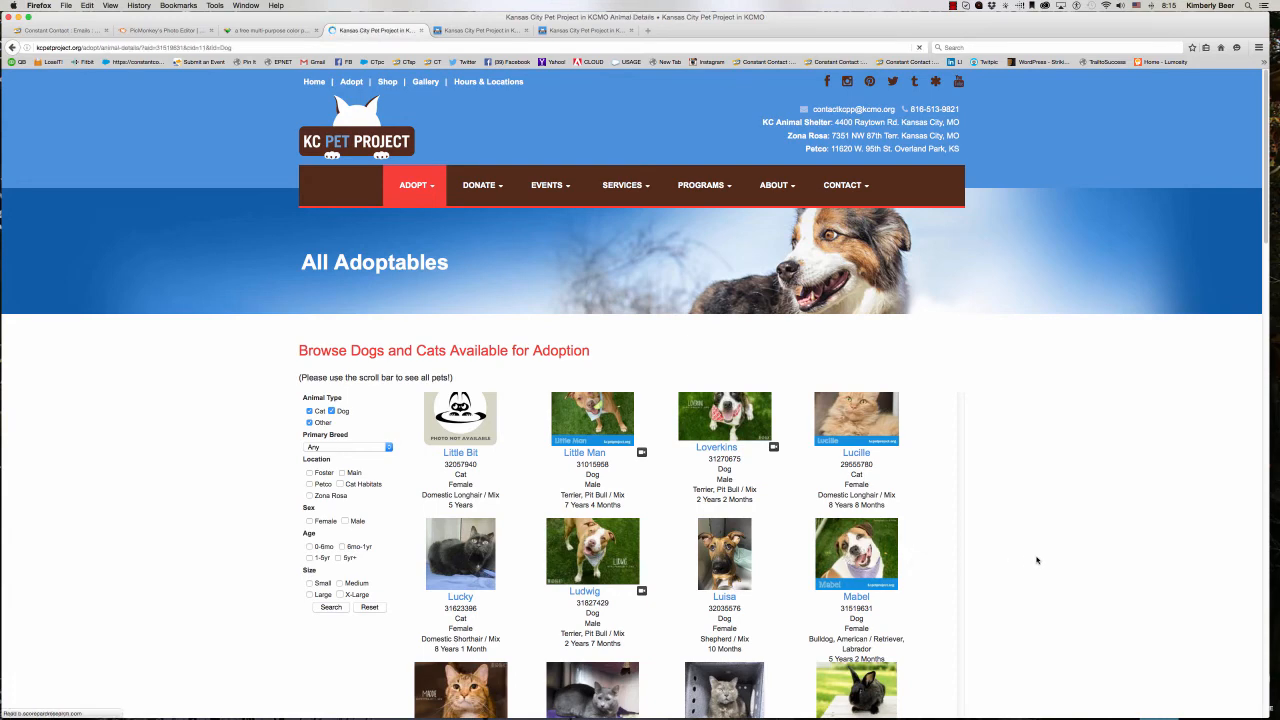
scroll(843, 533, "down", 3)
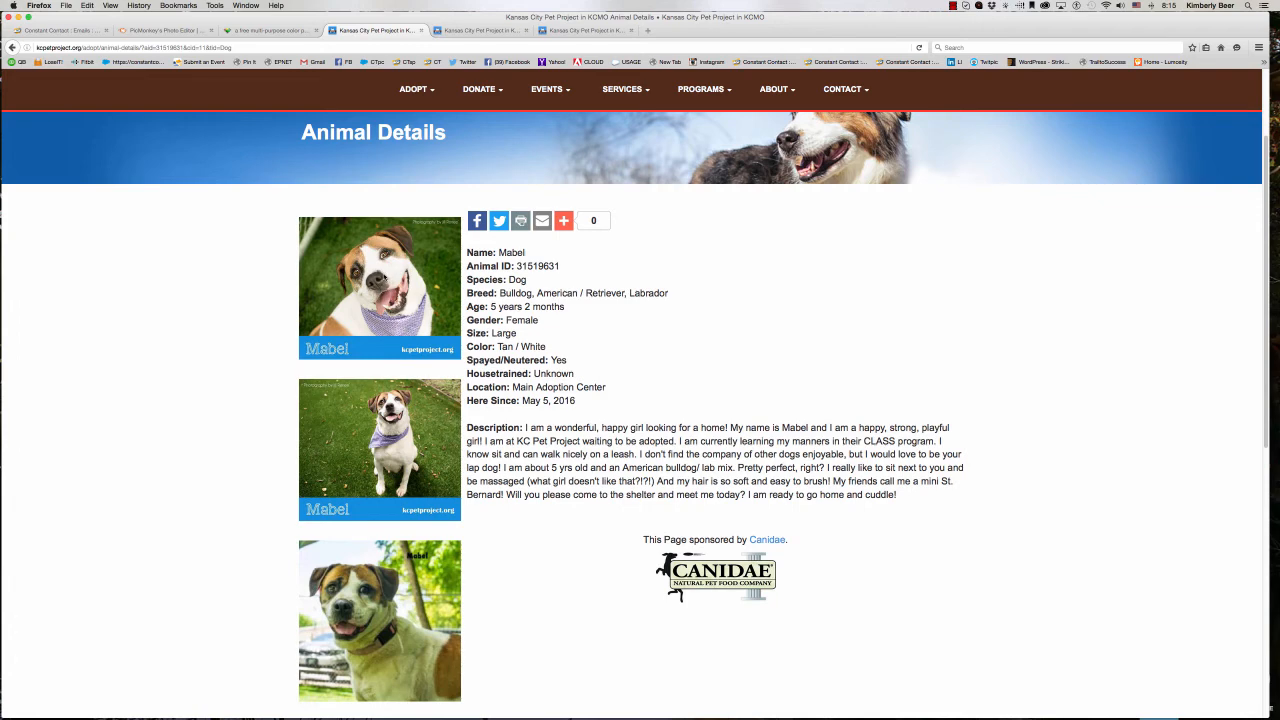
right_click(383, 276)
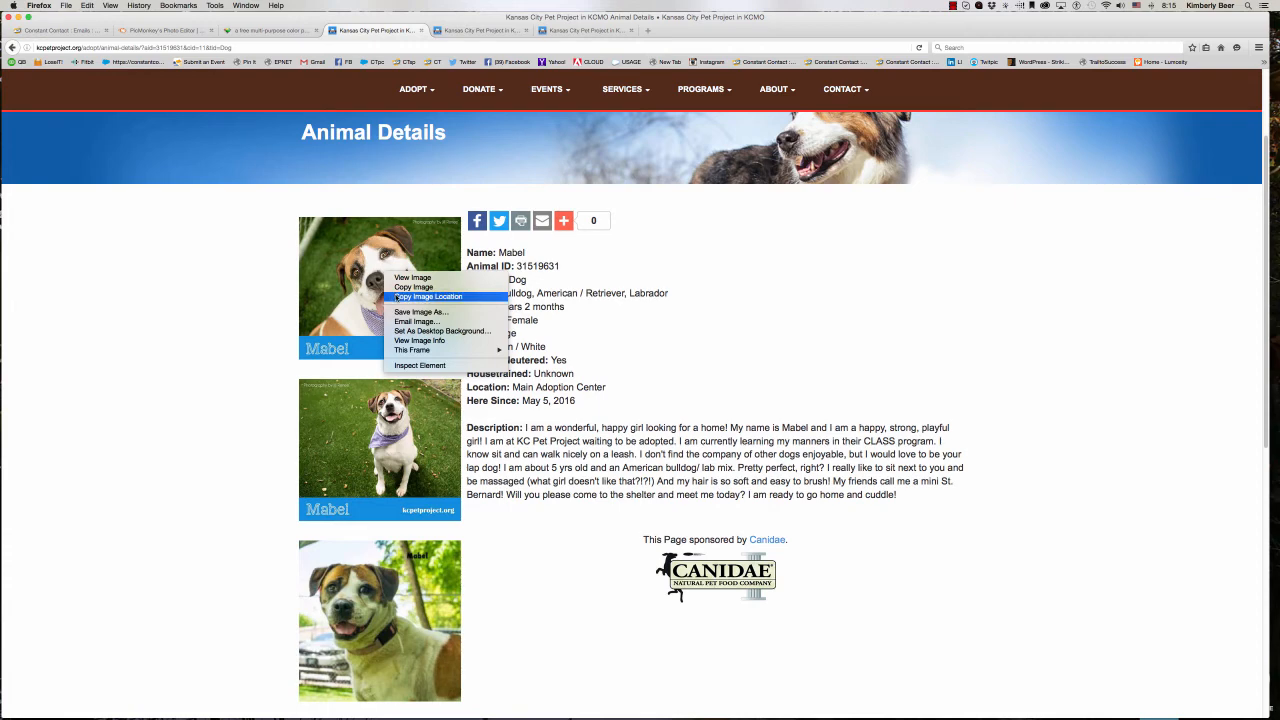
left_click(428, 297)
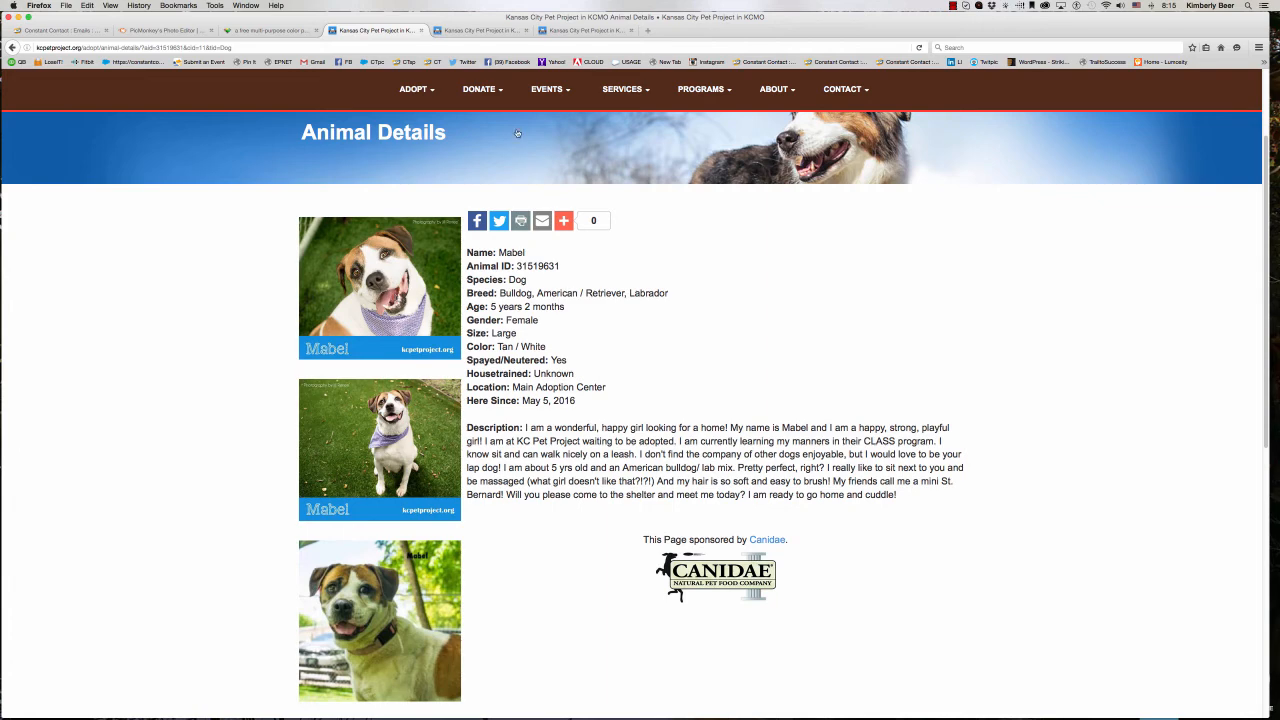
- Load the copied image location in a new browser tab to view Mabel's photo on its own
left_click(648, 32)
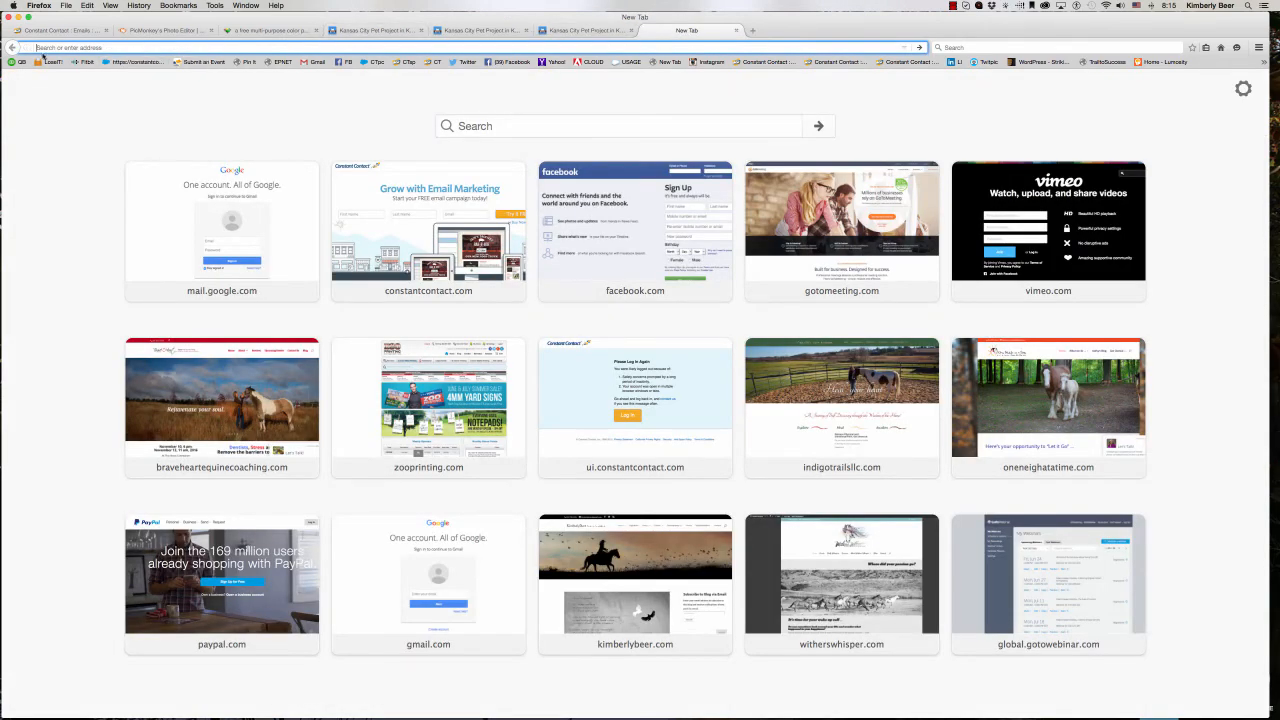
right_click(41, 48)
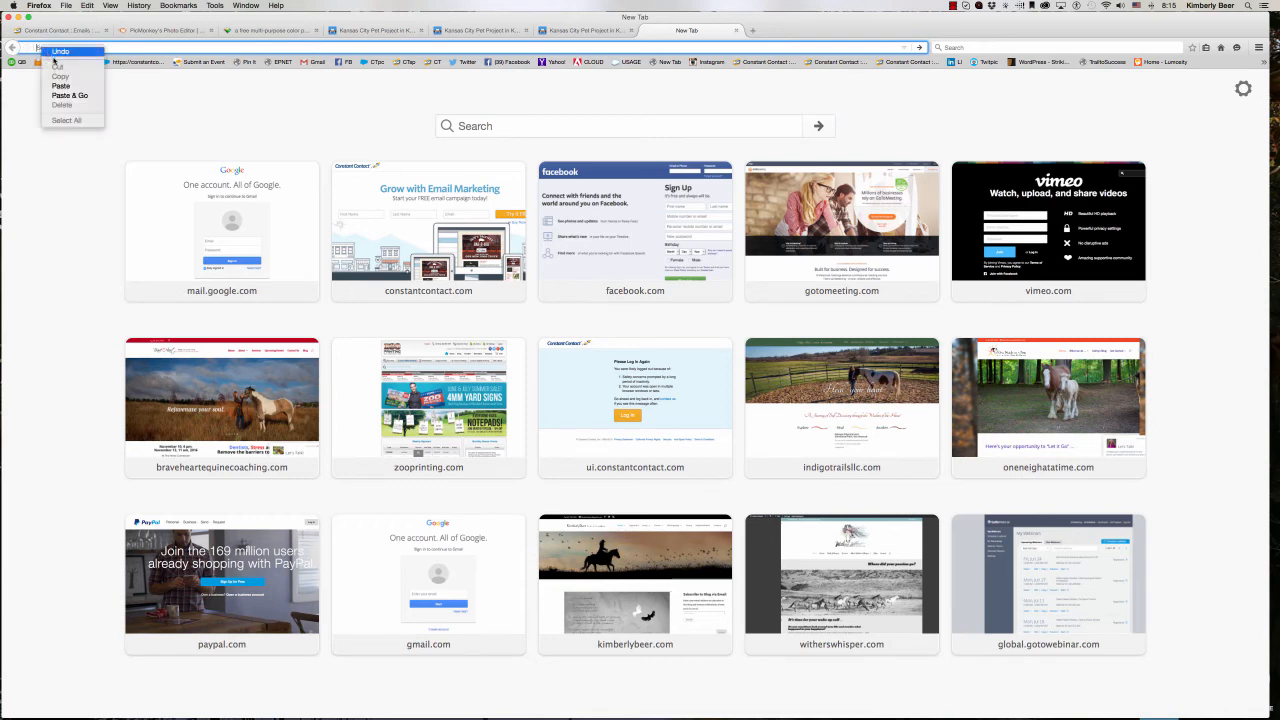
left_click(69, 95)
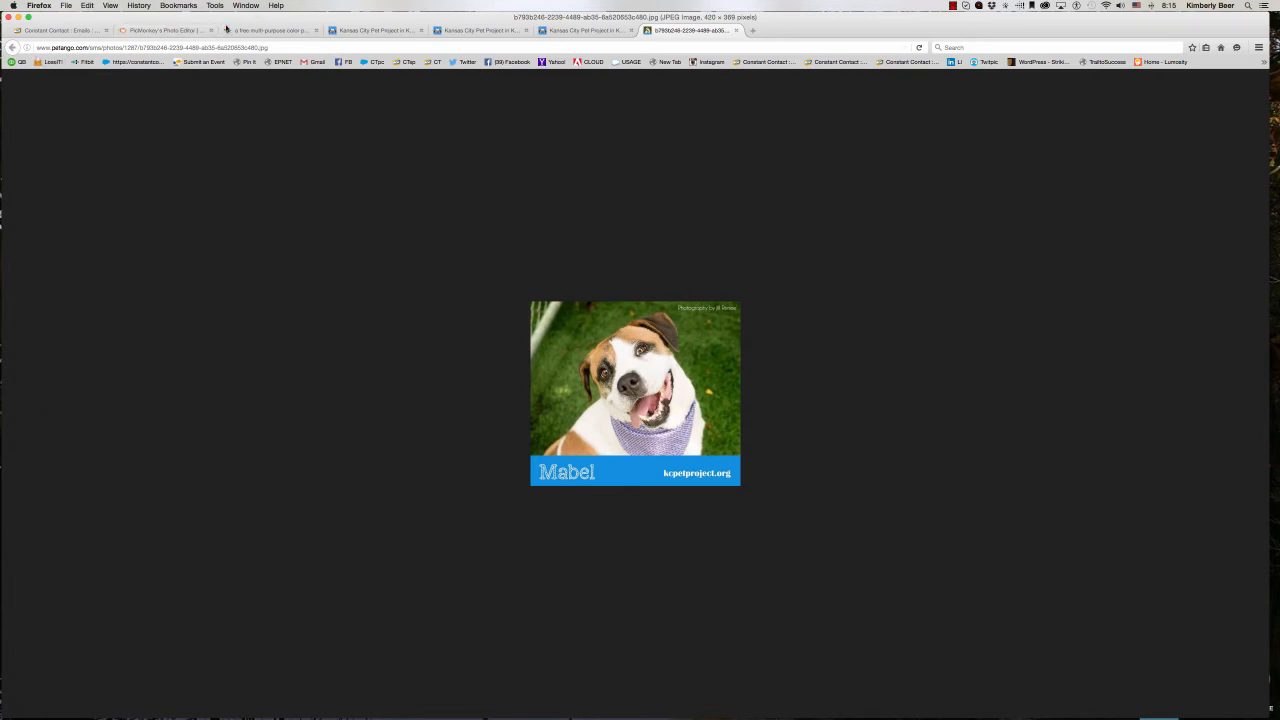
- Return to the Constant Contact campaign and preview Mabel's photo from its copied image URL for insertion
left_click(62, 31)
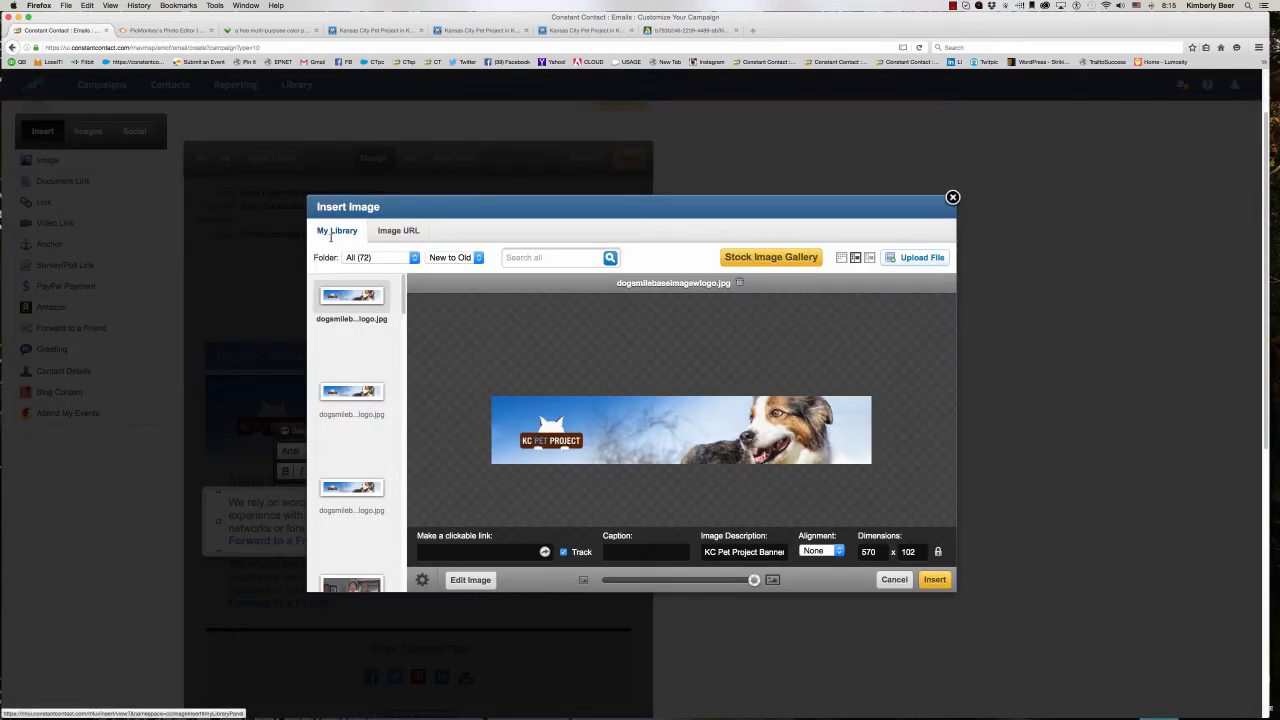
left_click(390, 235)
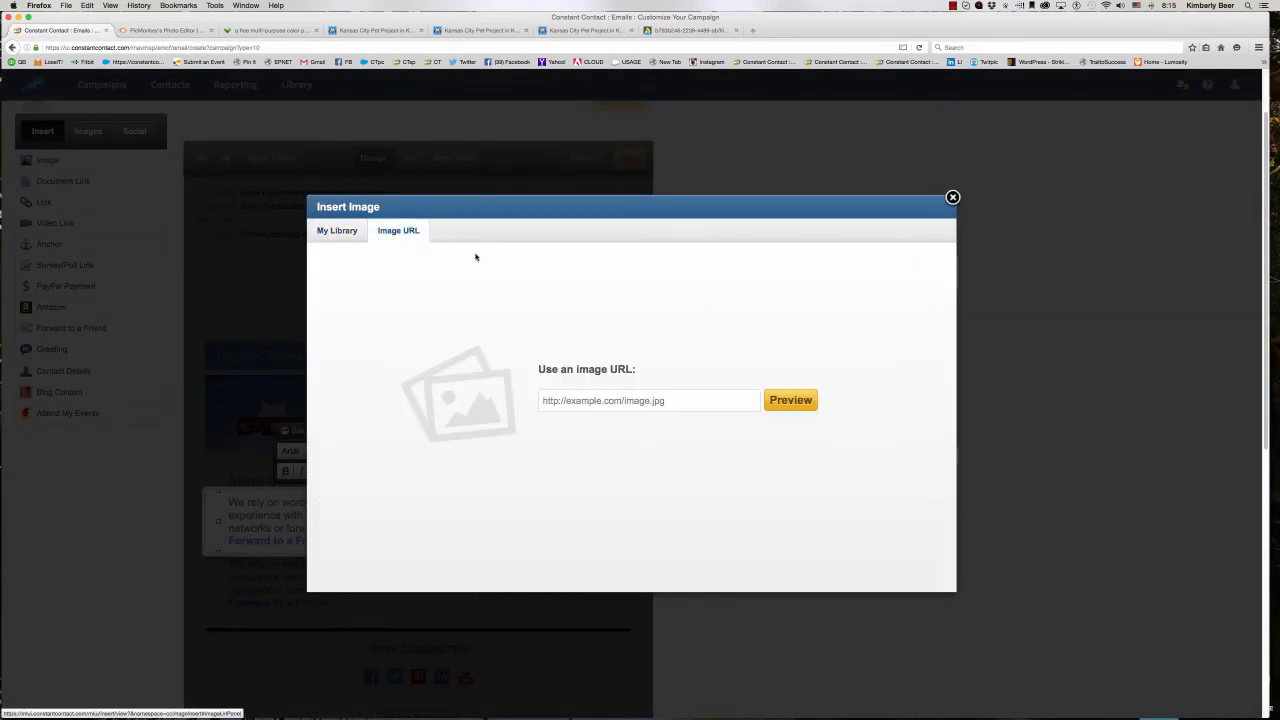
right_click(542, 401)
left_click(563, 440)
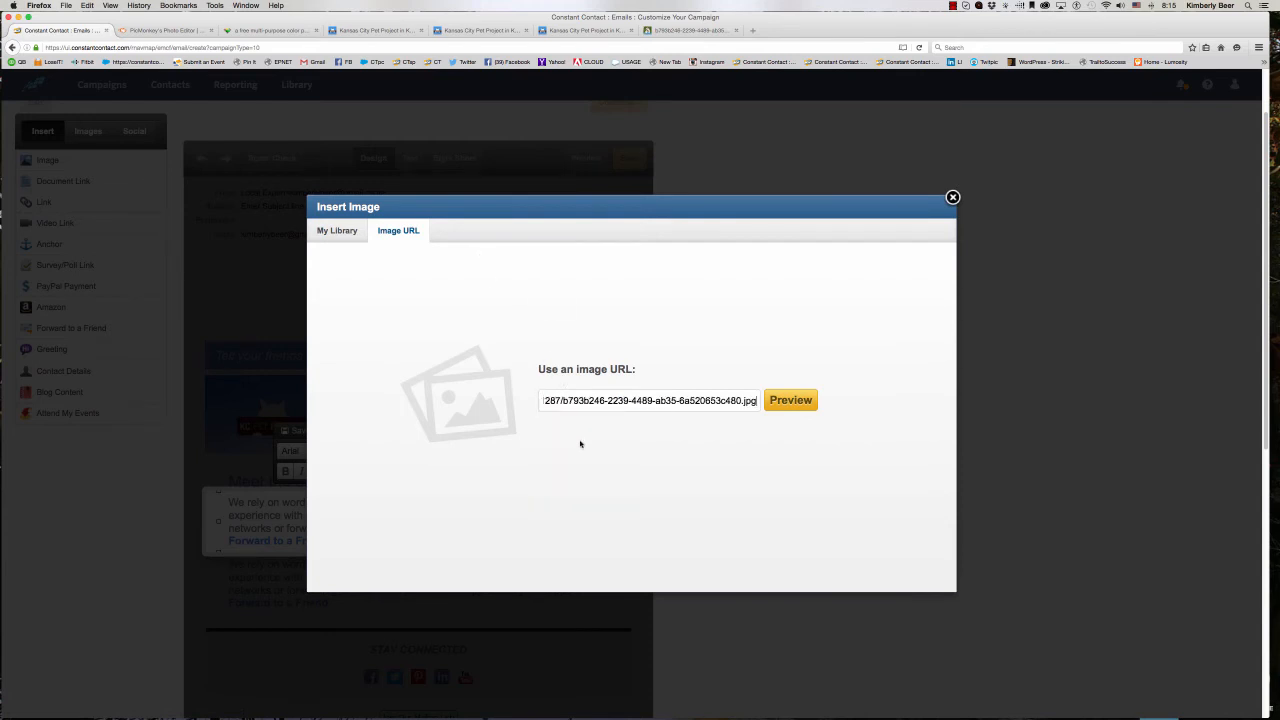
left_click(786, 400)
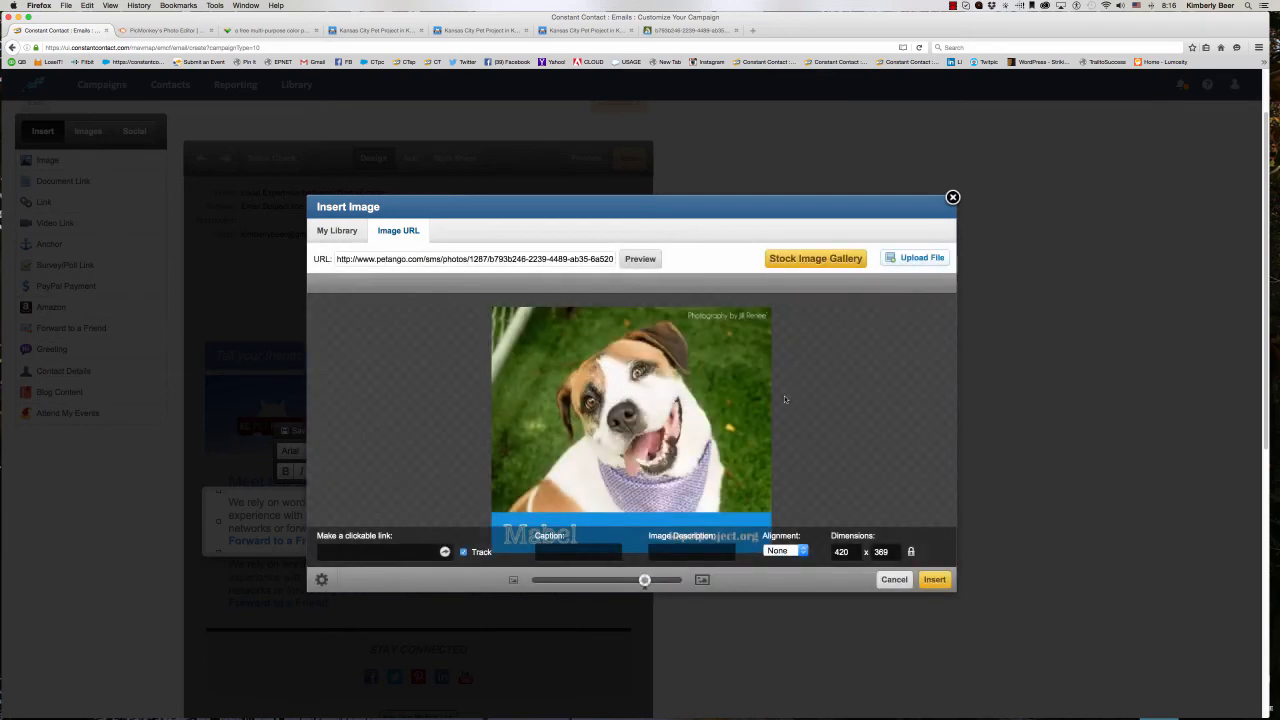
- Copy the web address of Mabel's Animal Details page and set it as the photo's clickable link in Constant Contact
left_click(369, 31)
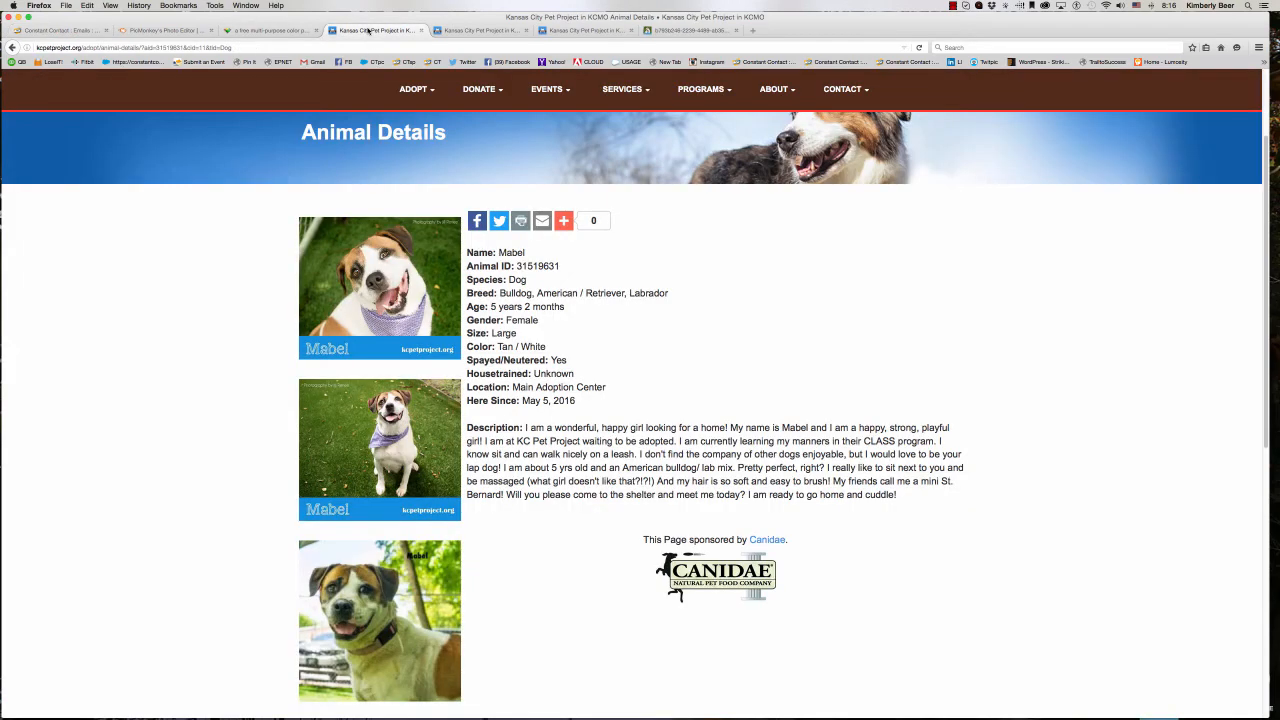
left_click(277, 47)
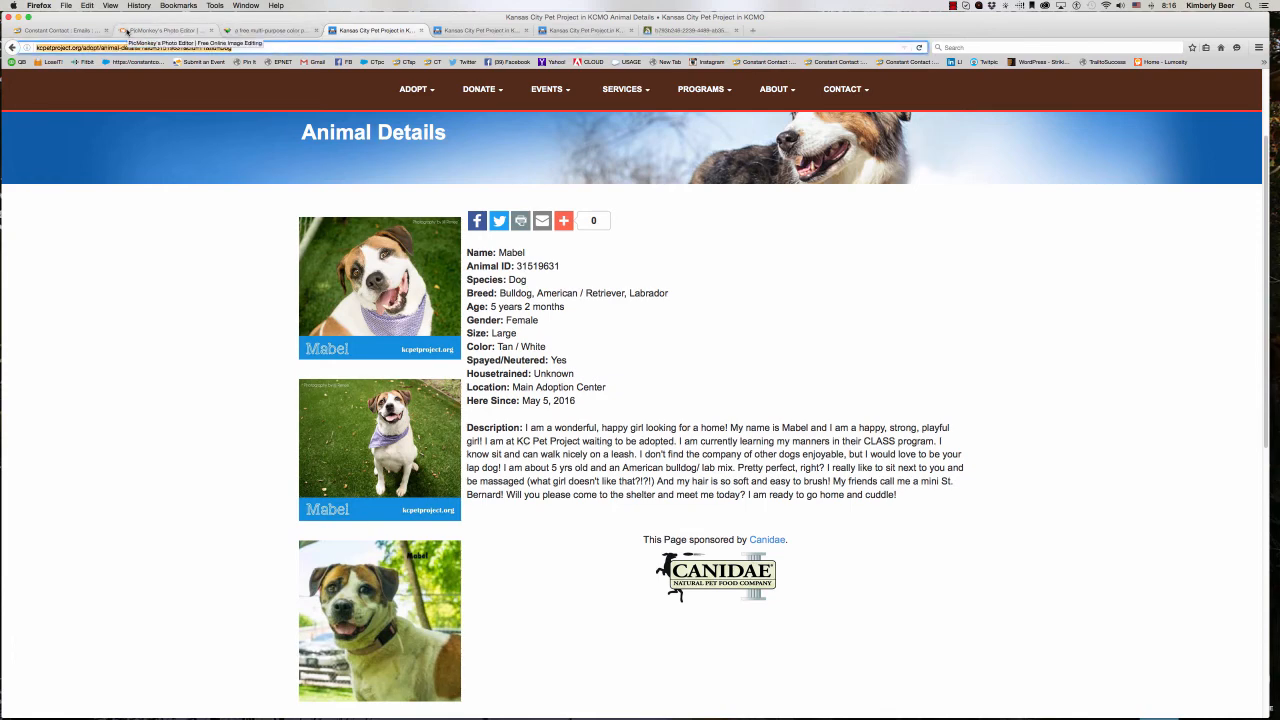
right_click(105, 47)
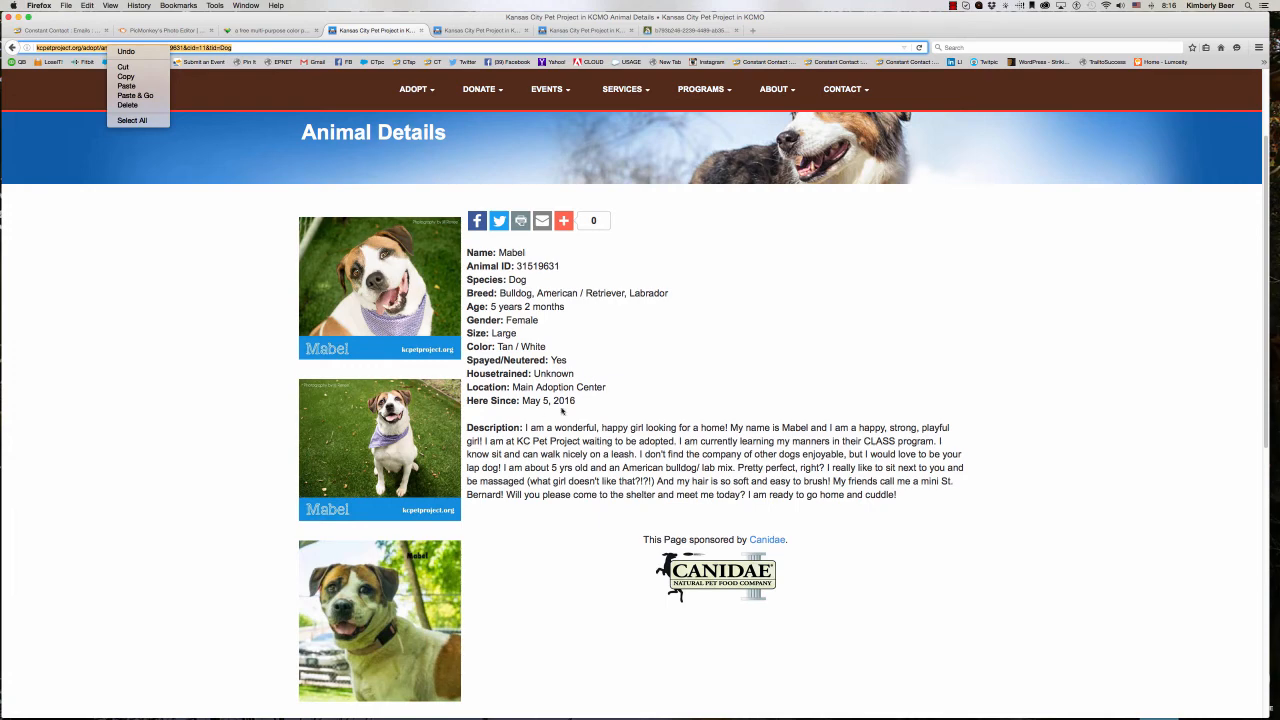
left_click(125, 76)
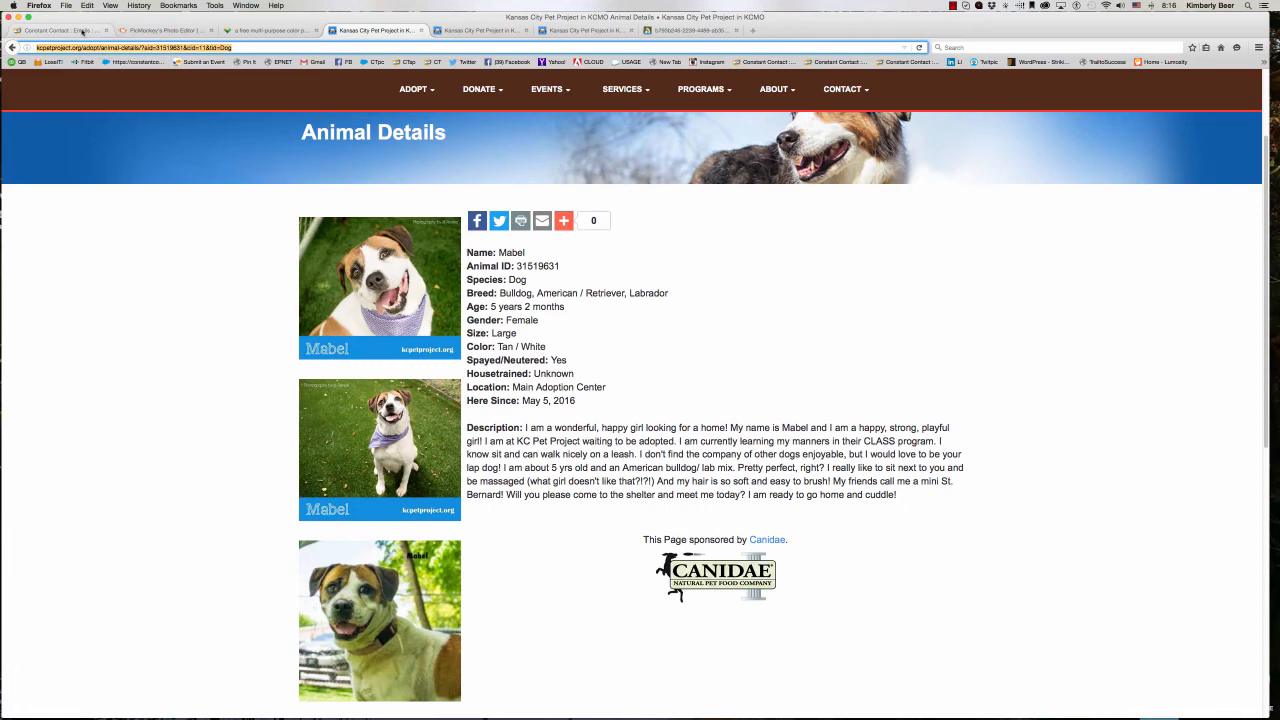
key("super+1")
right_click(342, 548)
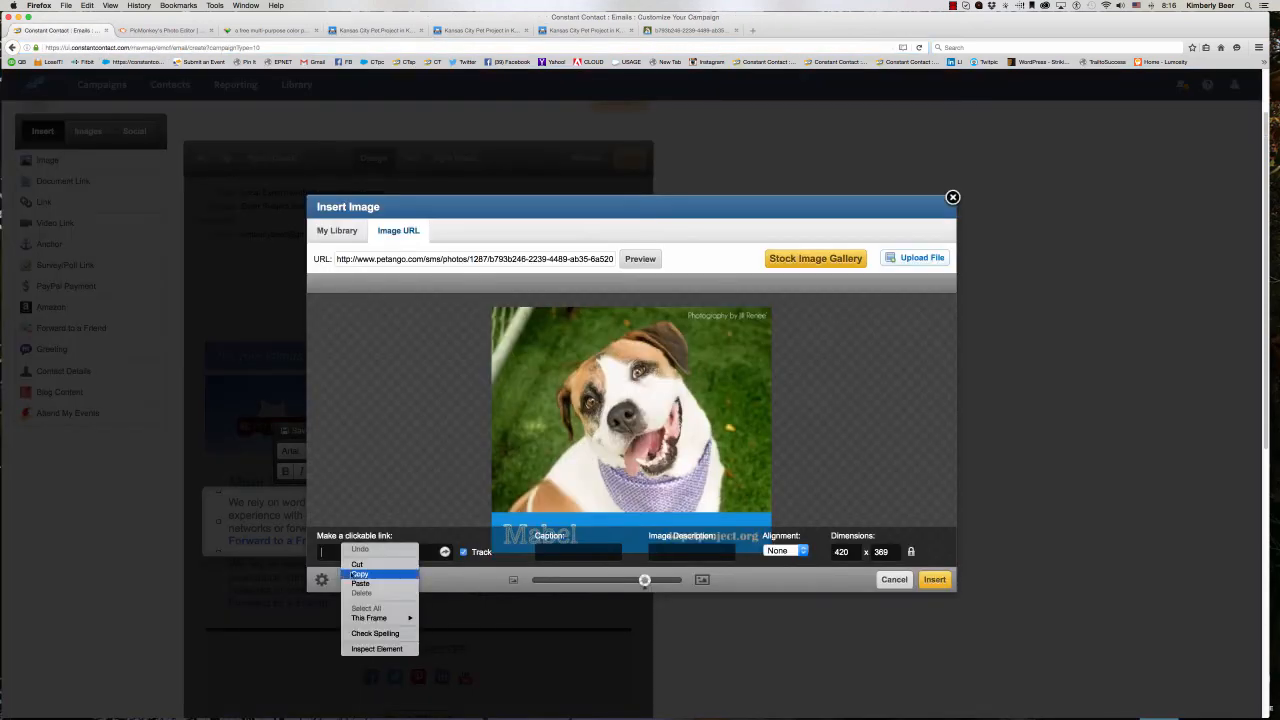
left_click(360, 582)
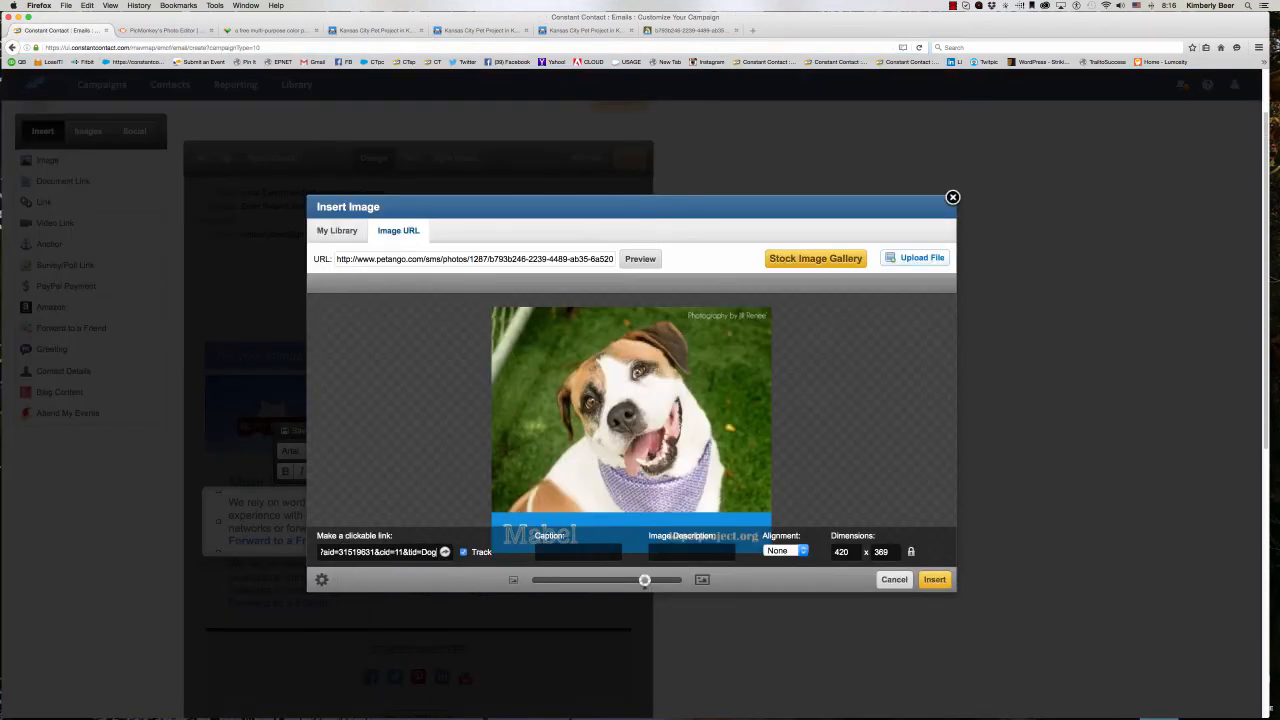
- Describe the image as "Mabel the Dog", reduce it to 217 x 190 and insert it into the text block
type("Mabel the Dog")
left_click_drag(644, 581, 591, 581)
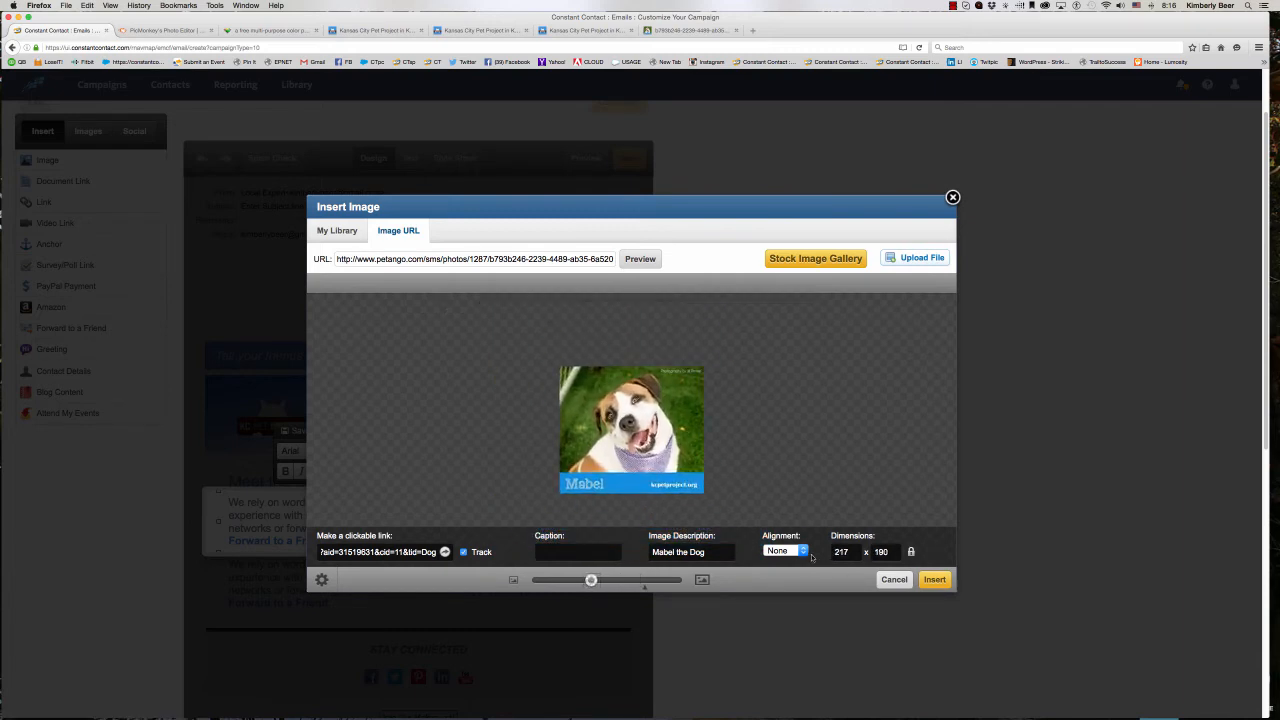
left_click(934, 580)
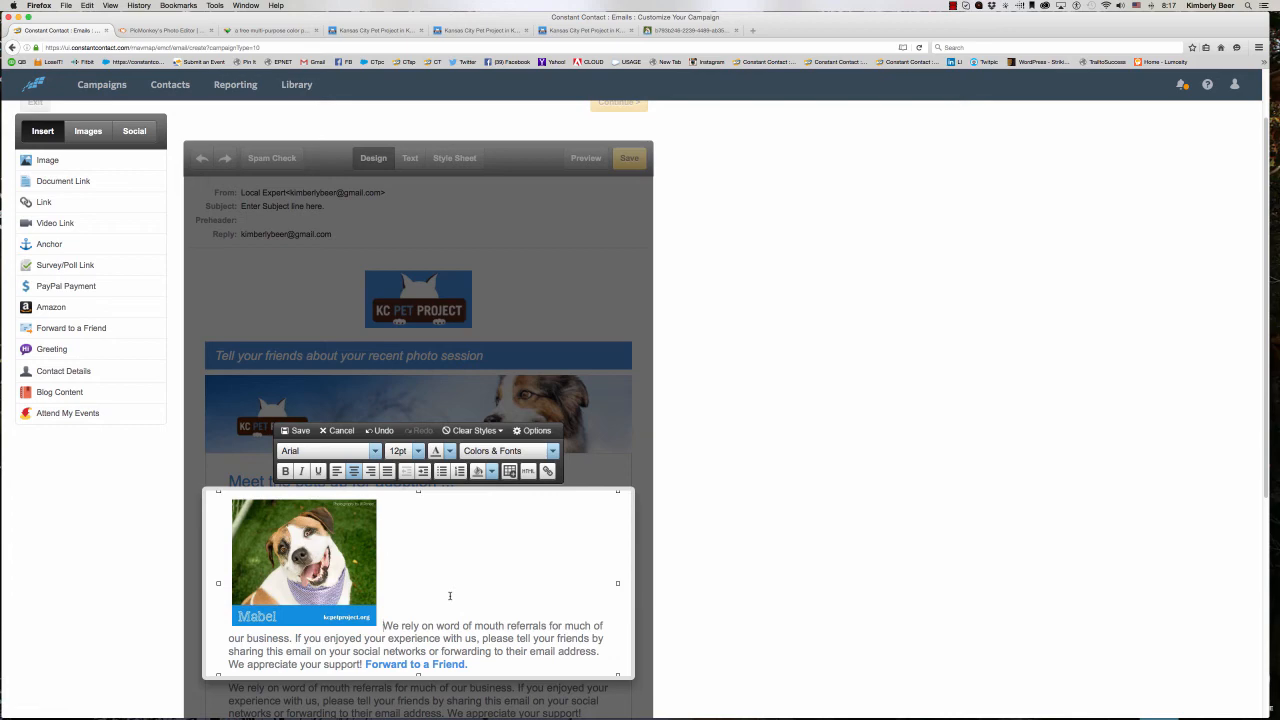
- Align Mabel's photo to the left so the block's text wraps beside it
left_click(366, 511)
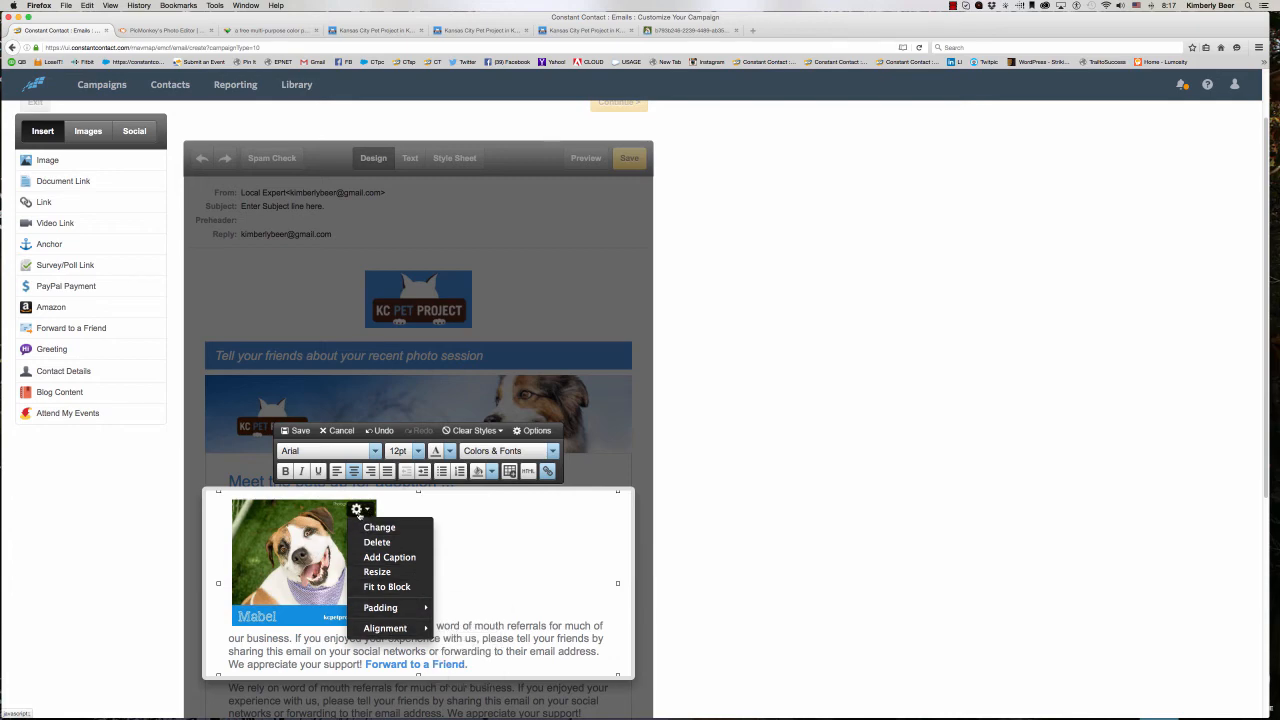
mouse_move(373, 632)
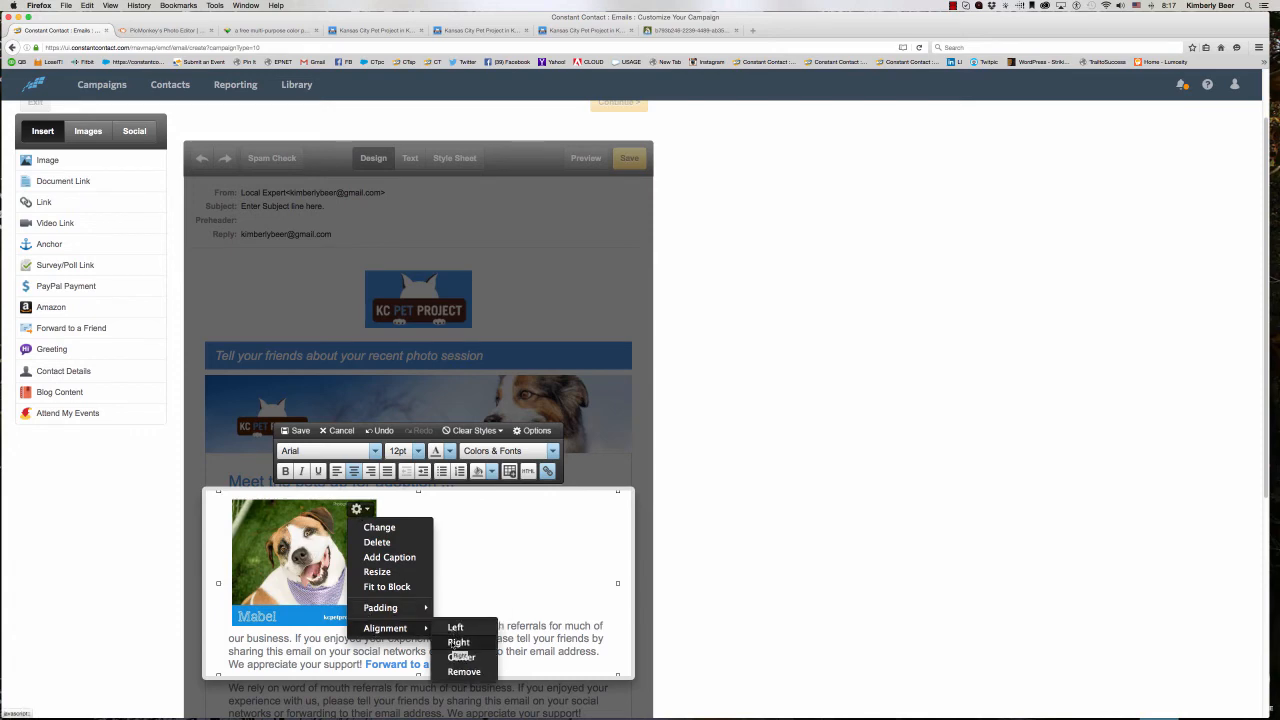
left_click(455, 628)
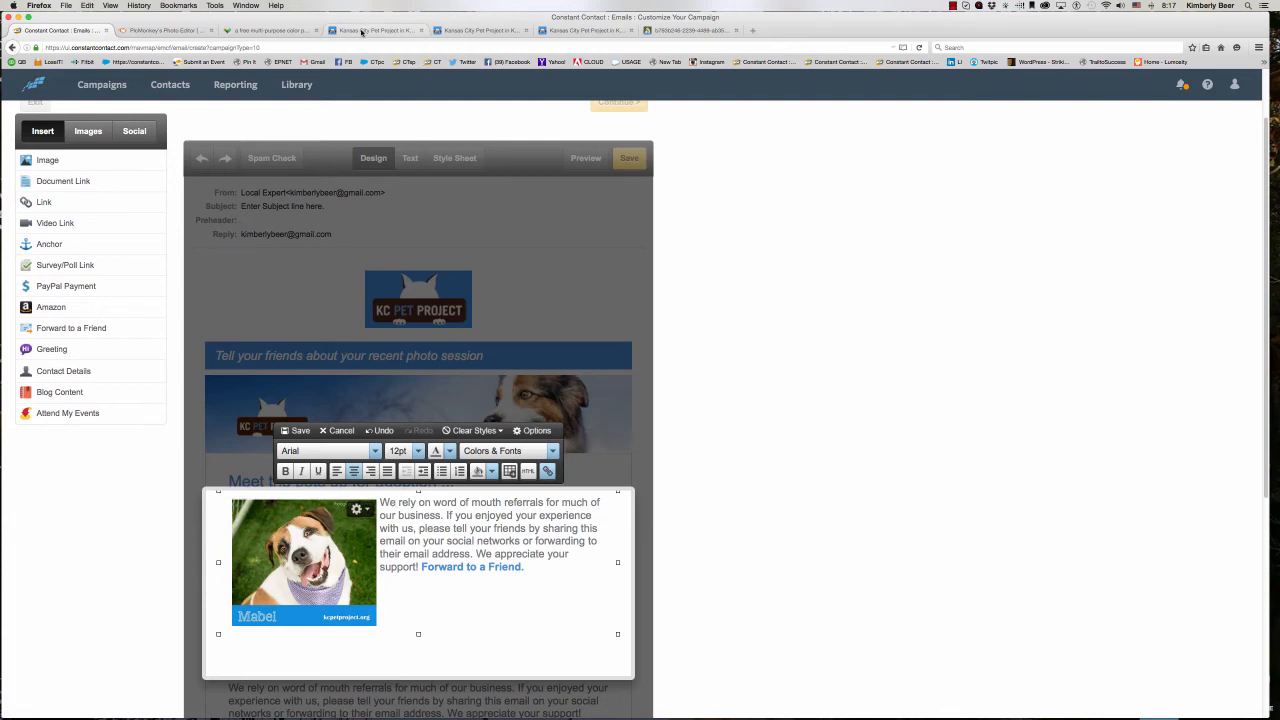
- Copy Mabel's description from her Animal Details page and paste it over the placeholder text before the Forward to a Friend link
left_click(362, 31)
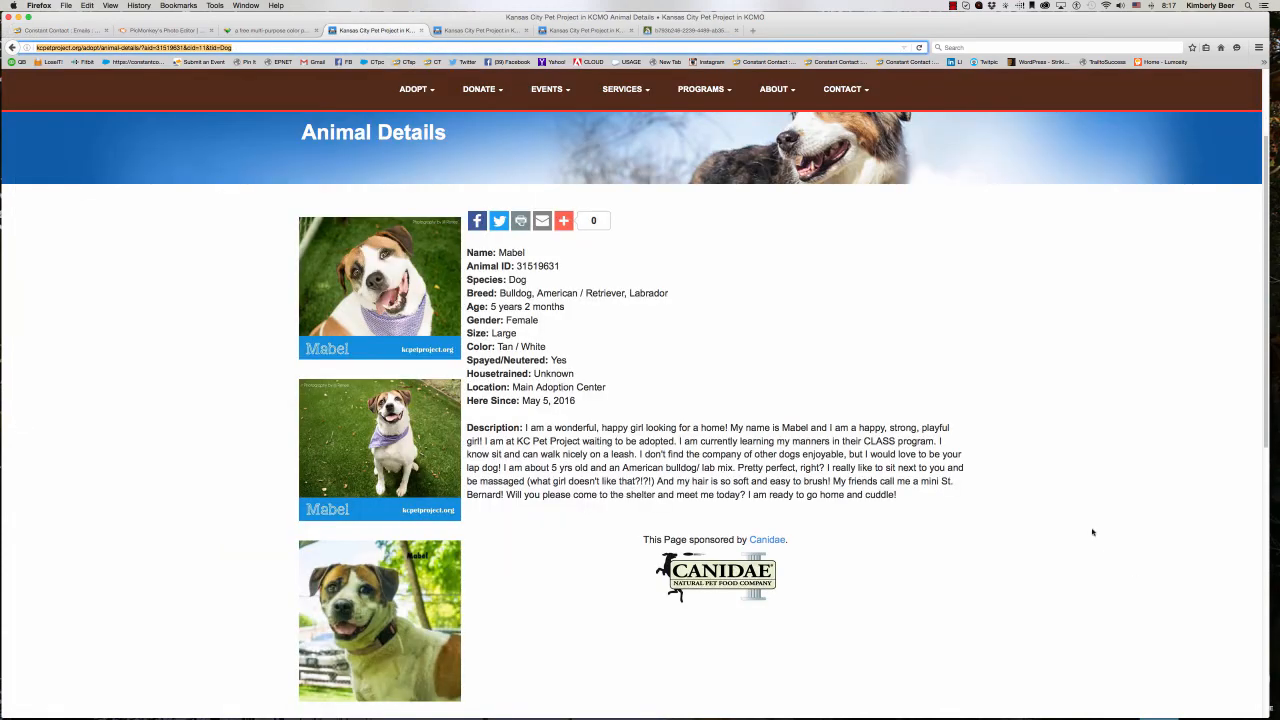
left_click_drag(899, 495, 524, 427)
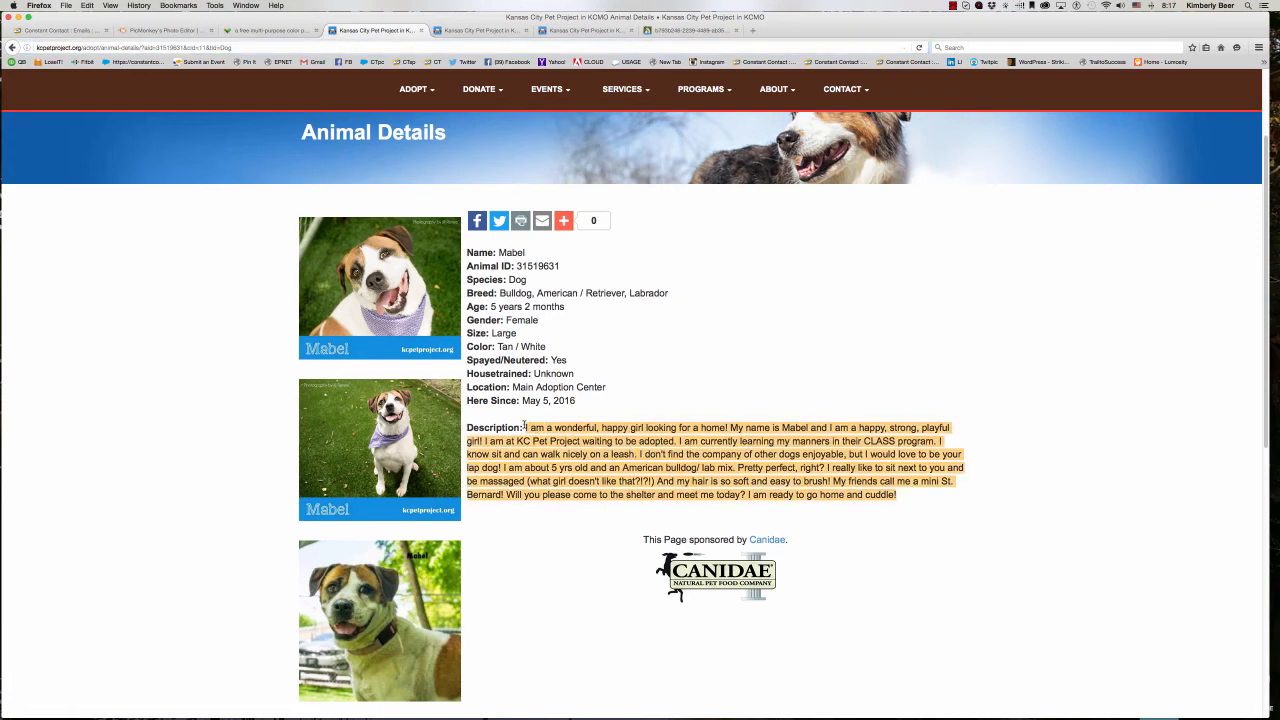
right_click(535, 421)
left_click(615, 426)
left_click(64, 30)
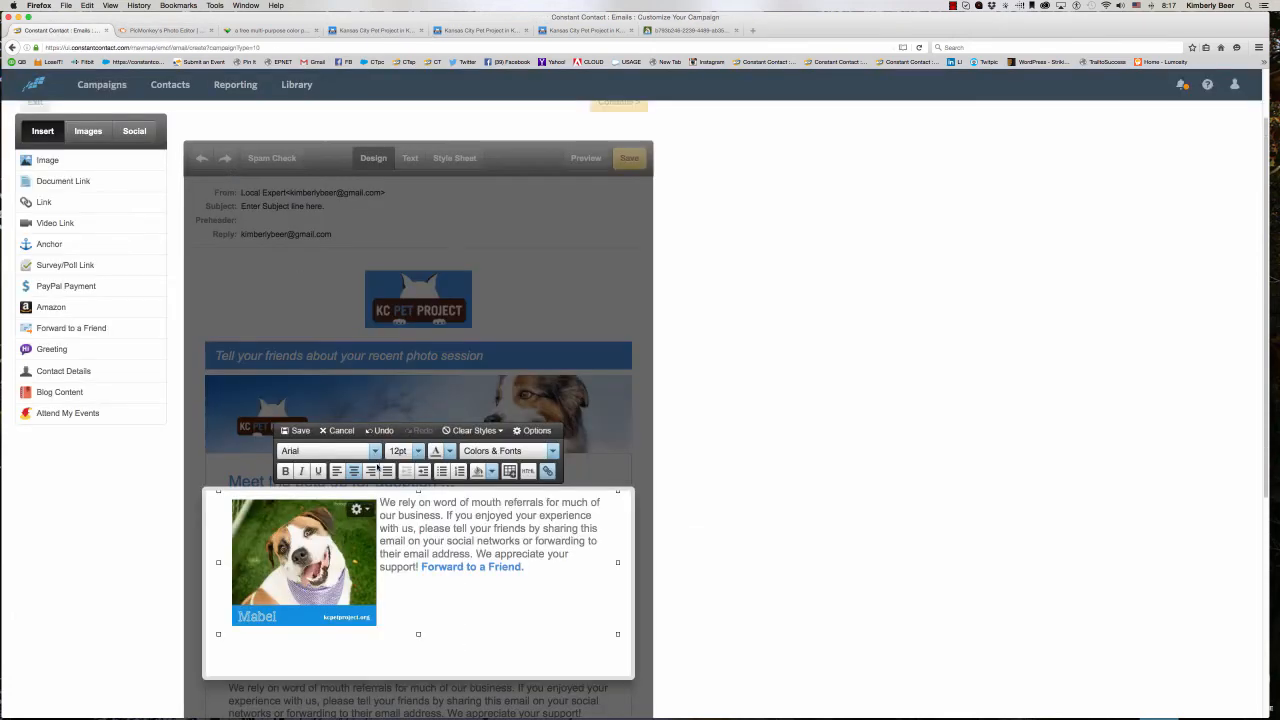
left_click_drag(420, 567, 380, 503)
right_click(388, 502)
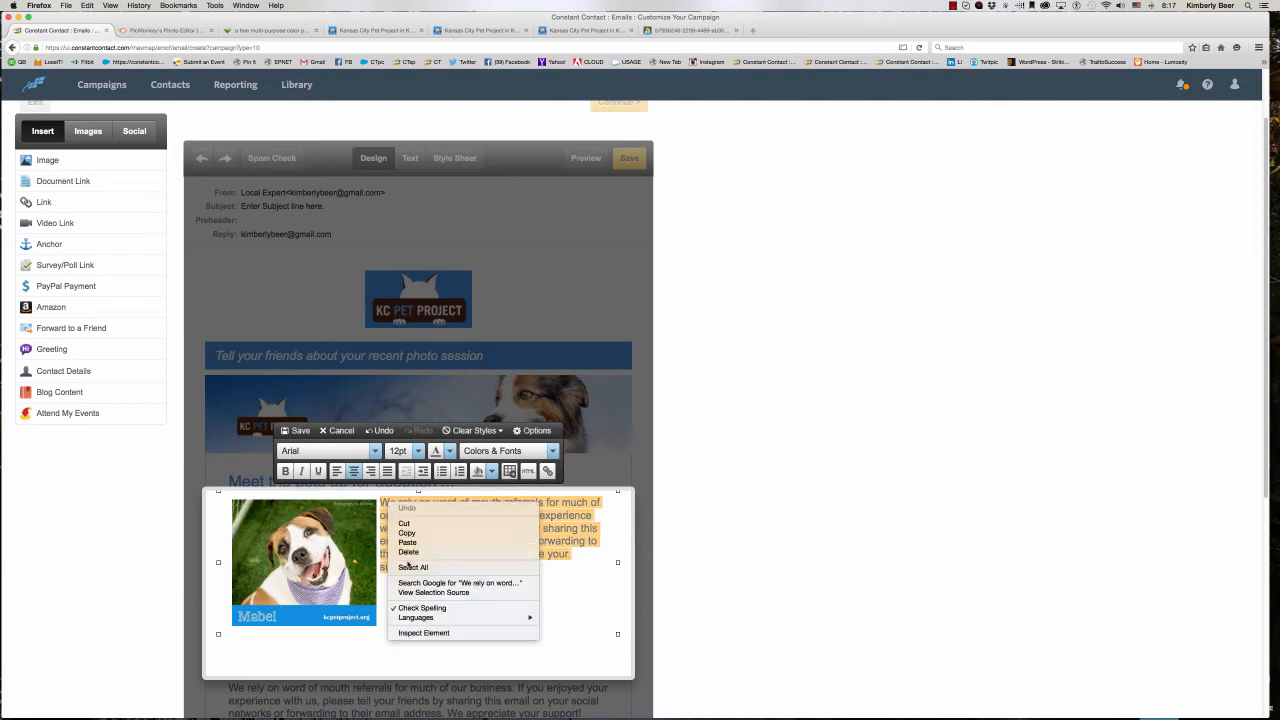
left_click(405, 546)
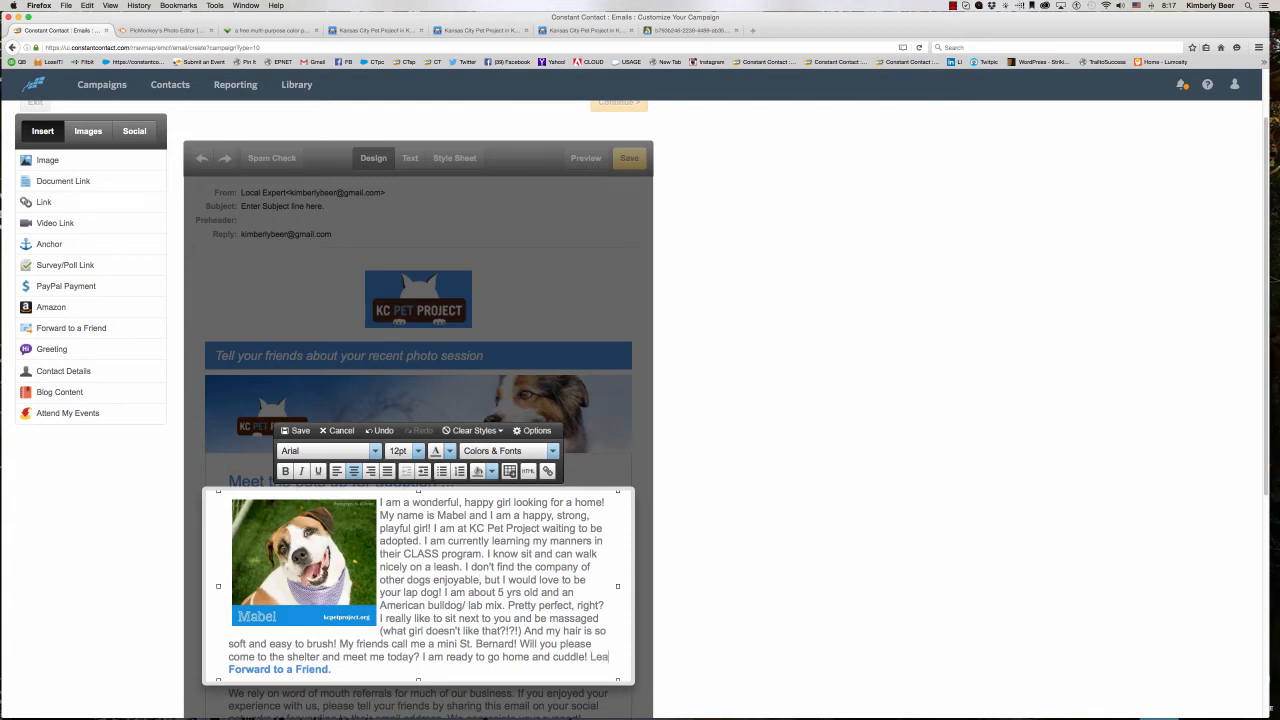
- Add "Learn More about Mabel!" before the Forward to a Friend link and start inserting a web link on that text
left_click(229, 669)
type("Learn ")
type("More about M")
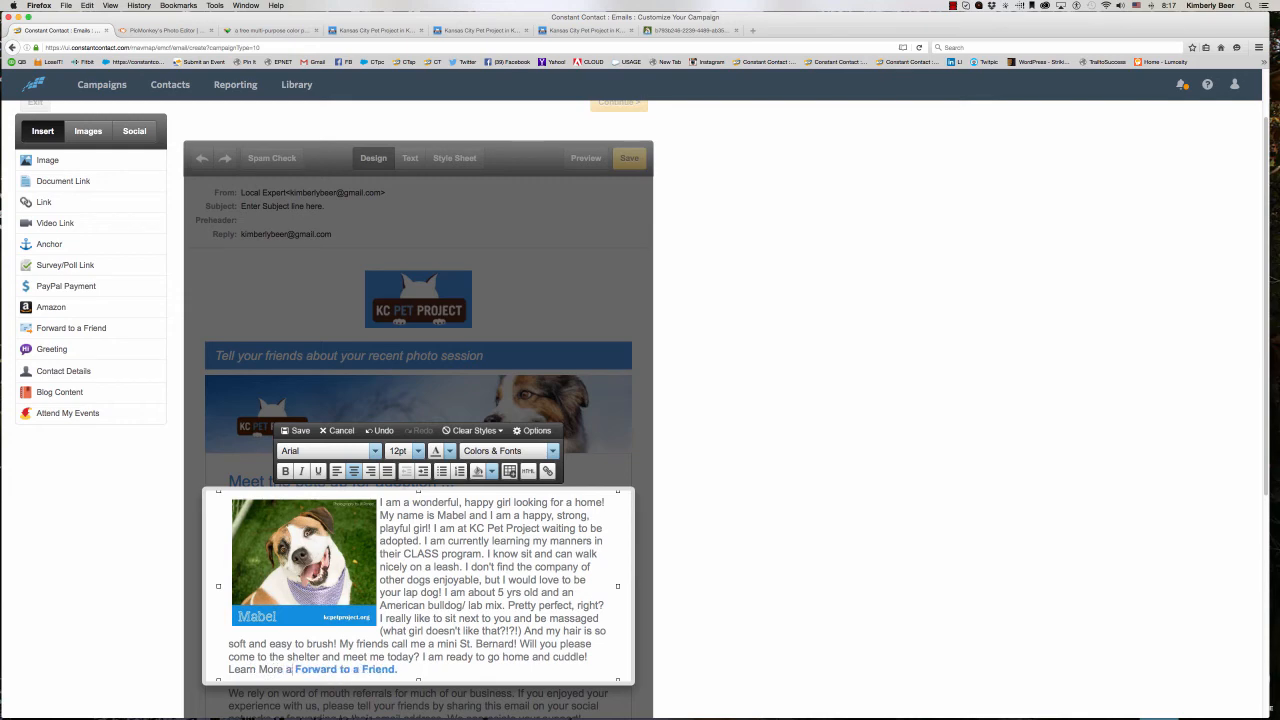
type("ab")
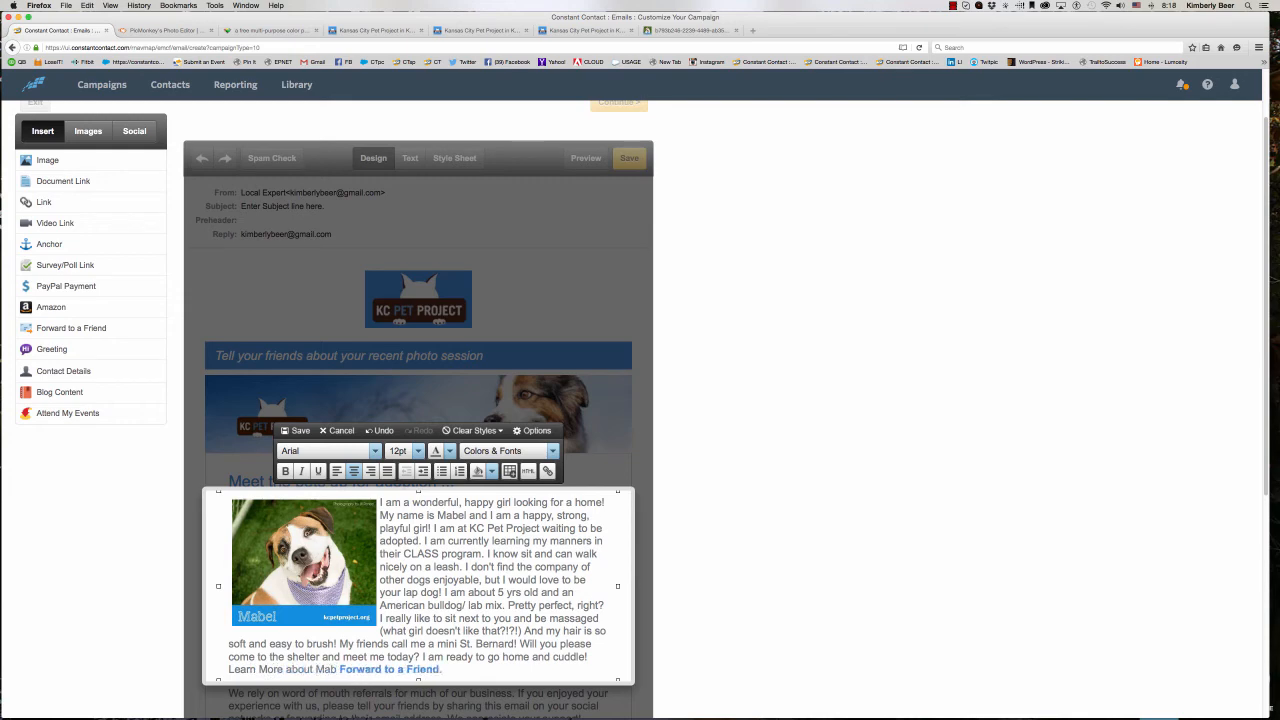
type("el!")
left_click_drag(349, 669, 228, 672)
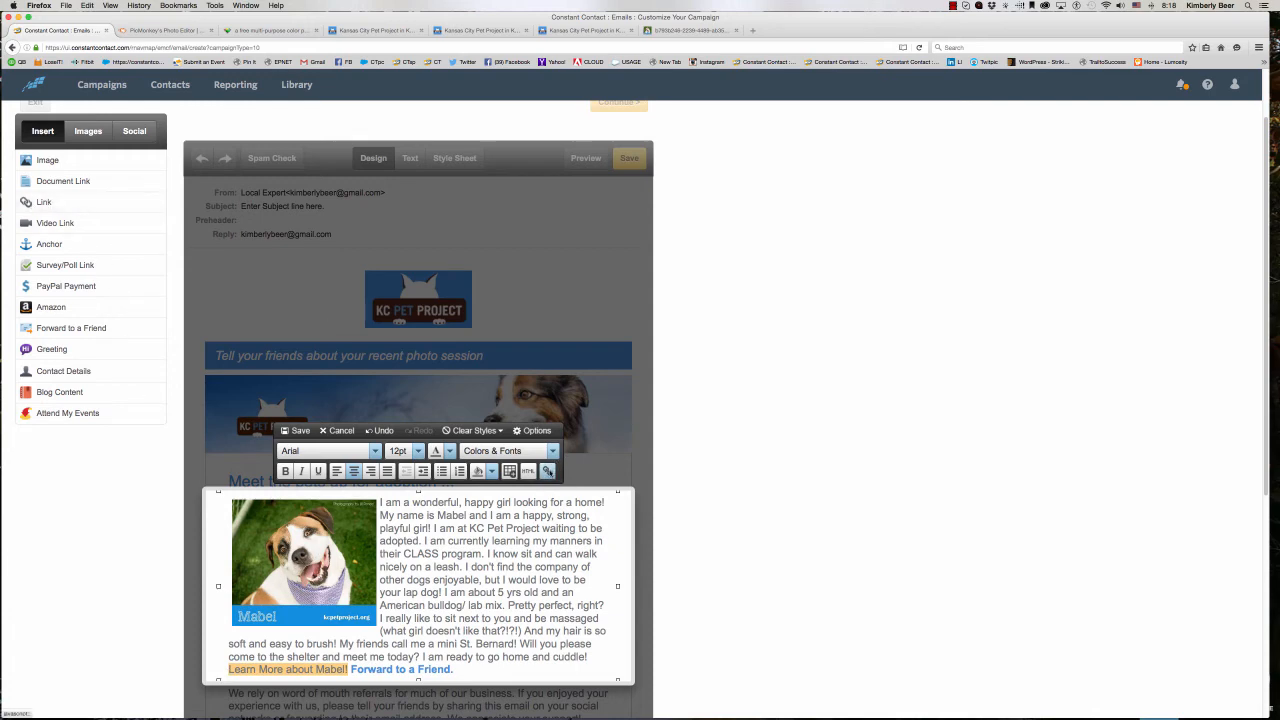
left_click(547, 471)
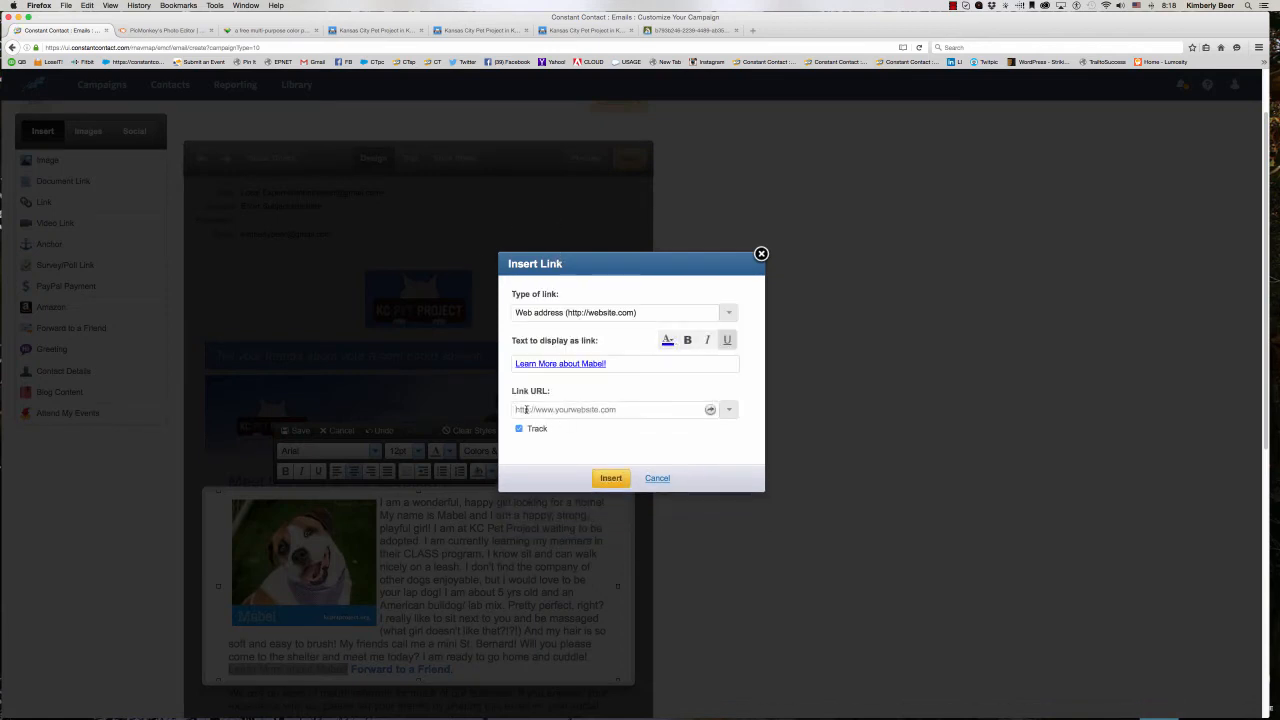
right_click(520, 409)
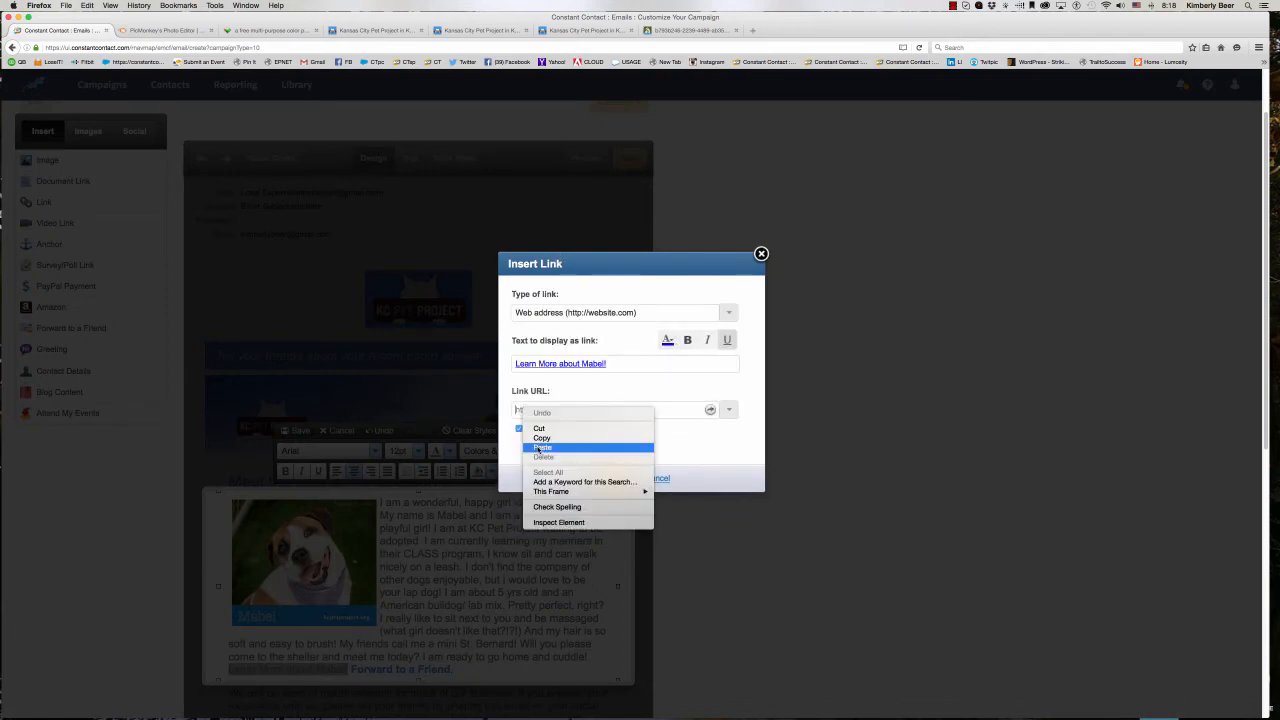
left_click(541, 447)
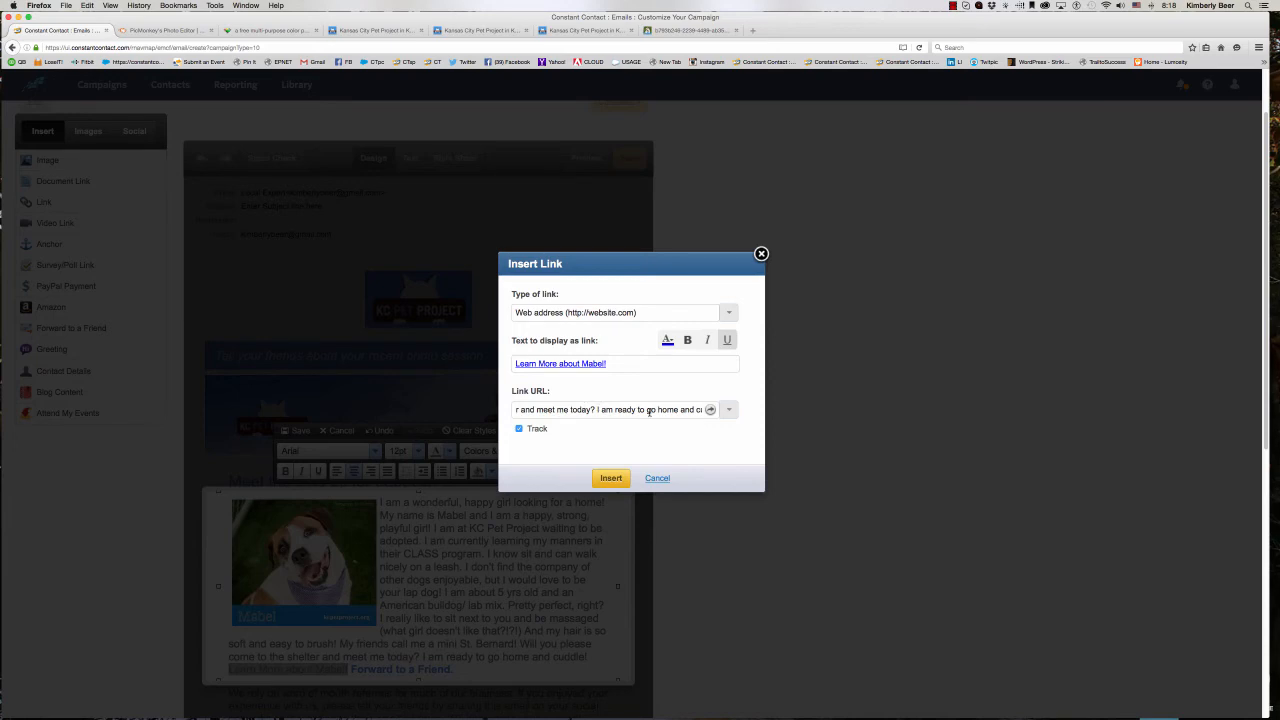
key("super+a")
key("BackSpace")
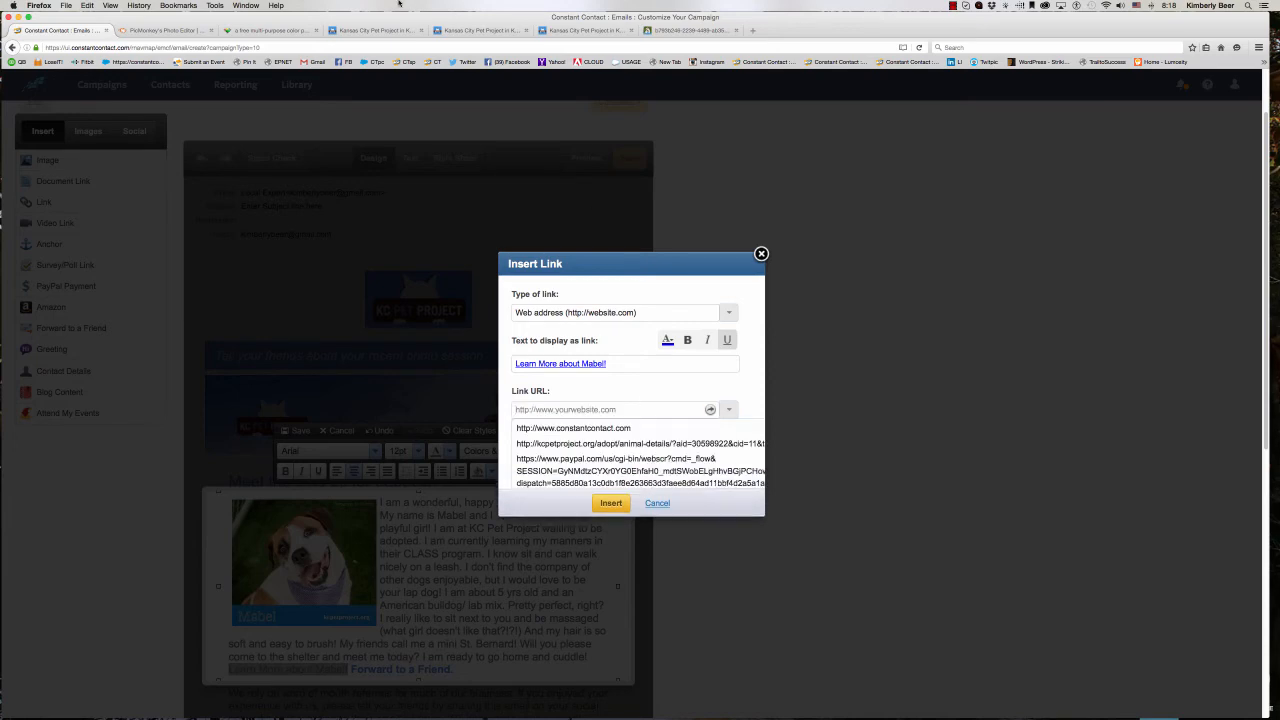
- Copy the web address of Mabel's Animal Details page and set it as the link URL for "Learn More about Mabel!"
left_click(372, 31)
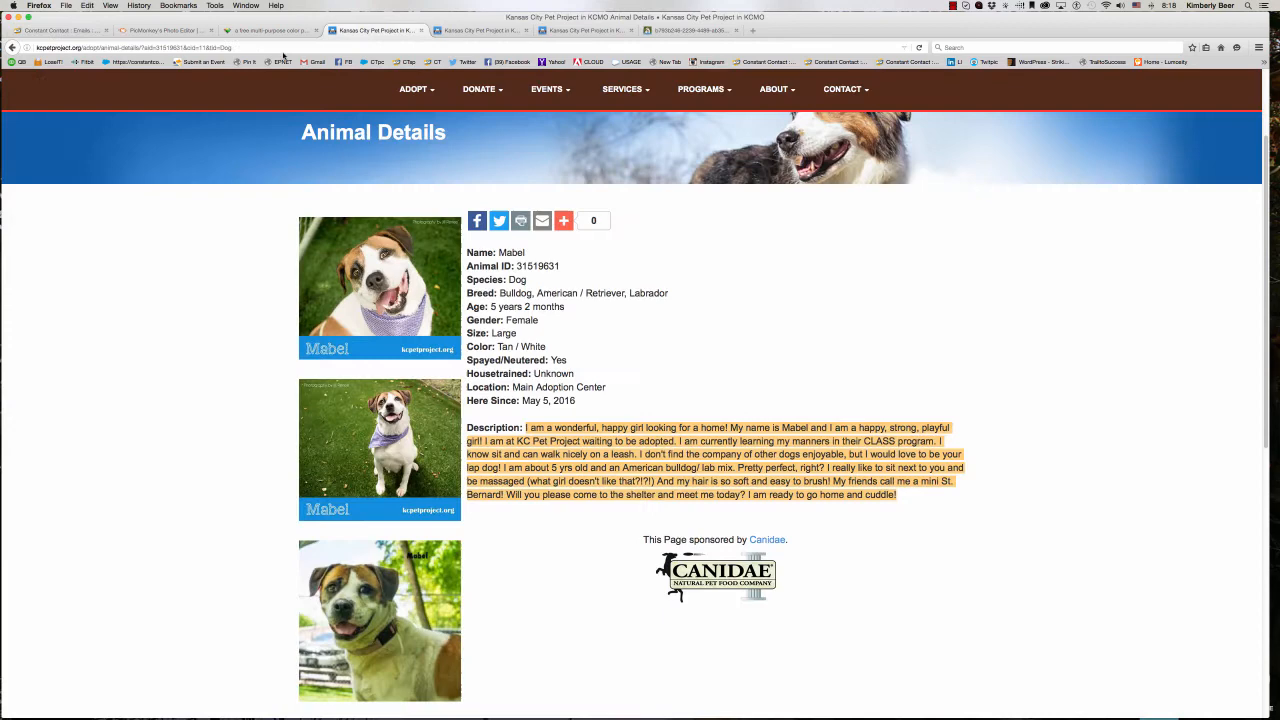
left_click(225, 48)
right_click(228, 48)
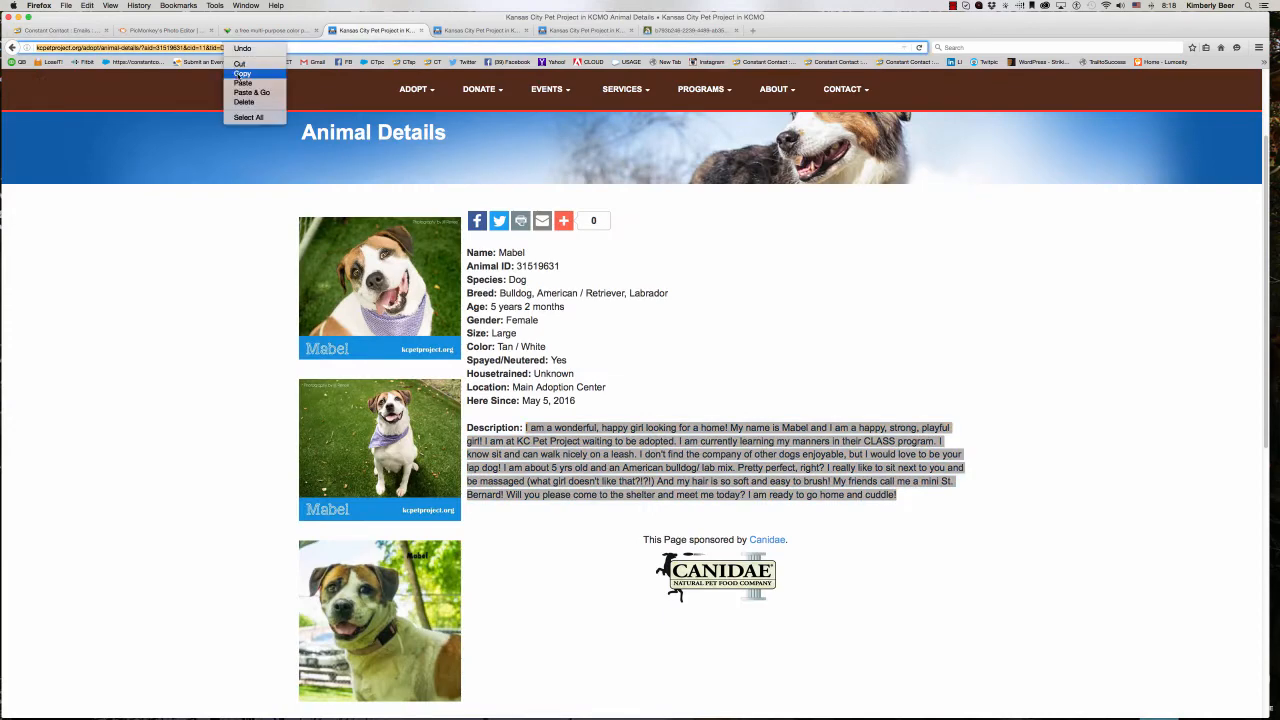
left_click(242, 74)
left_click(70, 32)
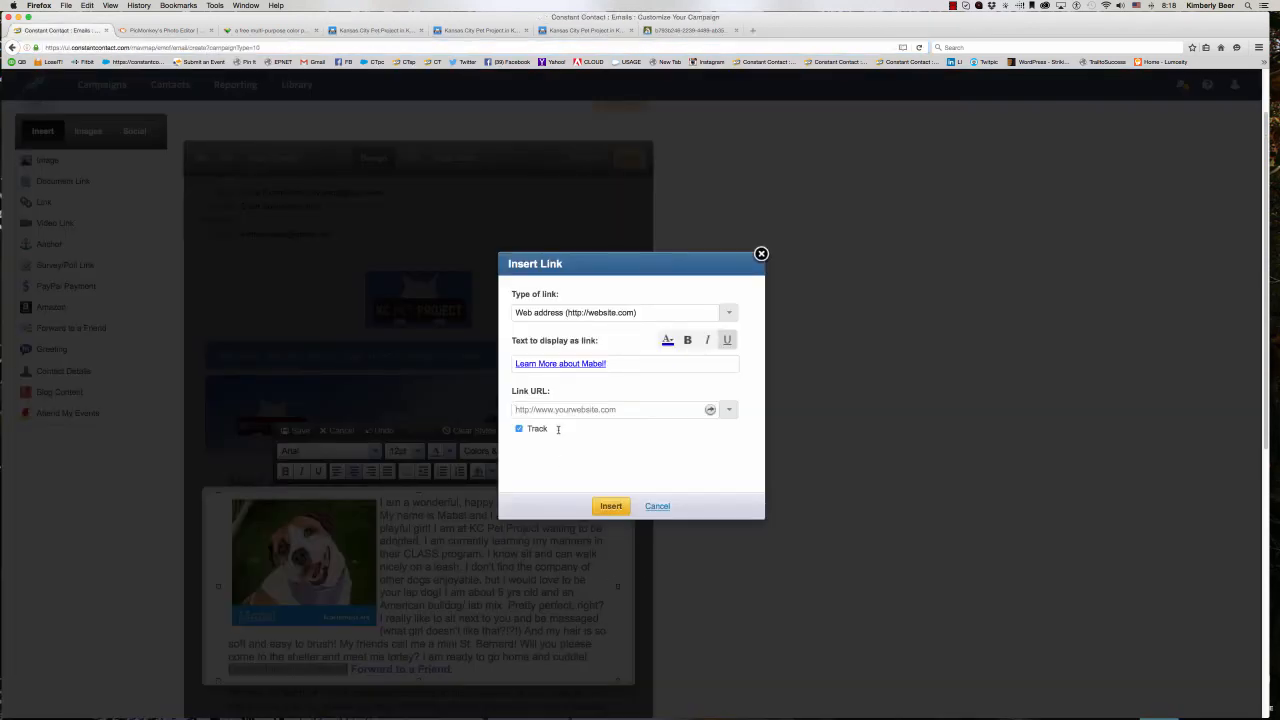
right_click(514, 408)
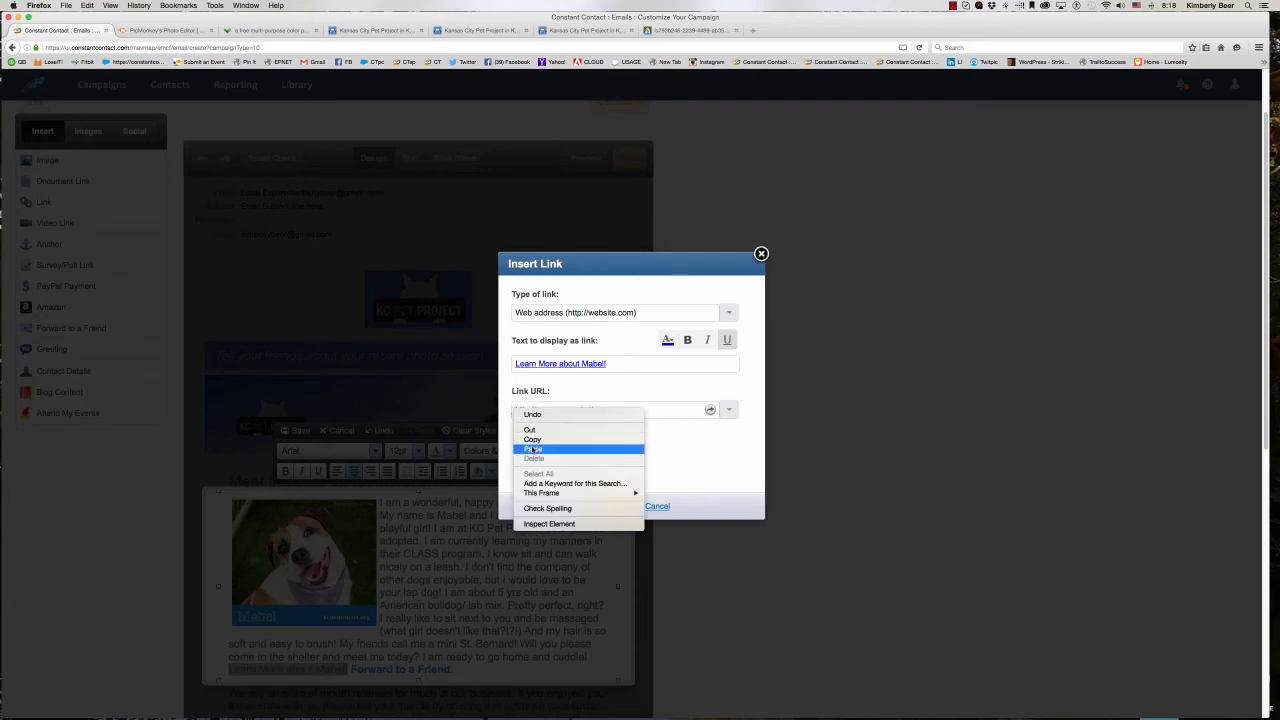
left_click(531, 449)
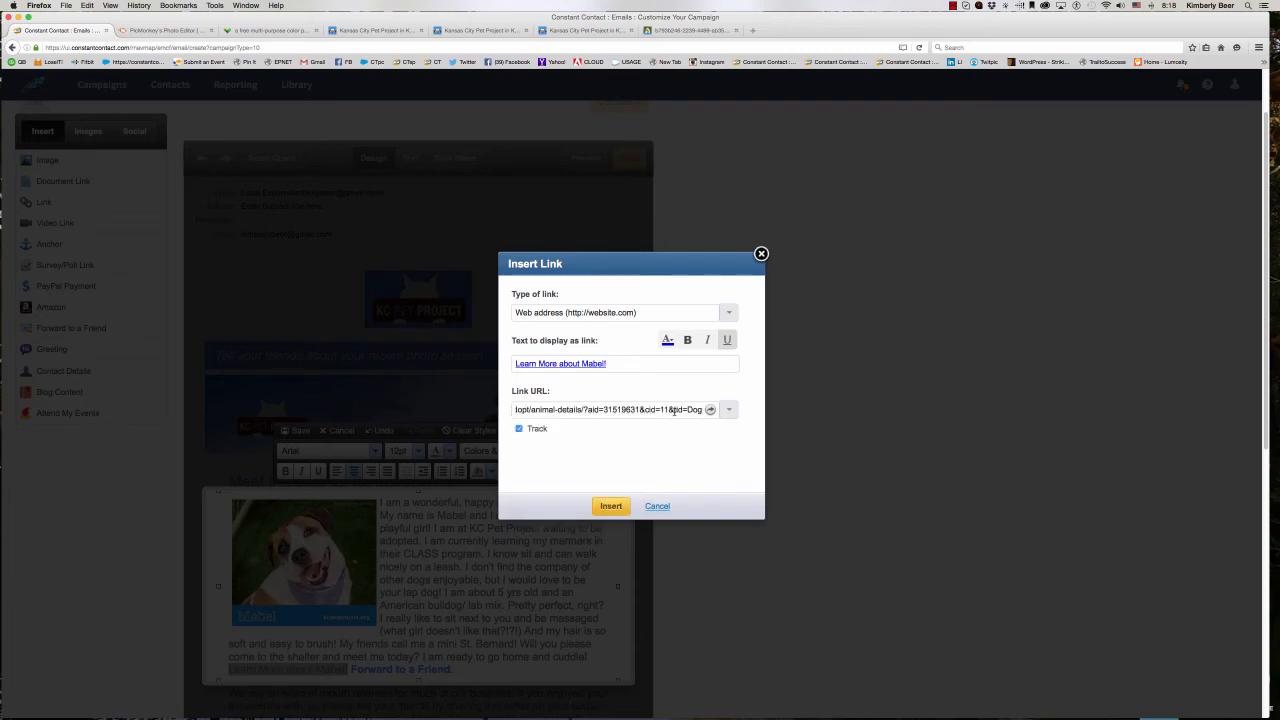
- Format the "Learn More about Mabel!" link in the recently used light blue and bold, and insert it
left_click(670, 341)
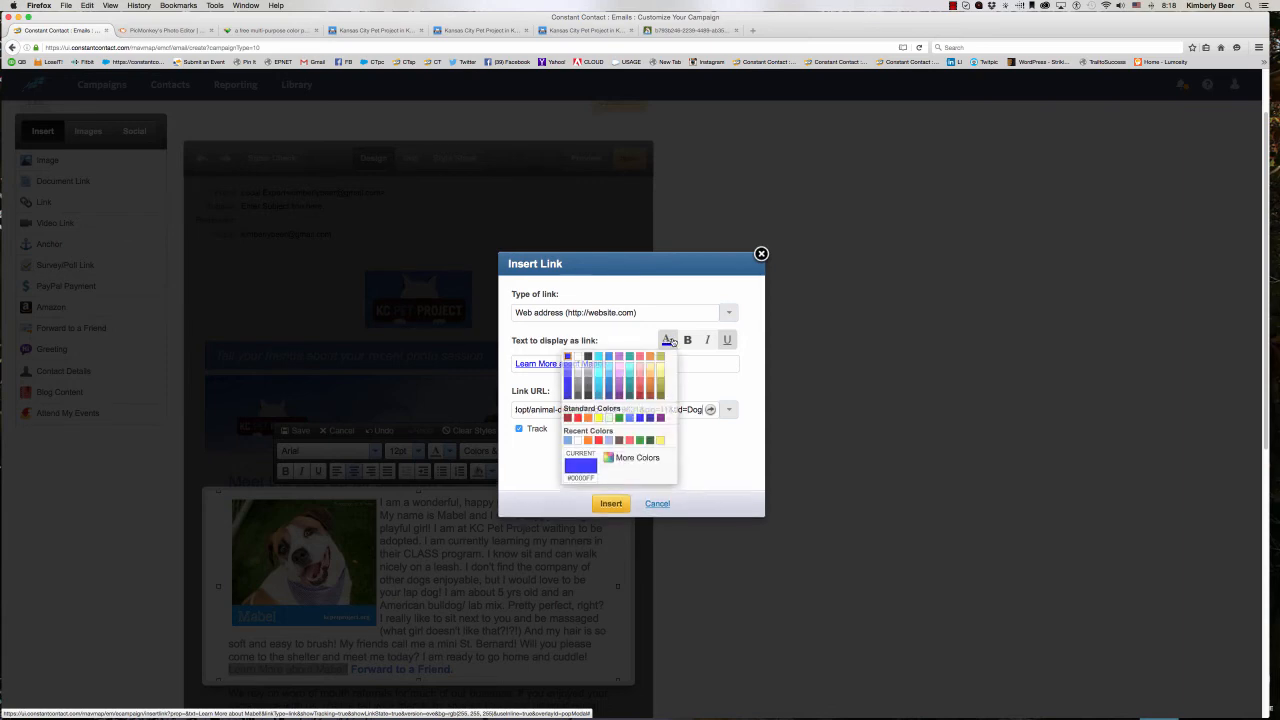
left_click(567, 441)
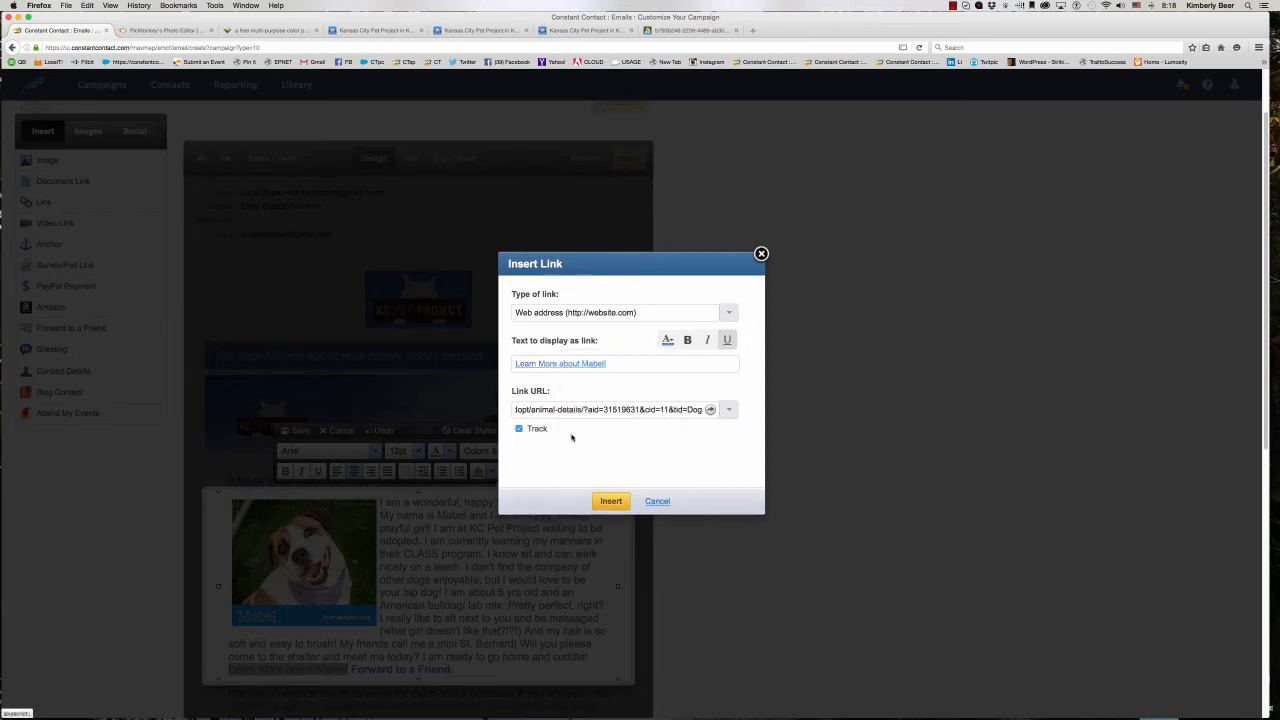
left_click(687, 340)
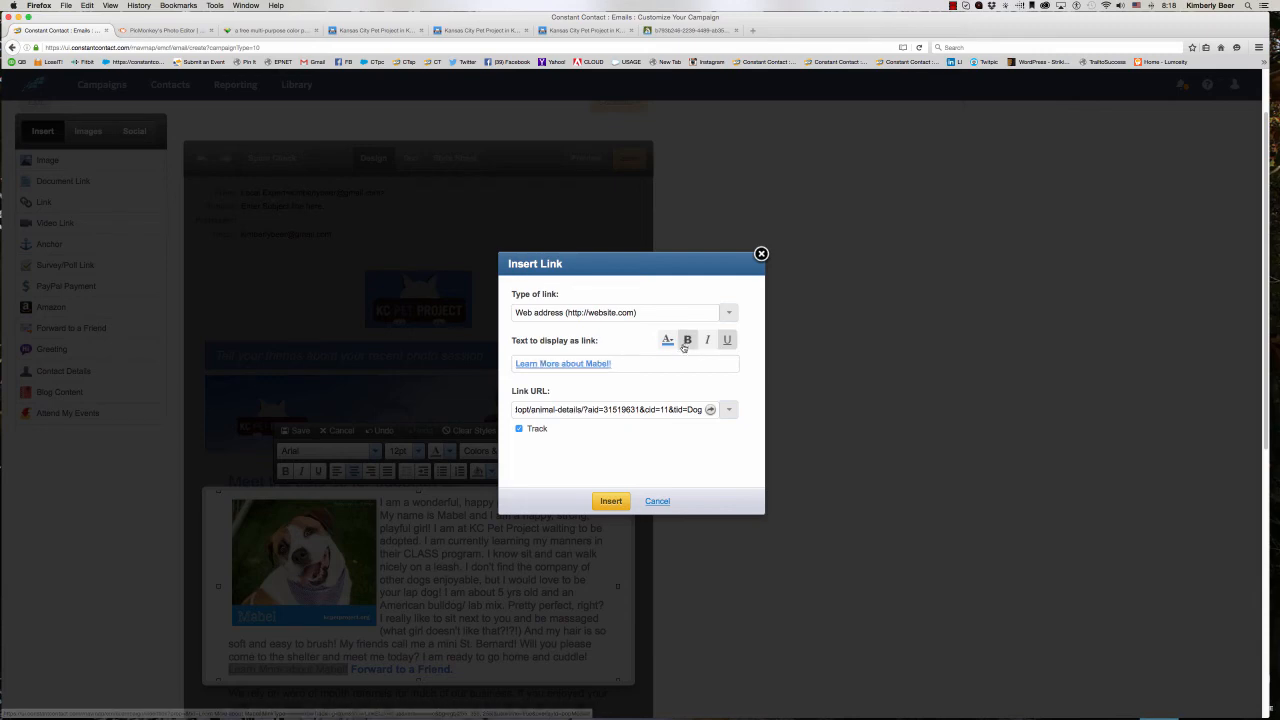
left_click(610, 502)
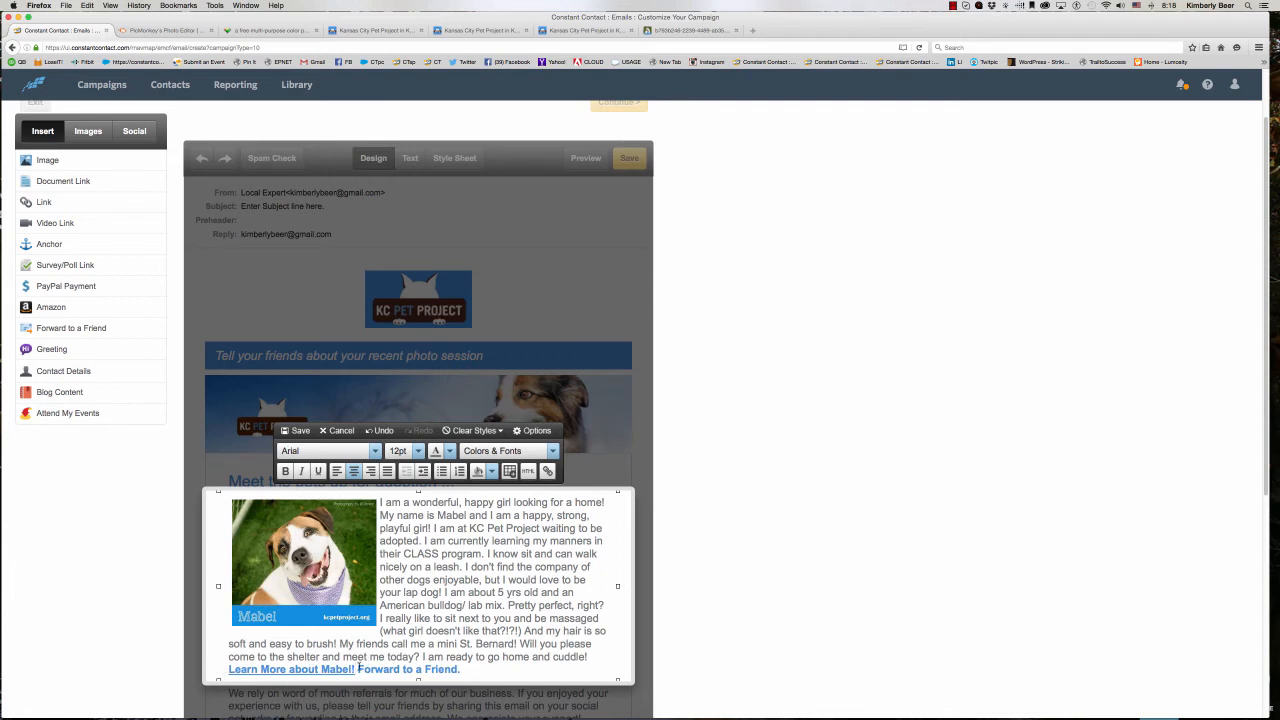
- Reword the forwarding link as "Forward Mabel to a Friend.", separate it from the Learn More link with "|" and save the block
left_click(358, 669)
type("Mabel")
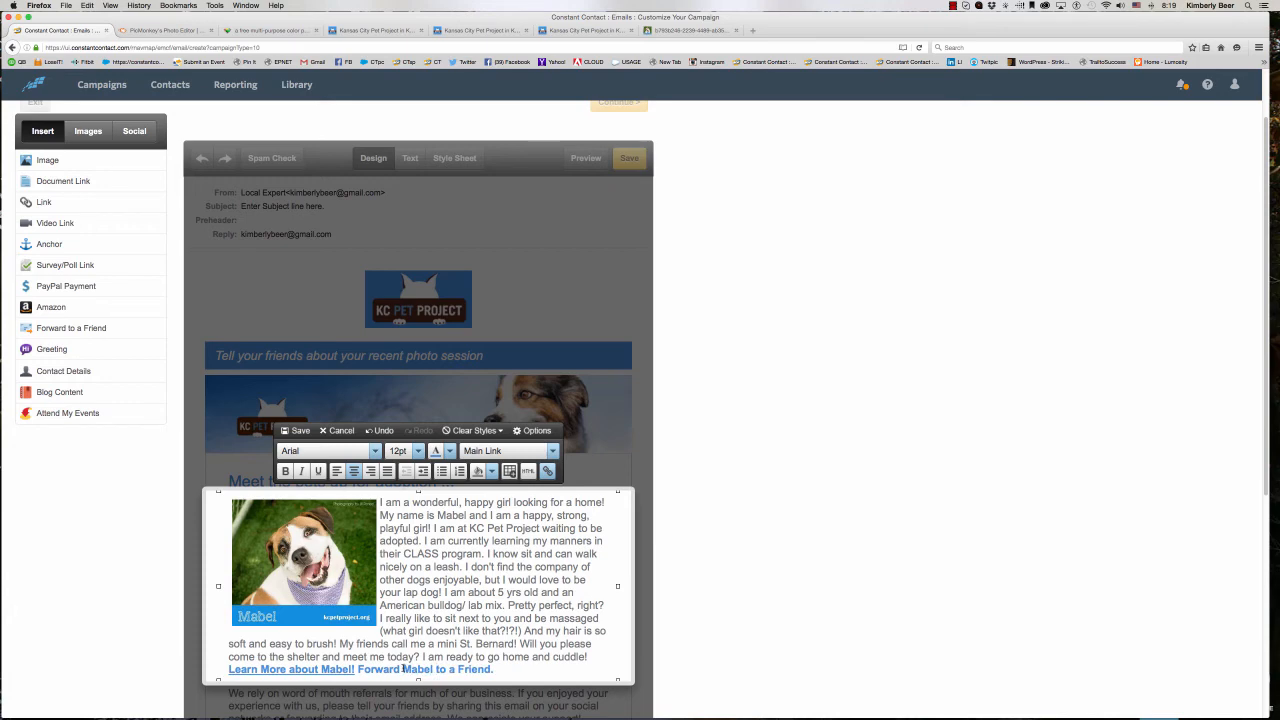
left_click(357, 670)
type("|")
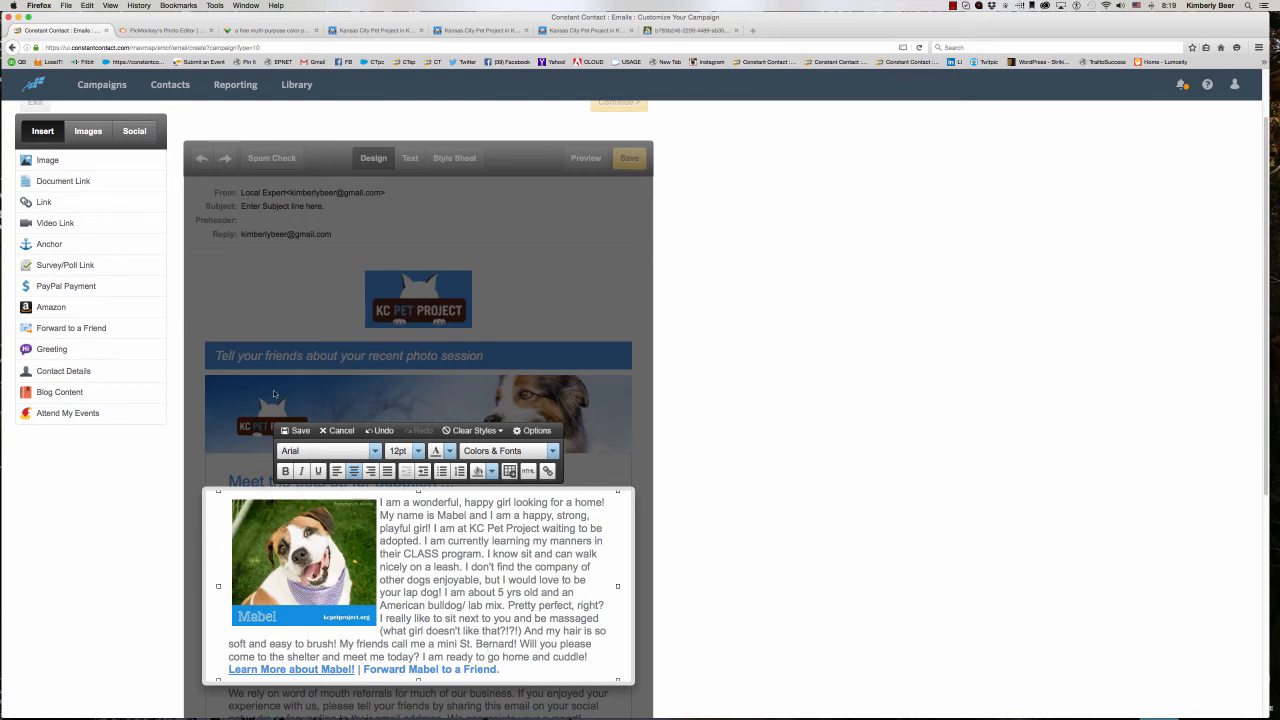
left_click(300, 436)
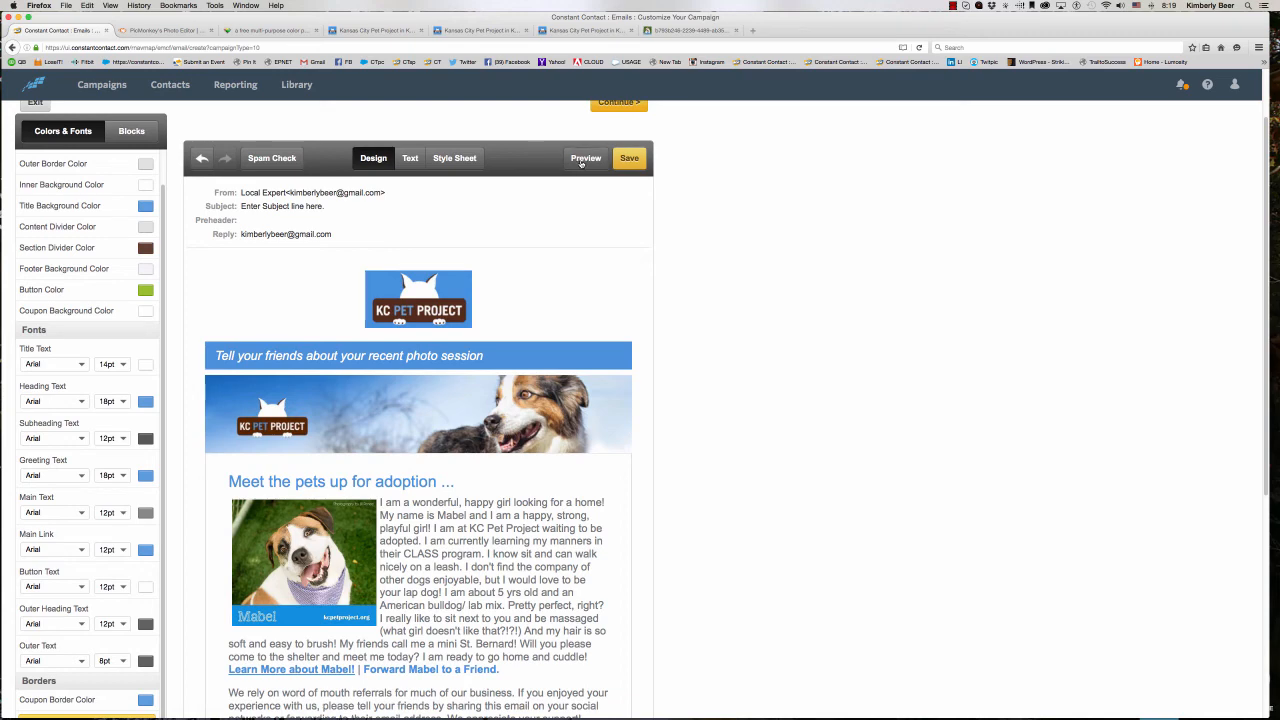
- Preview the email and test the "Learn More about Mabel!" link, closing the page it opens
left_click(584, 158)
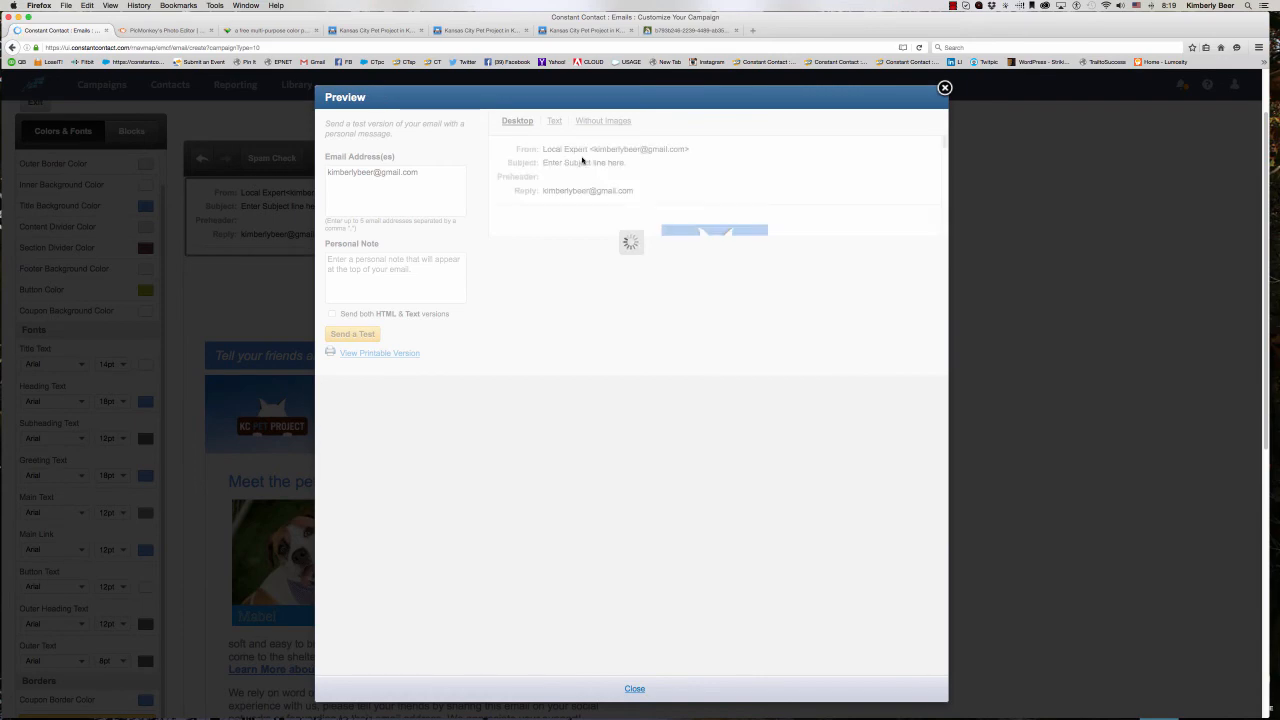
scroll(645, 325, "down", 5)
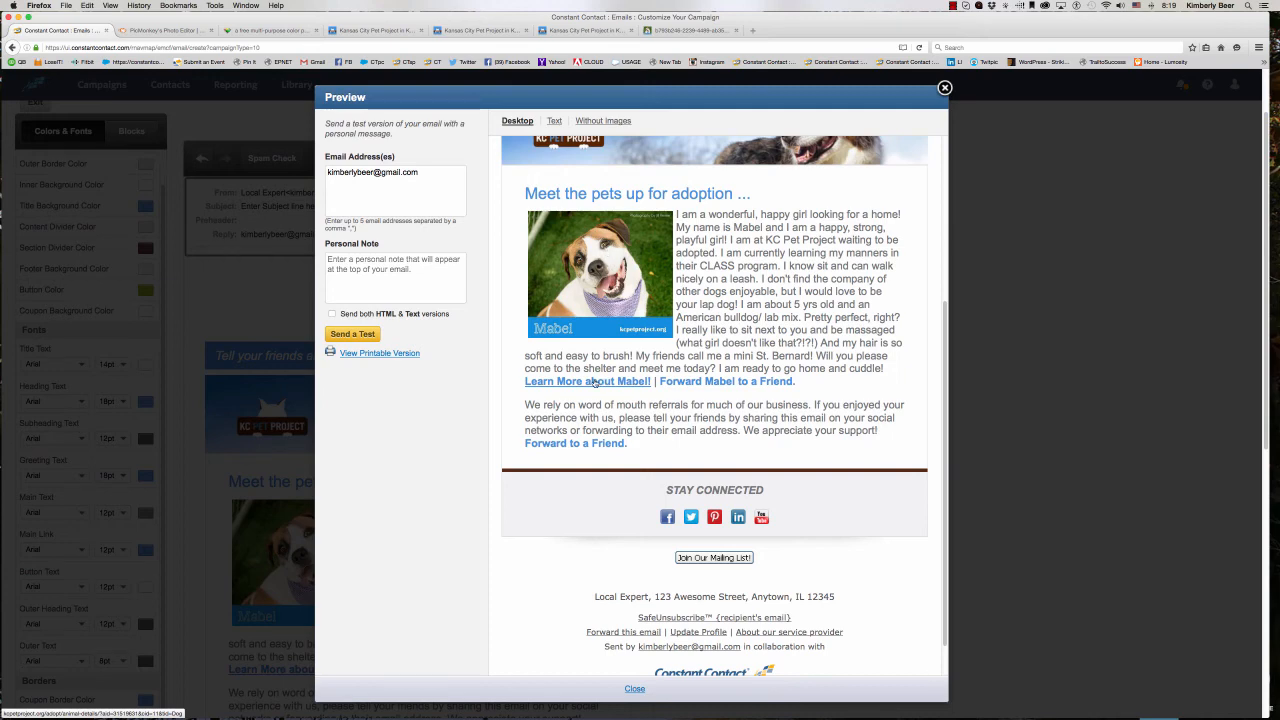
left_click(570, 382)
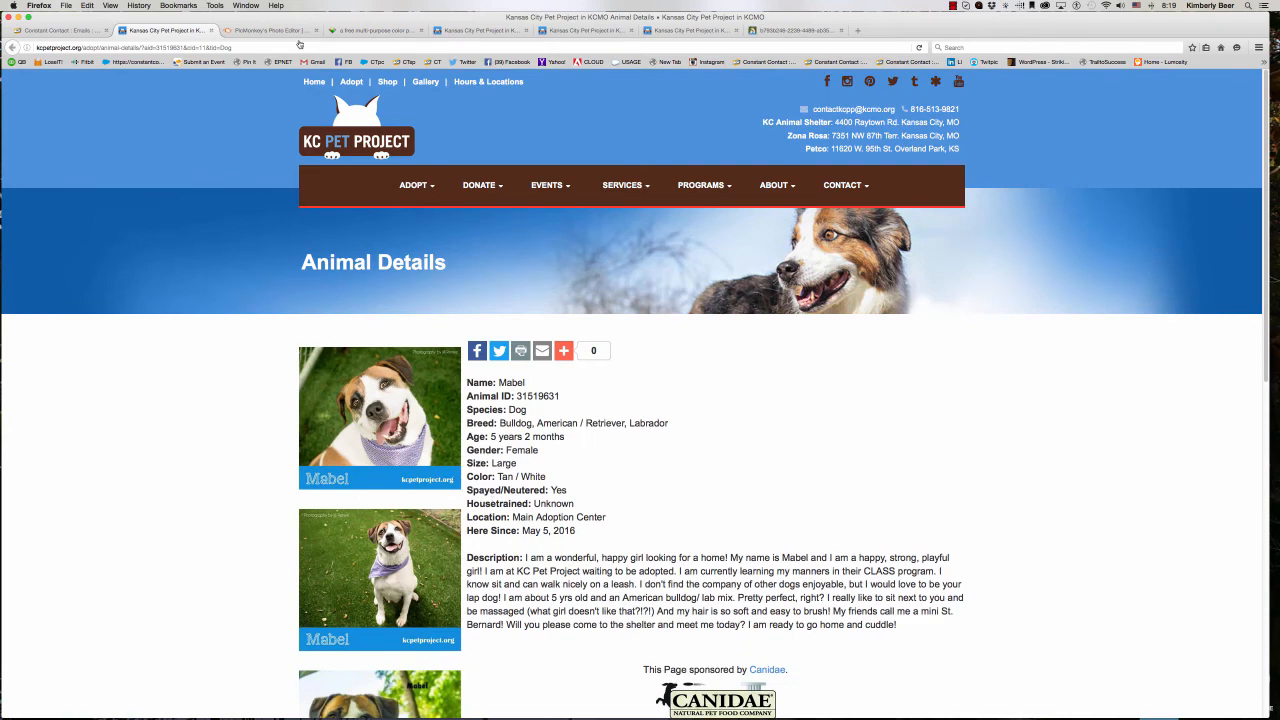
left_click(211, 31)
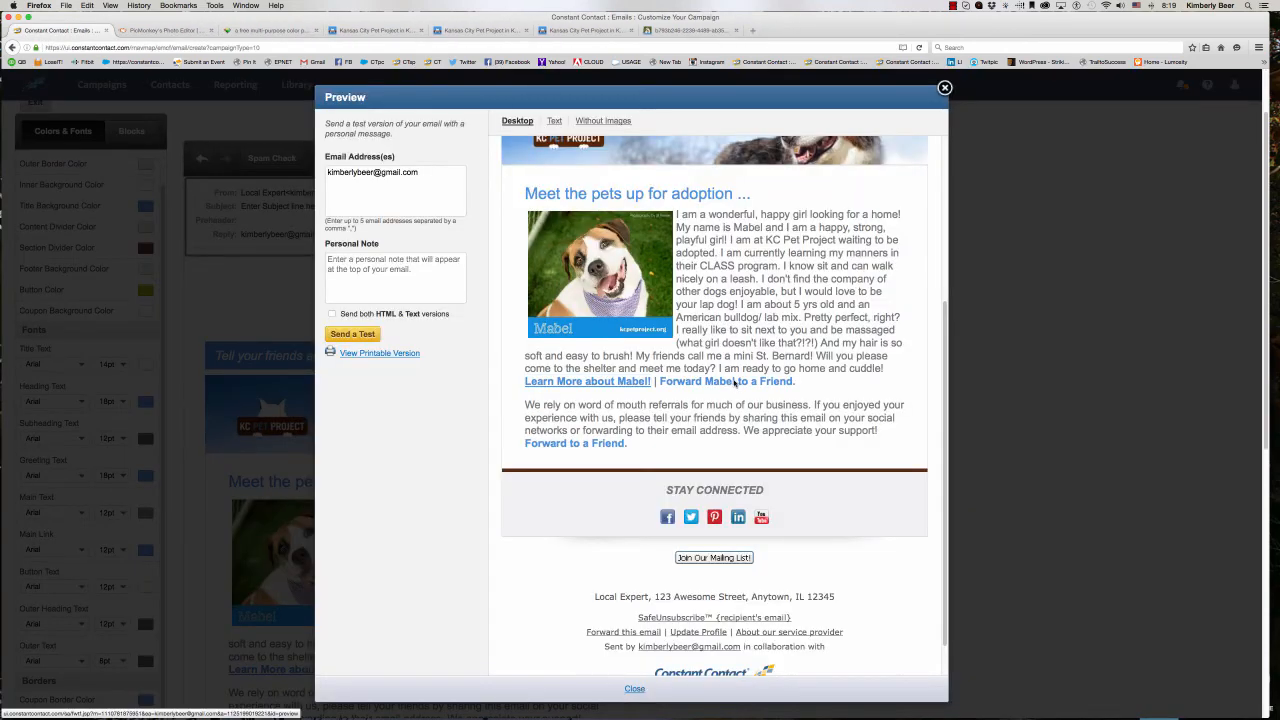
- Test the "Forward Mabel to a Friend" link, examine the forwarding form, and close both the form and the preview
left_click(738, 382)
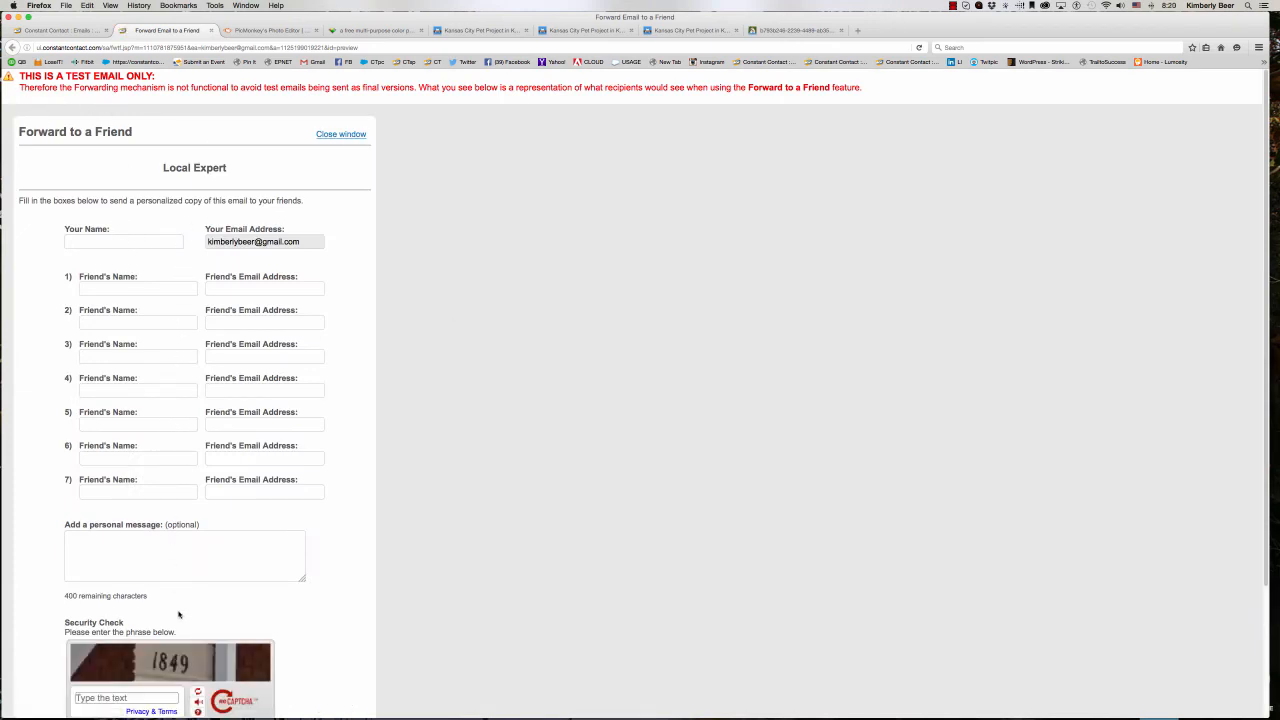
scroll(173, 259, "down", 1)
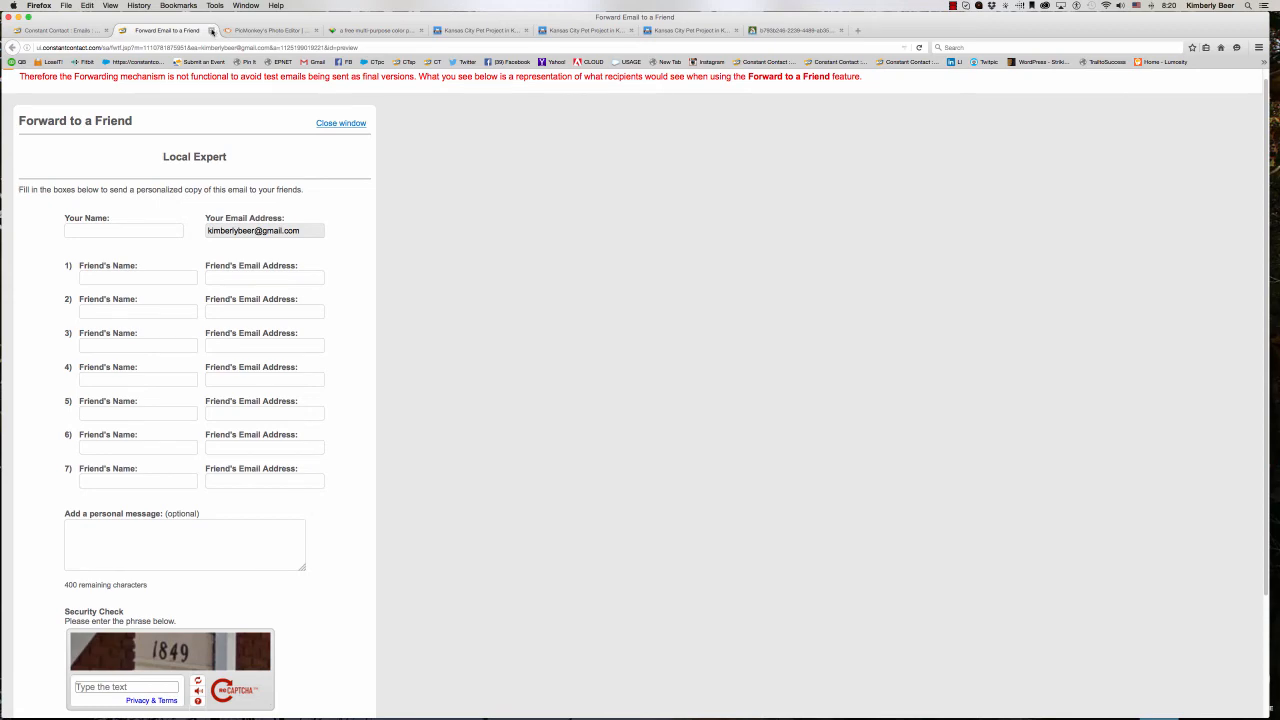
left_click(211, 31)
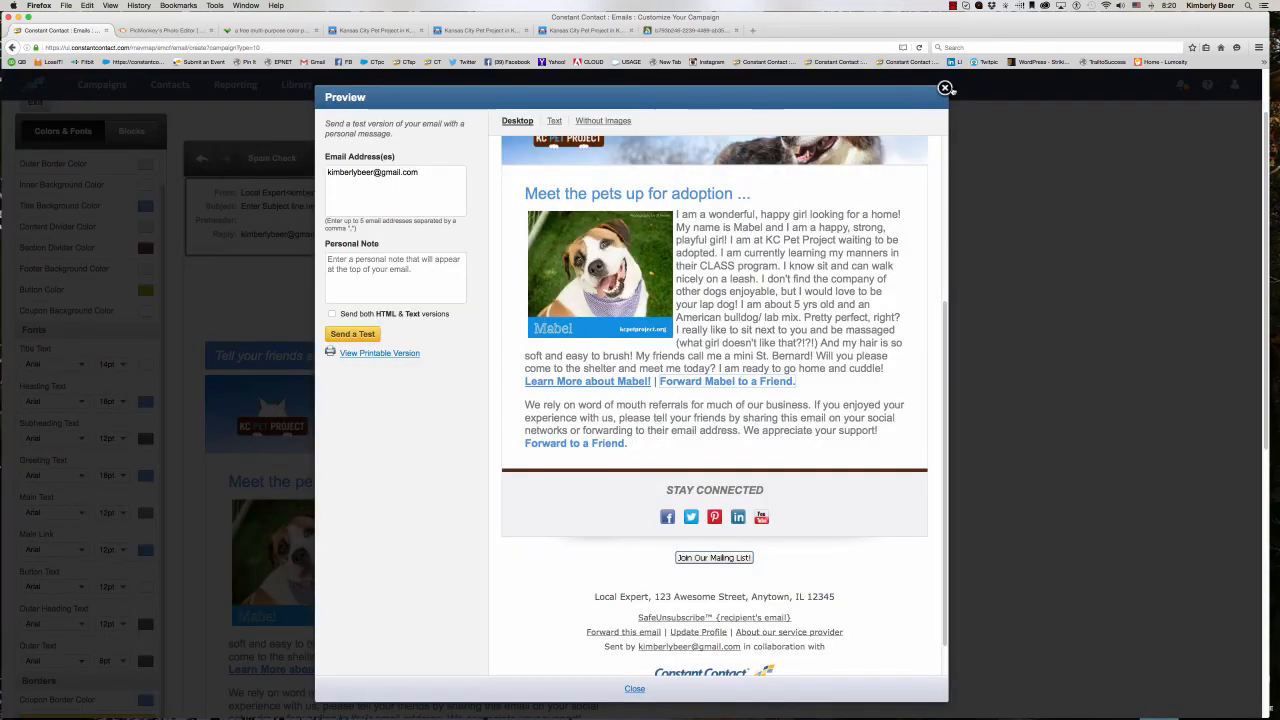
left_click(944, 88)
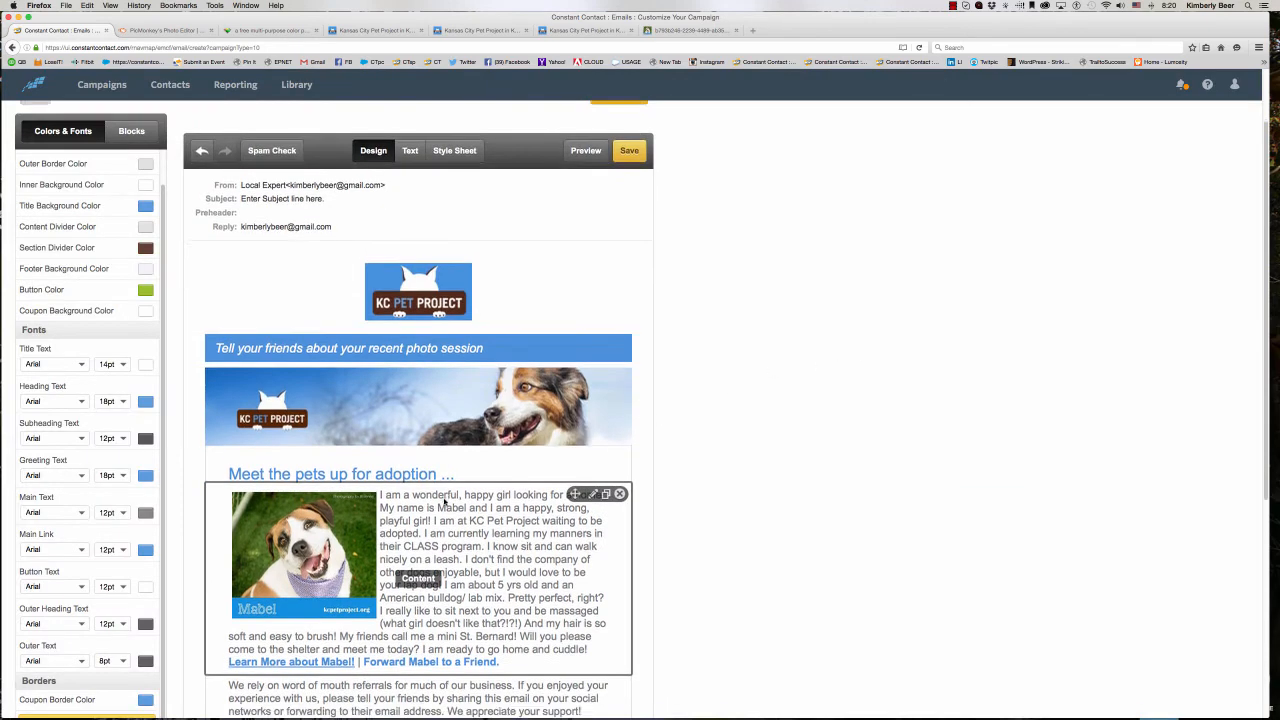
- Open the word-of-mouth referrals text block and upload moose.jpg from the desktop's getting-started folder to the image library
scroll(445, 501, "down", 4)
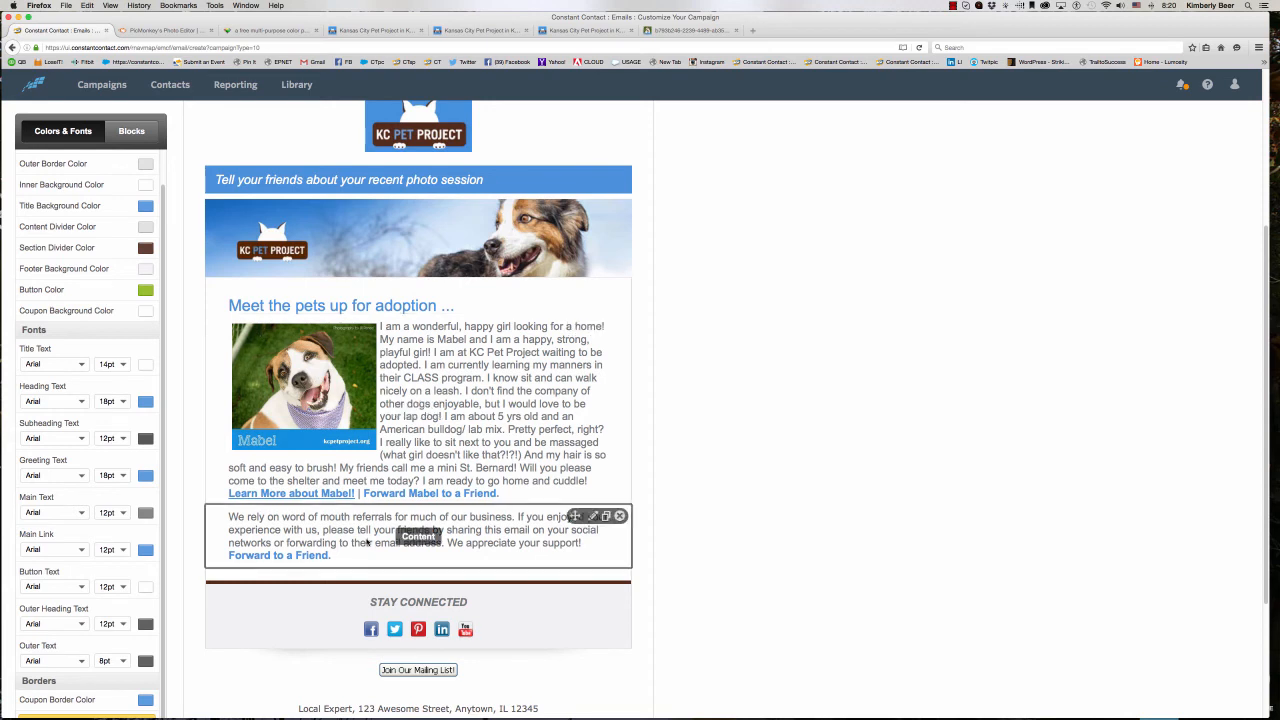
left_click(262, 537)
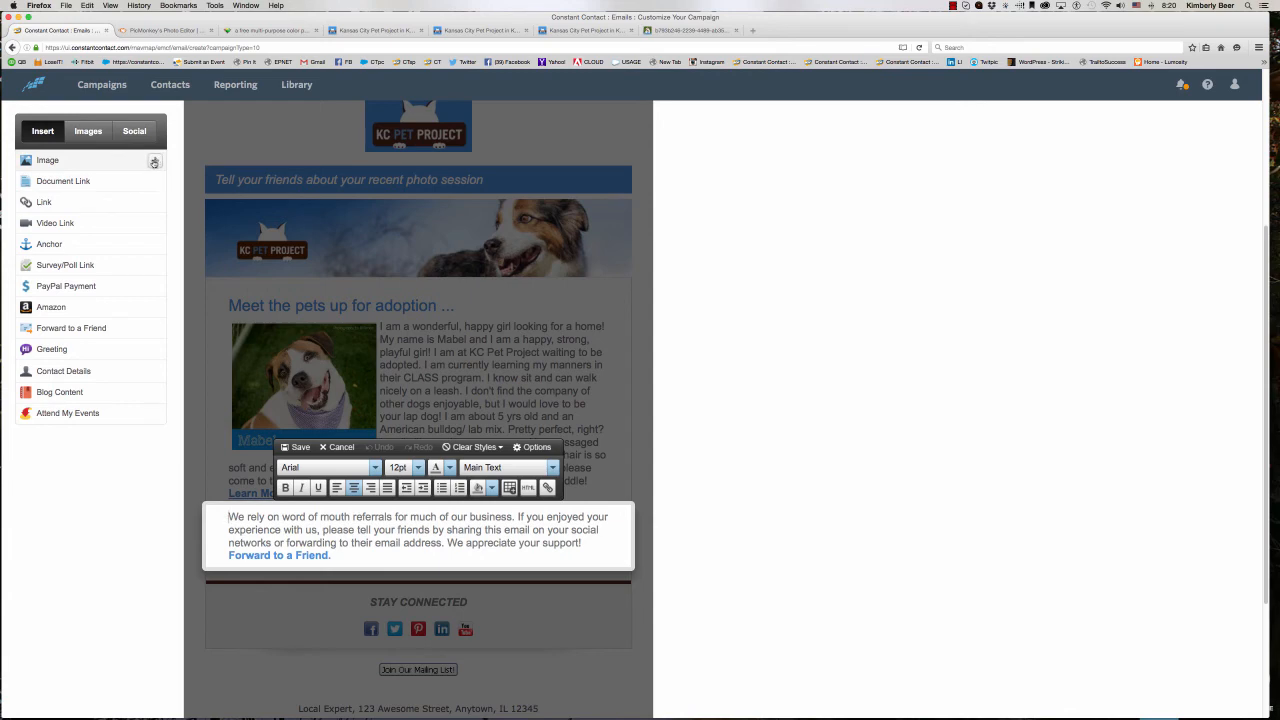
left_click(154, 162)
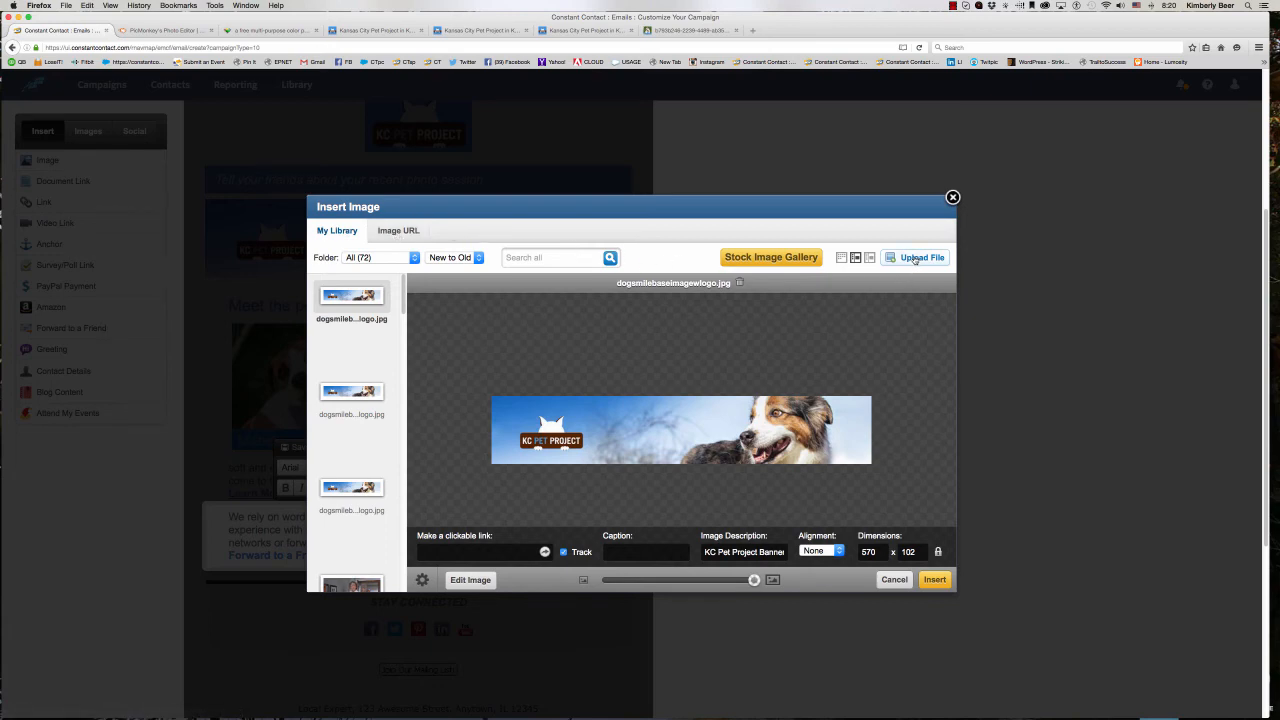
left_click(914, 259)
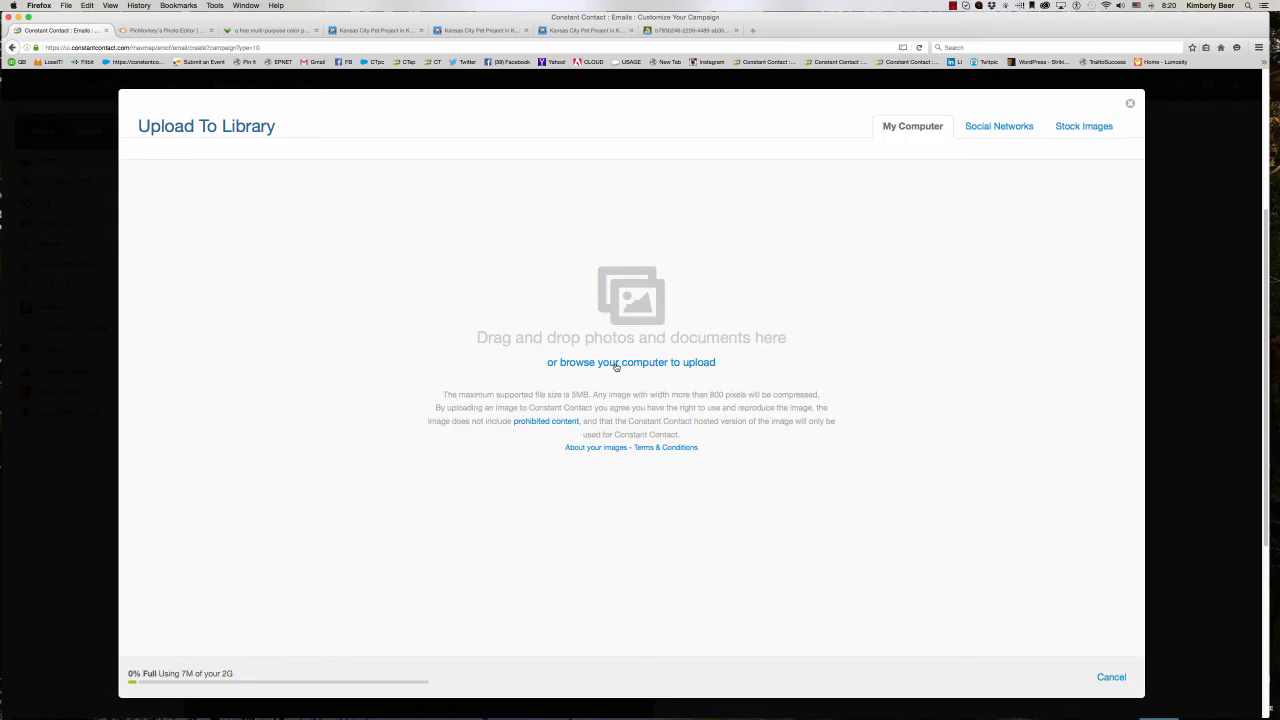
left_click(390, 348)
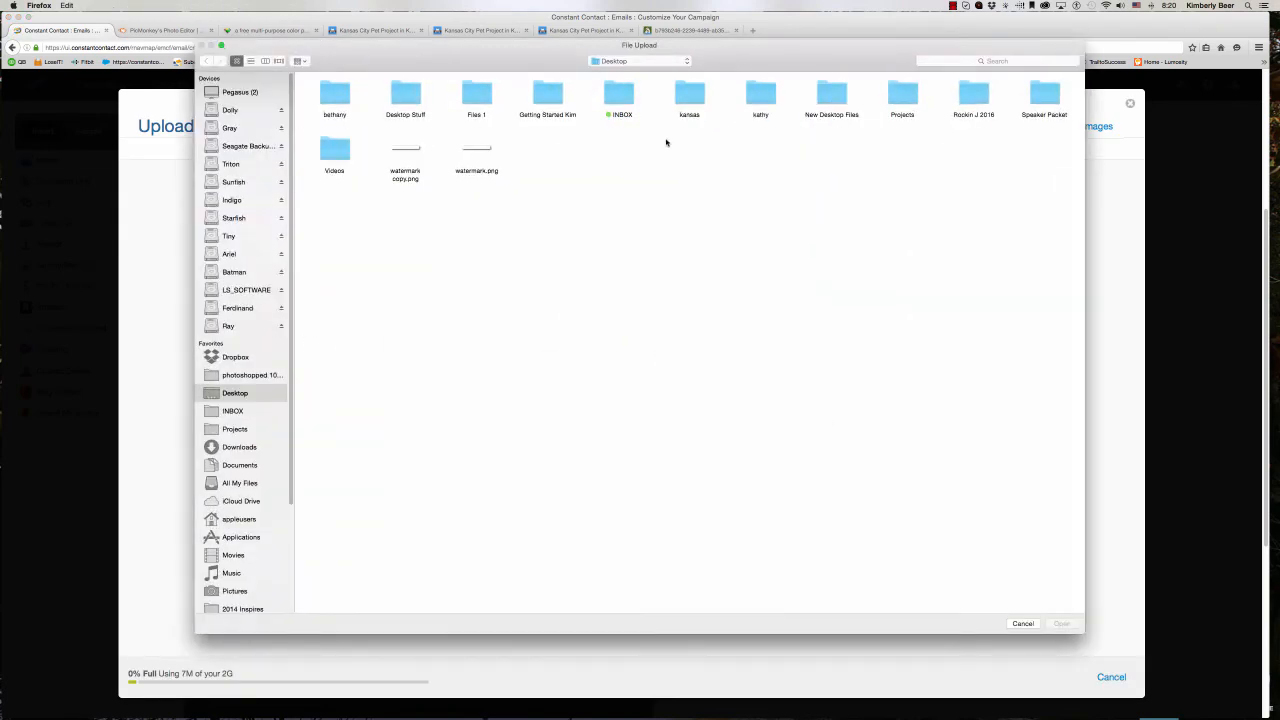
double_click(550, 94)
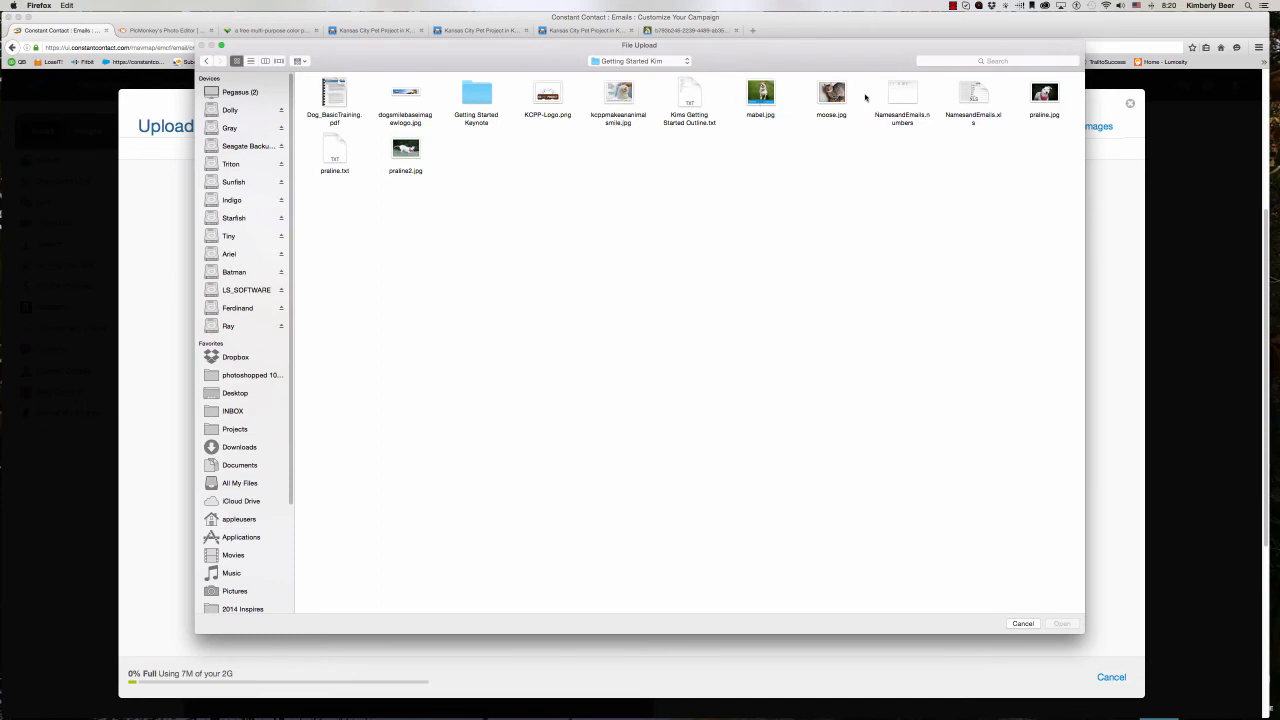
left_click(840, 96)
left_click(1064, 626)
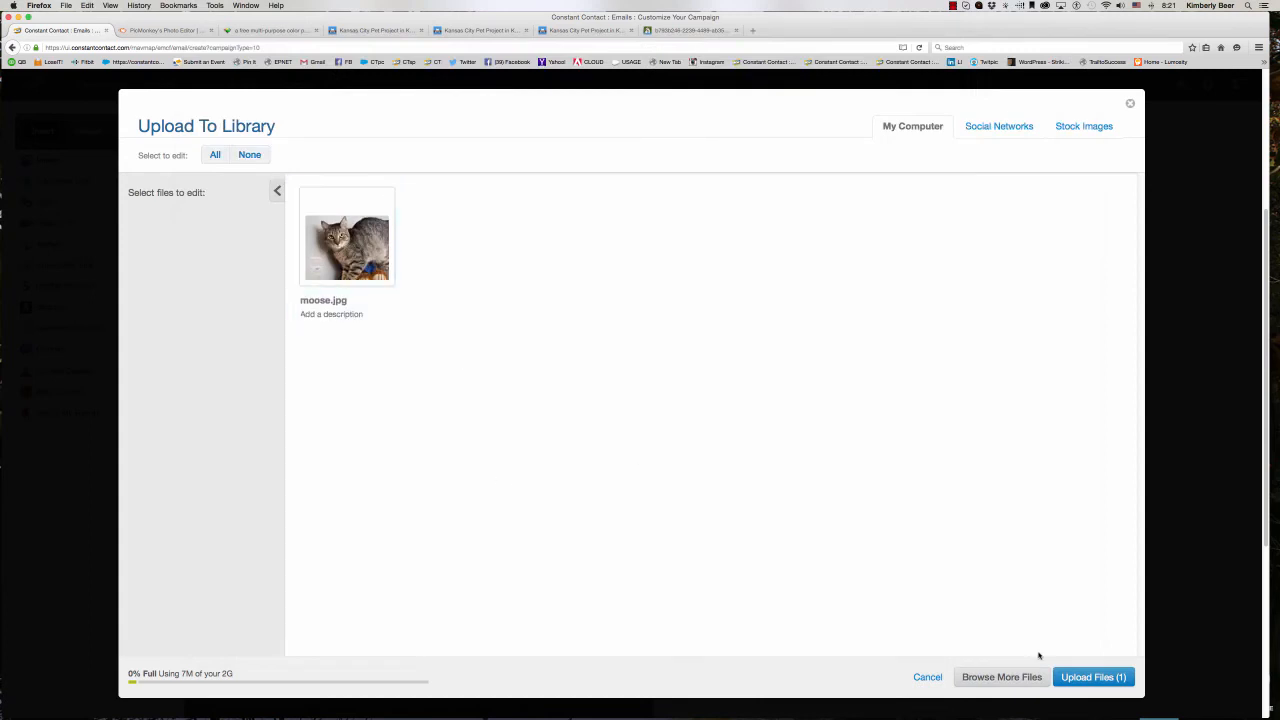
left_click(1076, 679)
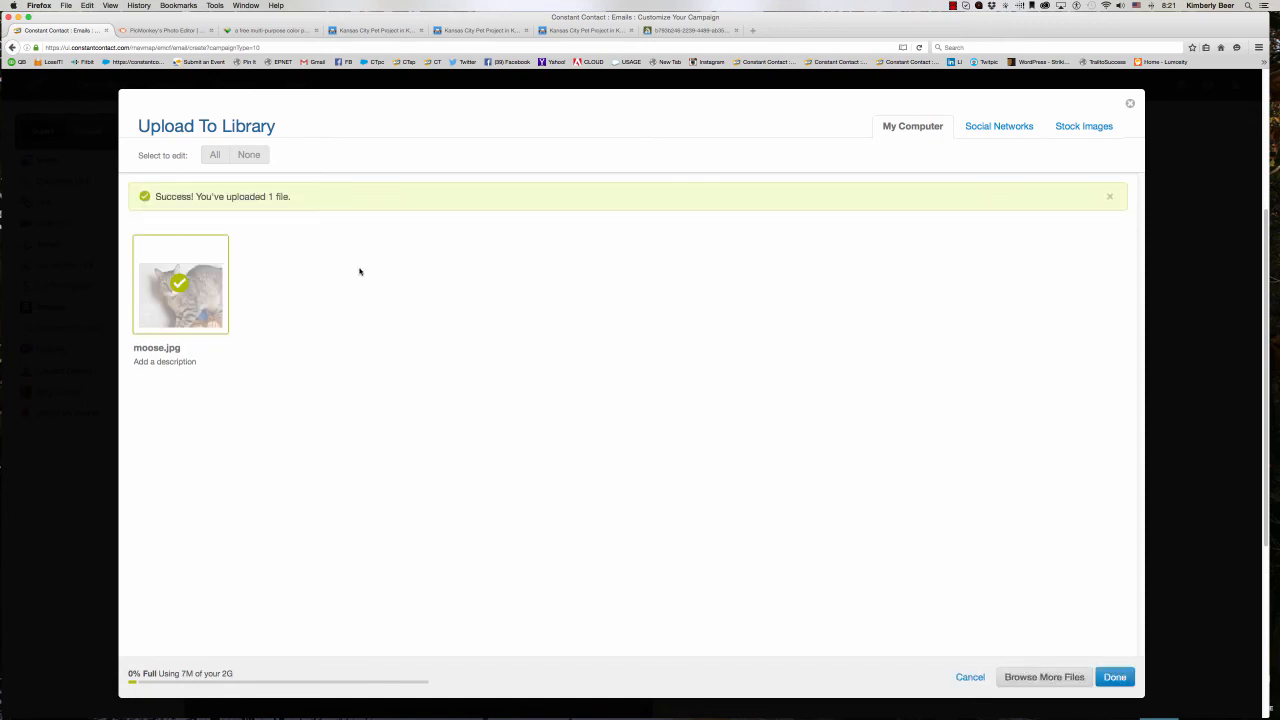
left_click(1114, 677)
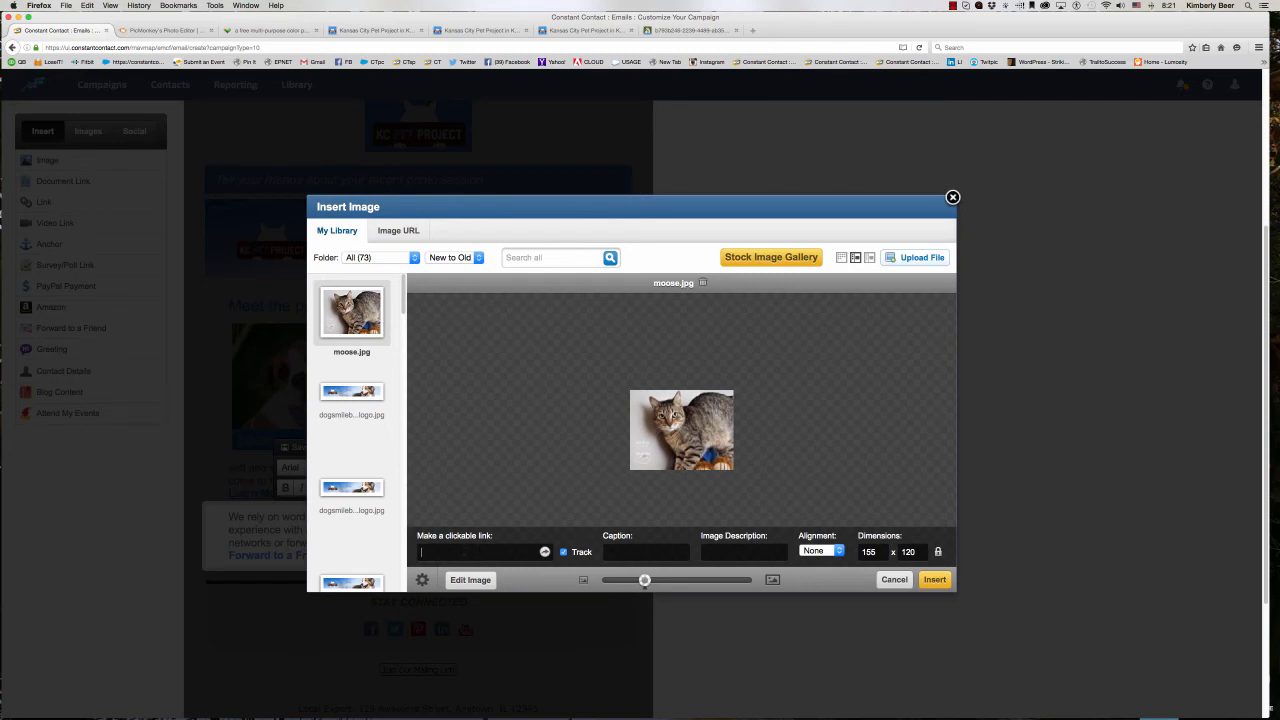
- Find Moose the cat in the KC Pet Project site's All Adoptables list and copy the address of his details page
left_click(404, 33)
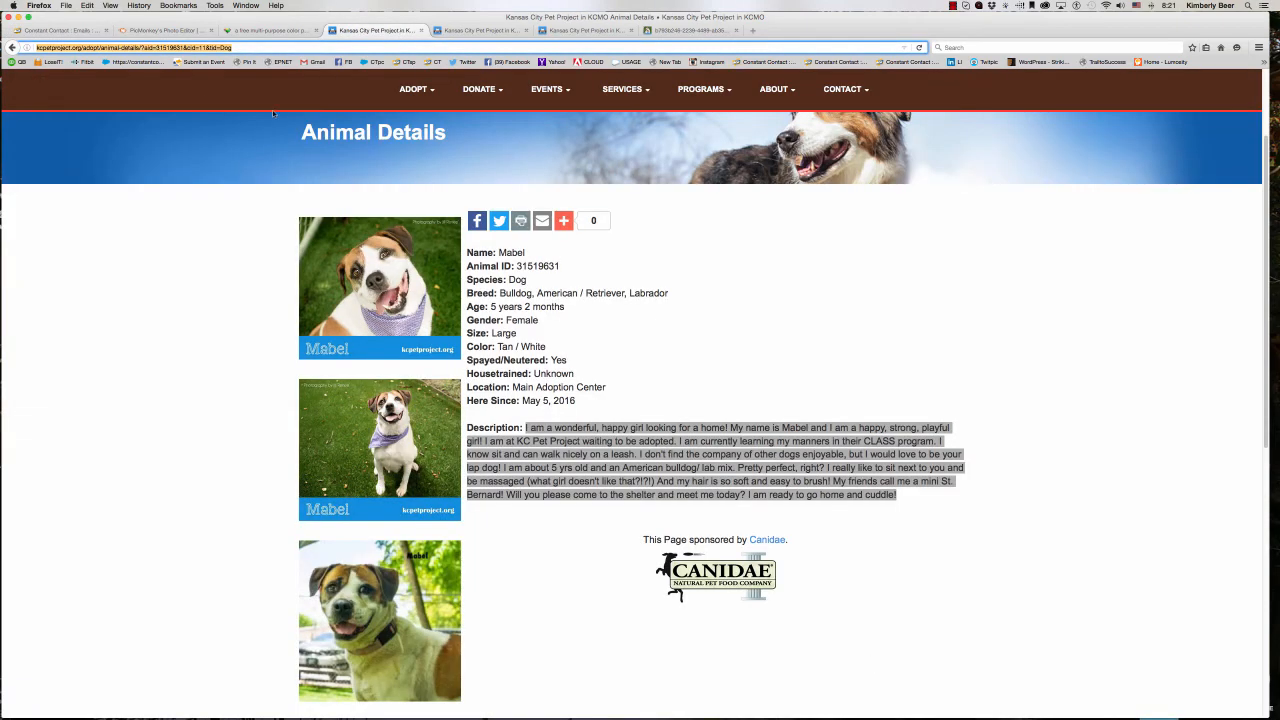
left_click(12, 47)
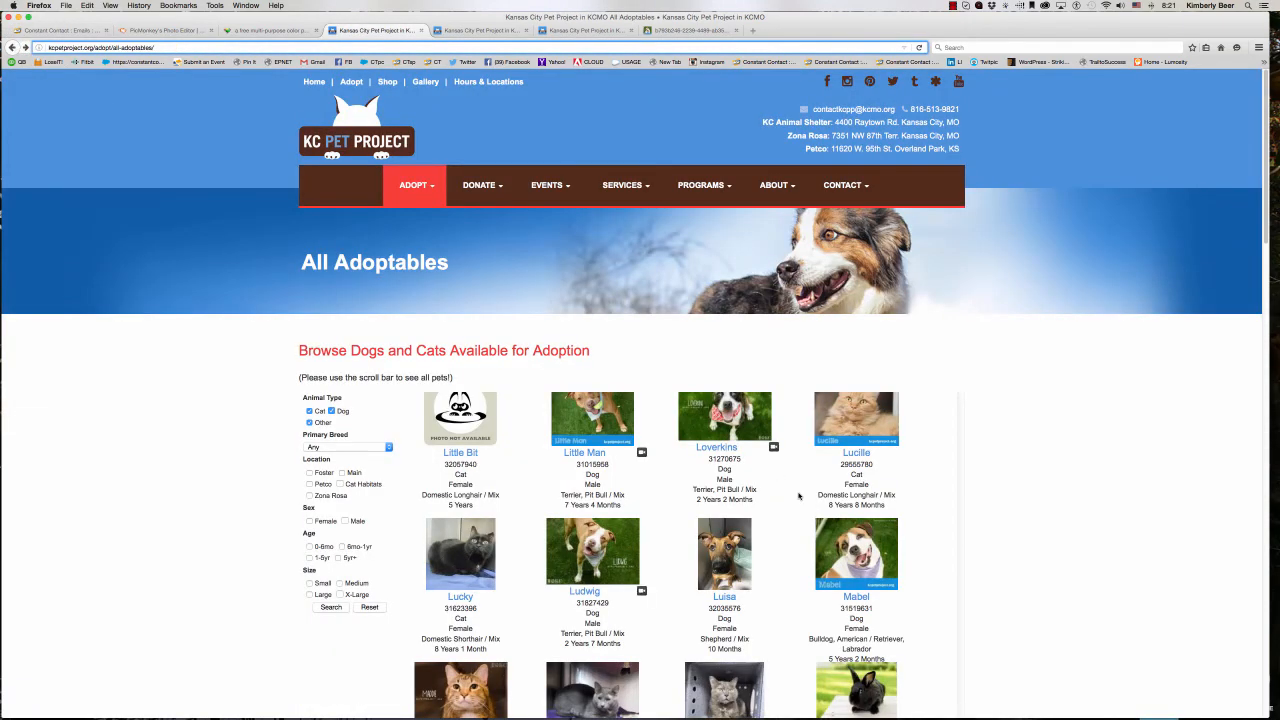
scroll(802, 510, "down", 10)
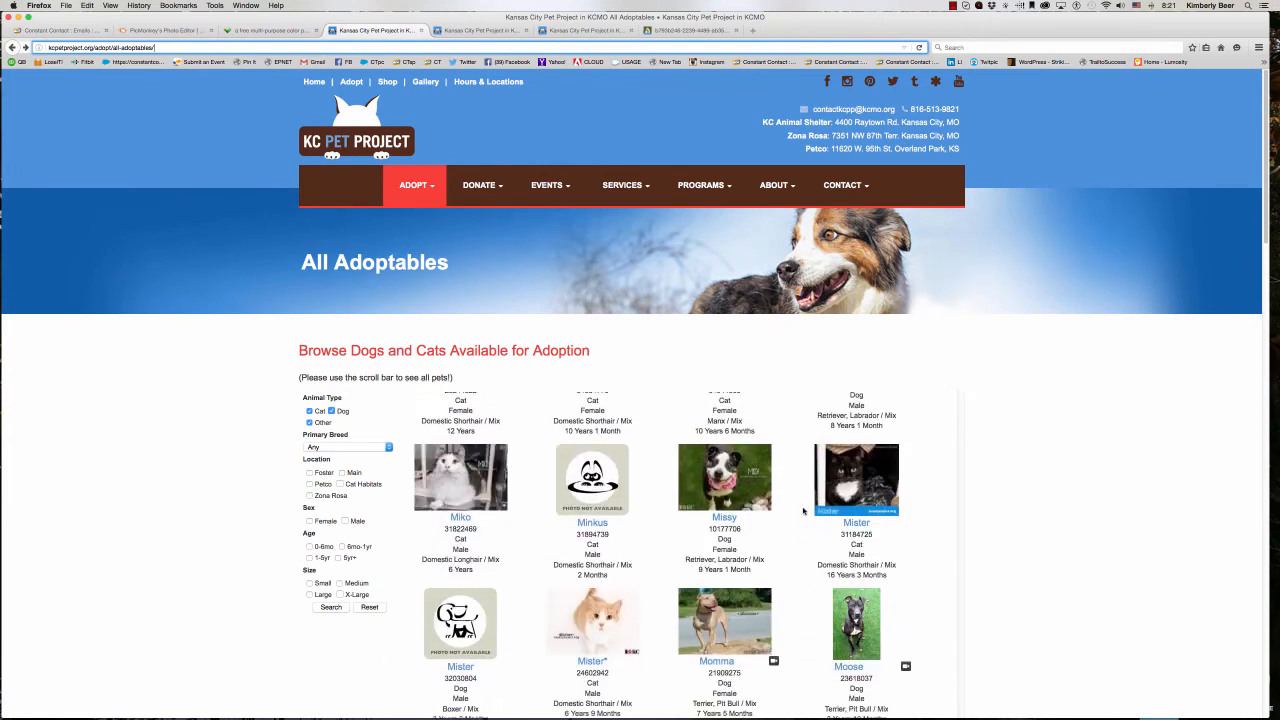
scroll(802, 510, "down", 3)
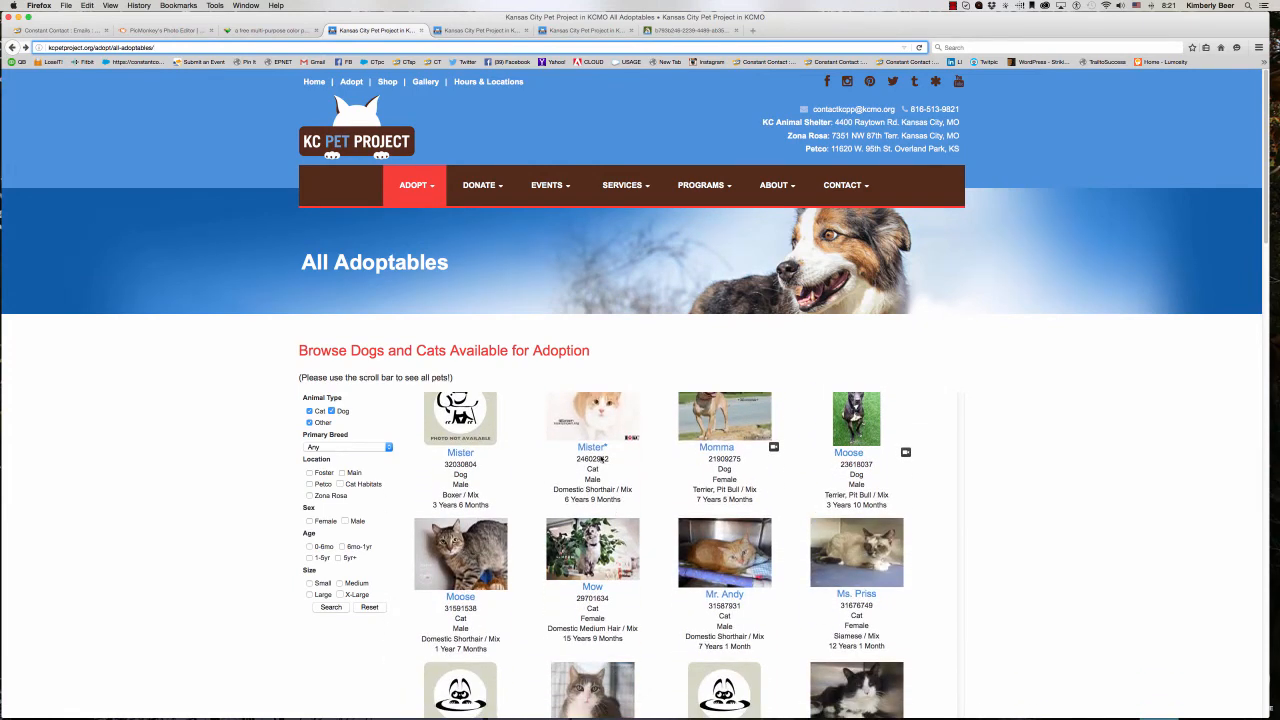
left_click(455, 547)
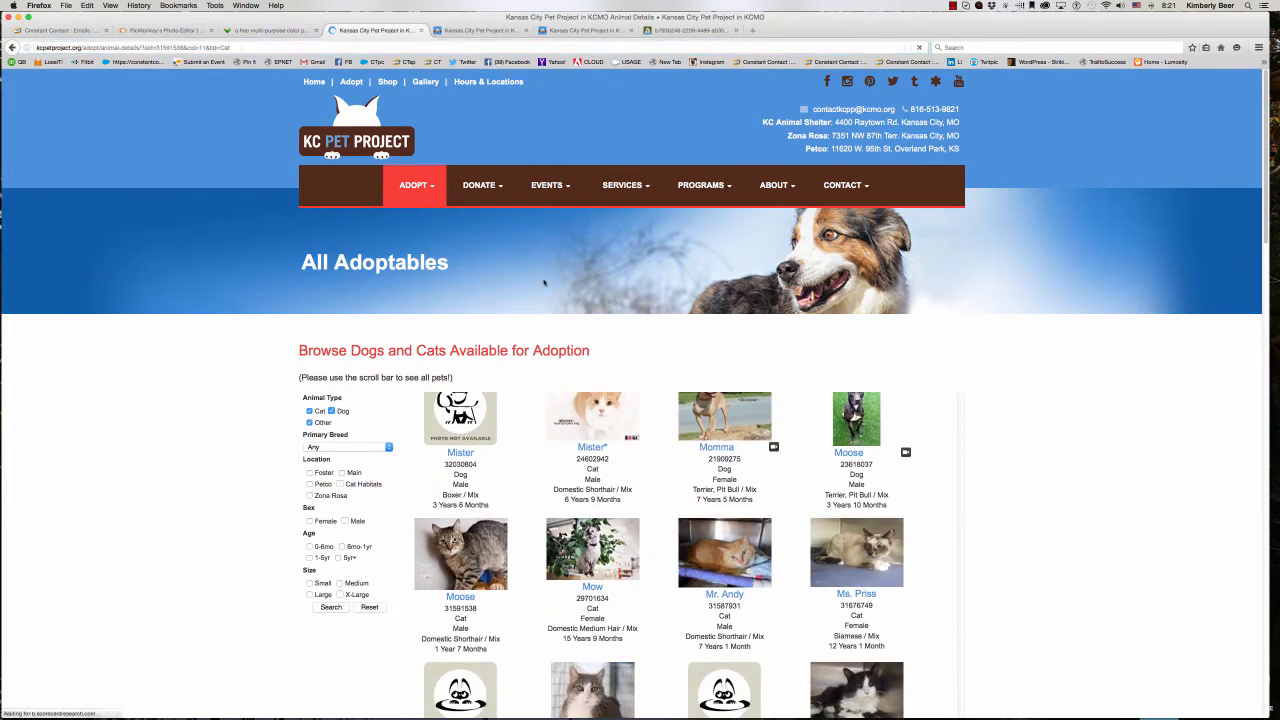
left_click(186, 45)
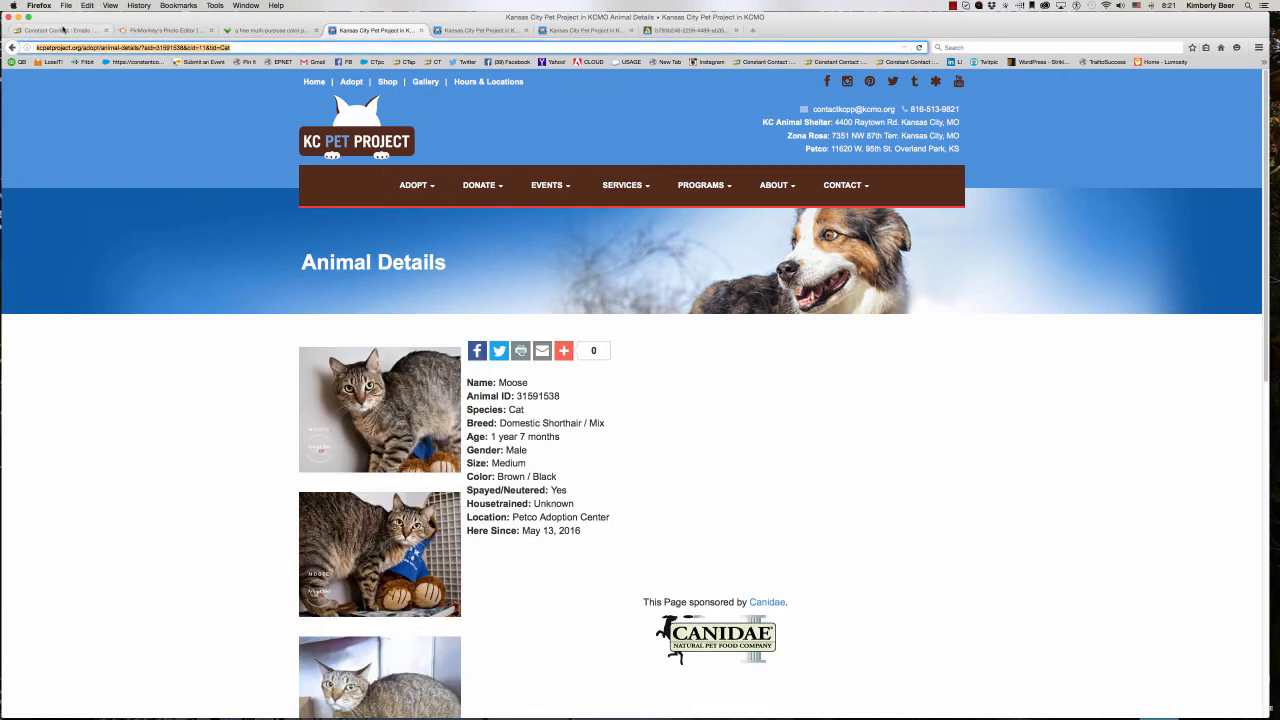
- Link moose.jpg to the copied page, describe it as "Moose the Cat", align it right, insert it and save the block
left_click(62, 30)
right_click(440, 551)
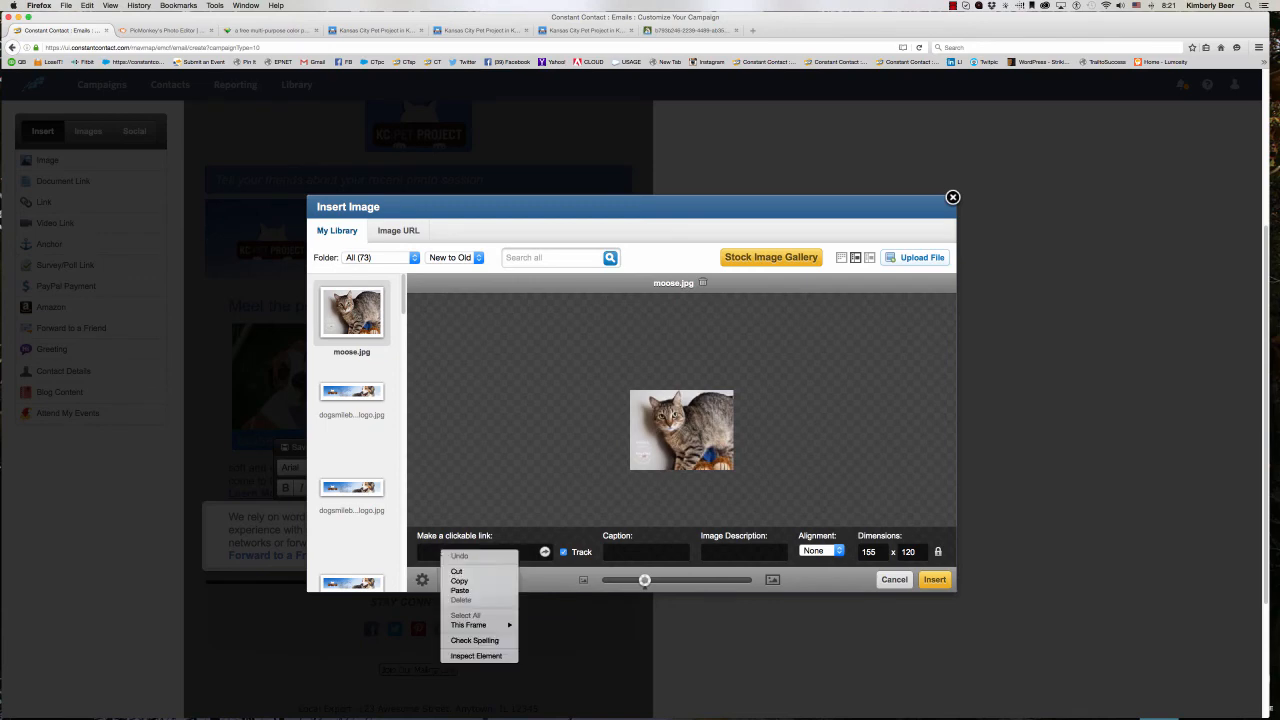
left_click(462, 588)
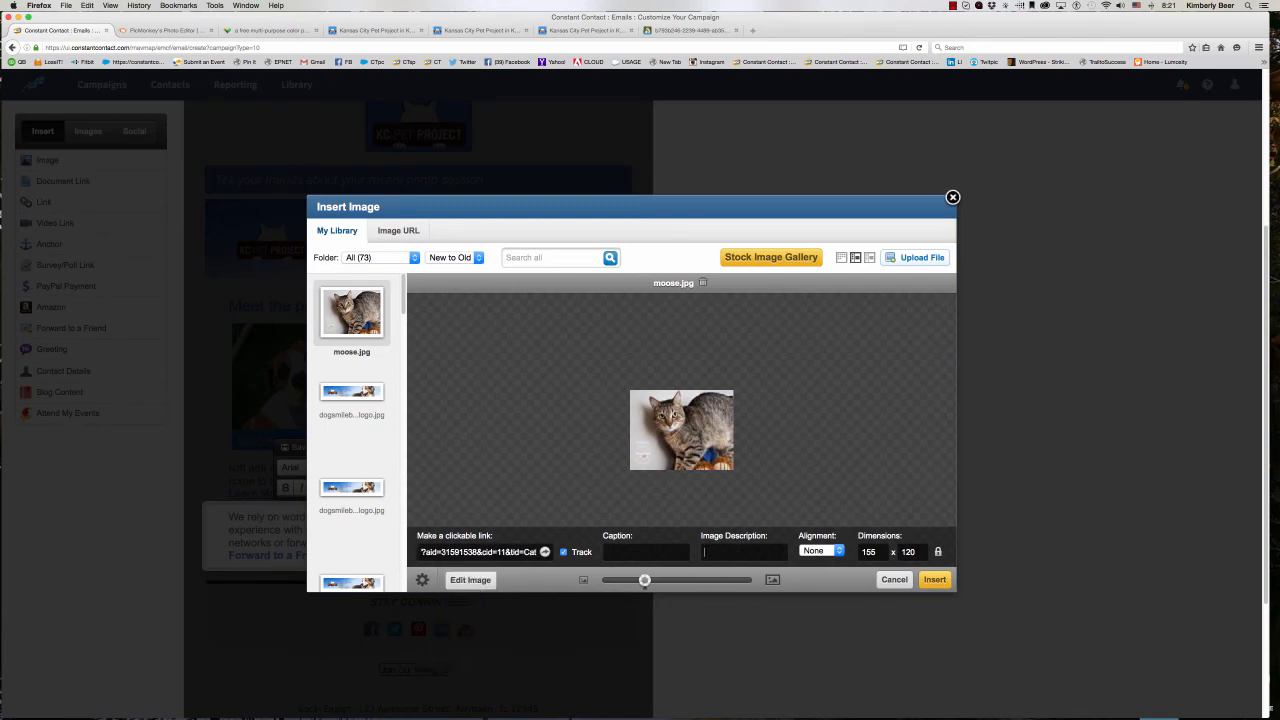
type("Moose the Cat")
left_click(829, 551)
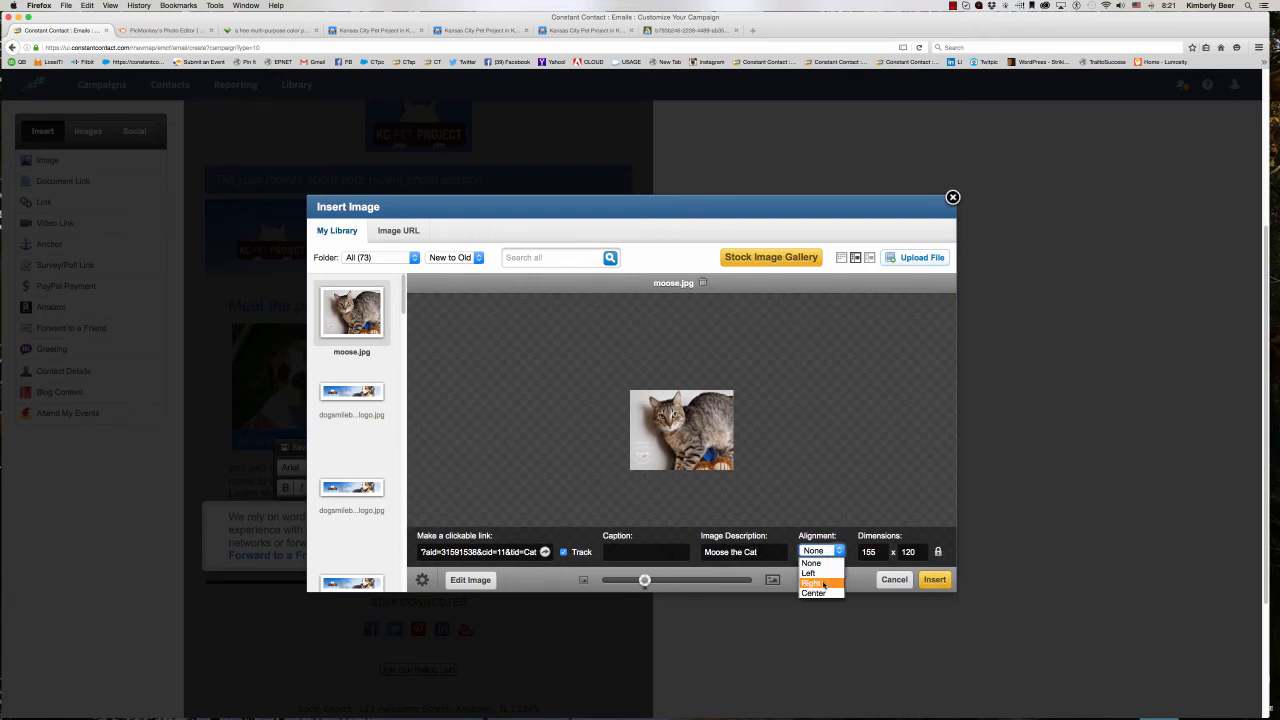
left_click(826, 584)
left_click(934, 580)
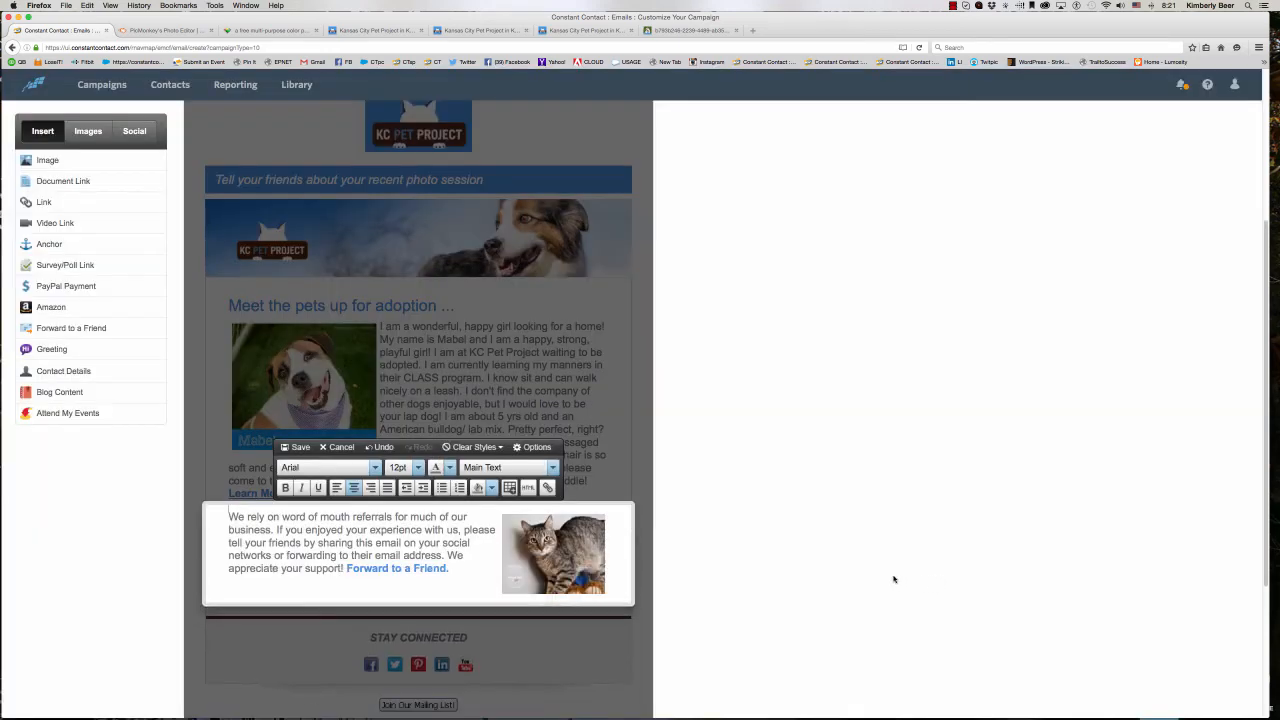
left_click(298, 545)
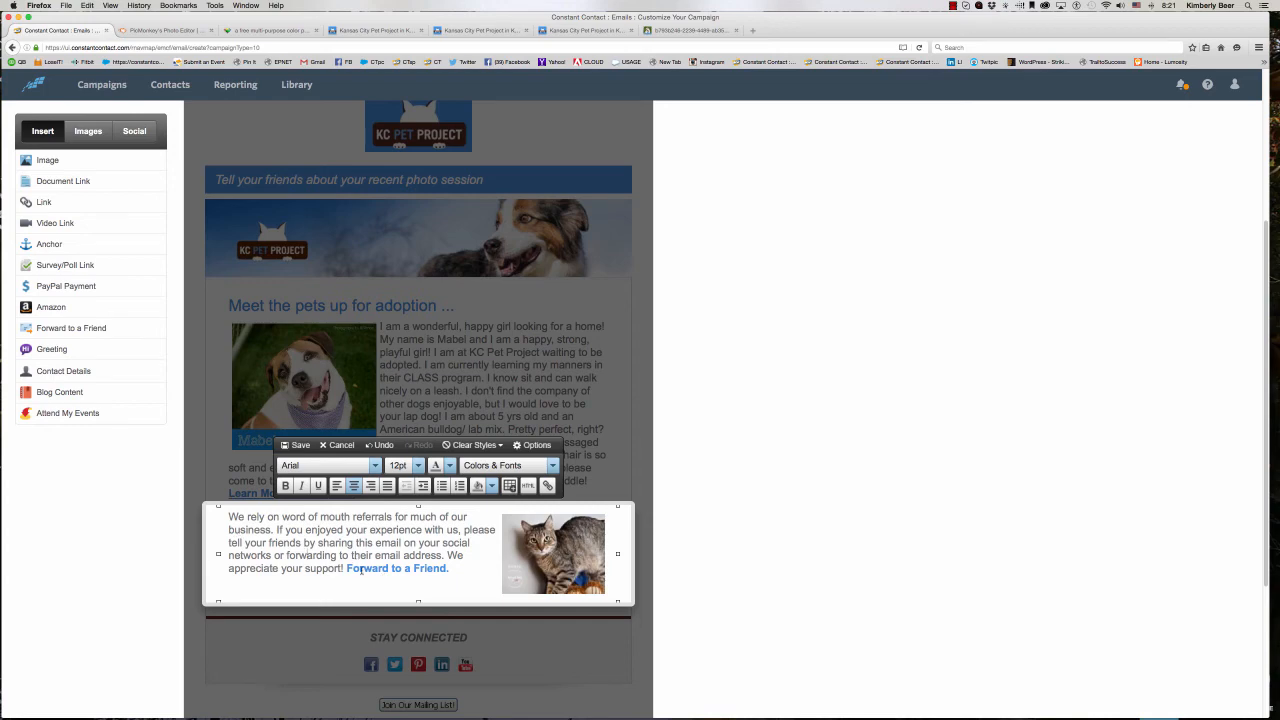
left_click(297, 446)
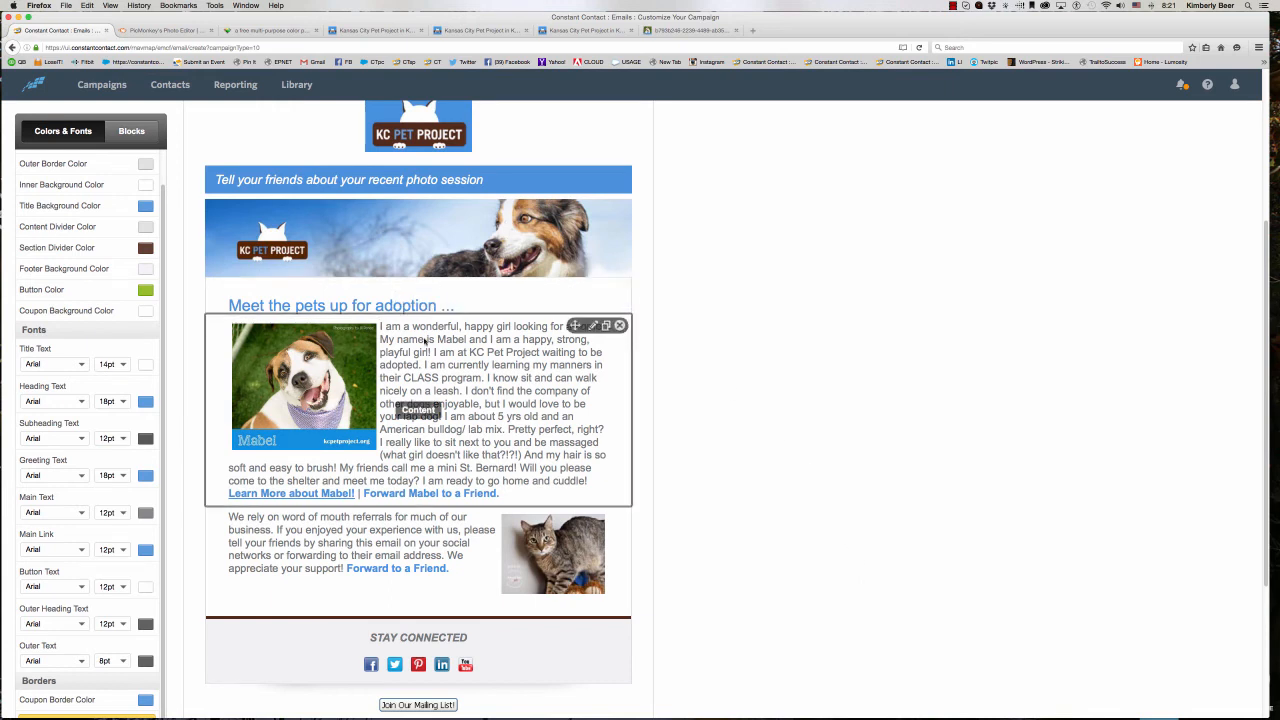
- Replace the title bar's text above the banner with "Adopt | Volunteer | Donate"
scroll(425, 410, "down", 3)
scroll(443, 459, "up", 4)
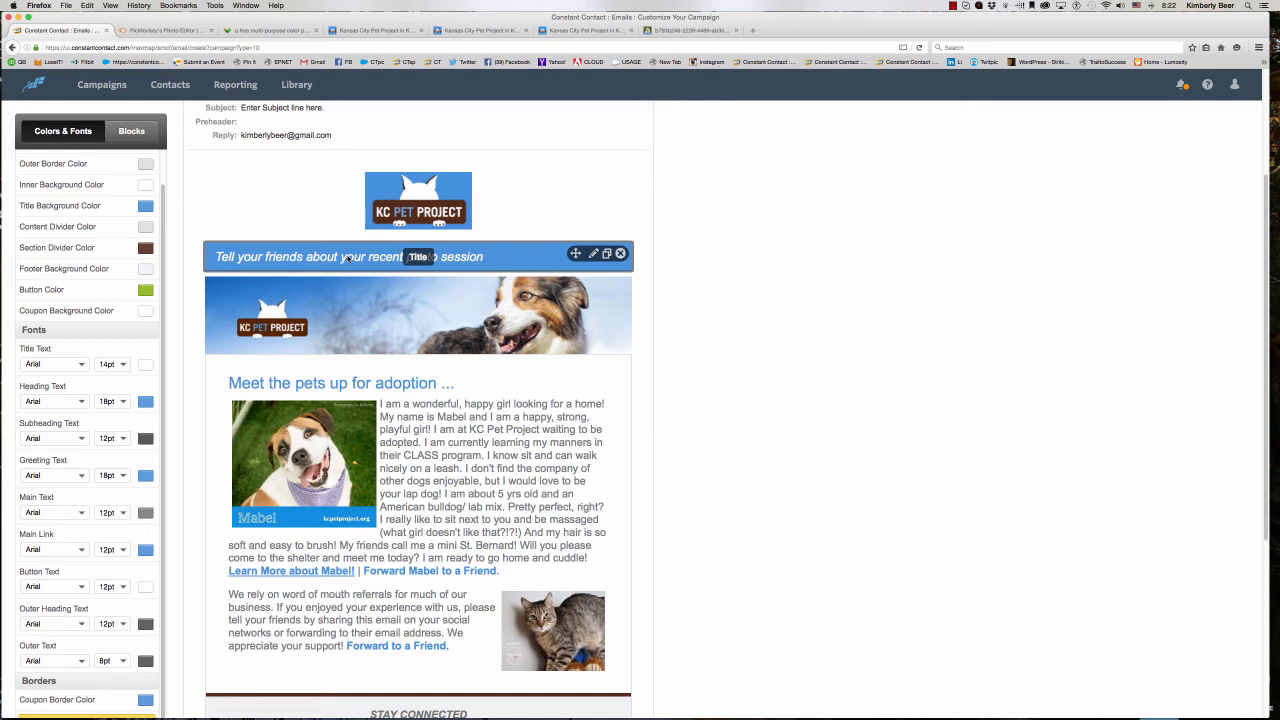
scroll(349, 259, "up", 1)
left_click(341, 269)
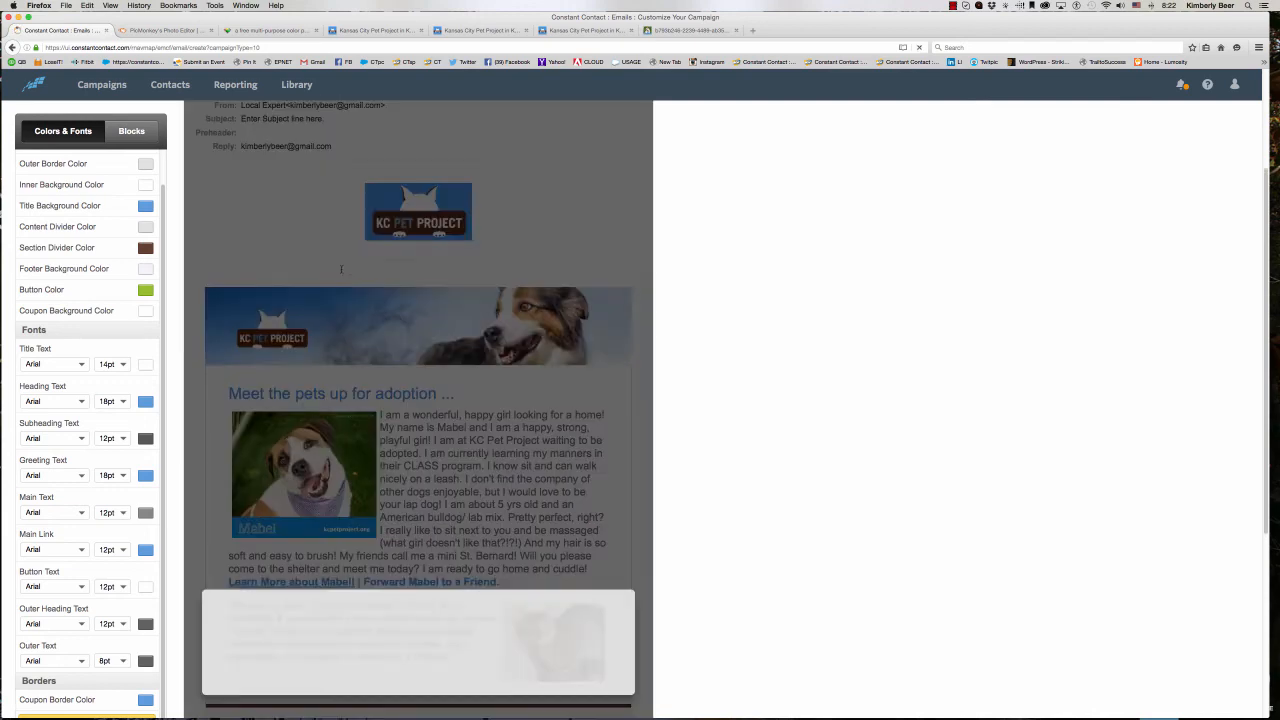
double_click(338, 268)
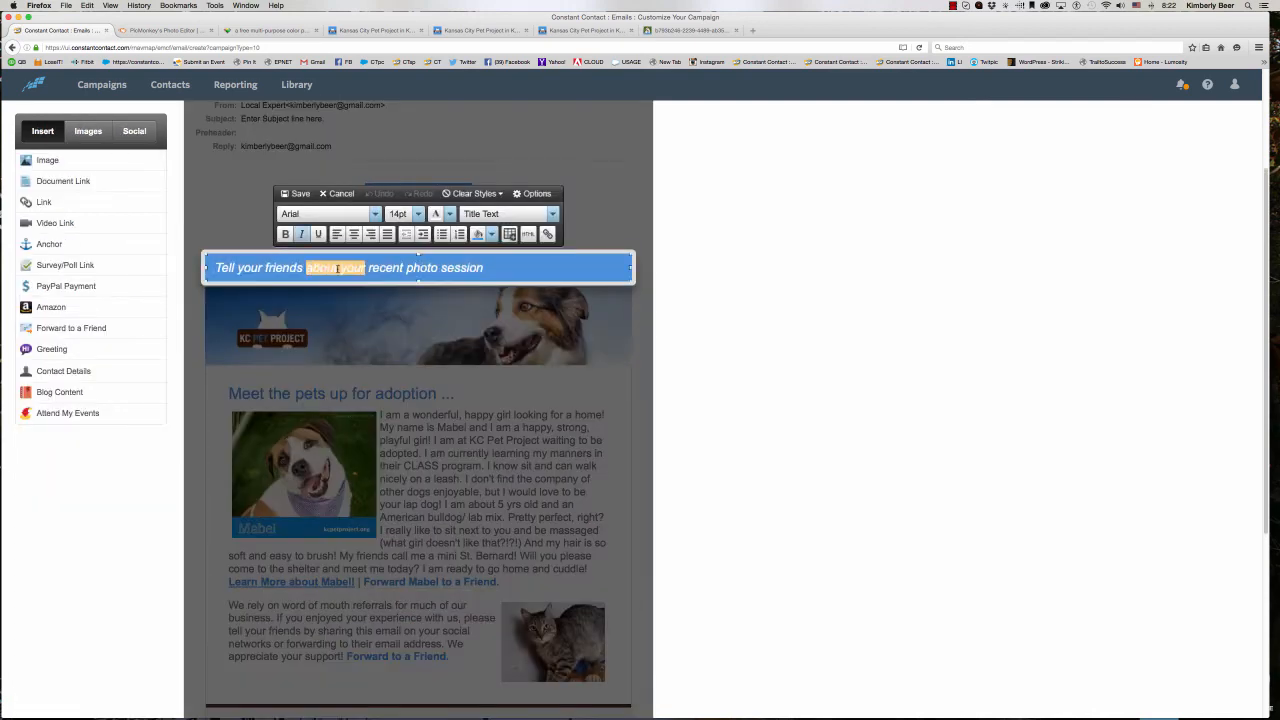
triple_click(338, 268)
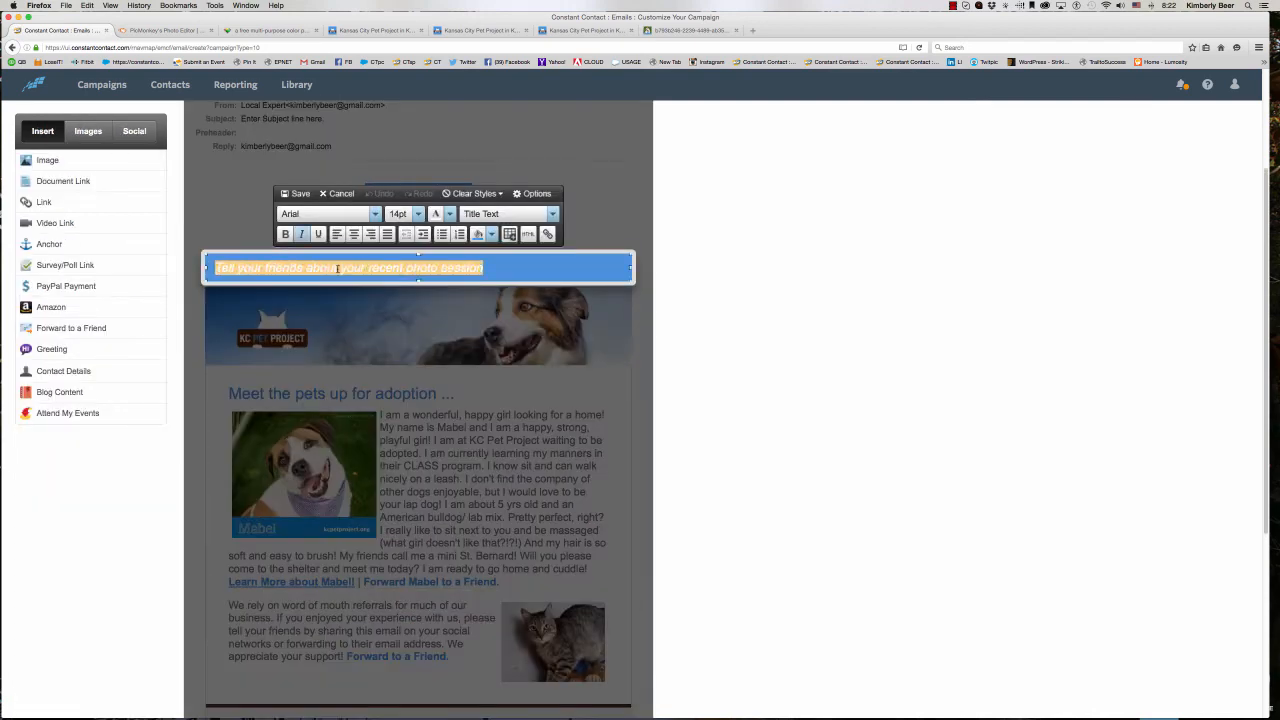
type("Ado")
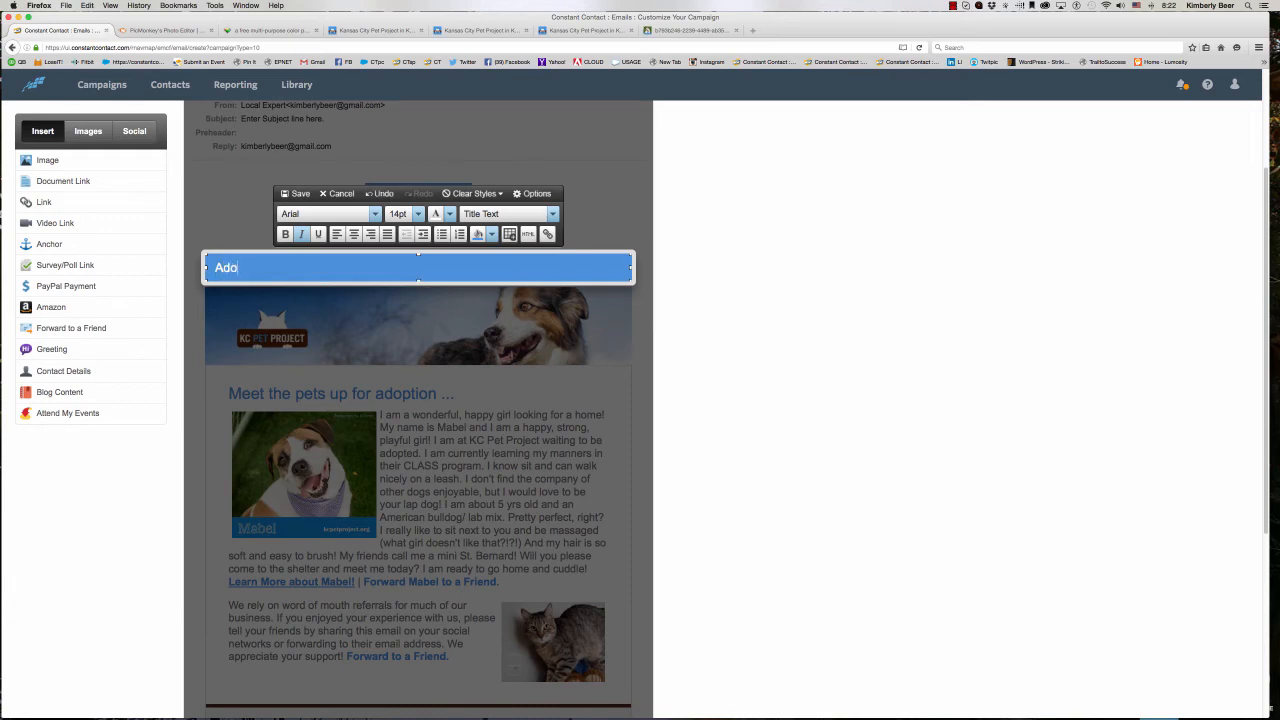
type("pt | Volunteer \\ D")
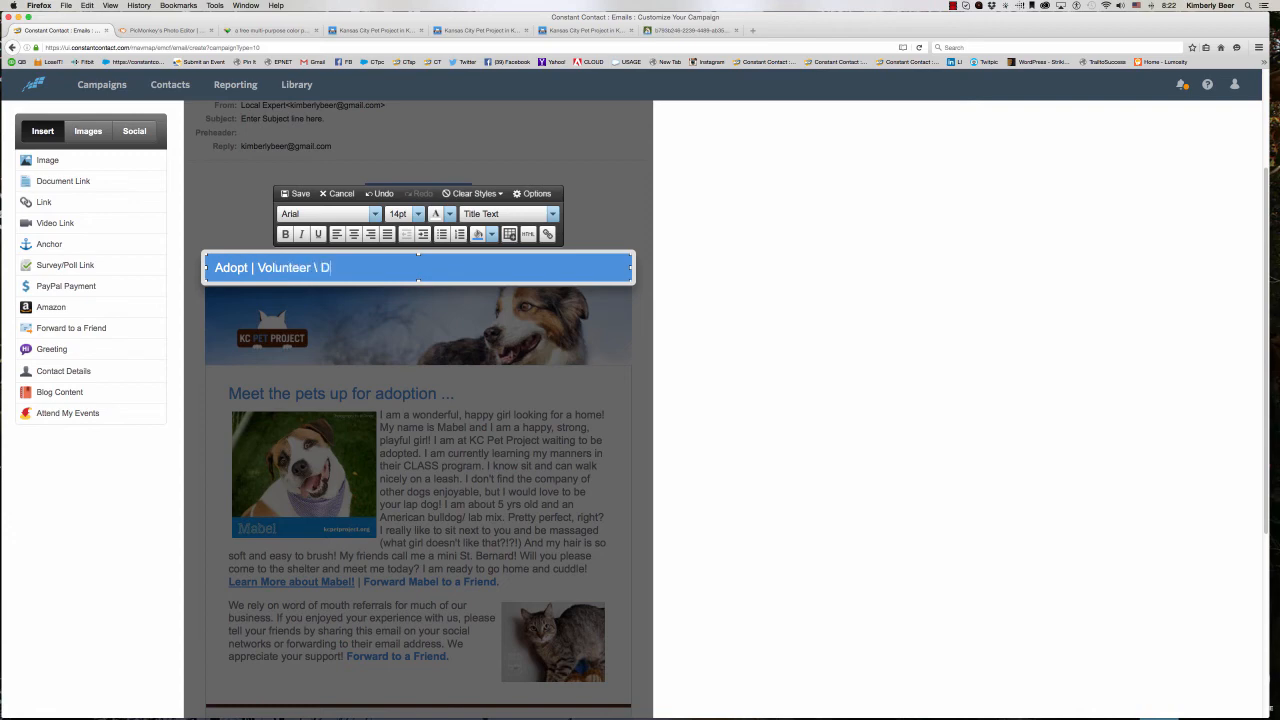
type("| Donate")
- Extend the title after "Donate" with "— KC Pet Project, KC's No Kill Shelter"
type("— KC Pet Project,")
type("KC's No Ki")
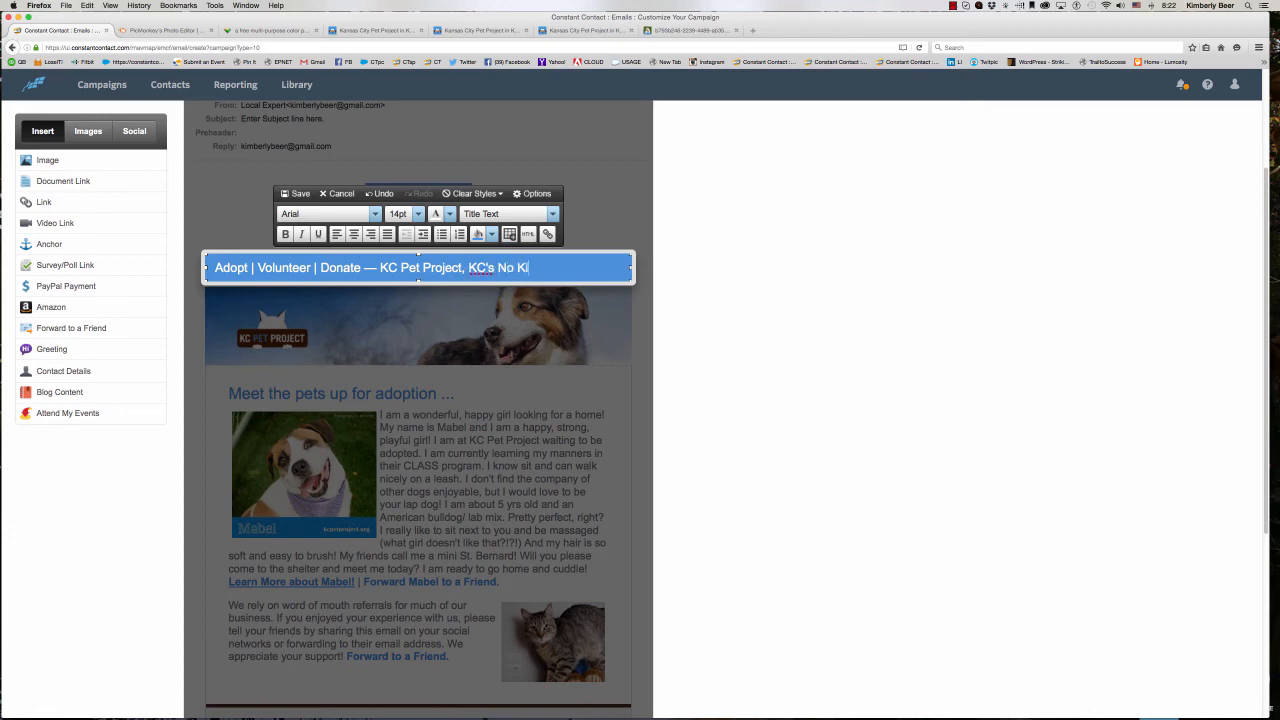
type("ll Shi")
type("lter")
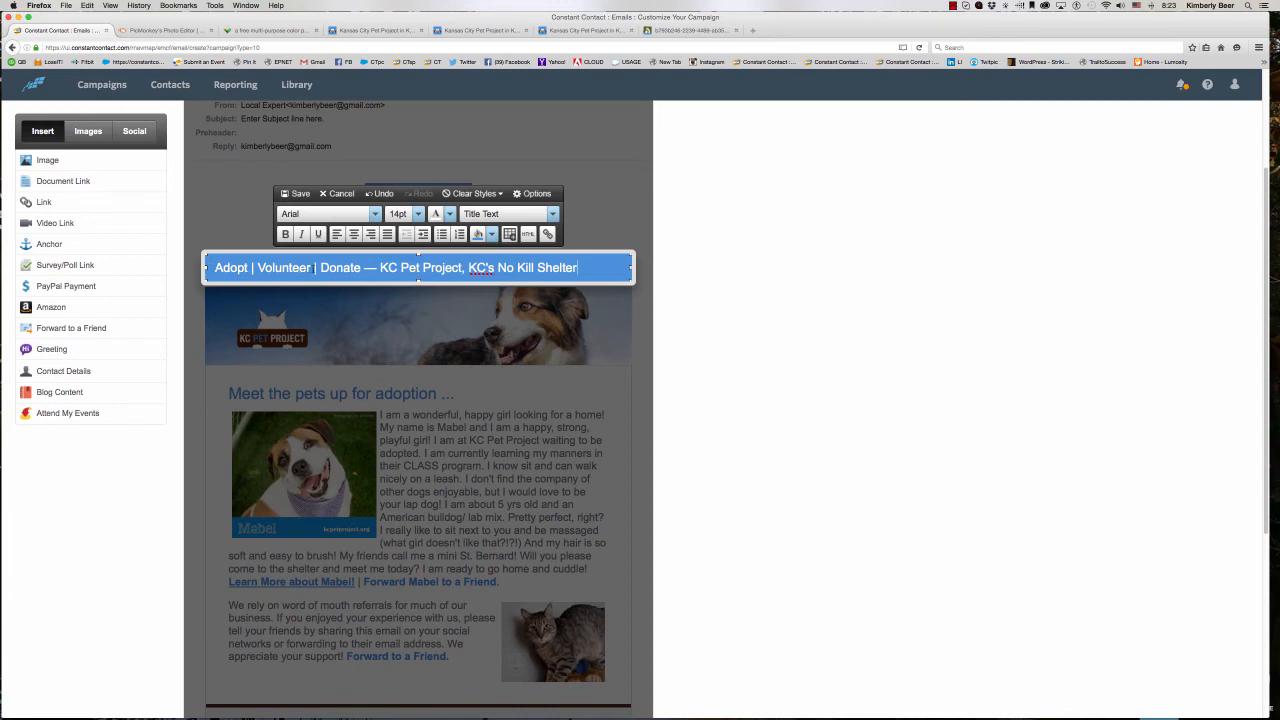
- Bring up the All Adoptables, Donate and Volunteer pages of the KC Pet Project website as link targets
left_click(366, 31)
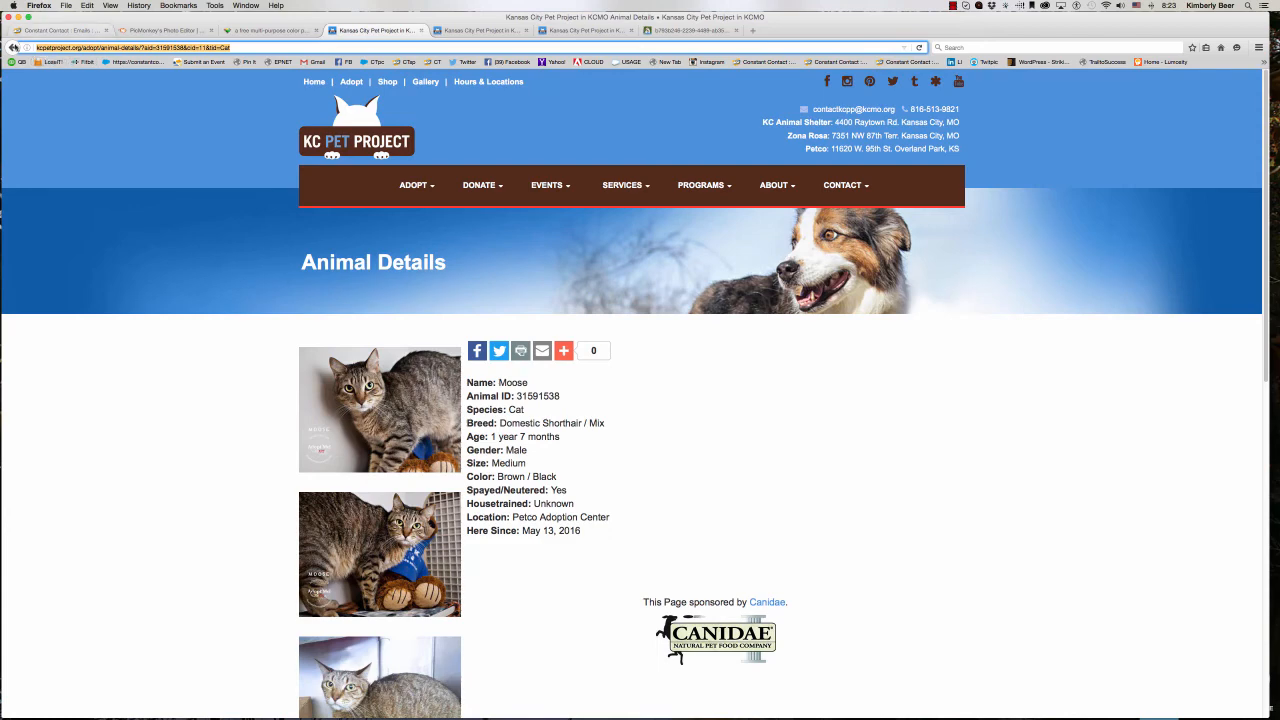
left_click(12, 47)
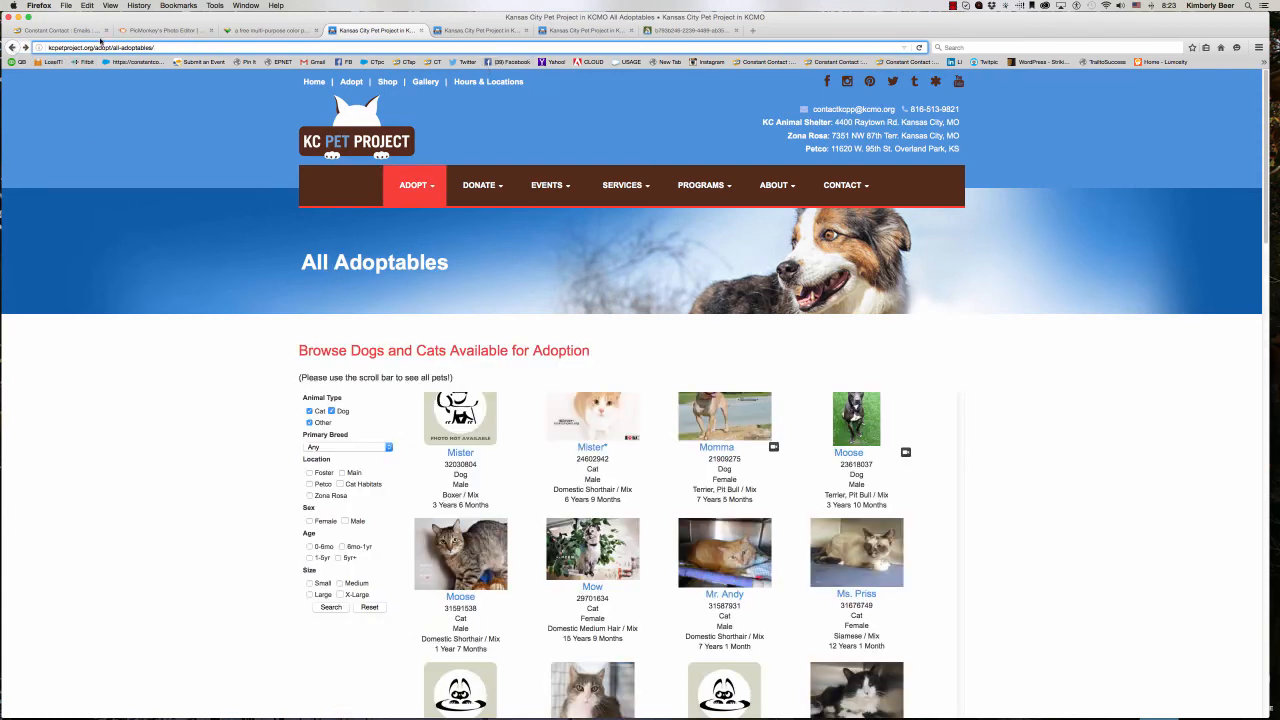
left_click(457, 31)
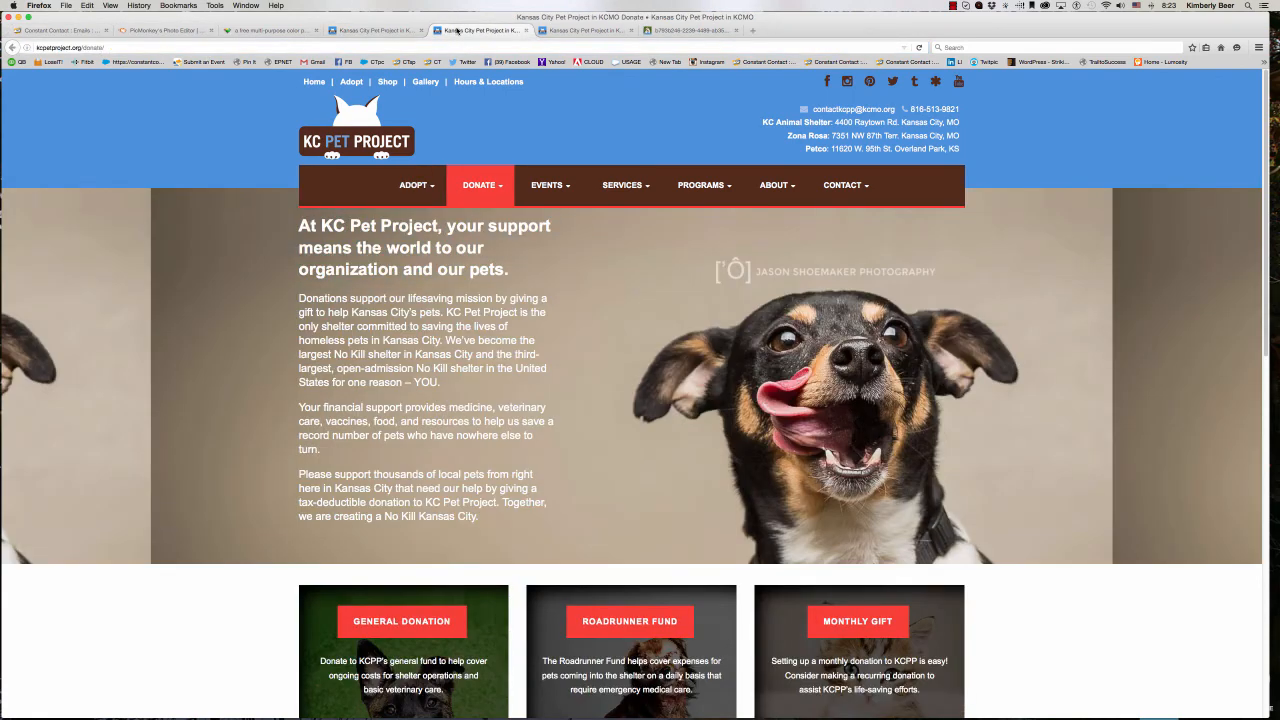
left_click(578, 31)
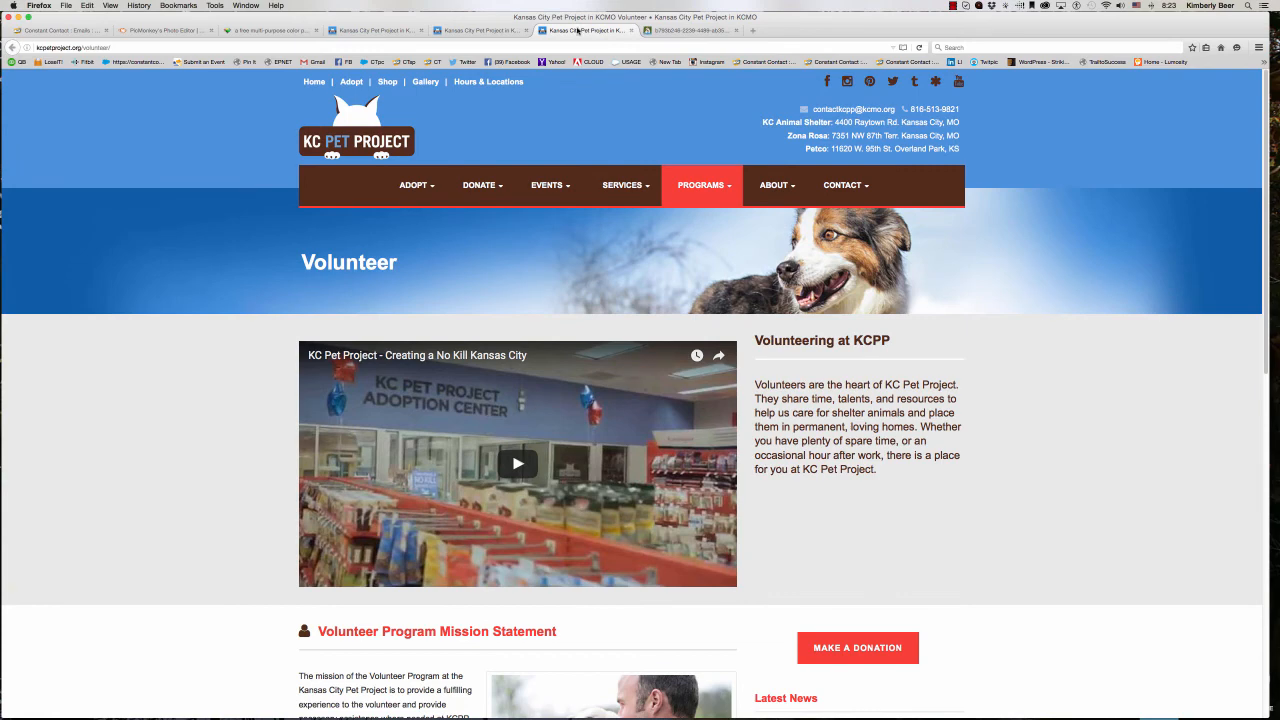
left_click(70, 31)
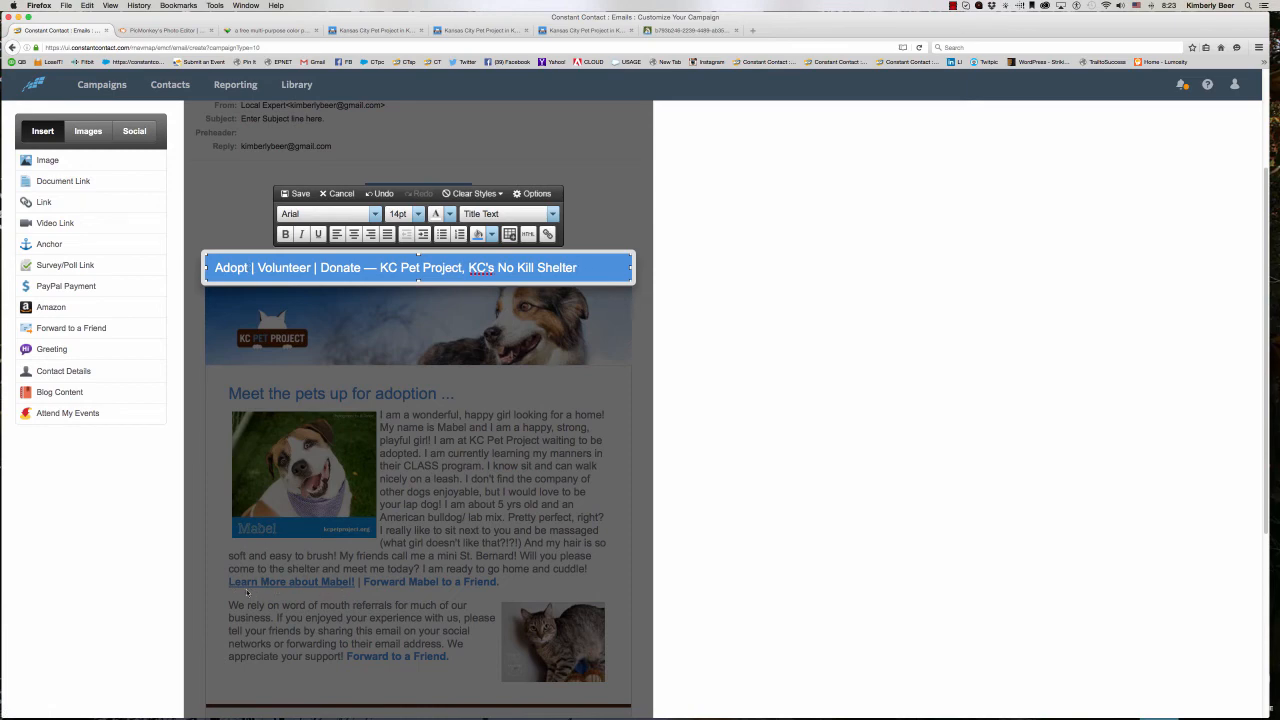
left_click_drag(248, 267, 207, 267)
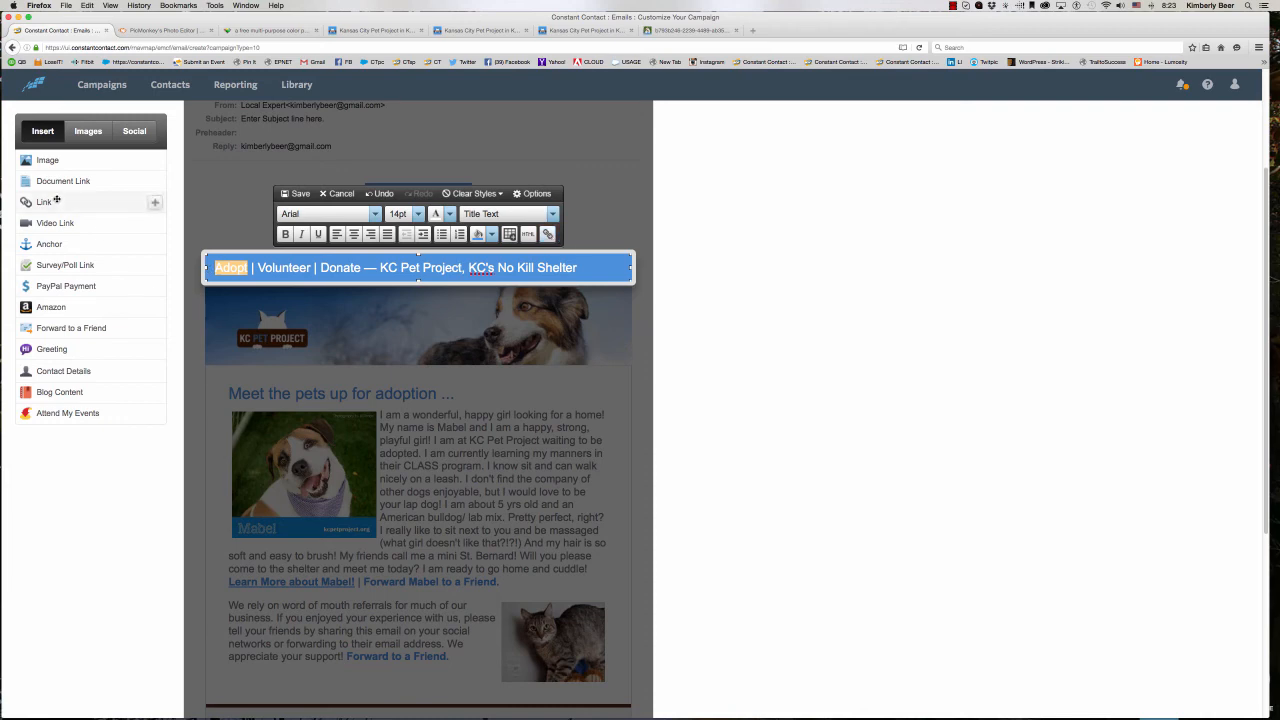
left_click(547, 234)
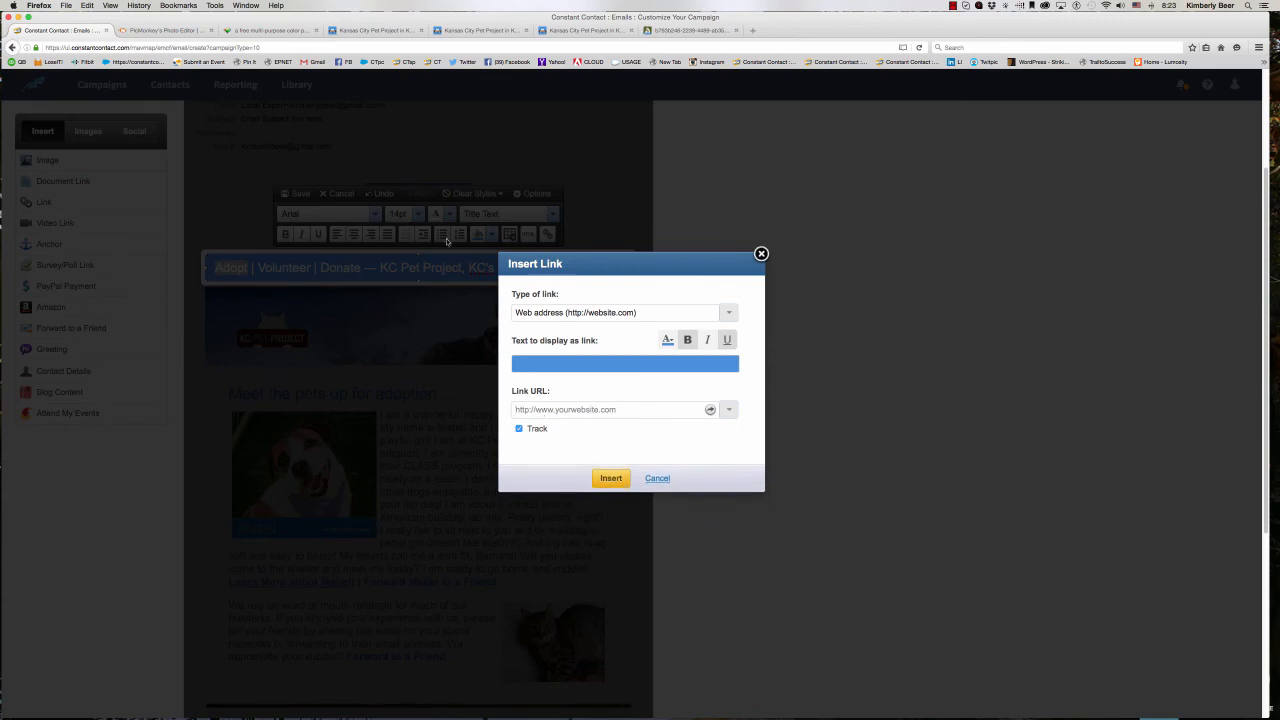
left_click(367, 33)
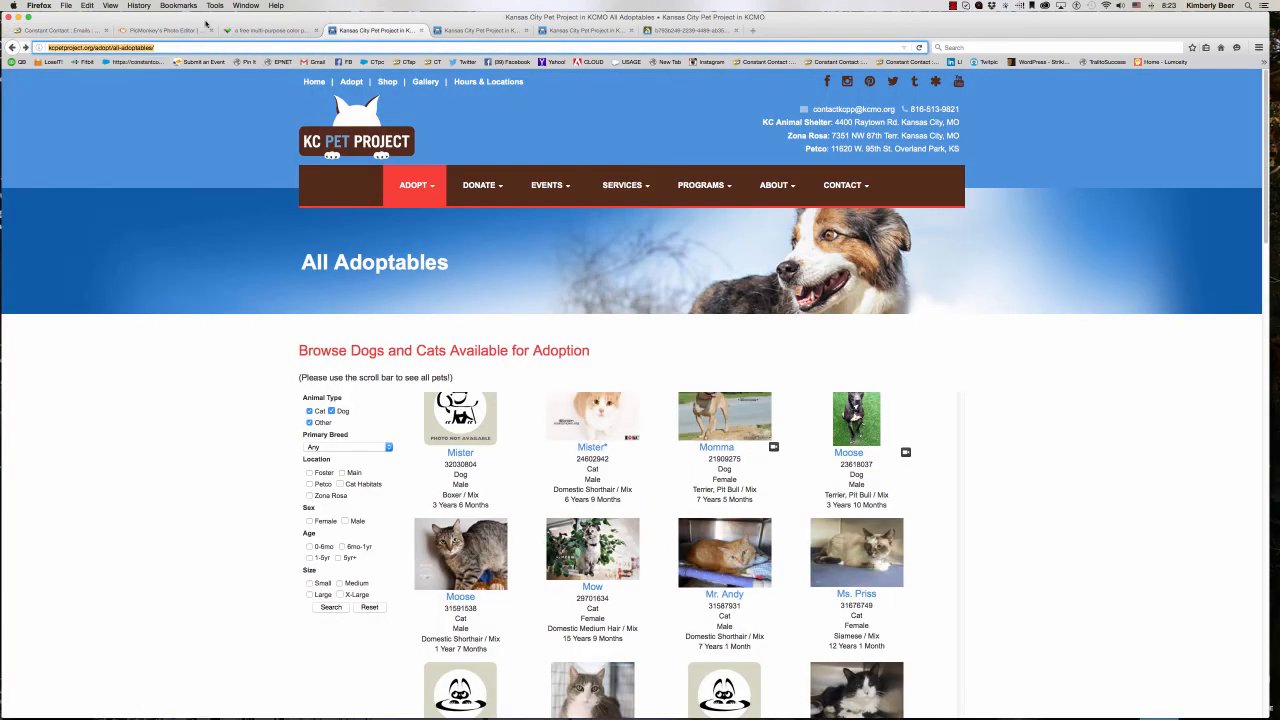
right_click(137, 44)
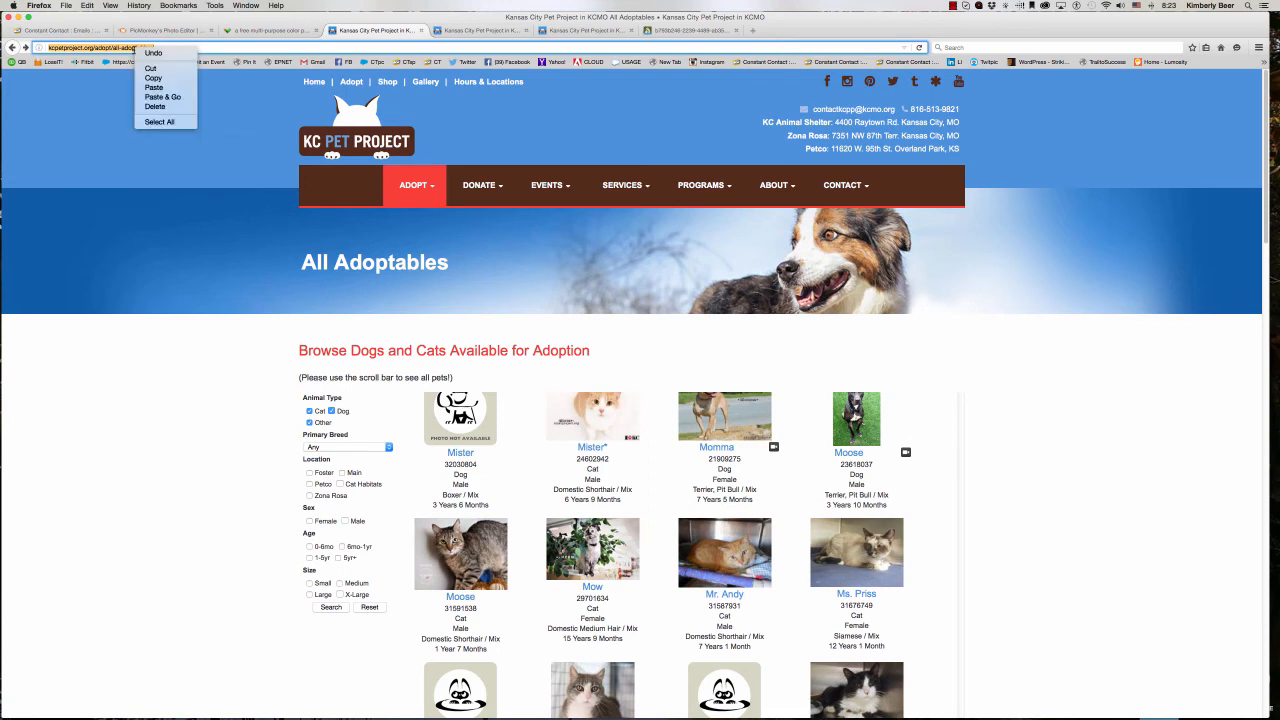
left_click(155, 79)
left_click(60, 30)
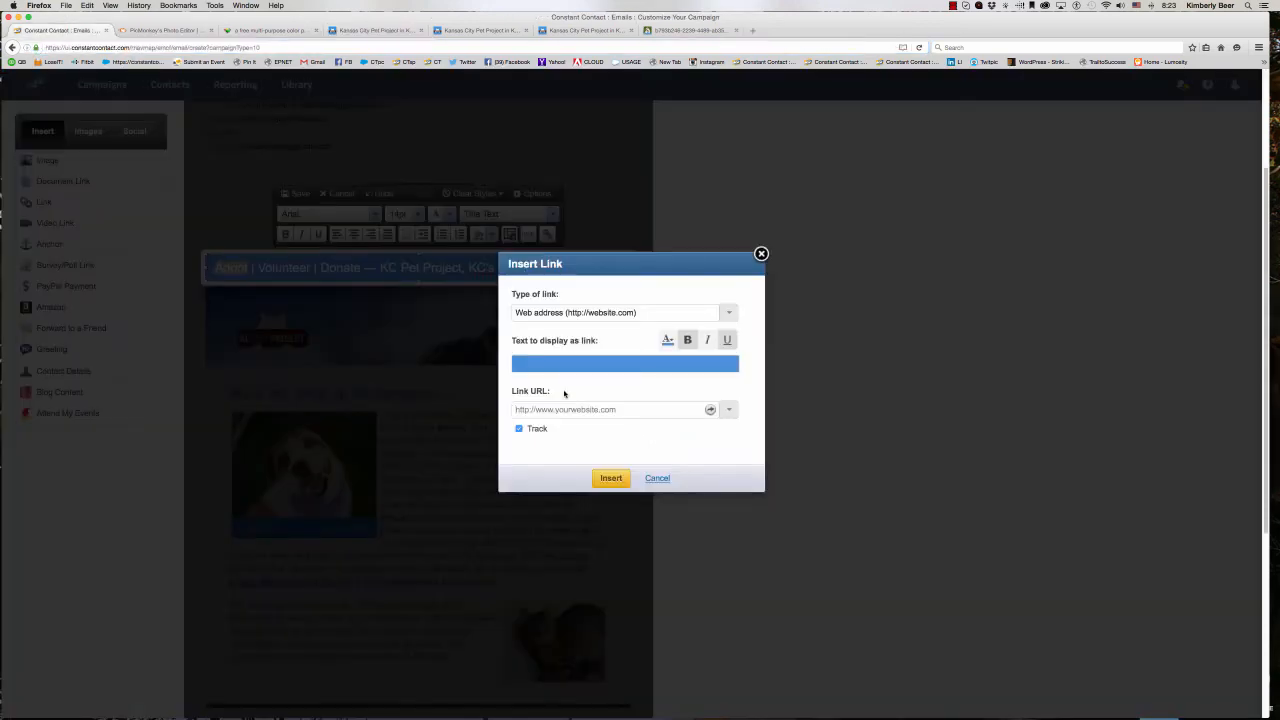
right_click(531, 409)
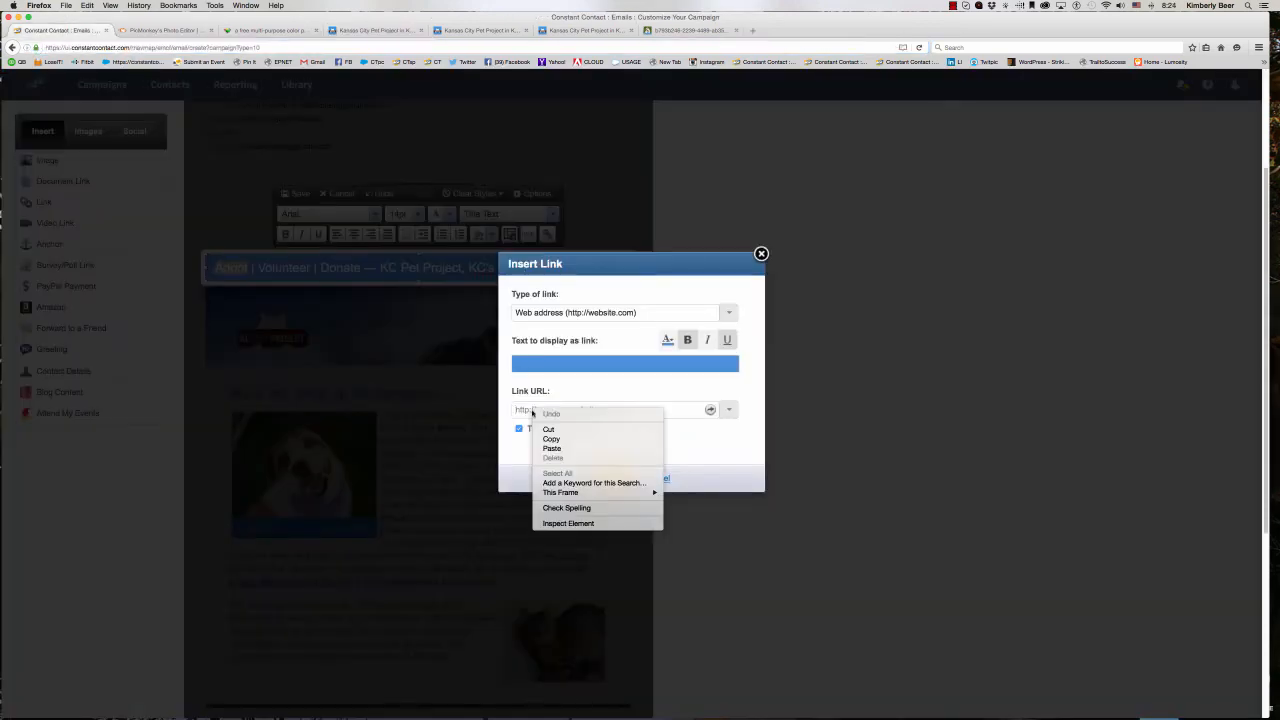
left_click(550, 451)
- Color the "Adopt" link text white and insert the link into the title
left_click(530, 363)
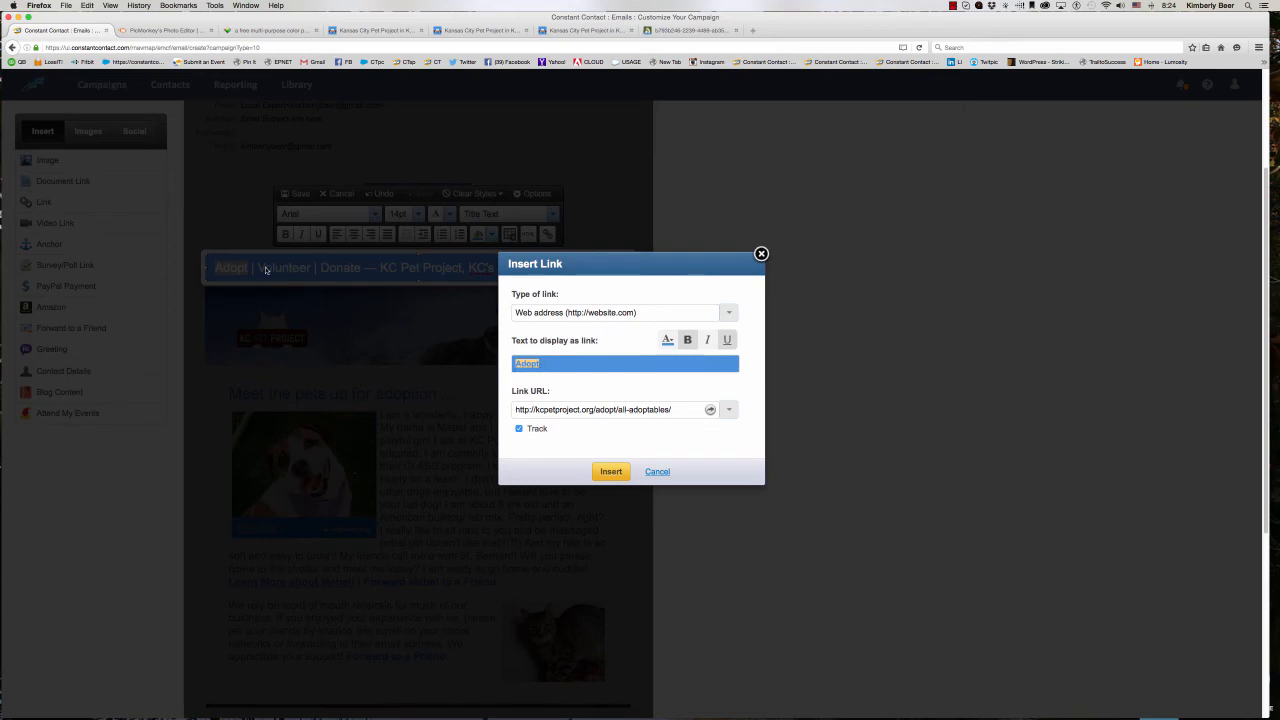
left_click(668, 340)
left_click(580, 446)
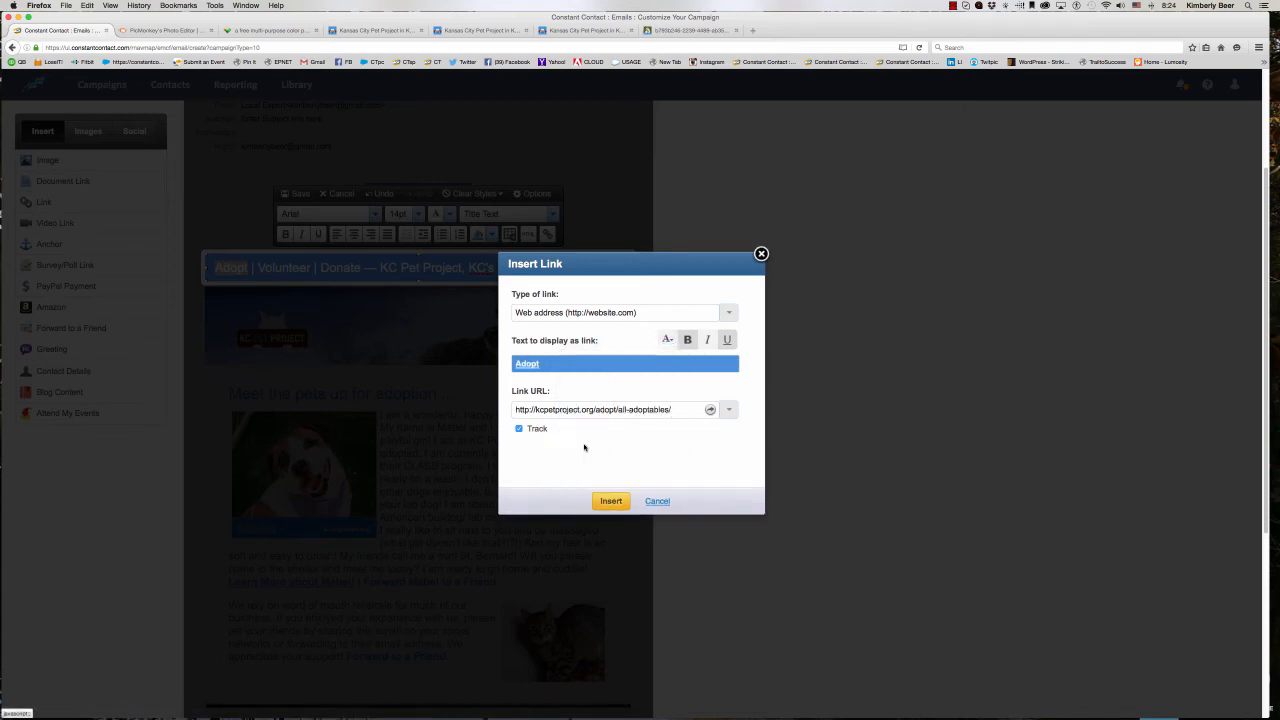
left_click(610, 501)
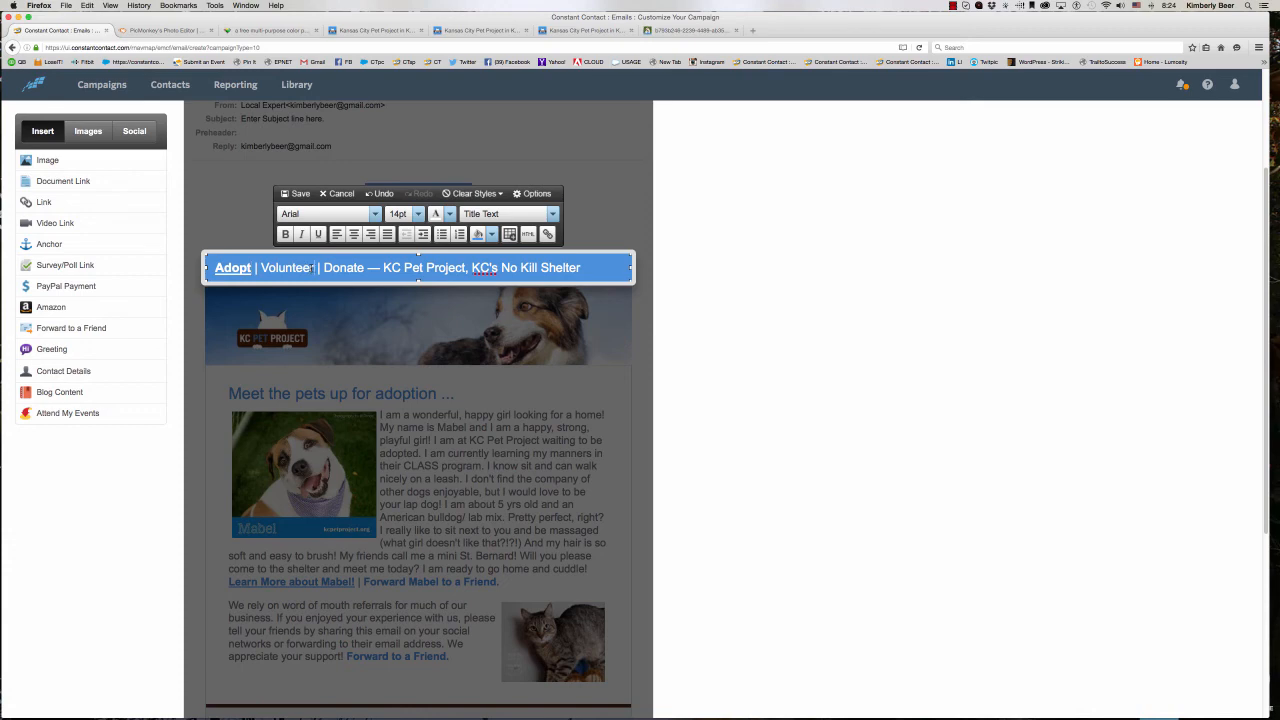
- Select the word "Volunteer" in the title and copy the web address of the KC Pet Project Volunteer page
left_click_drag(313, 268, 260, 270)
left_click(482, 30)
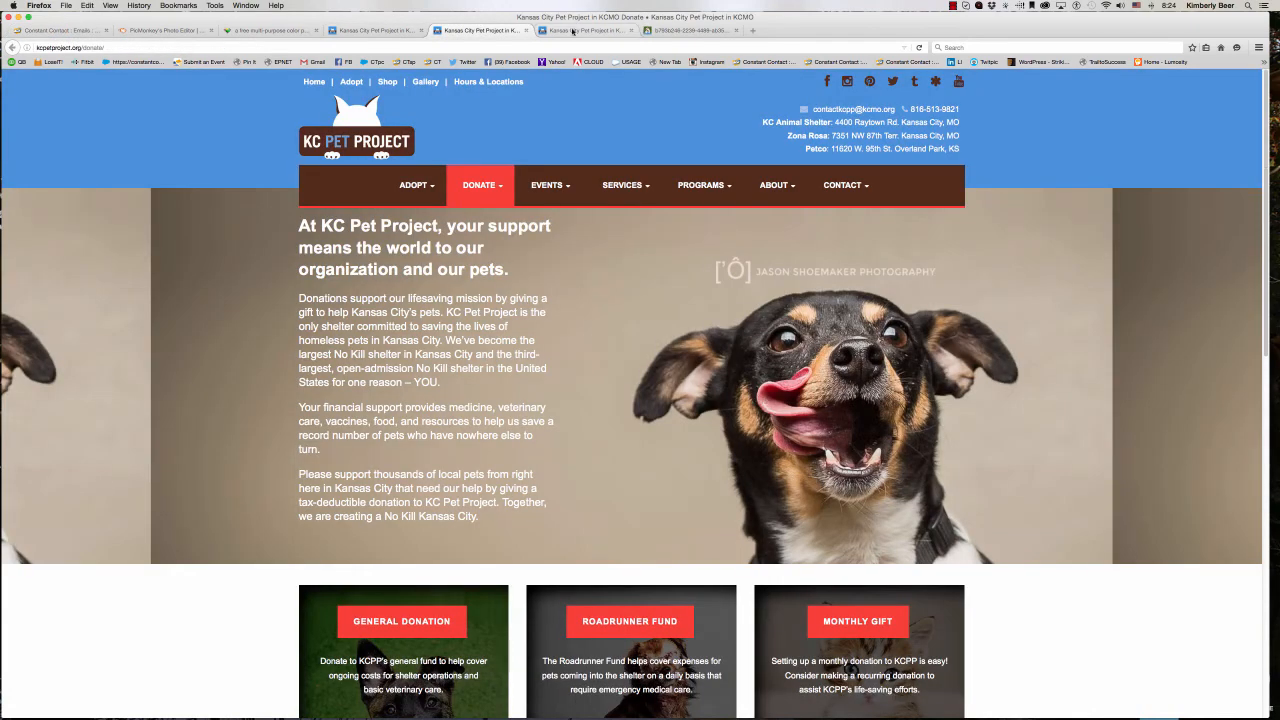
left_click(573, 31)
left_click(93, 47)
right_click(93, 47)
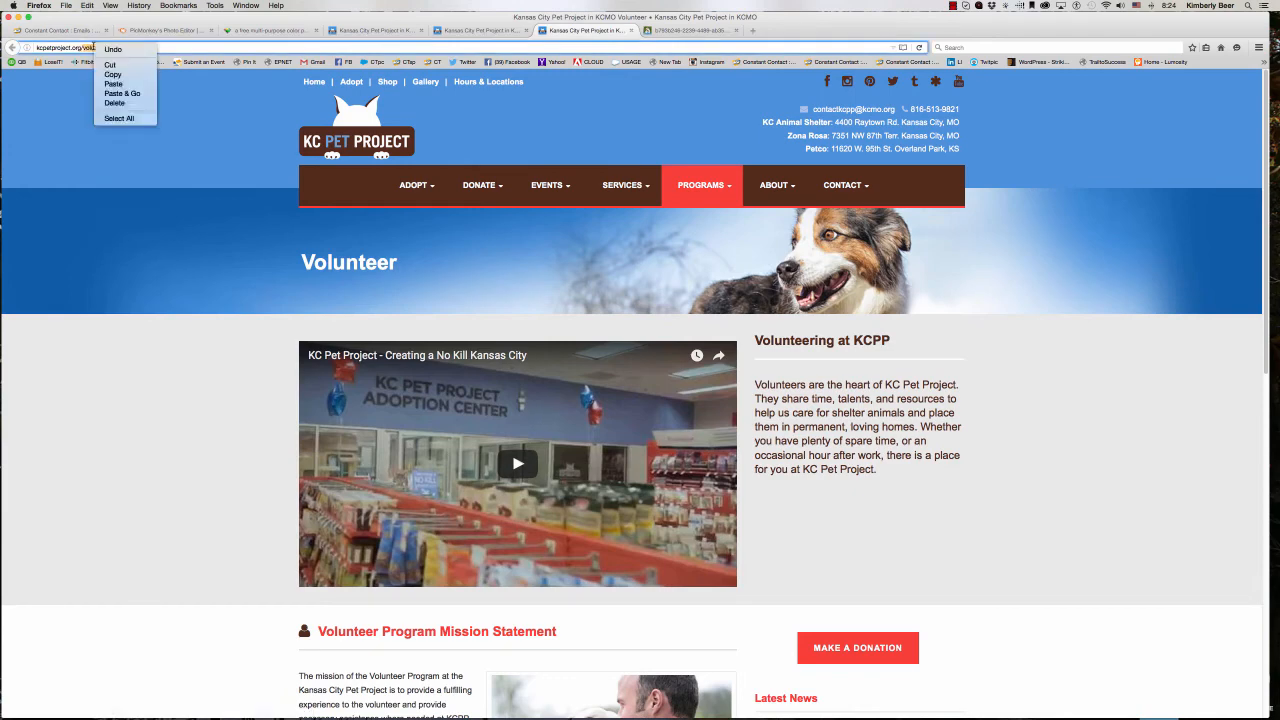
left_click(83, 48)
triple_click(82, 48)
right_click(81, 47)
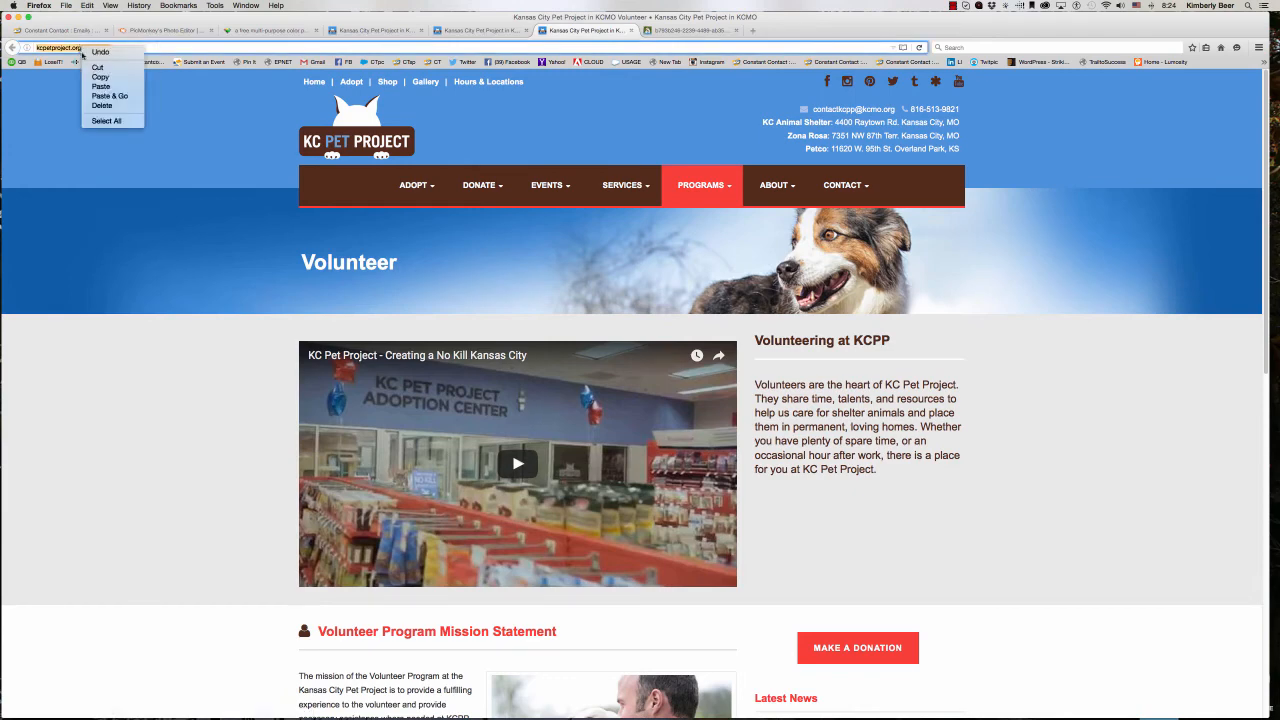
left_click(100, 77)
left_click(88, 30)
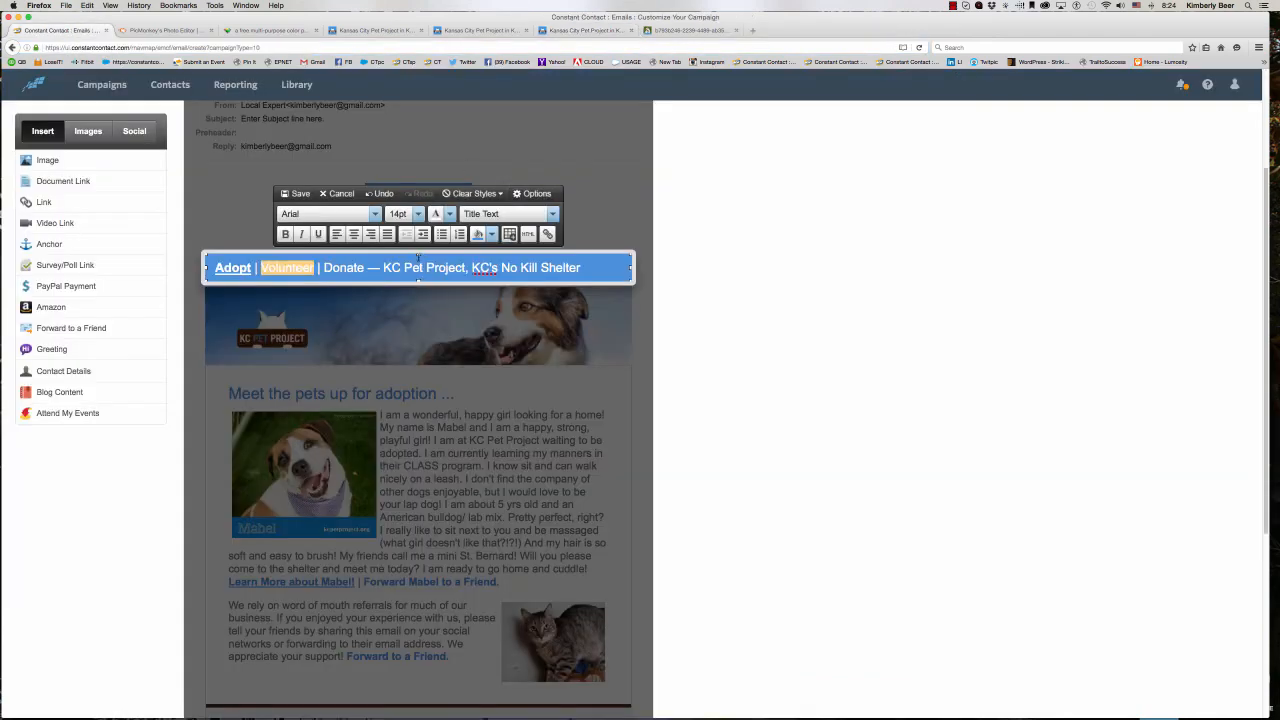
left_click(548, 234)
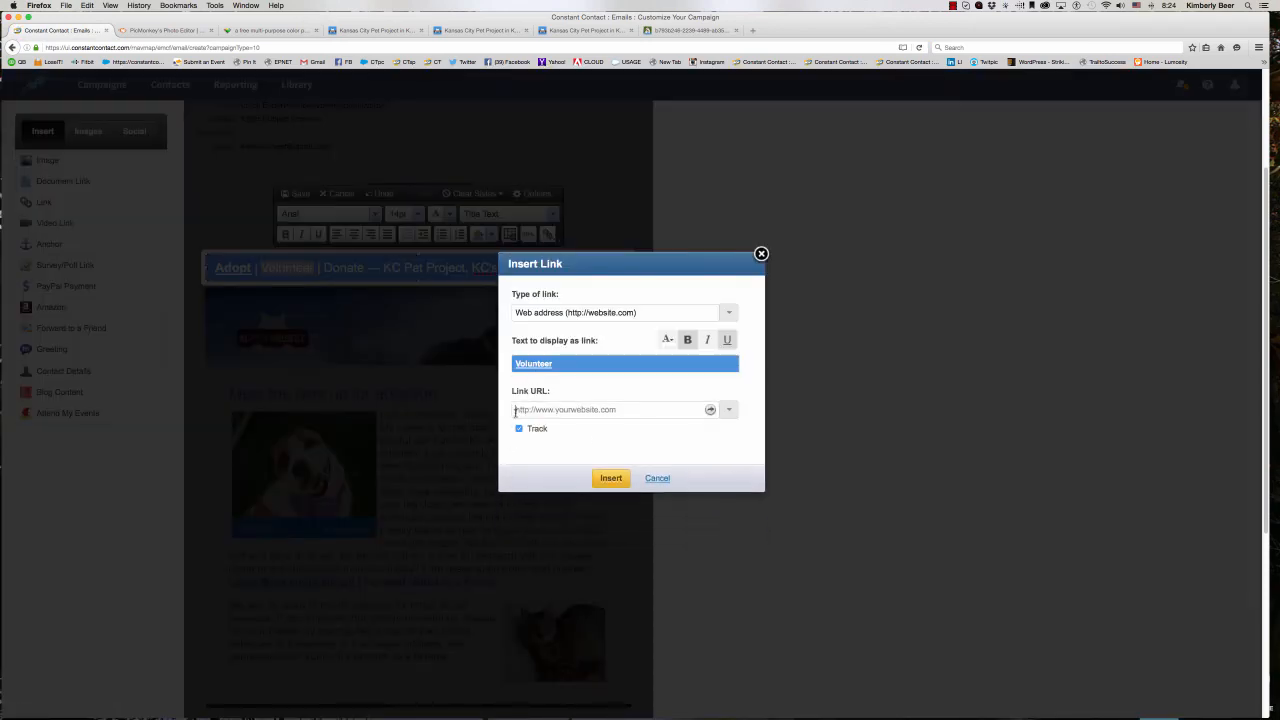
right_click(515, 411)
left_click(545, 449)
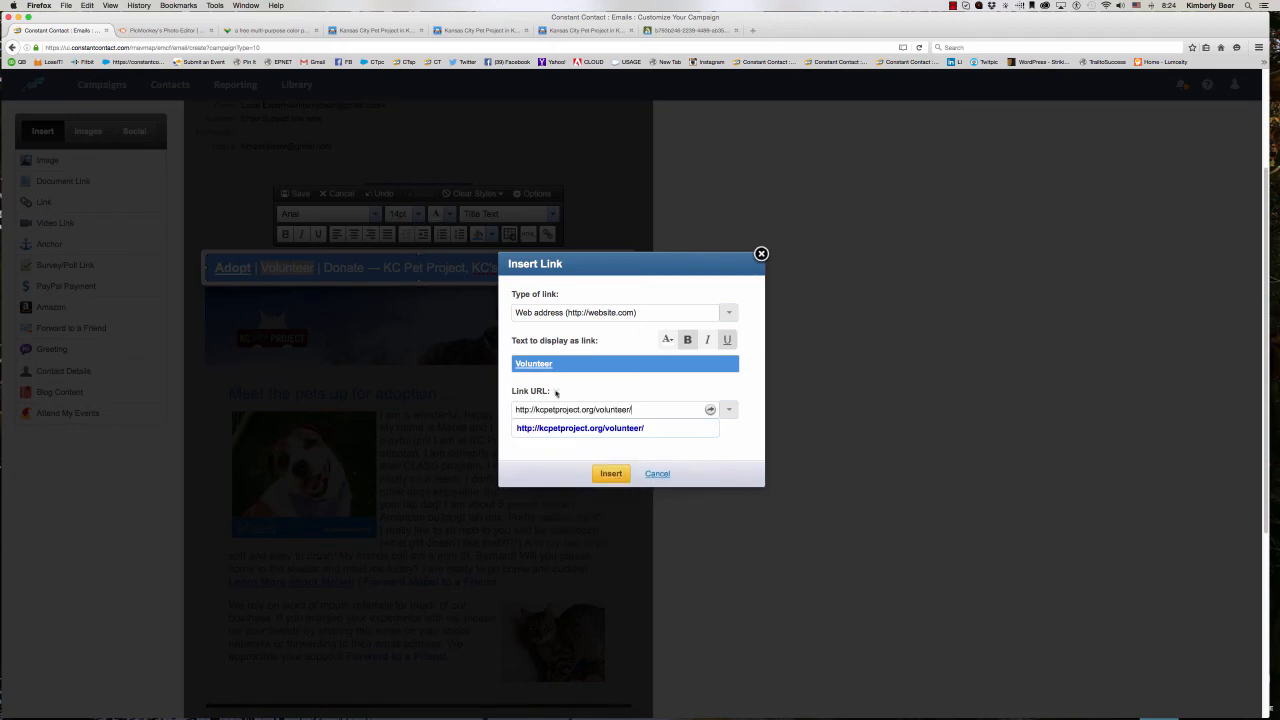
left_click(611, 473)
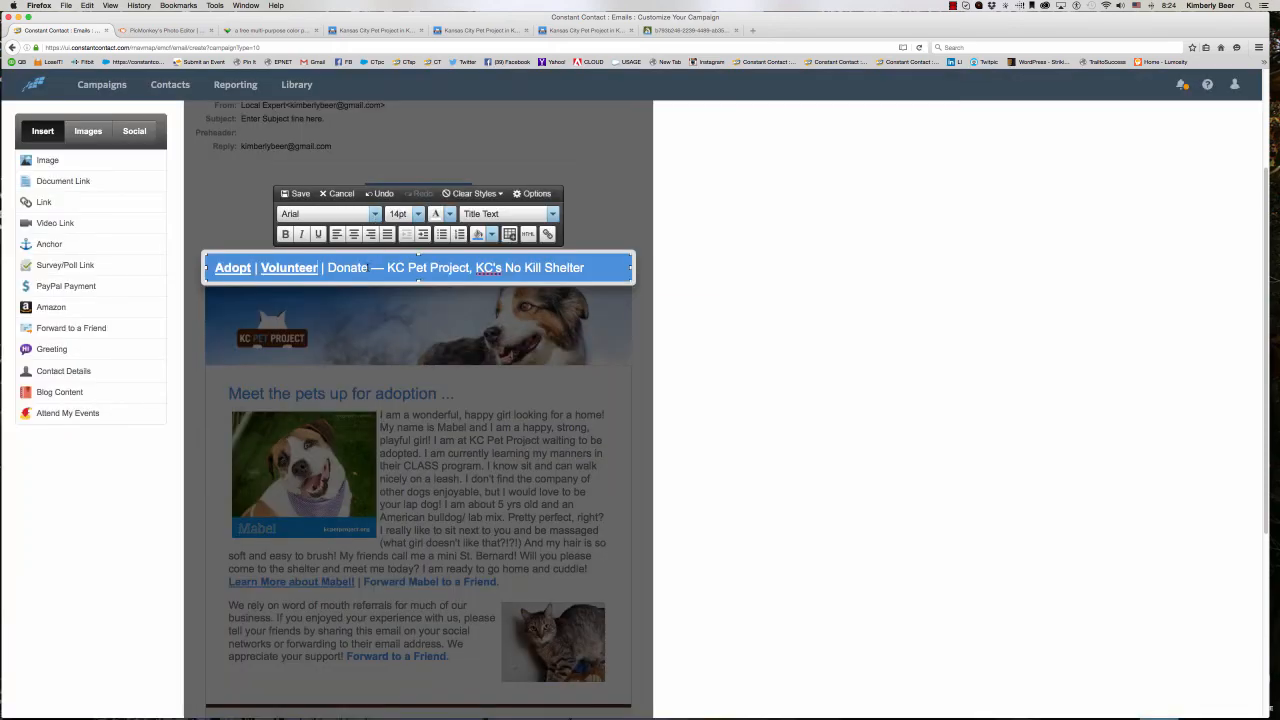
- Select the word "Donate" in the title and copy the web address of the KC Pet Project Donate page
left_click_drag(368, 267, 328, 267)
left_click(481, 31)
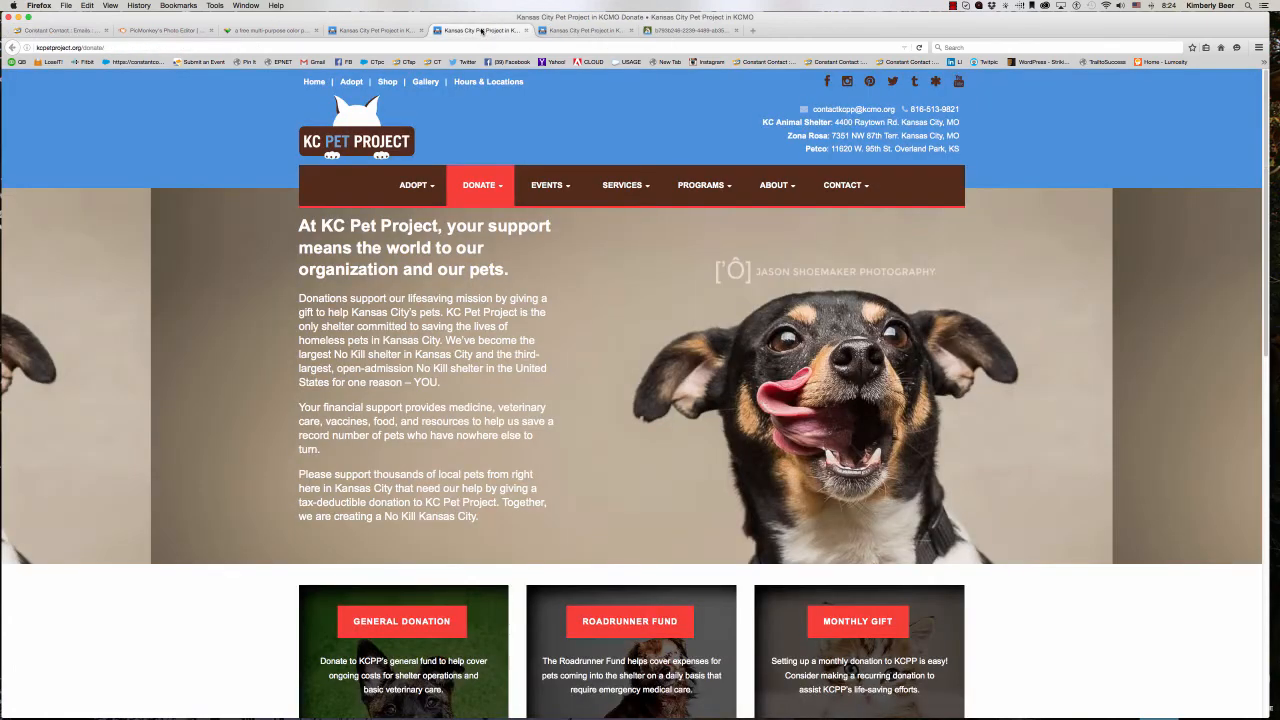
left_click(91, 47)
right_click(84, 46)
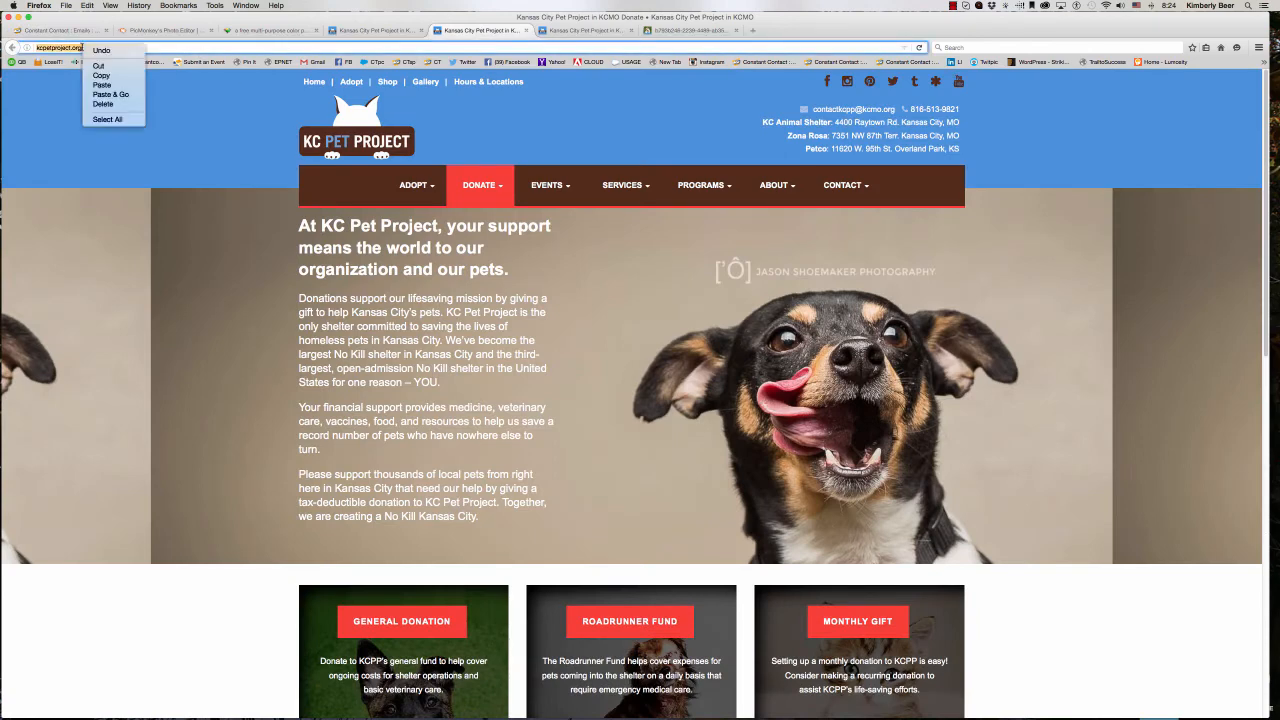
left_click(94, 76)
left_click(80, 31)
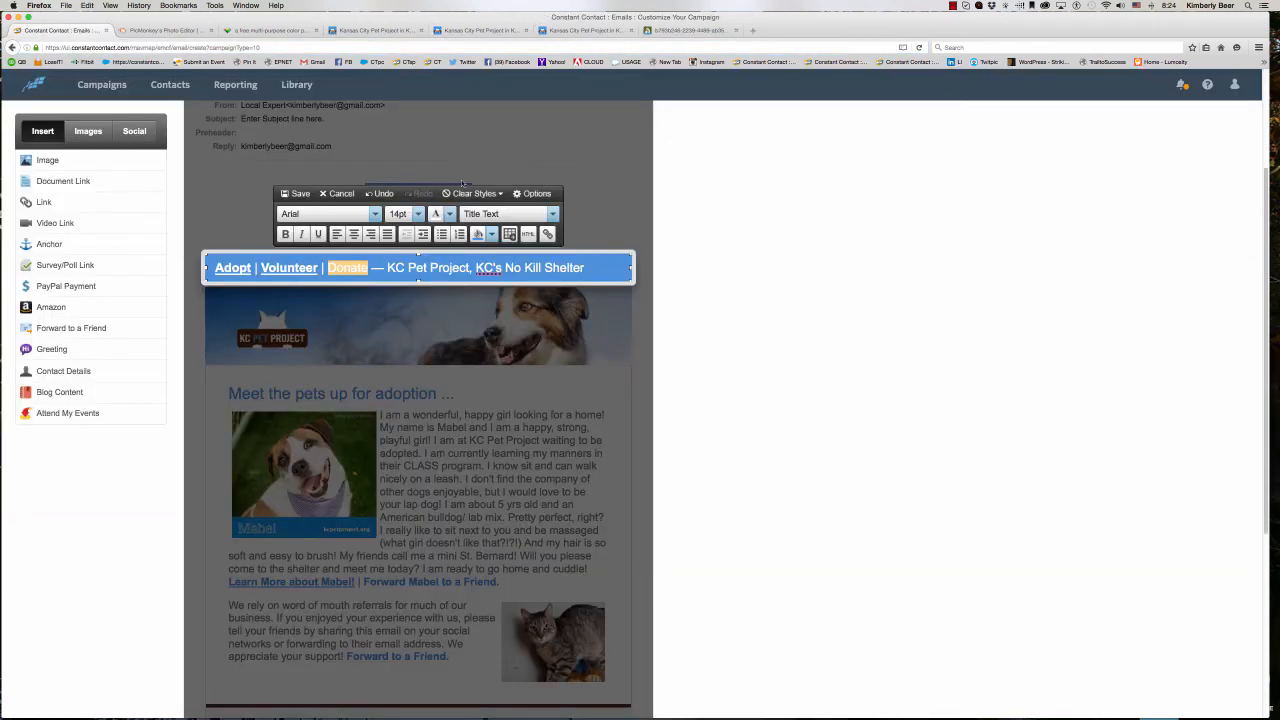
left_click(547, 234)
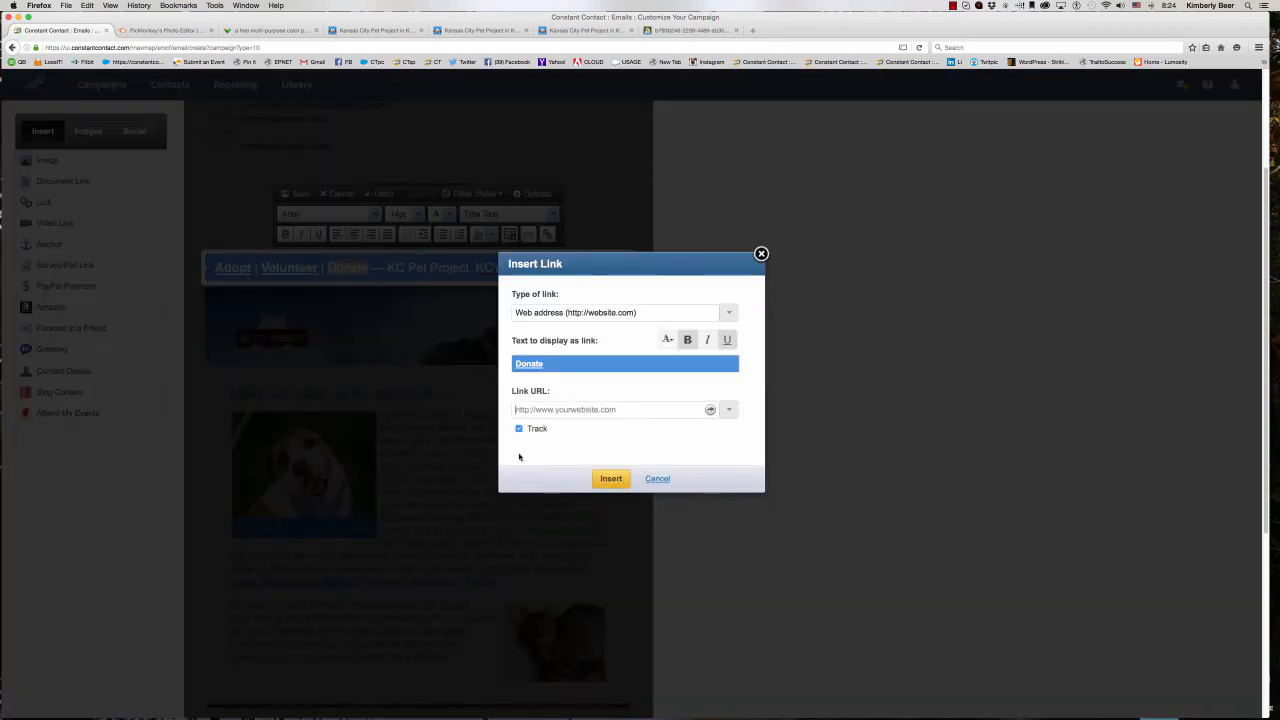
right_click(545, 409)
left_click(565, 447)
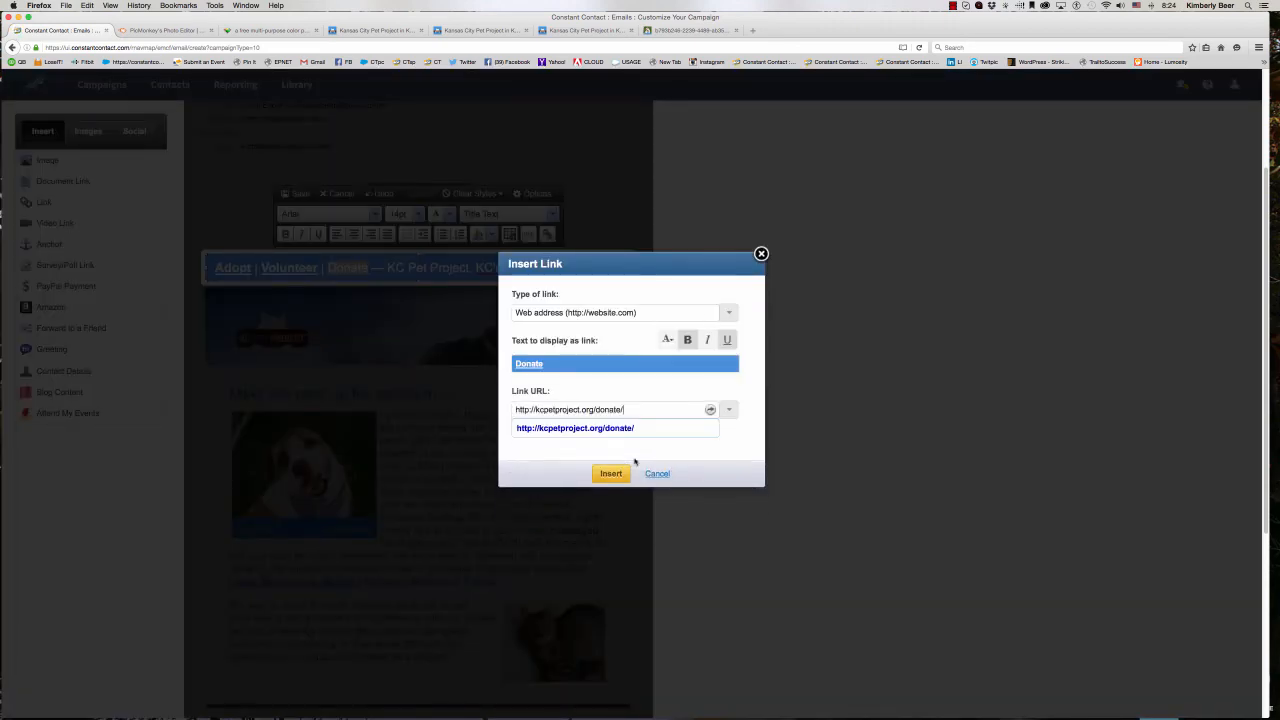
left_click(611, 473)
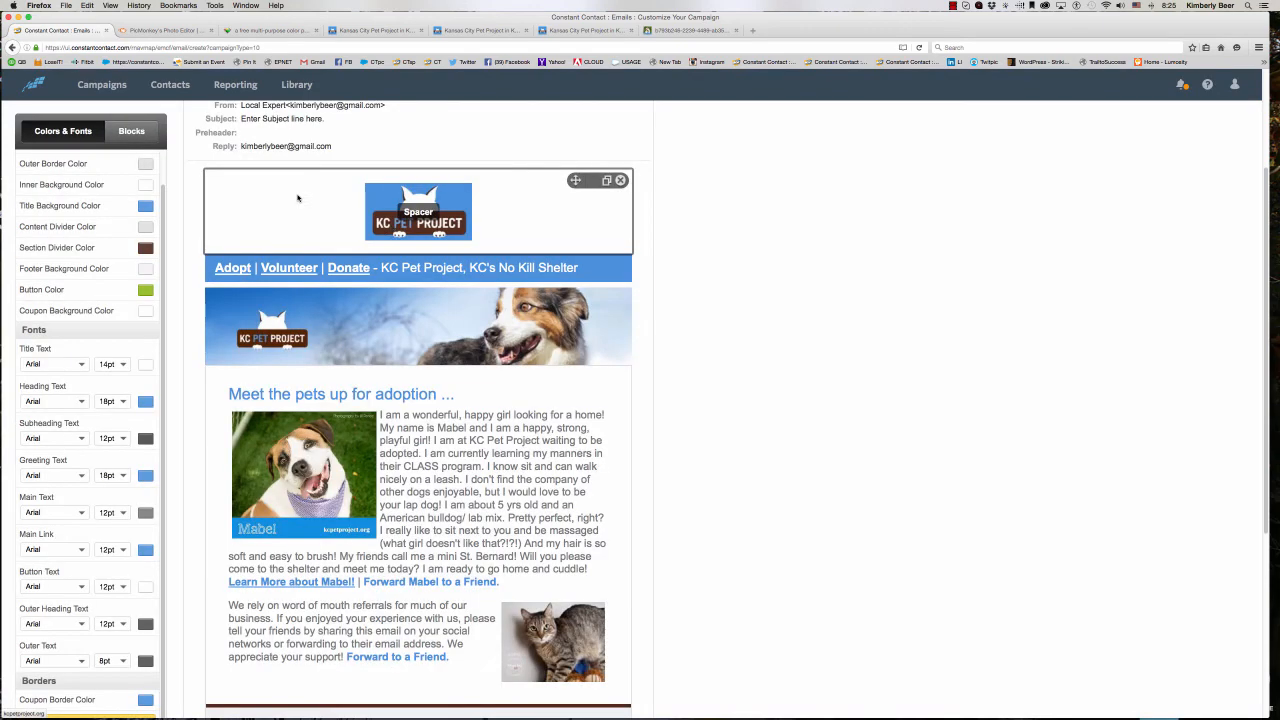
left_click(298, 193)
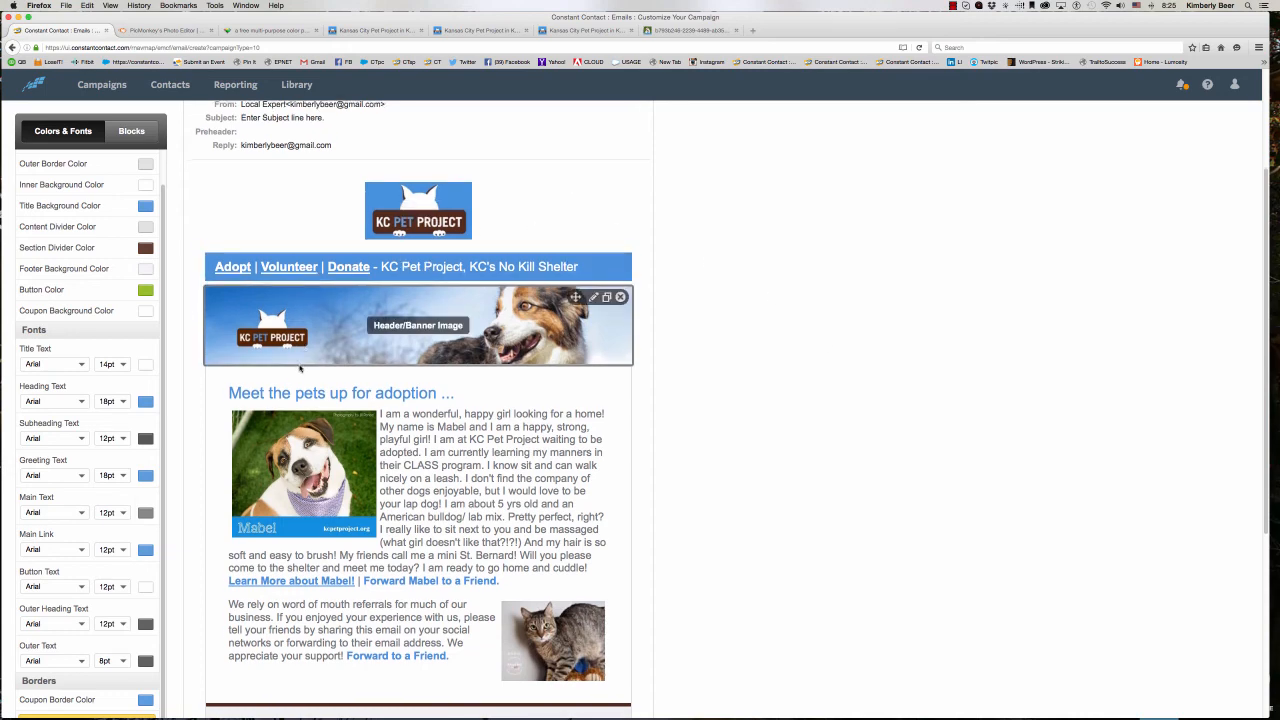
- Add a Content block below the cat's block and clear its placeholder text
scroll(298, 366, "down", 5)
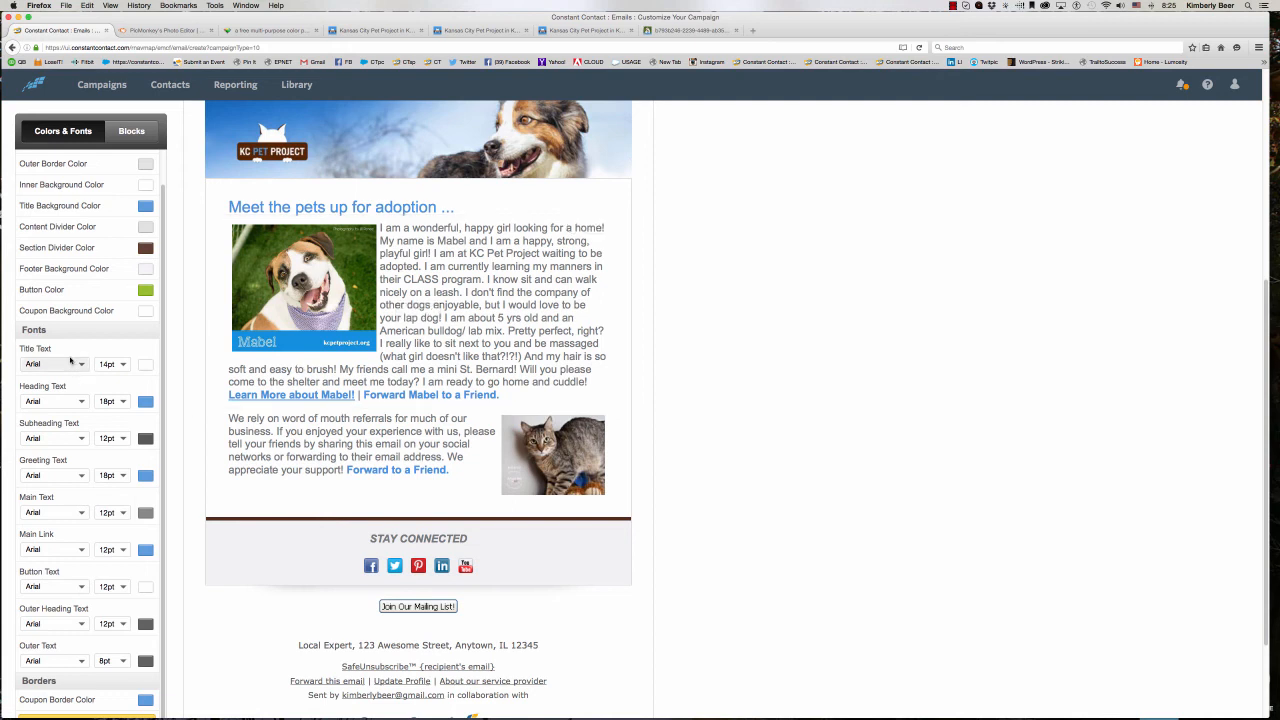
left_click(144, 129)
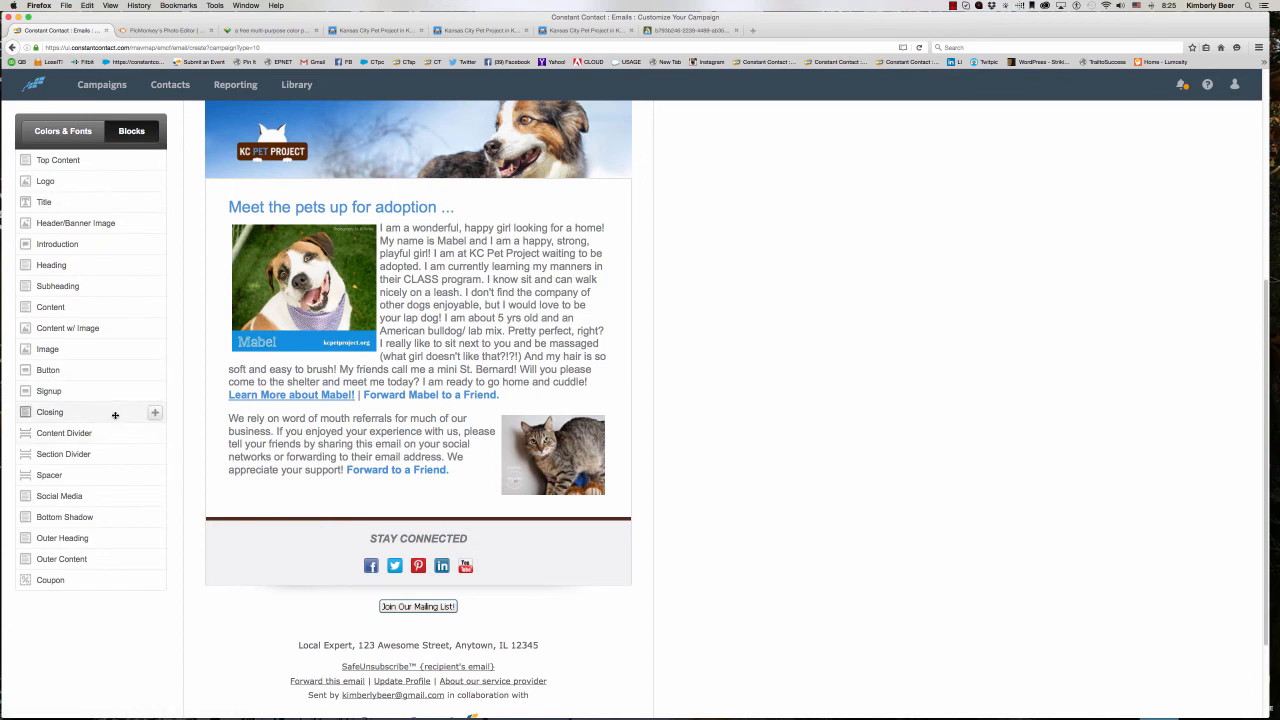
left_click(155, 308)
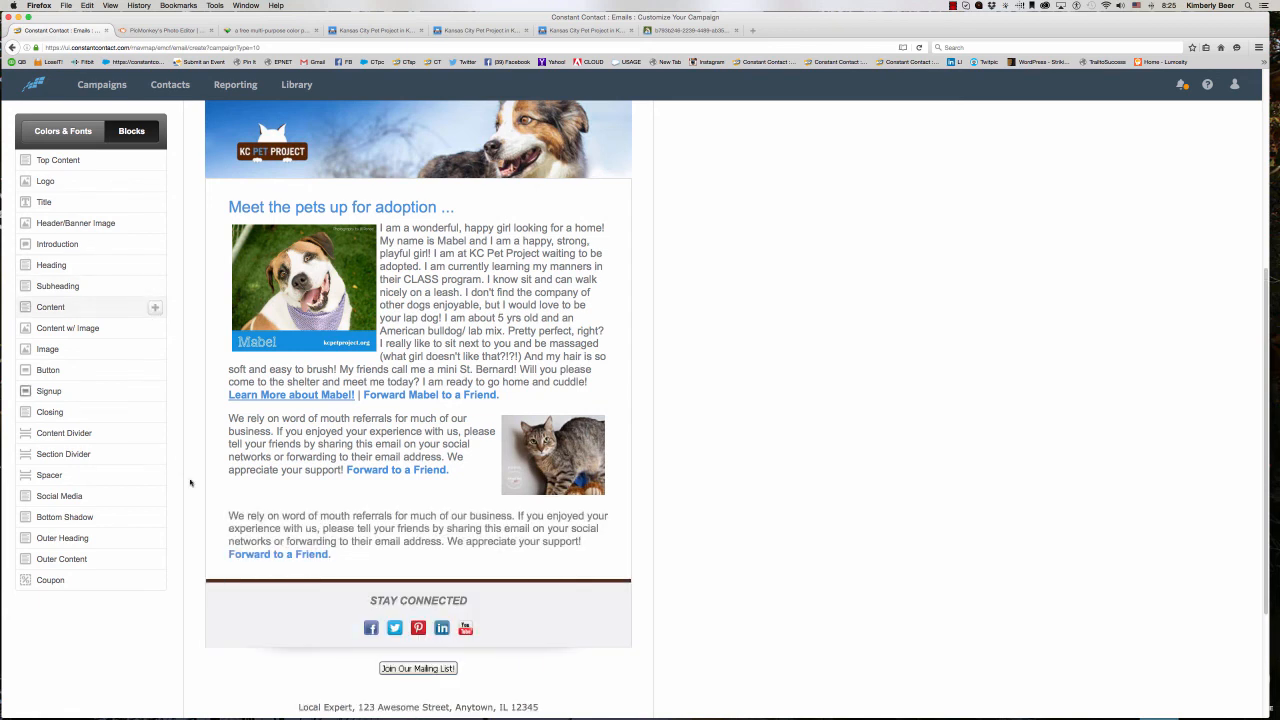
left_click(335, 560)
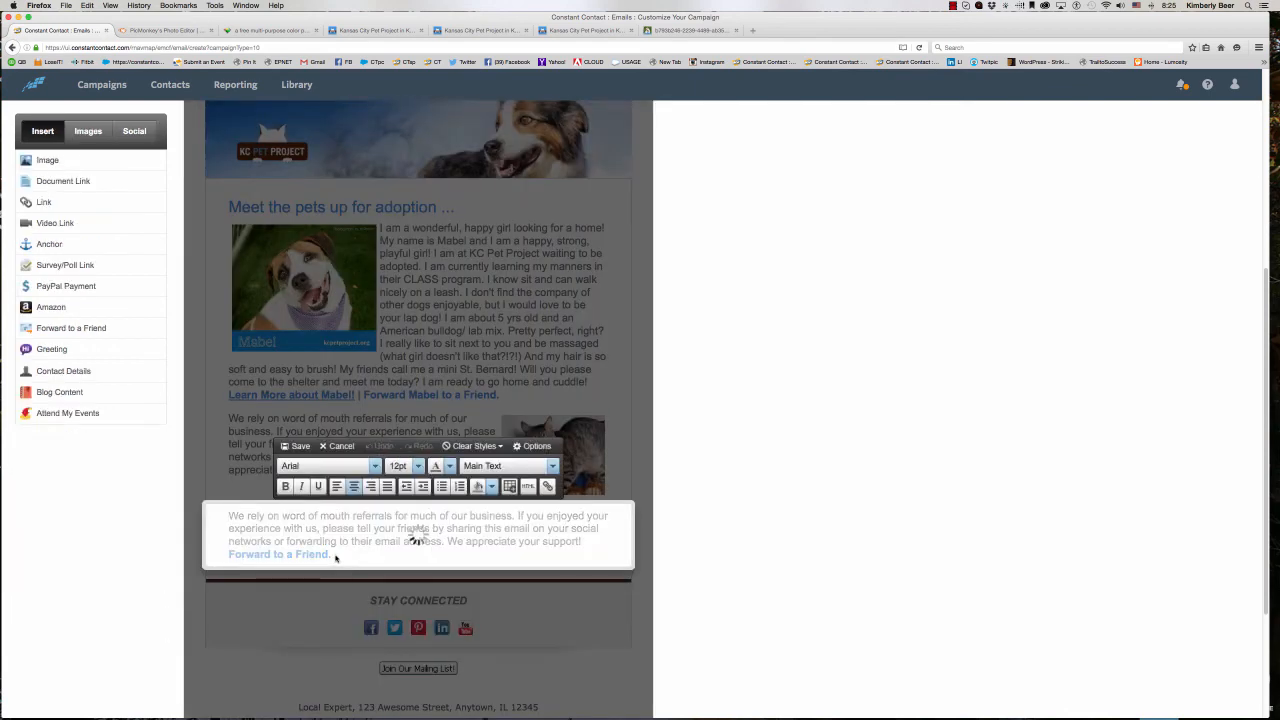
left_click_drag(332, 556, 220, 517)
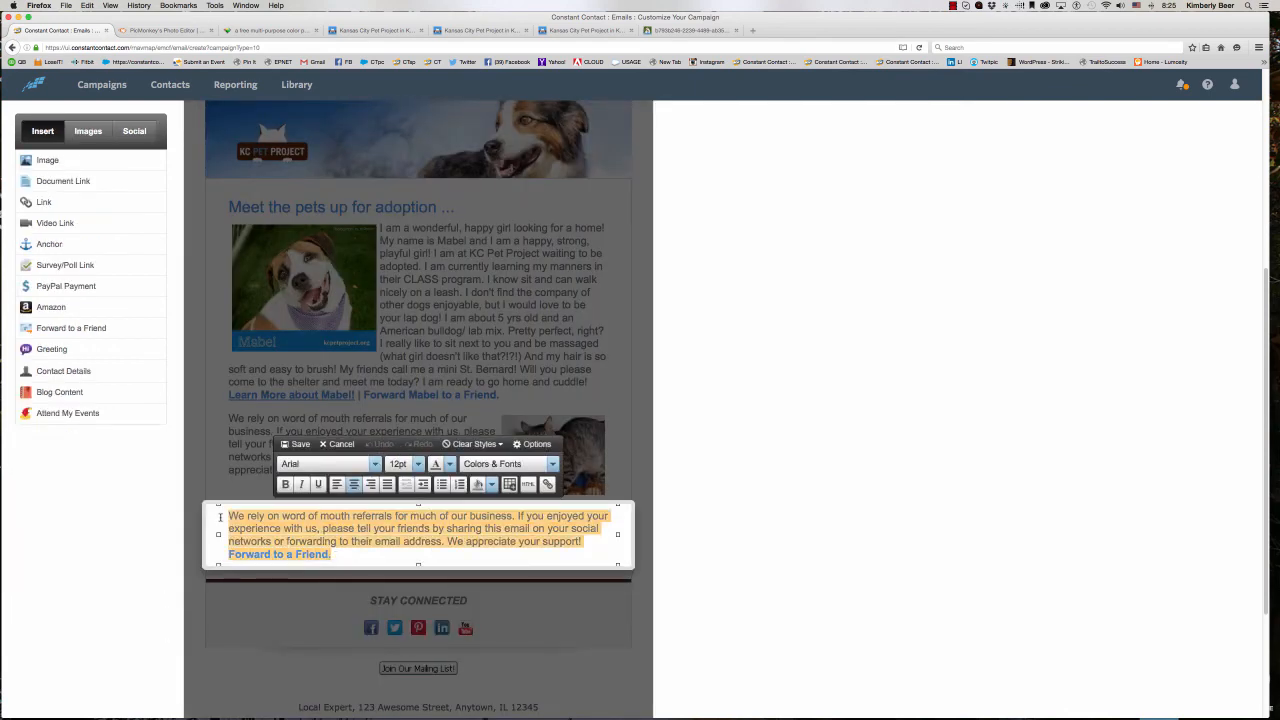
key("BackSpace")
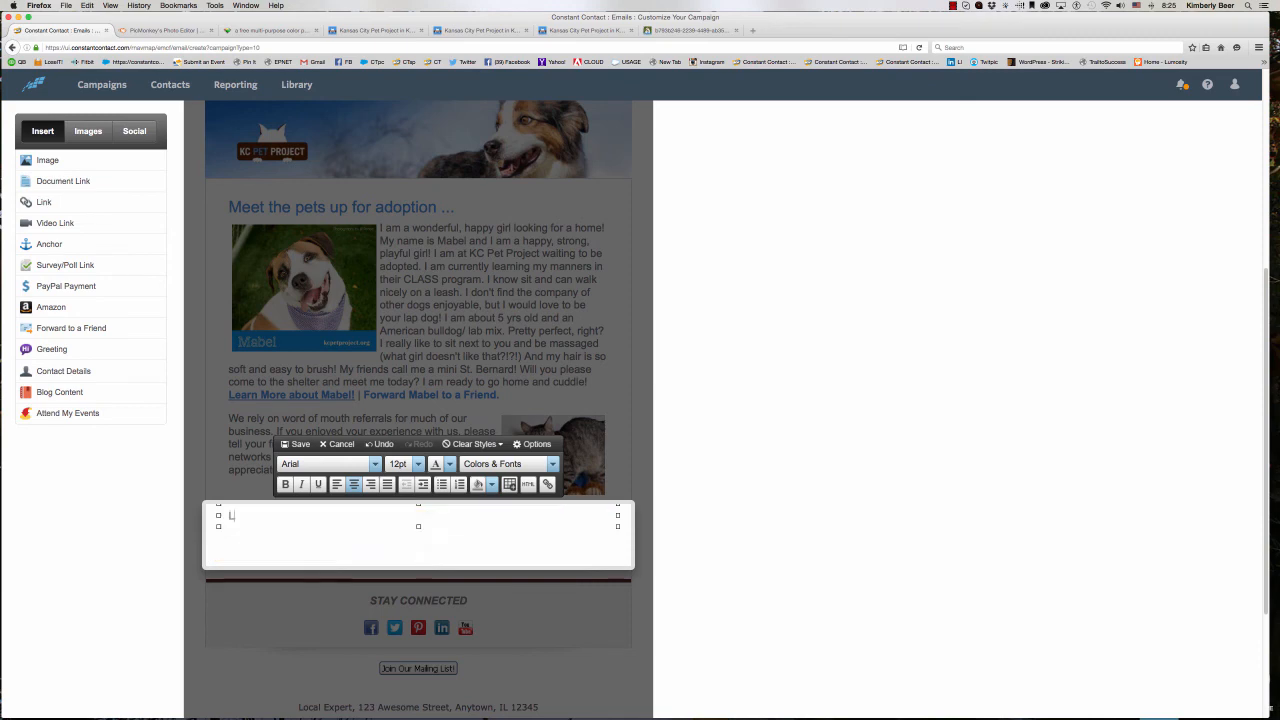
- Write "Learn what it means to be a volunteer at KC Pet Project! Watch this 5 minute video." in the new block, followed by blank lines
type("Learn what it ")
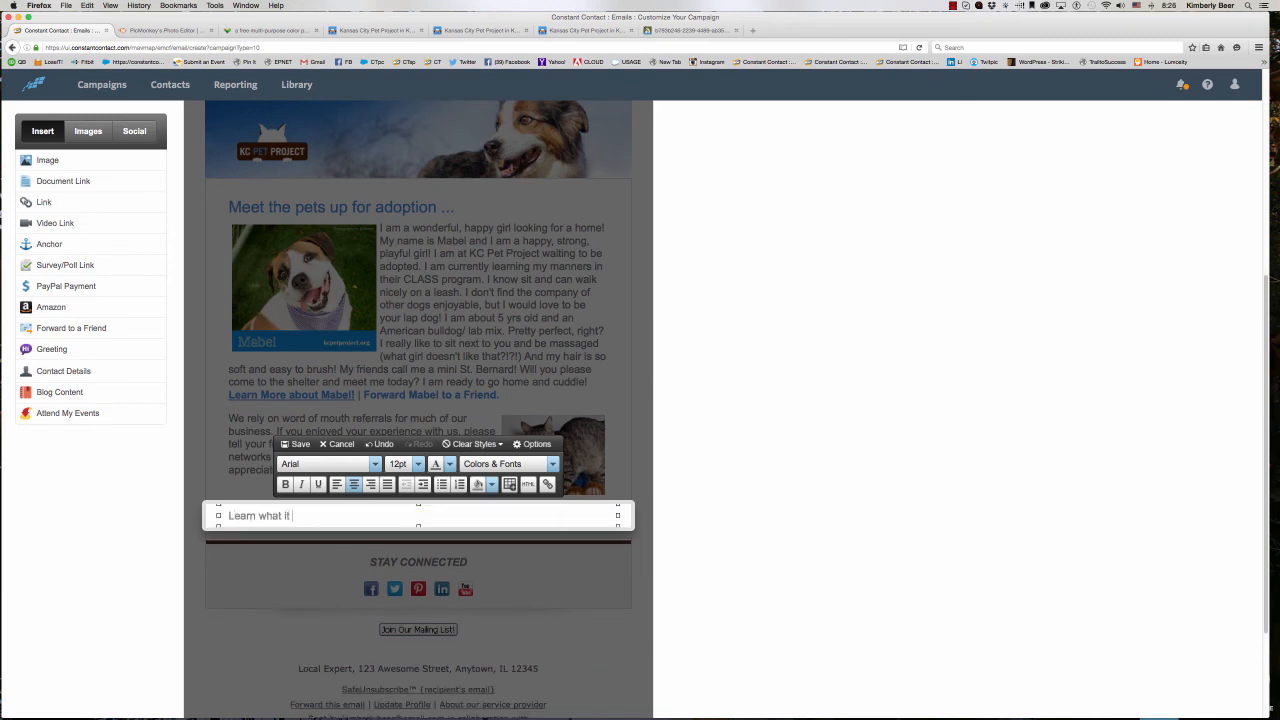
type("means to be a volunteer at KC Pet proj")
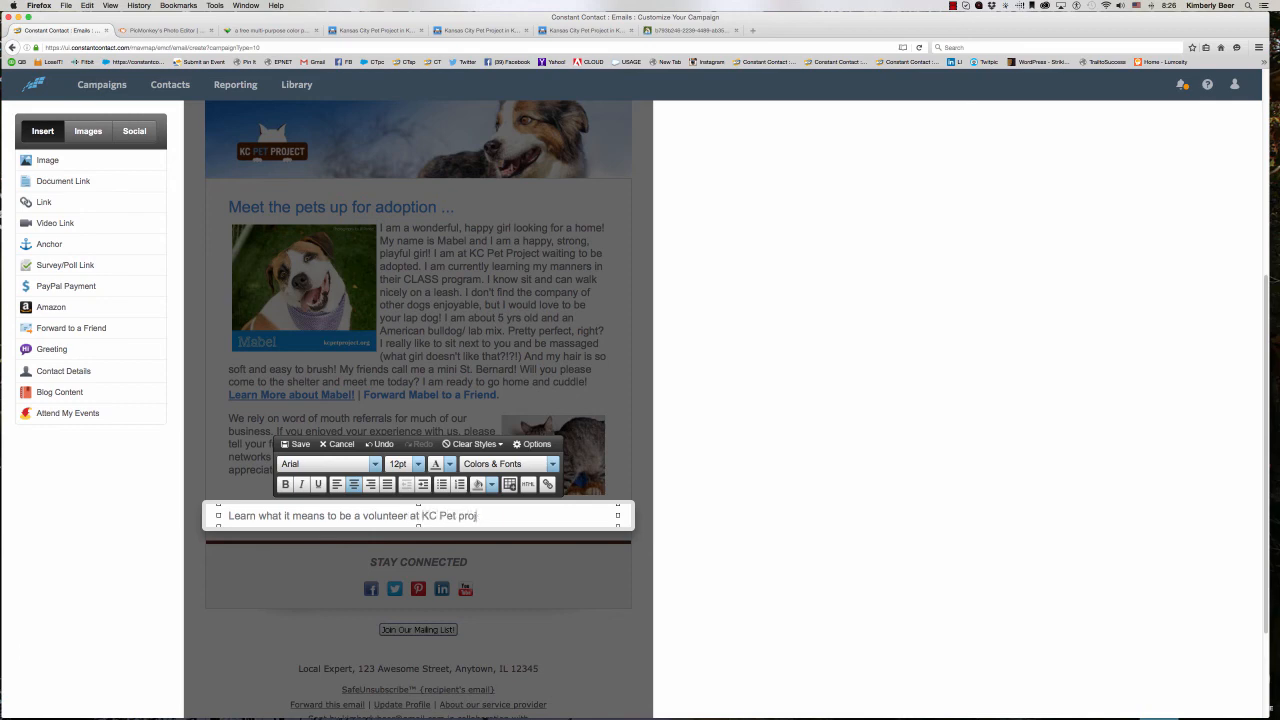
key("BackSpace")
key("BackSpace")
key("BackSpace")
key("BackSpace")
type("Project! Watch this 5 minute video.")
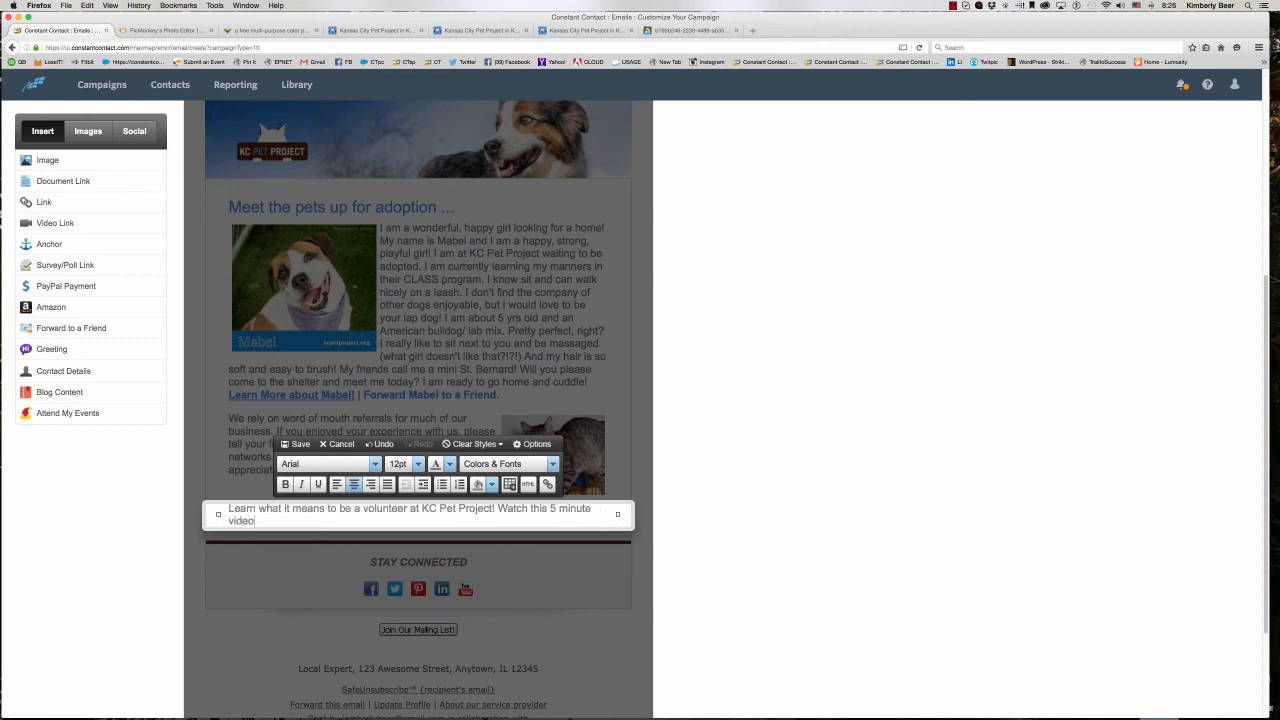
key("Return")
key("Return")
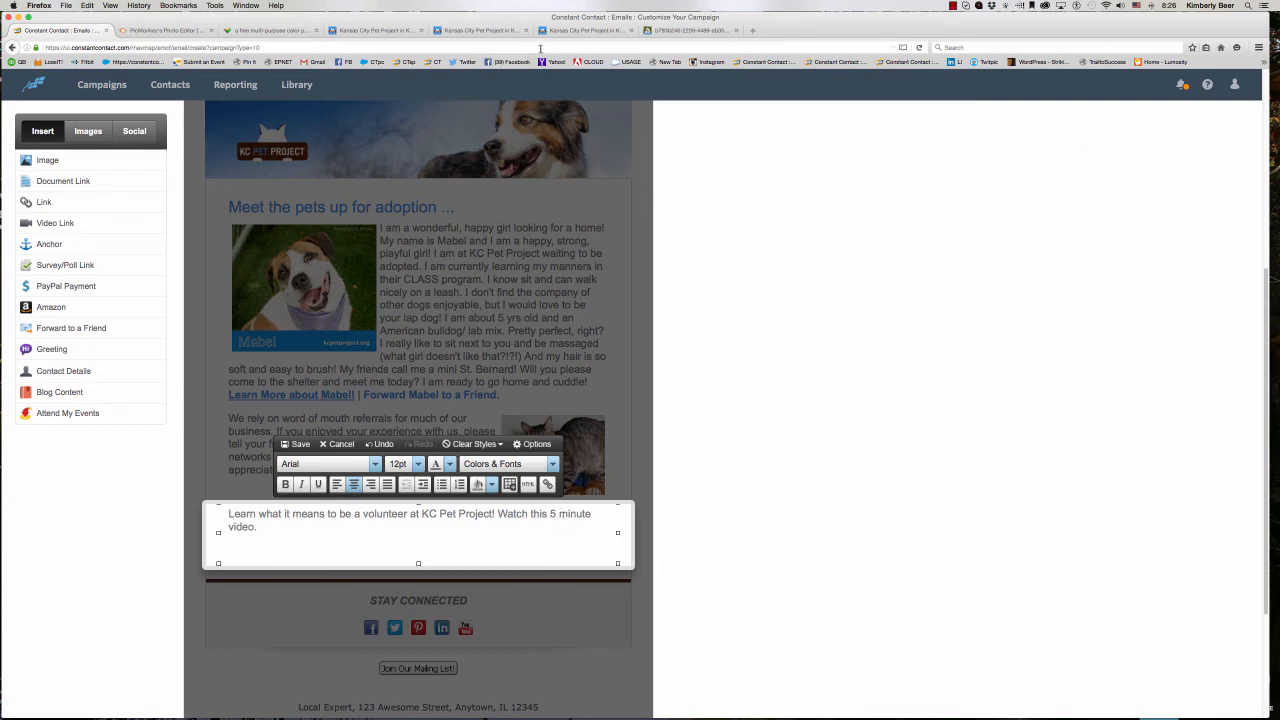
- Bring up the KC Pet Project Volunteer page containing the video for the new block
left_click(556, 32)
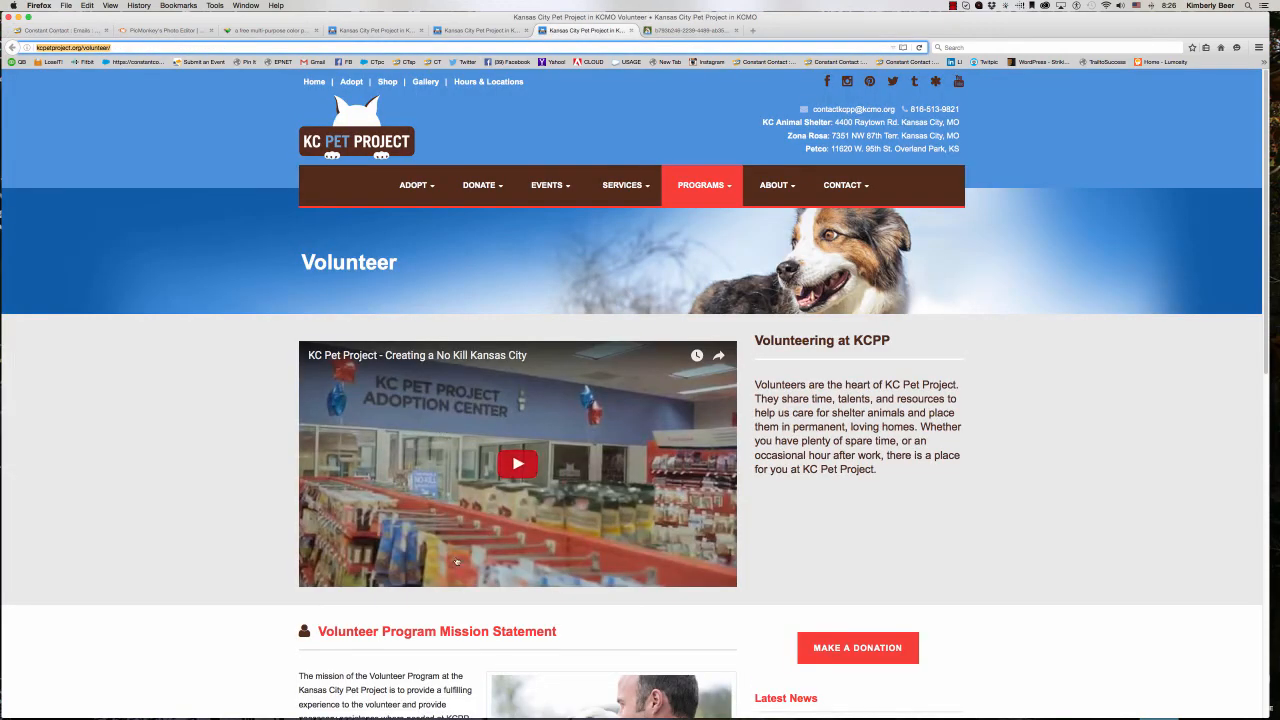
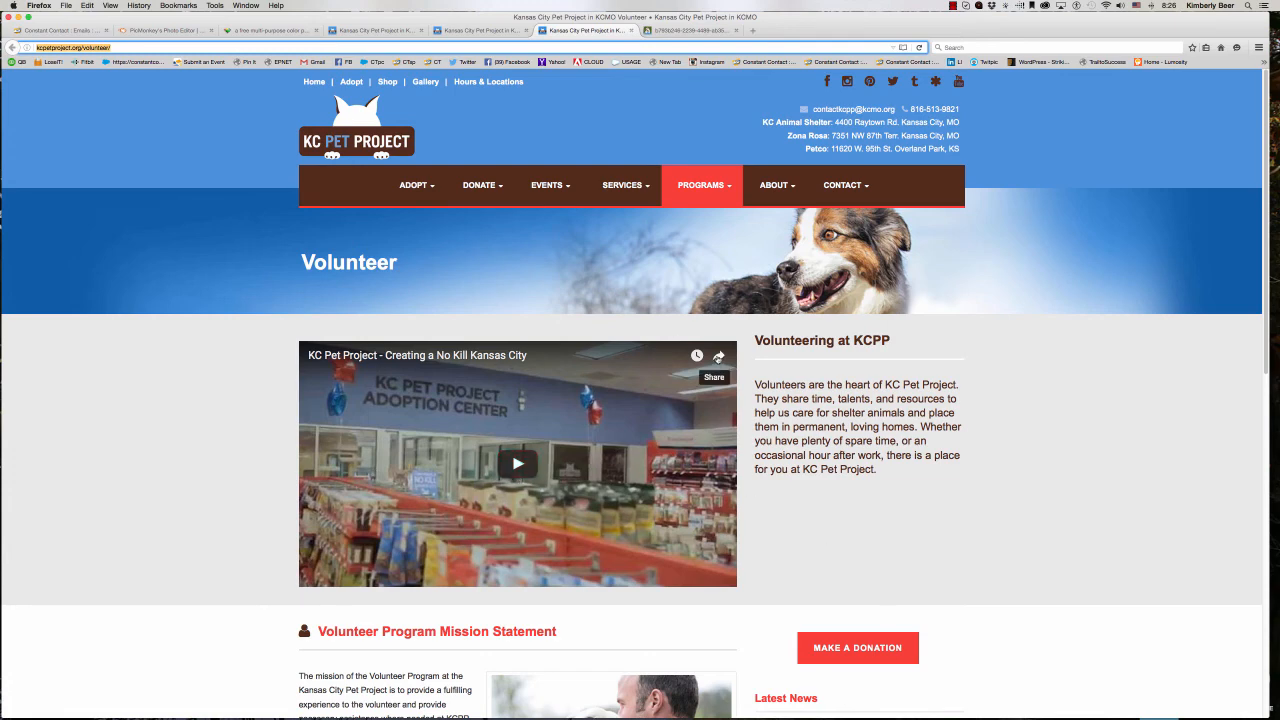
- Copy the share link of the "KC Pet Project - Creating a No Kill Kansas City" video on the Volunteer page
left_click(718, 357)
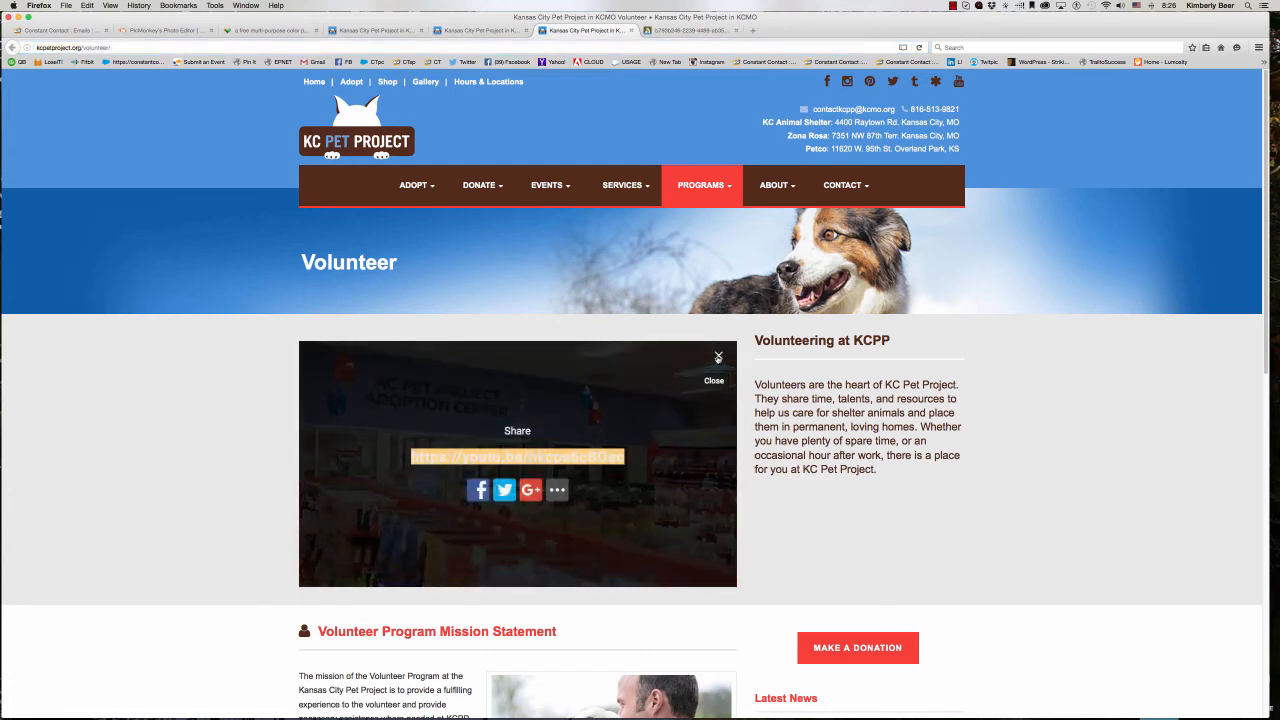
right_click(532, 456)
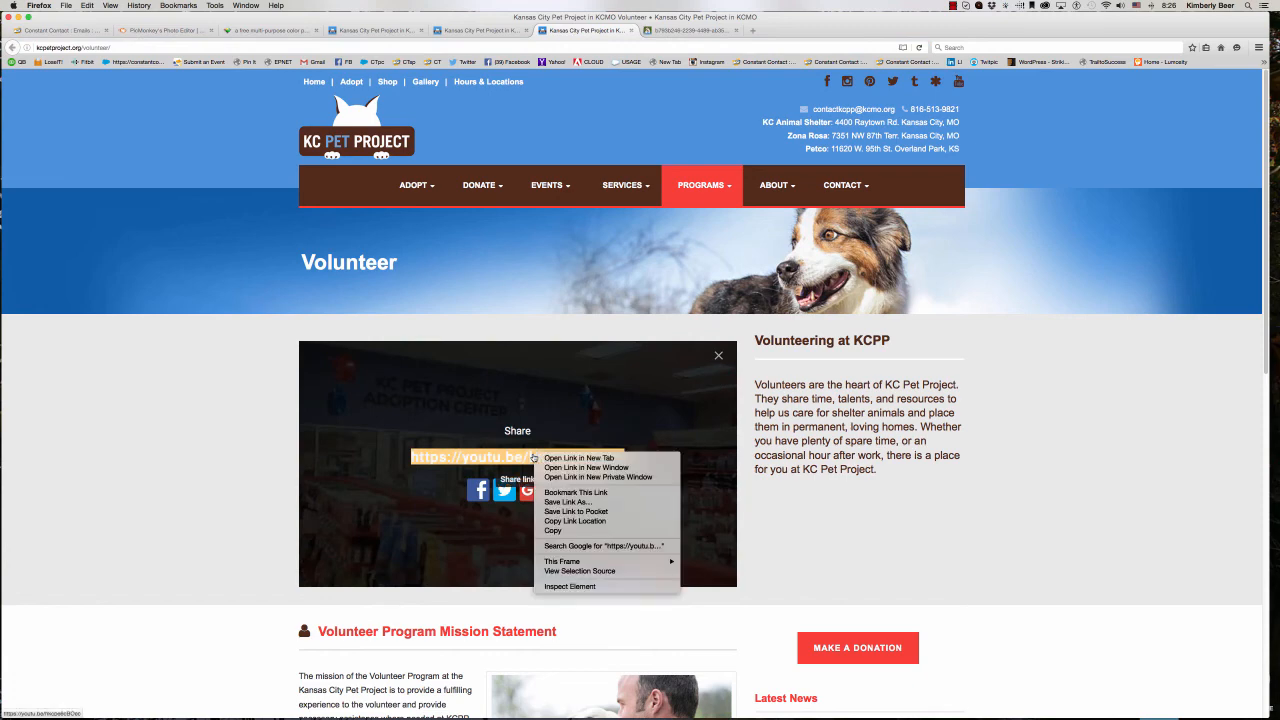
left_click(497, 461)
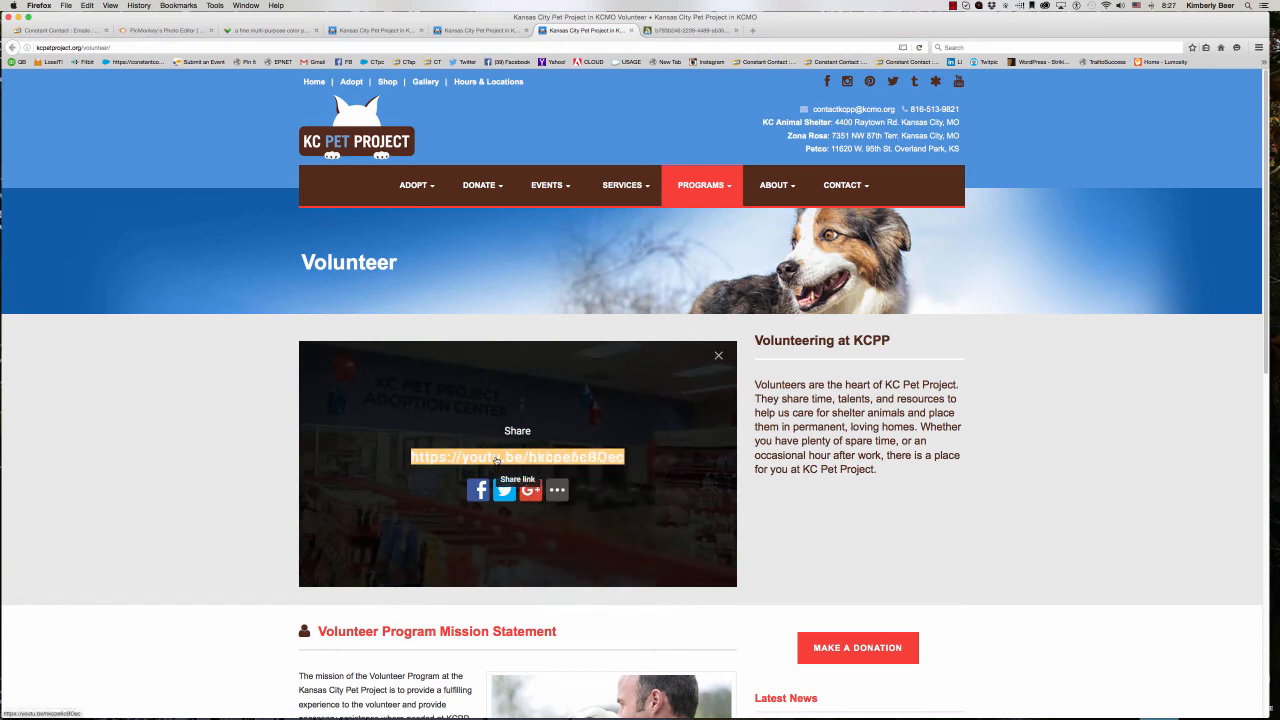
right_click(504, 457)
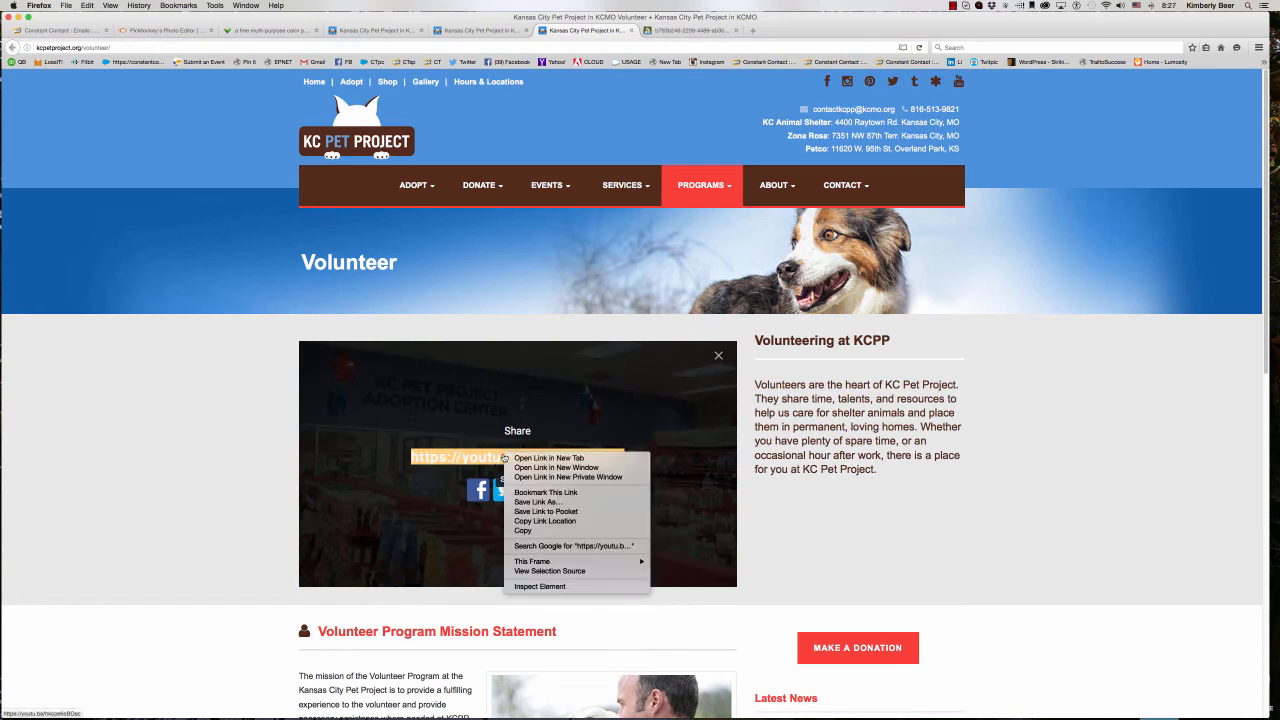
left_click(528, 521)
- Check the copied video link by loading it in a new browser tab, and pause the playback
left_click(753, 31)
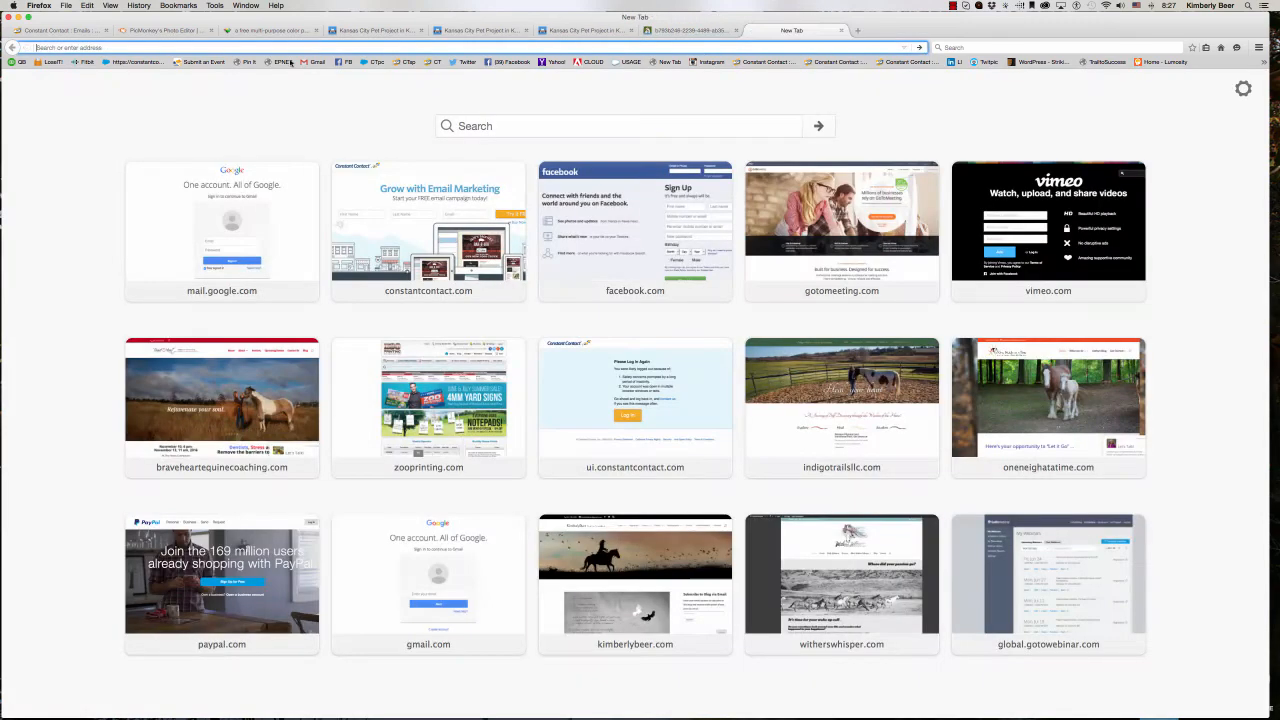
right_click(136, 48)
left_click(140, 88)
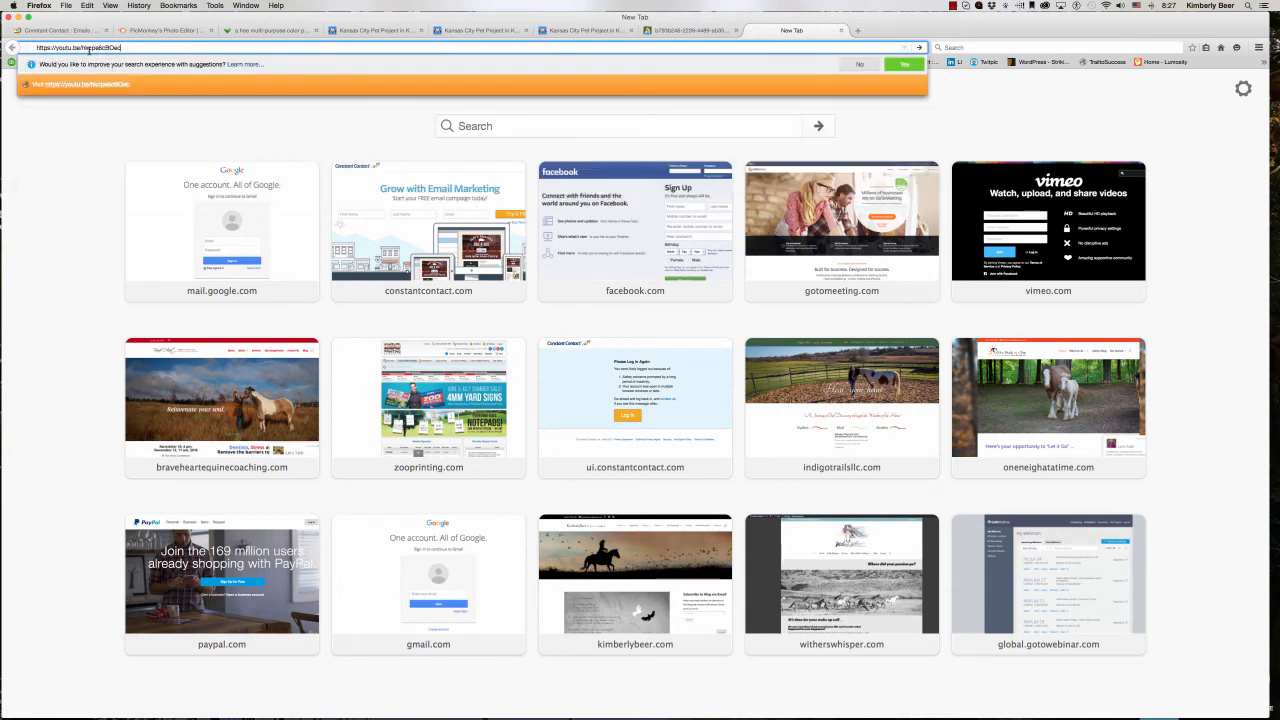
key("Return")
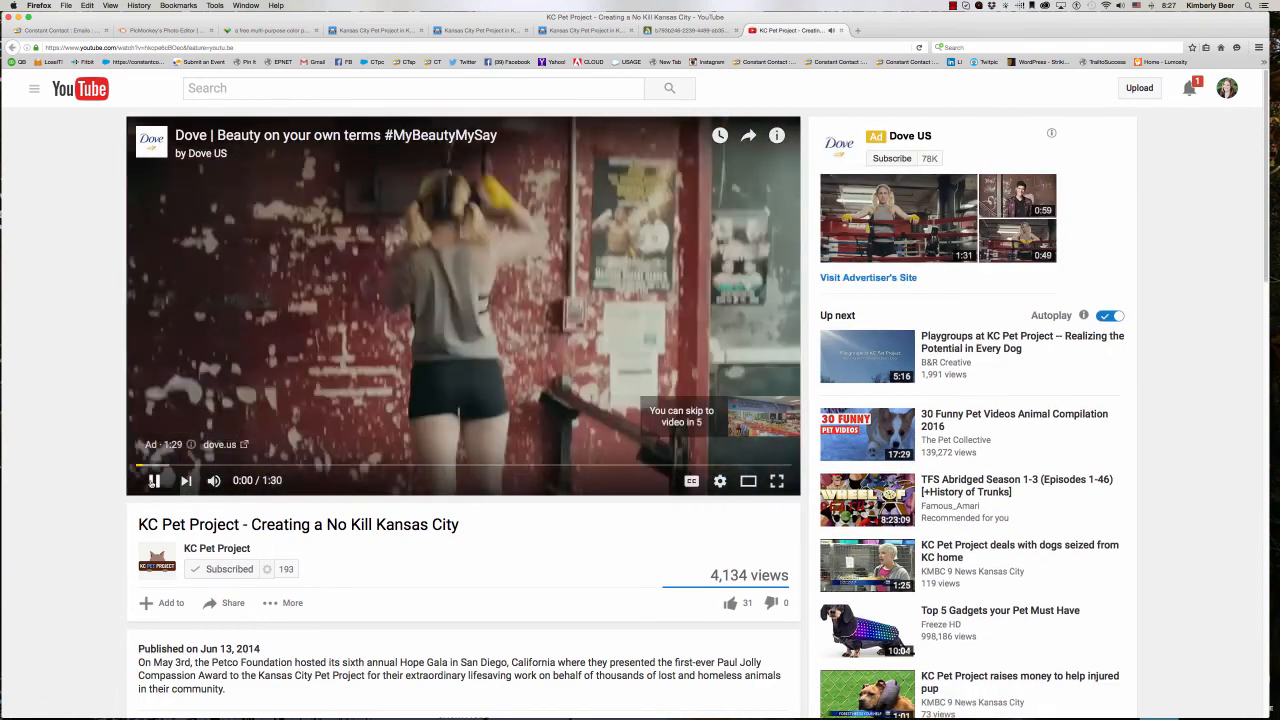
left_click(154, 481)
left_click(56, 30)
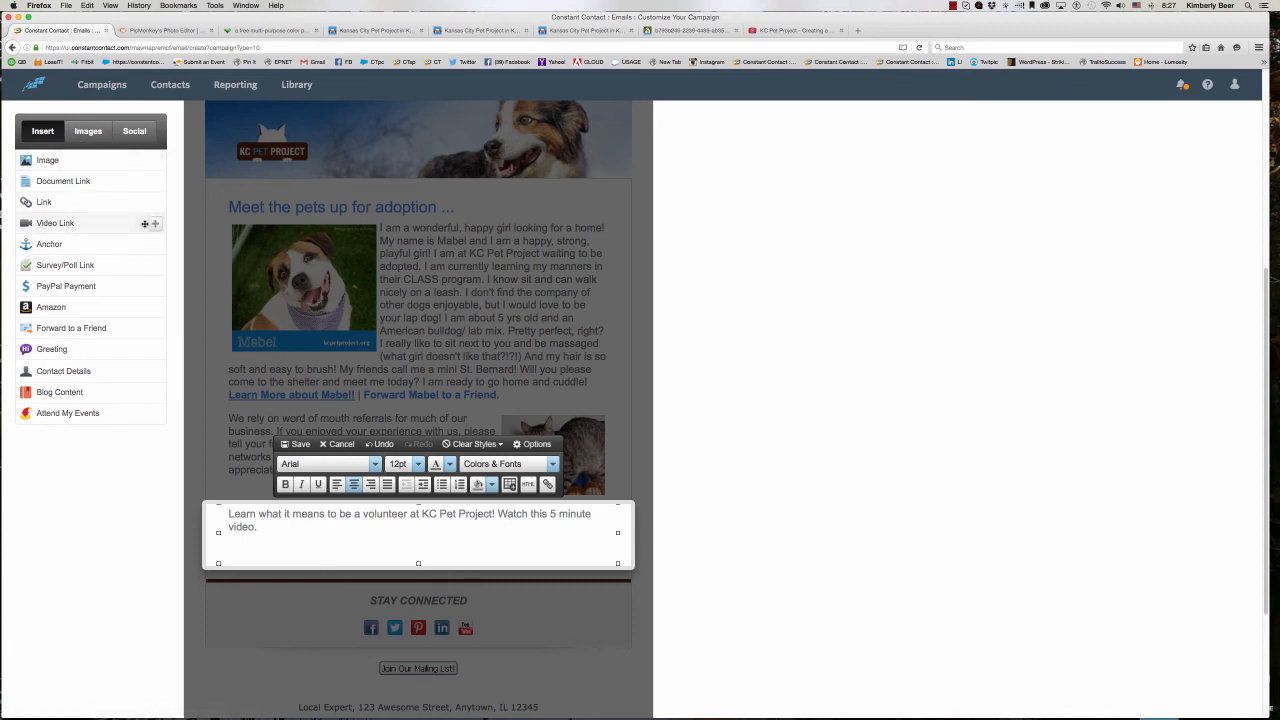
left_click(149, 222)
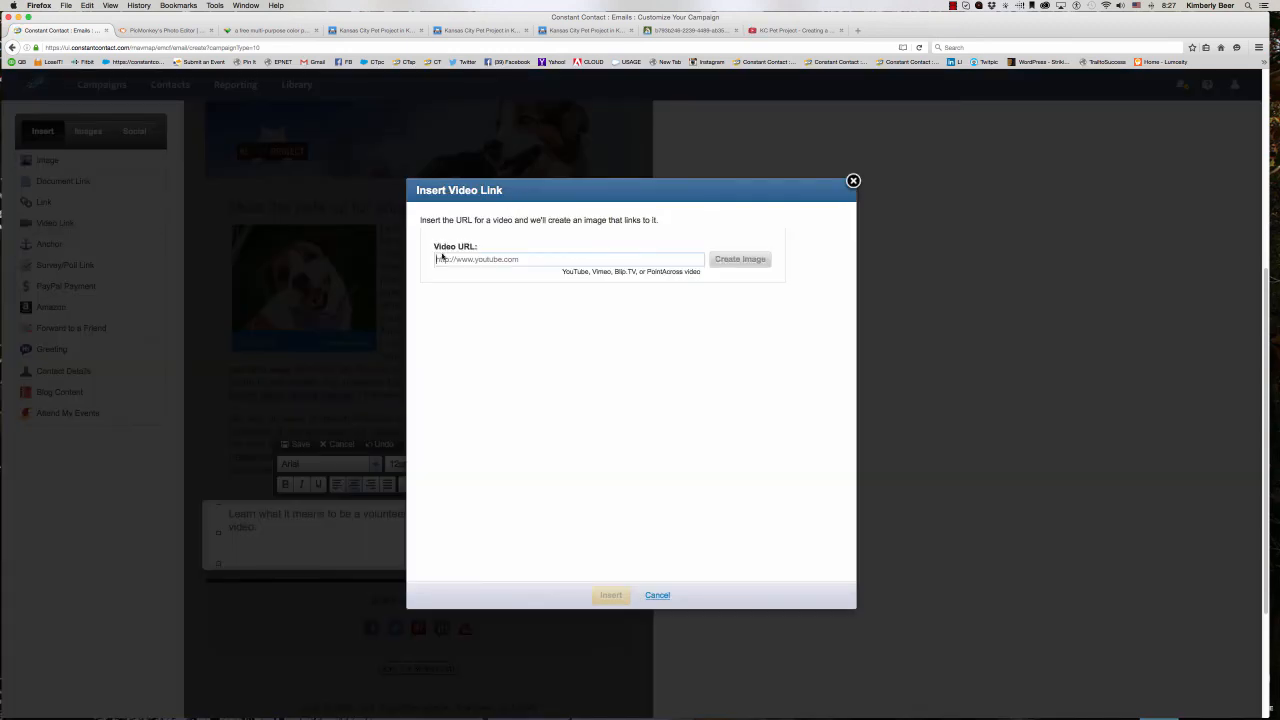
right_click(439, 257)
left_click(459, 296)
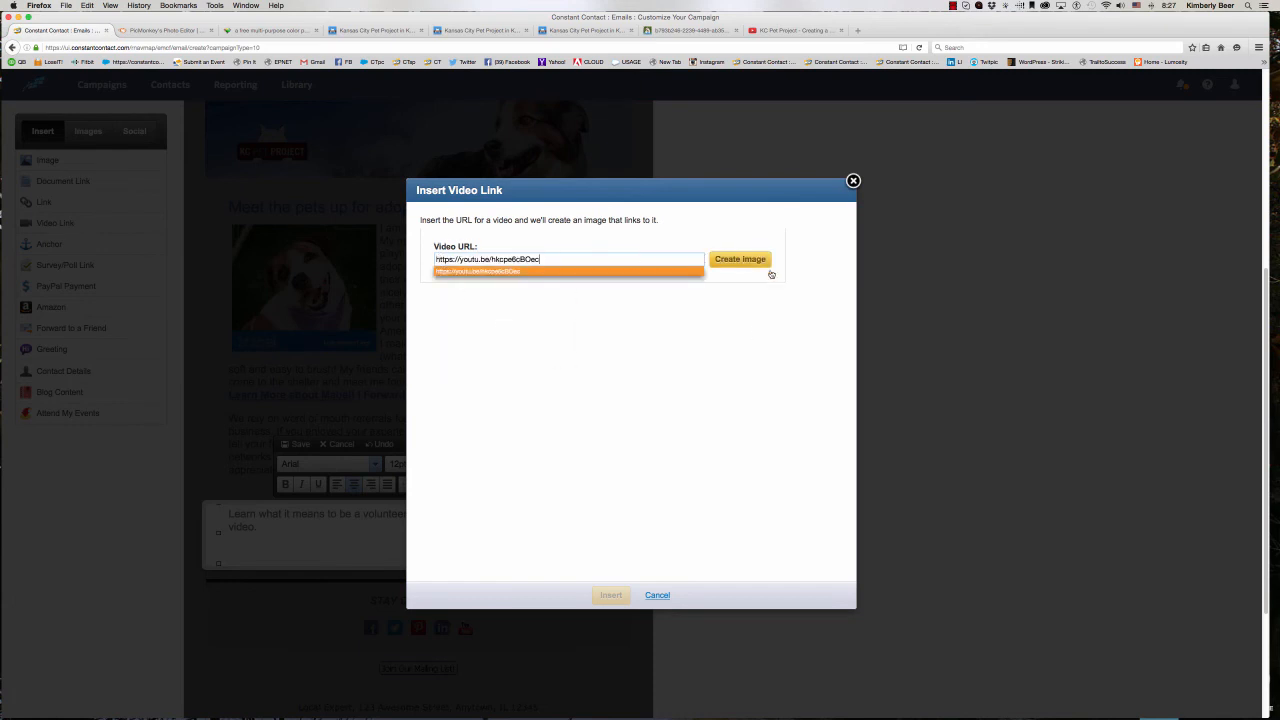
left_click(750, 260)
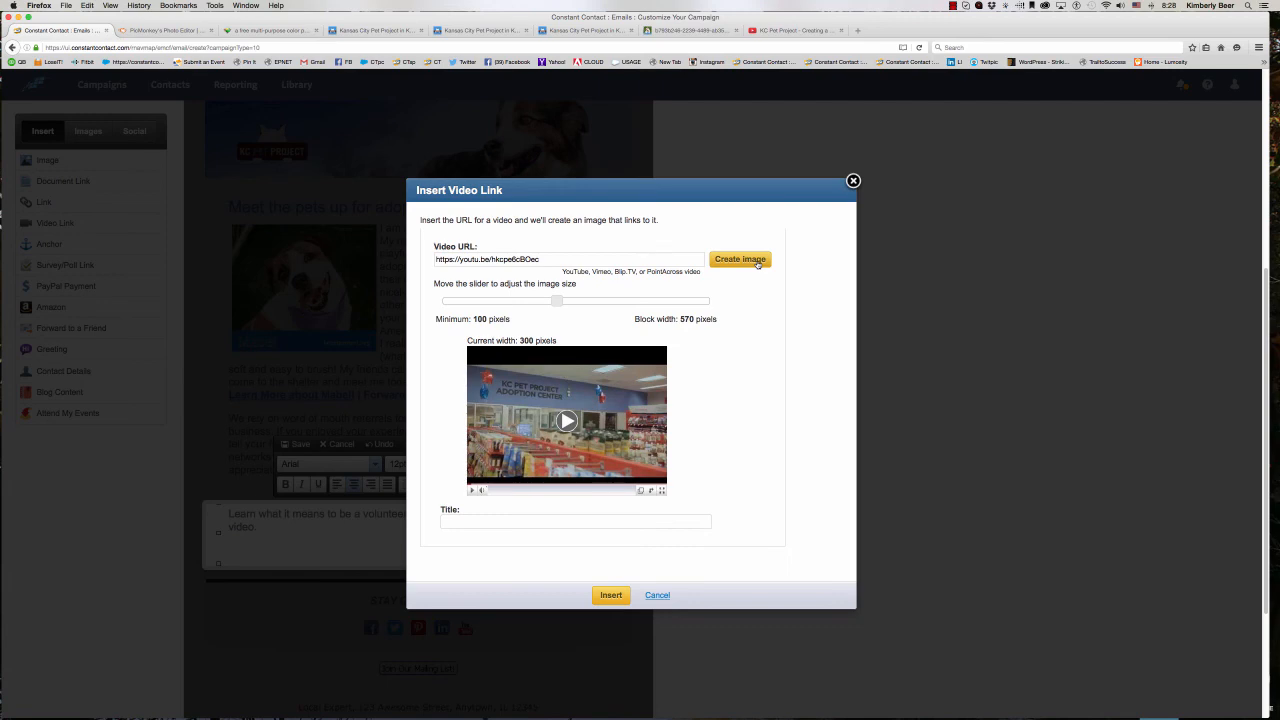
left_click(754, 262)
left_click(611, 594)
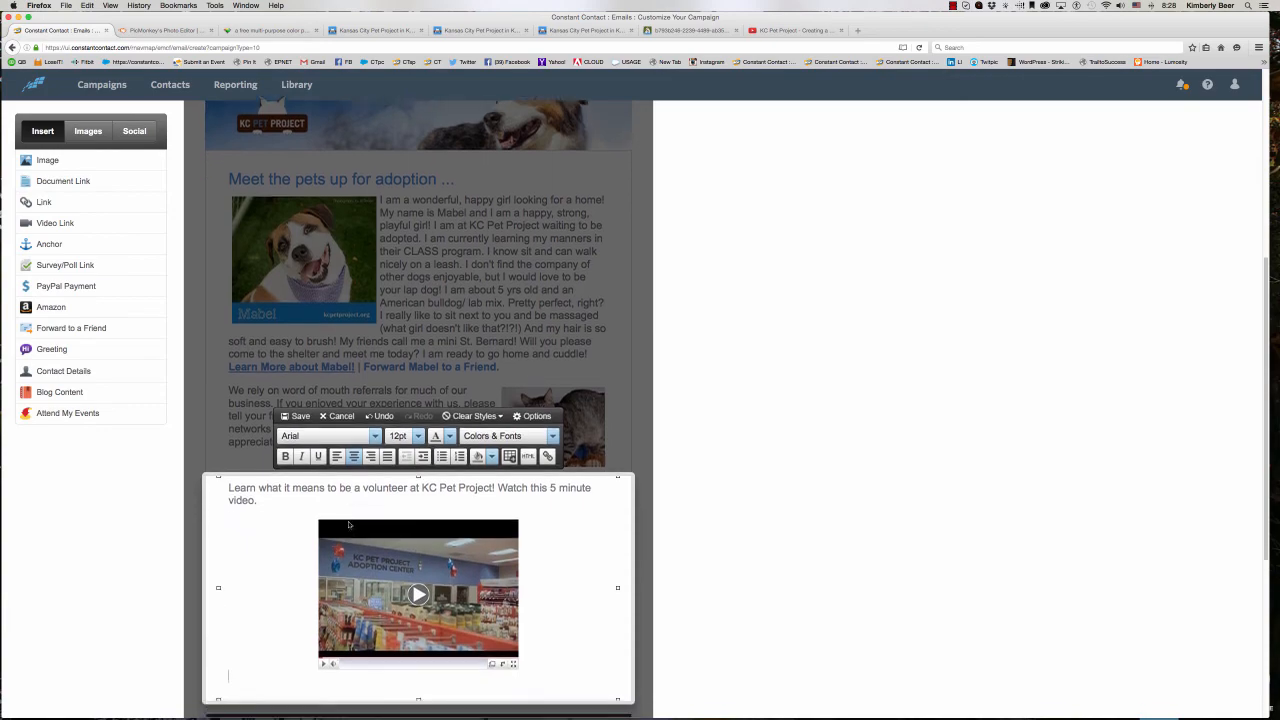
scroll(349, 524, "down", 2)
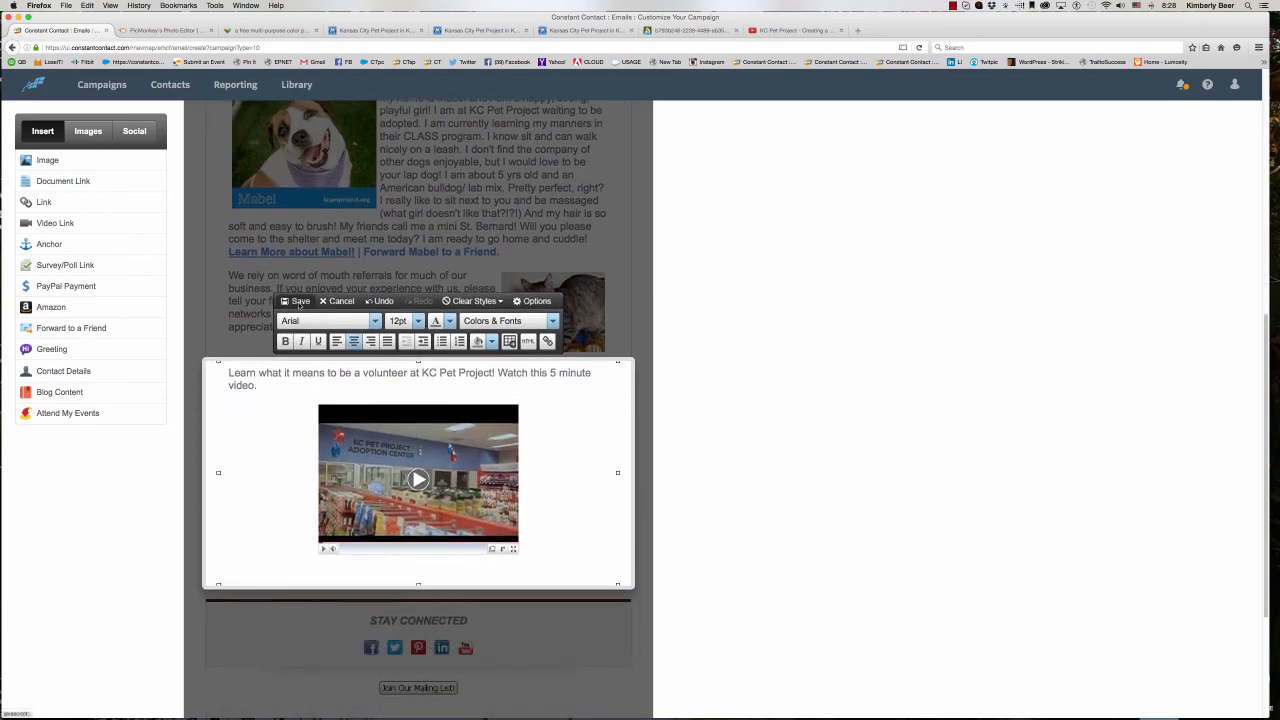
left_click(299, 302)
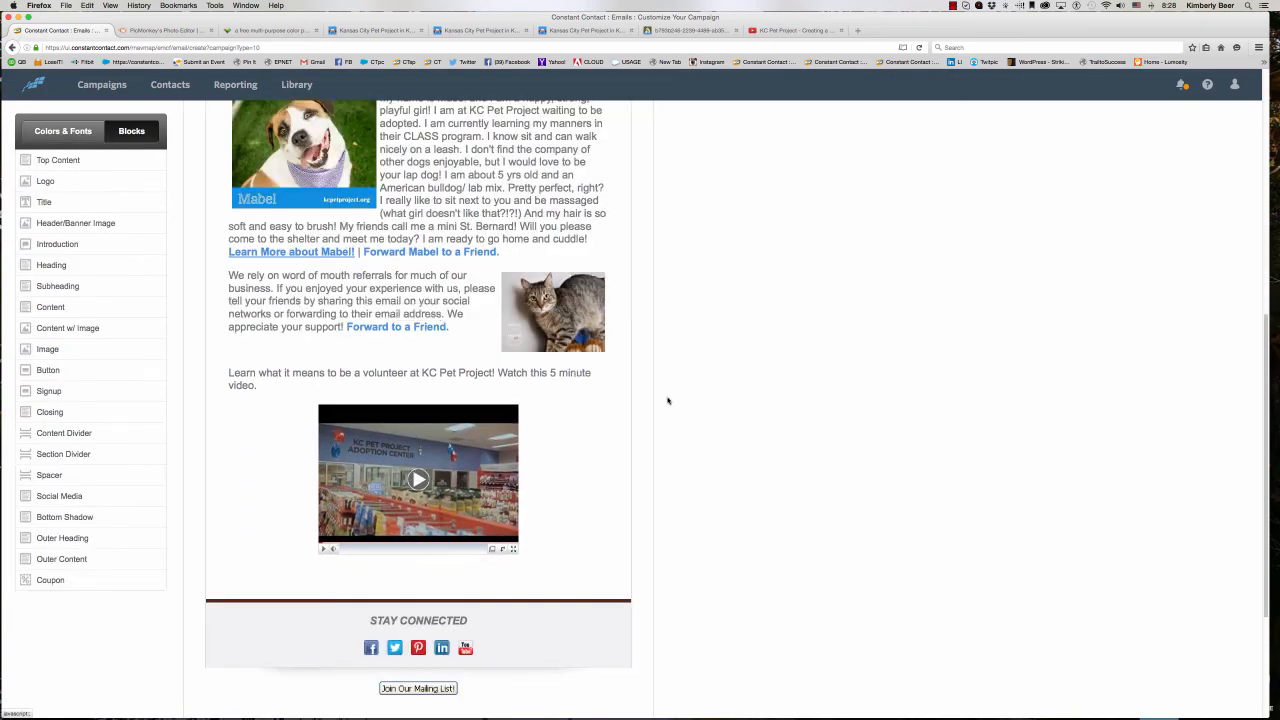
- Preview the email and test the volunteer video's link, closing the opened video page and the preview
scroll(650, 370, "up", 10)
left_click(584, 233)
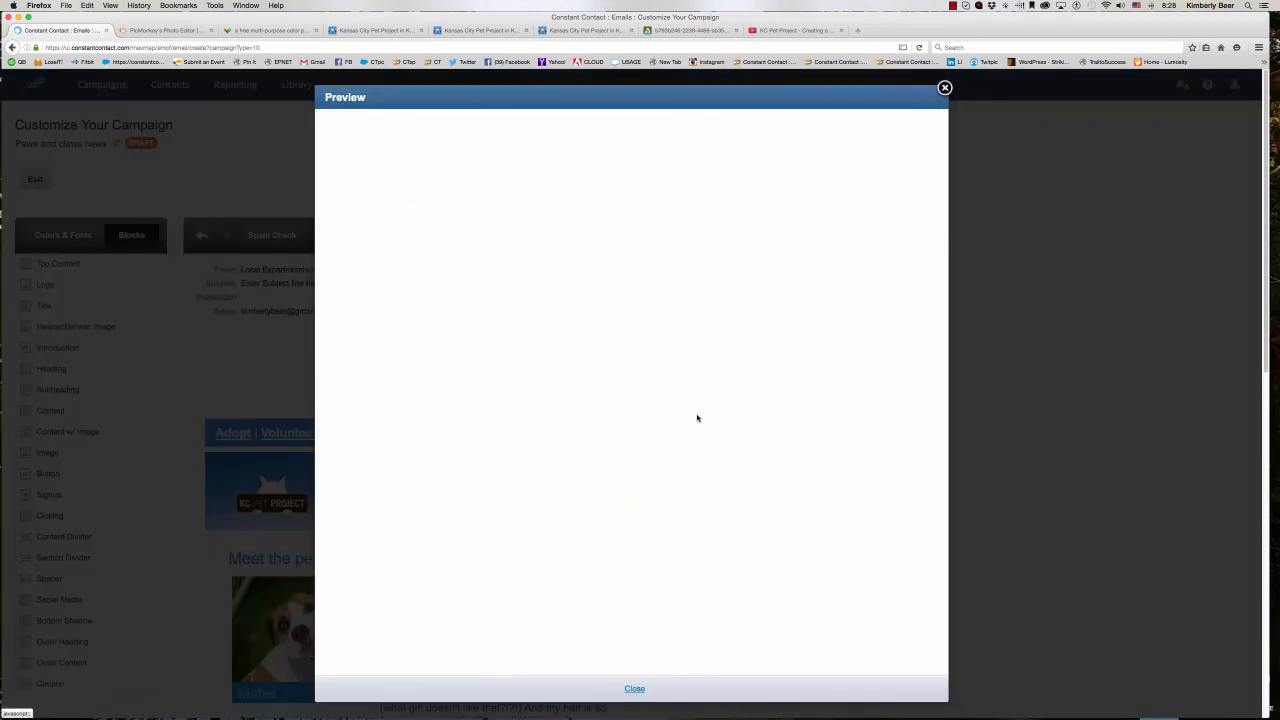
scroll(697, 416, "down", 10)
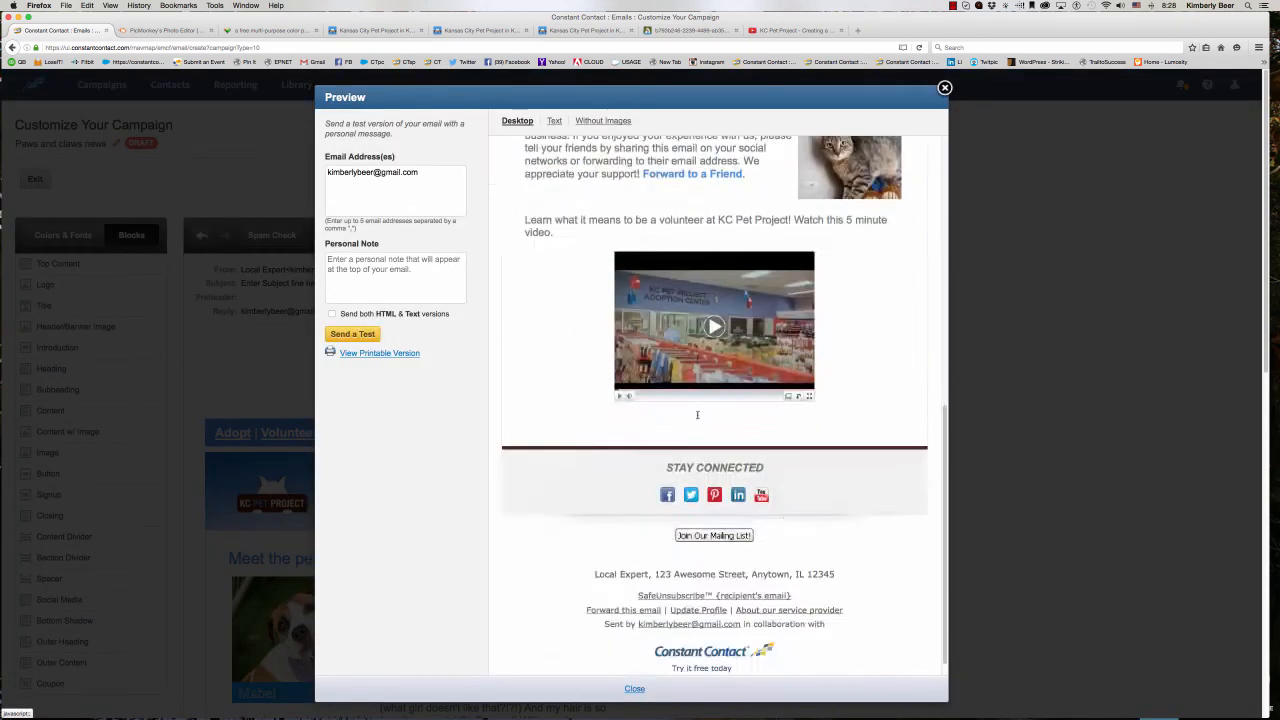
scroll(697, 415, "down", 1)
left_click(722, 330)
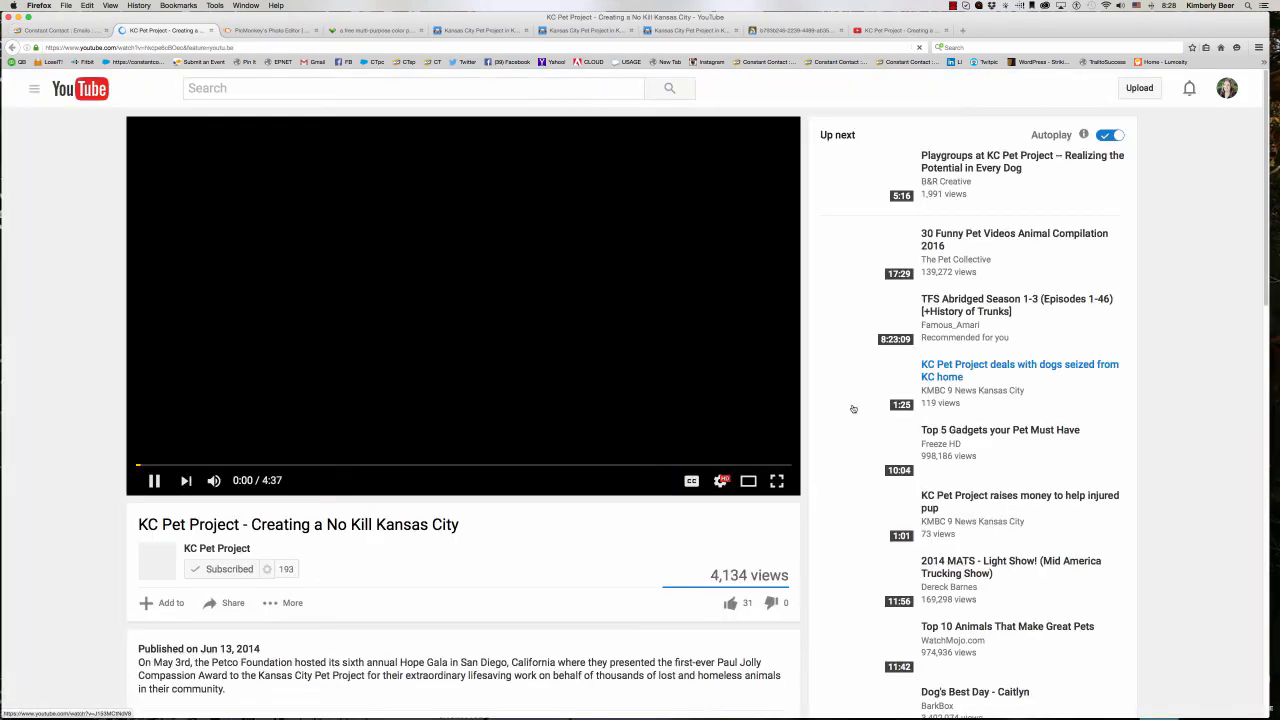
left_click(211, 31)
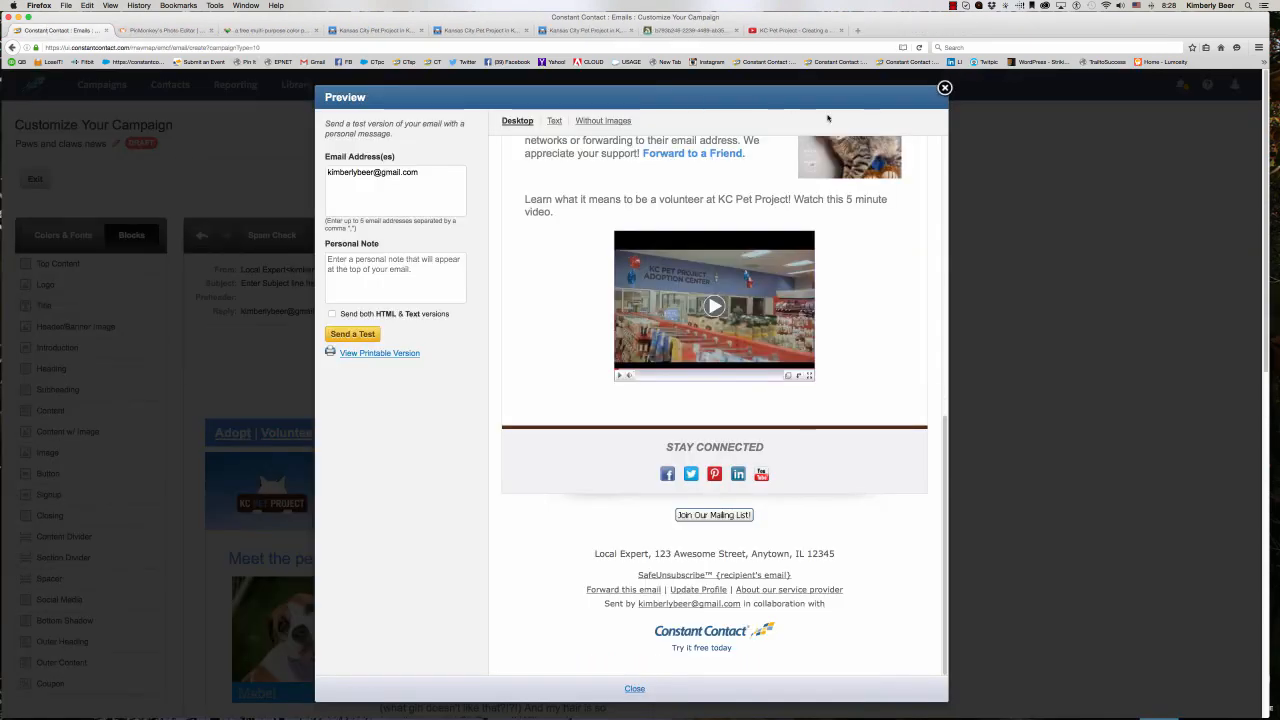
left_click(944, 88)
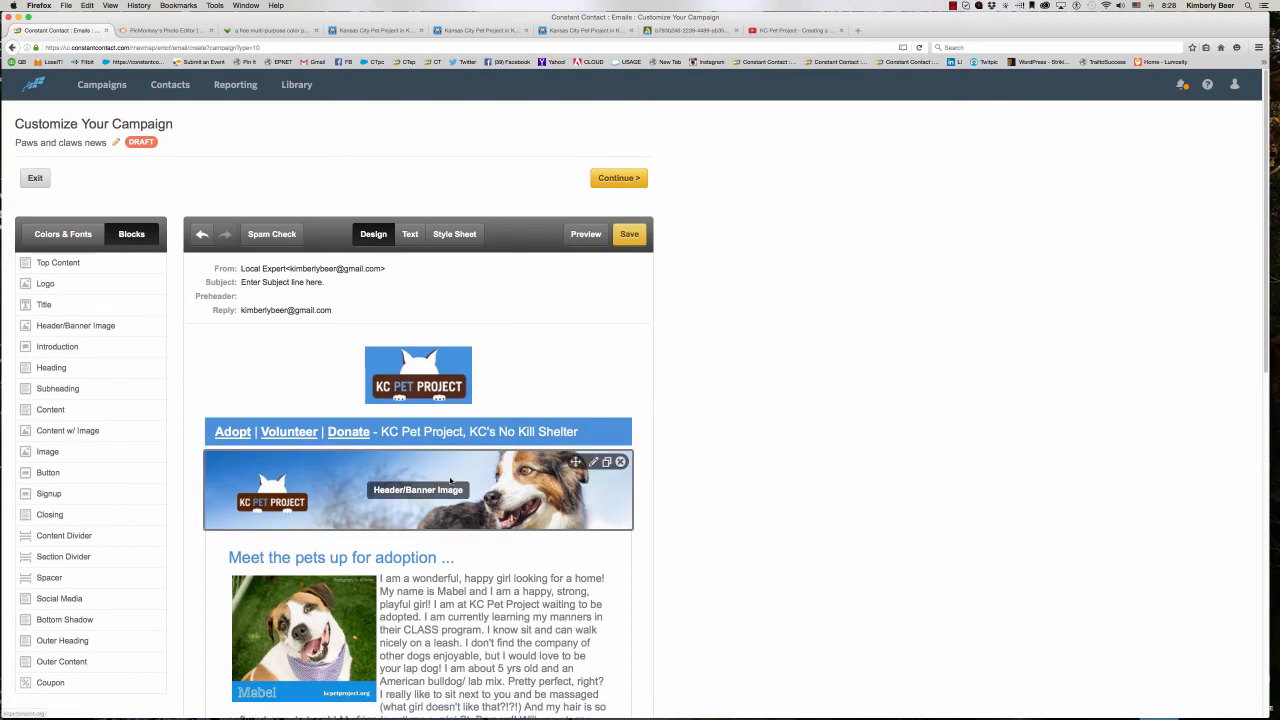
- Add a Content block below the volunteer video and replace its placeholder text with "Download our dog training PDF now!"
scroll(450, 481, "down", 10)
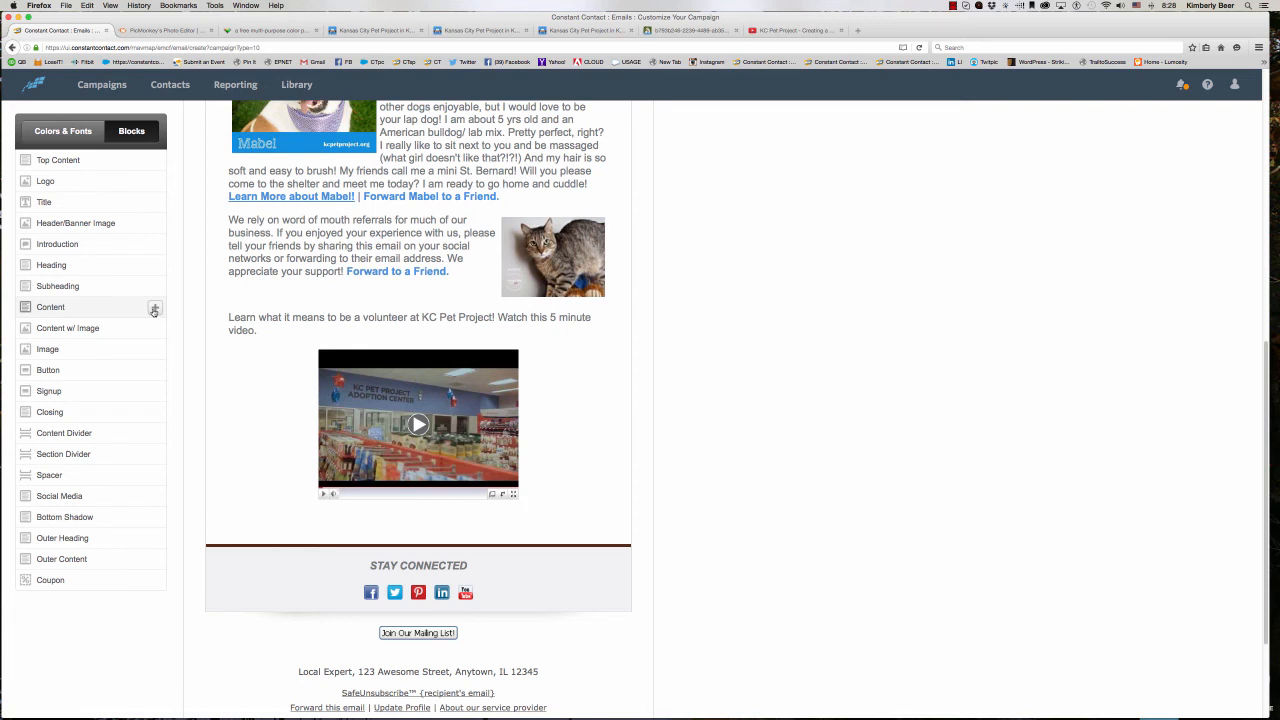
left_click(154, 310)
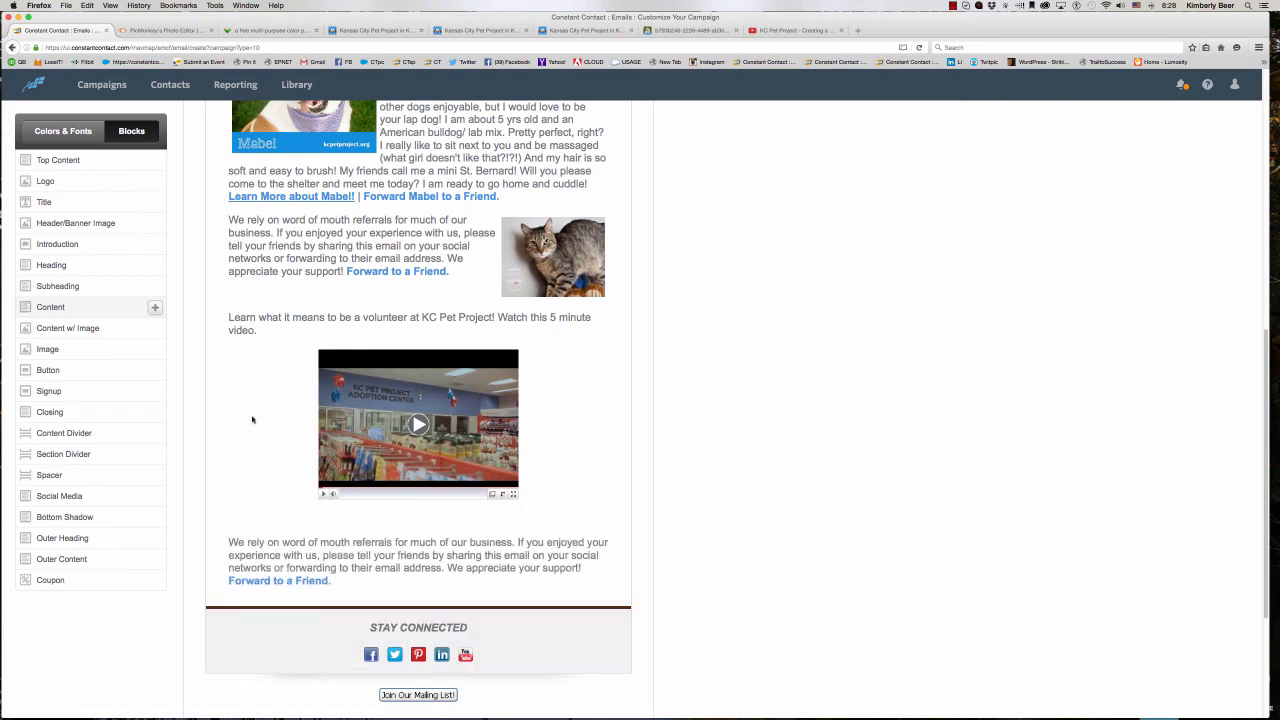
left_click(340, 588)
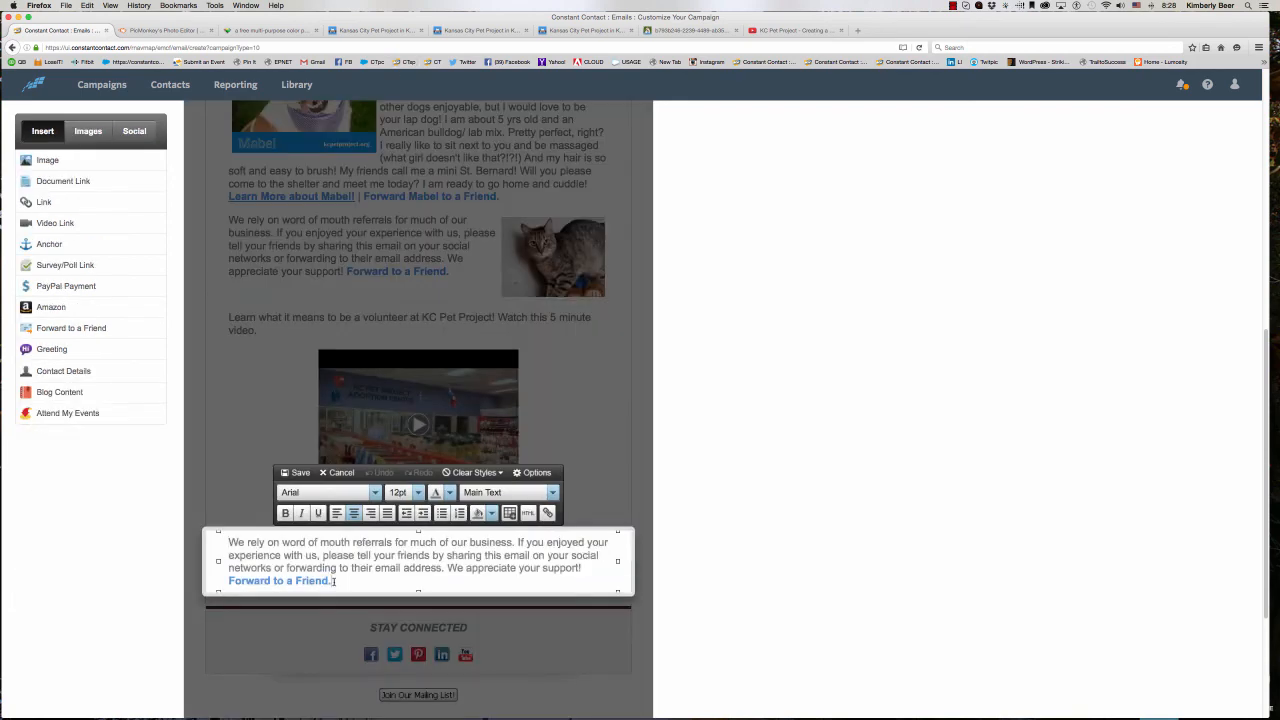
left_click_drag(334, 585, 229, 540)
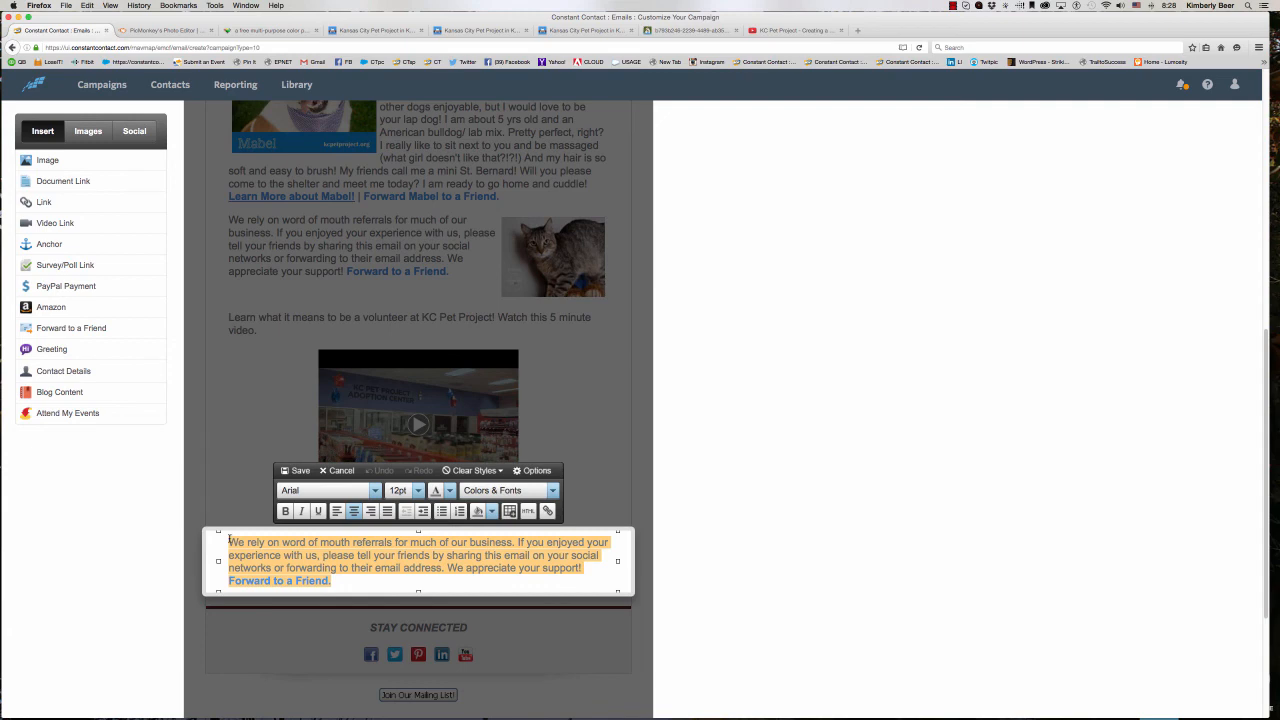
type("Do")
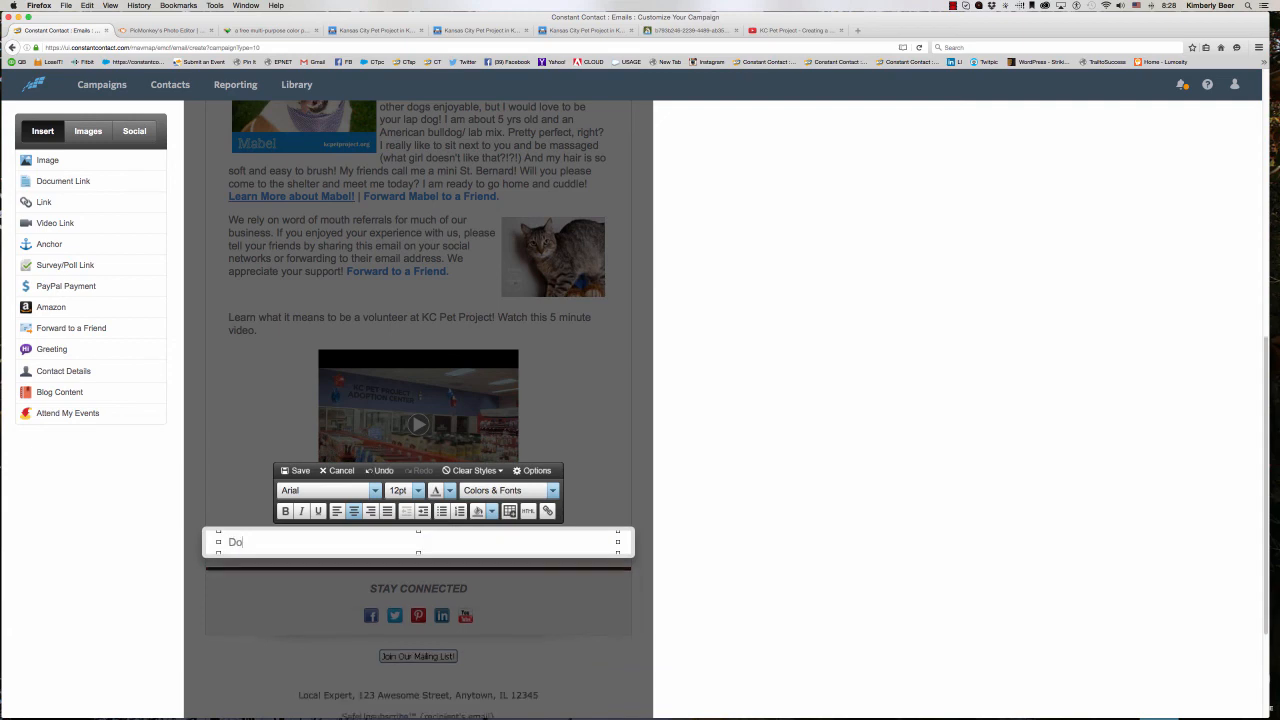
type("wnload out do")
key("BackSpace")
key("BackSpace")
key("BackSpace")
type("dog training PDF")
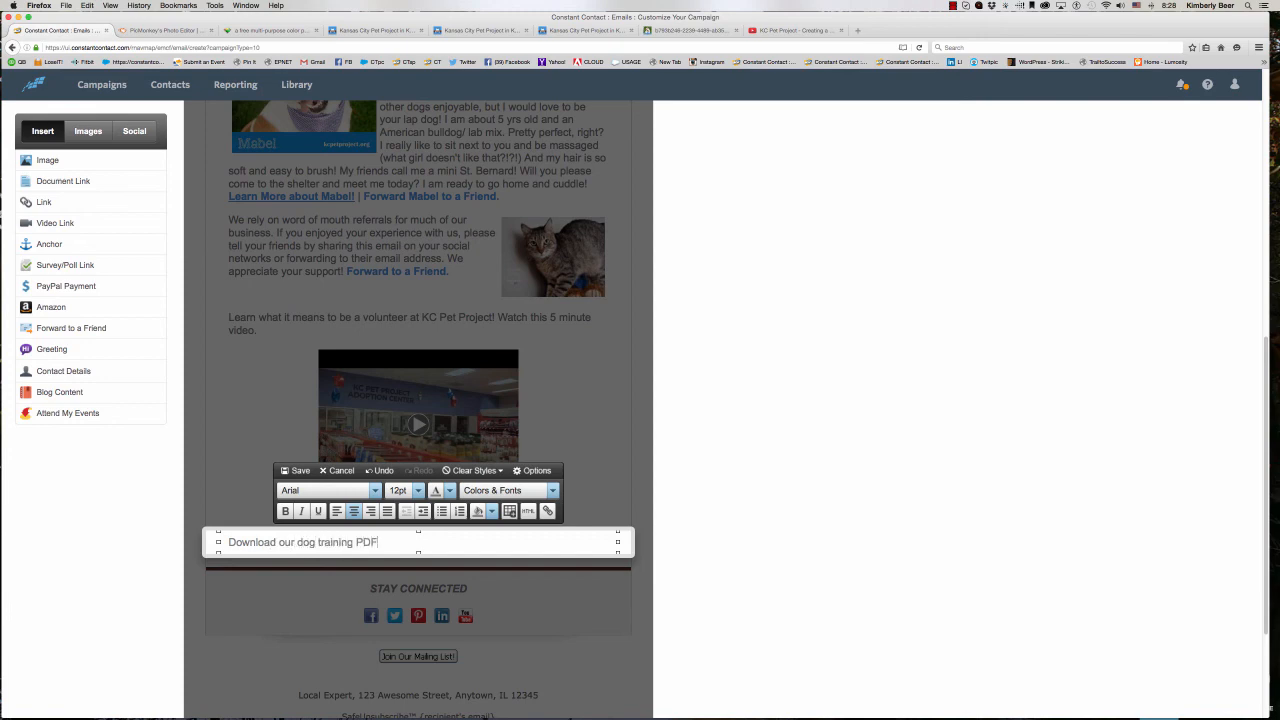
type(" now!")
- Link the text "Download our dog training PDF now!" to the document Dog_BasicTraining.pdf
left_click_drag(412, 547, 231, 540)
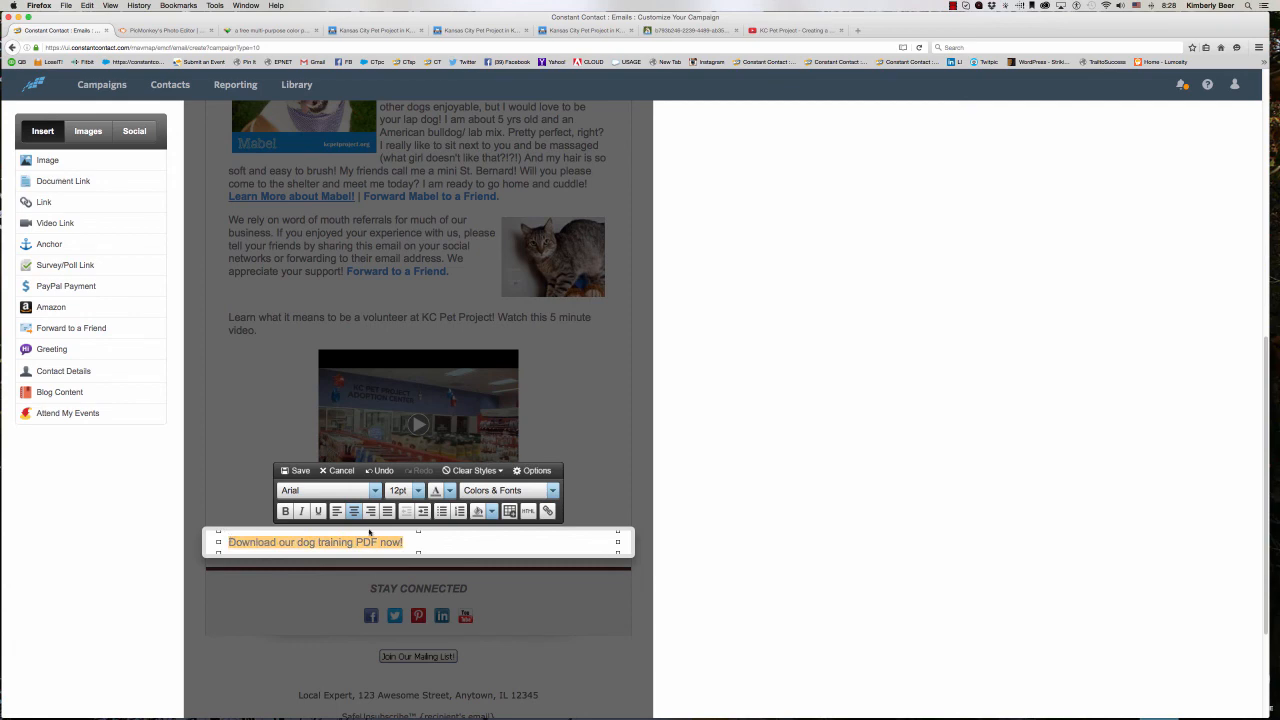
left_click(154, 182)
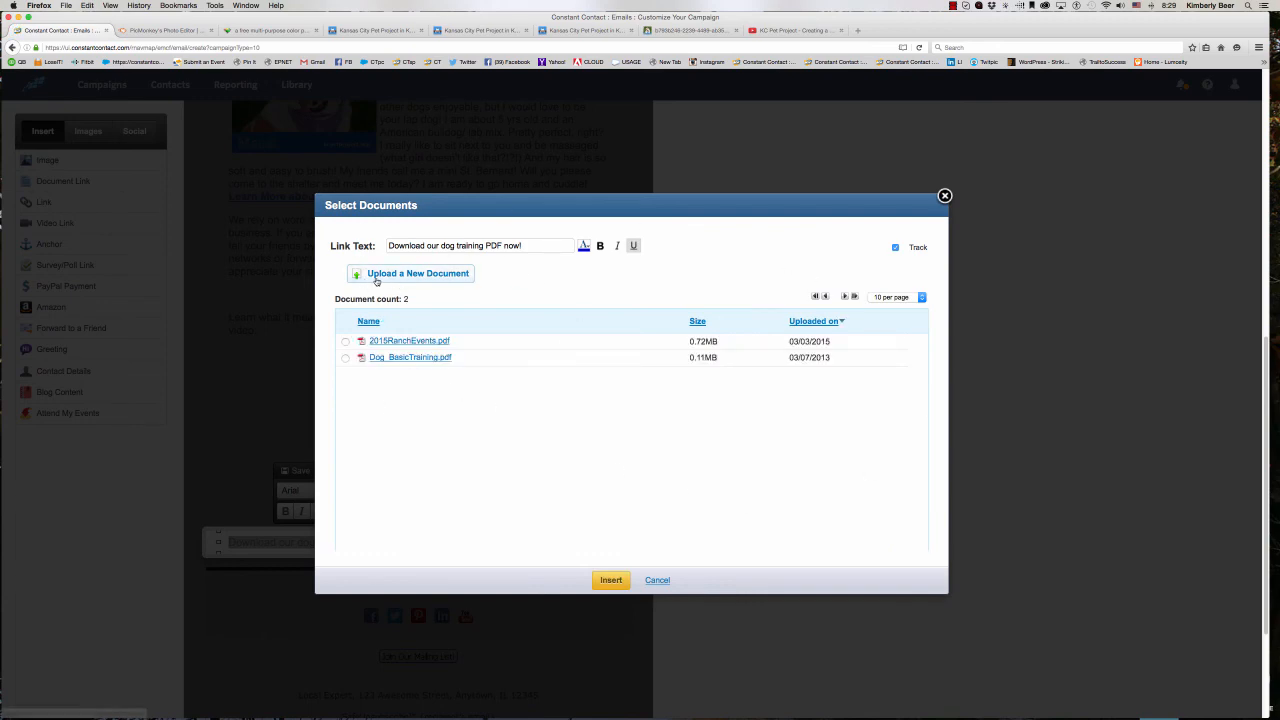
left_click(345, 357)
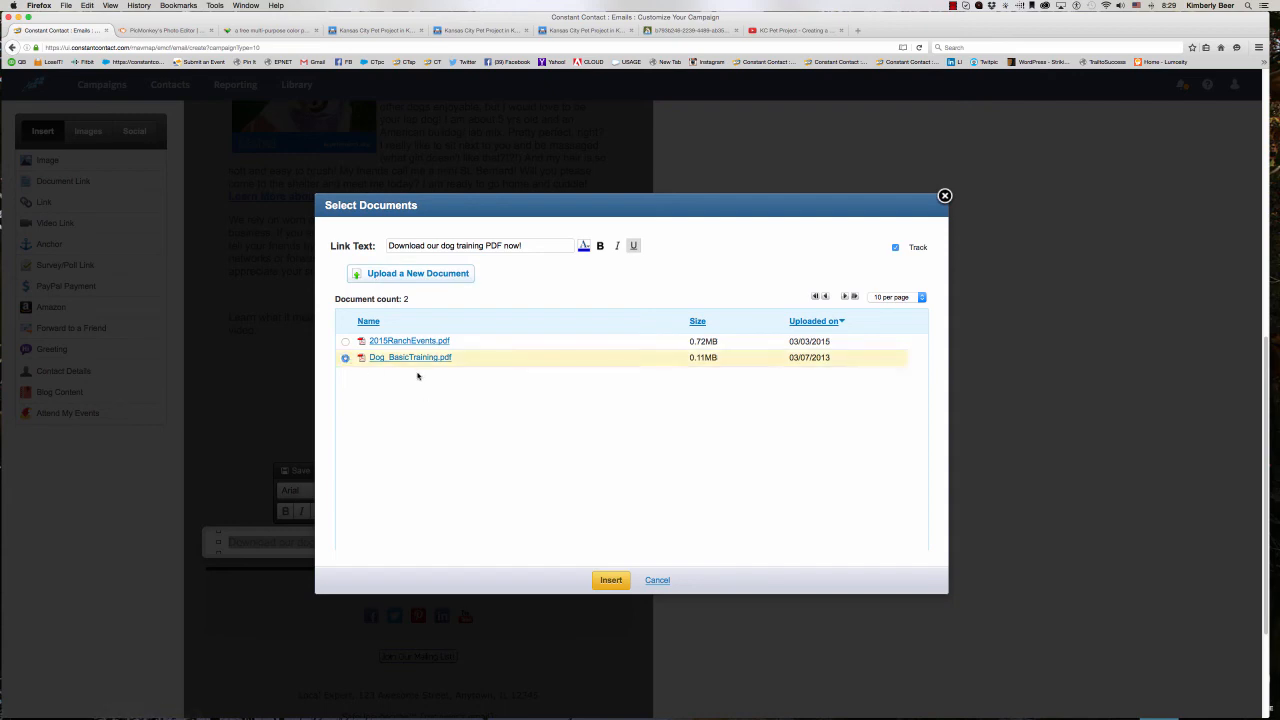
left_click(607, 582)
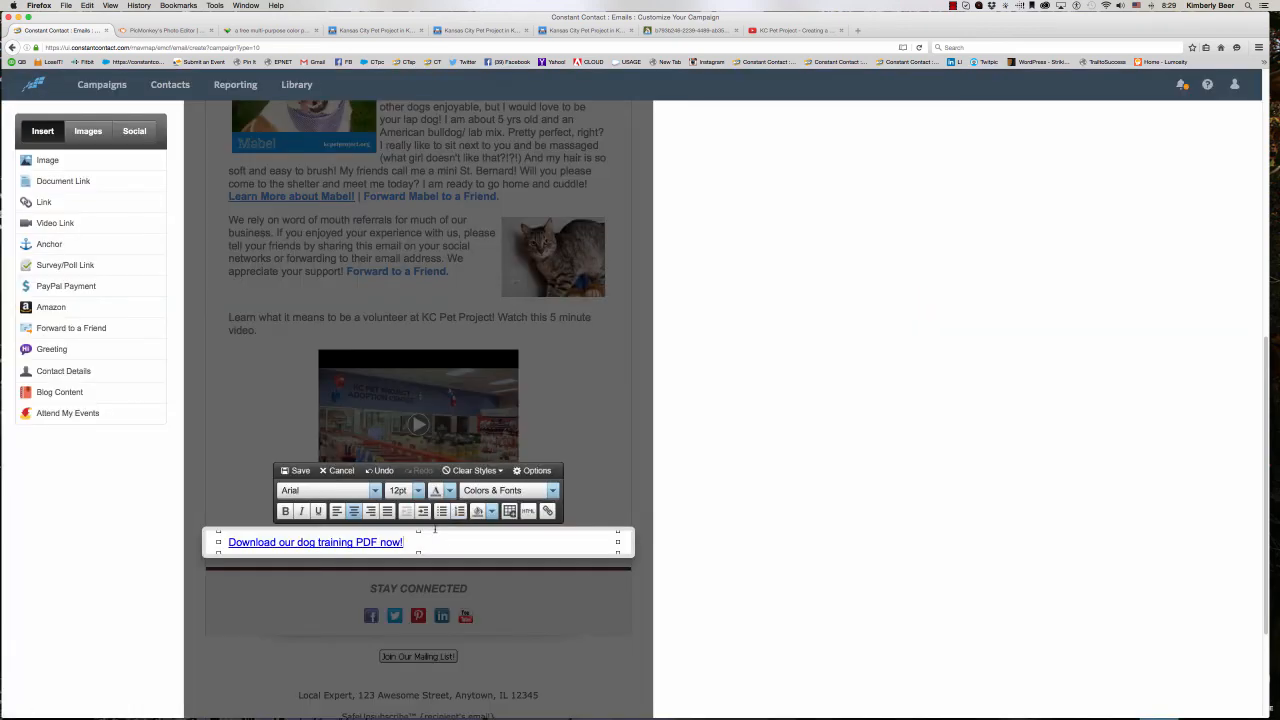
- Make the dog training PDF link light blue, bold and centered, and save the block
left_click_drag(407, 542, 228, 542)
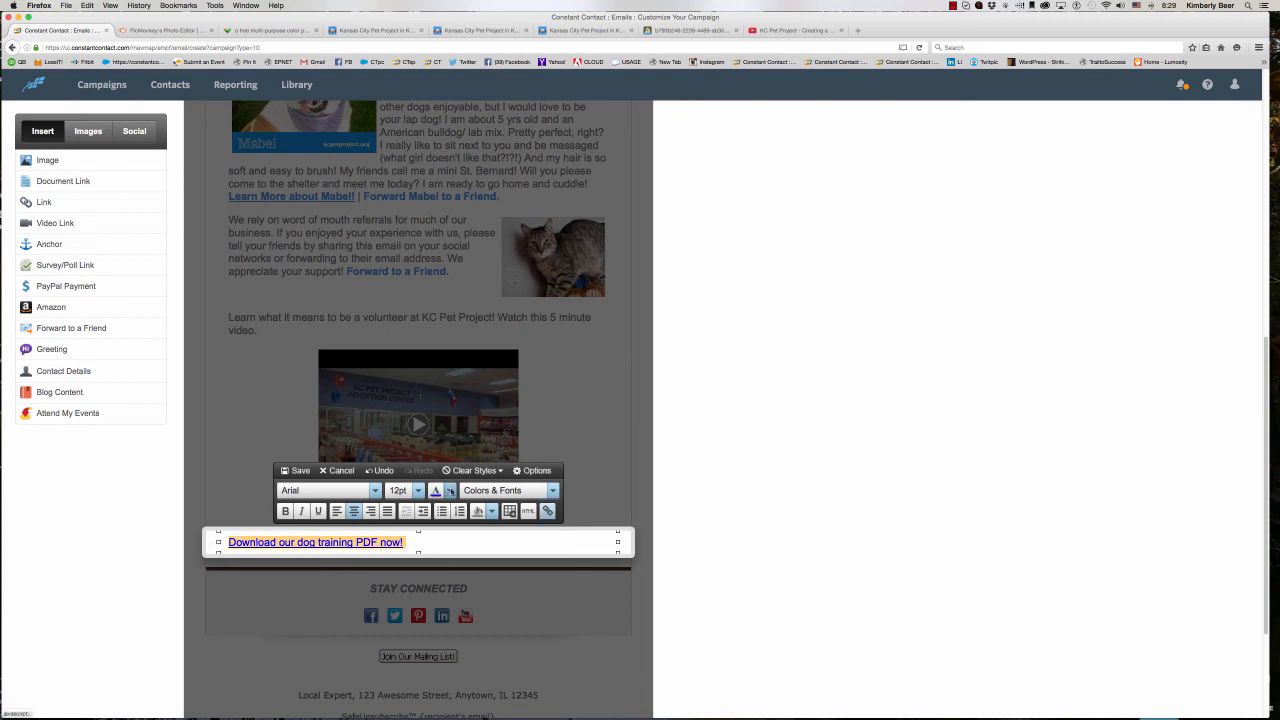
left_click(449, 490)
left_click(444, 590)
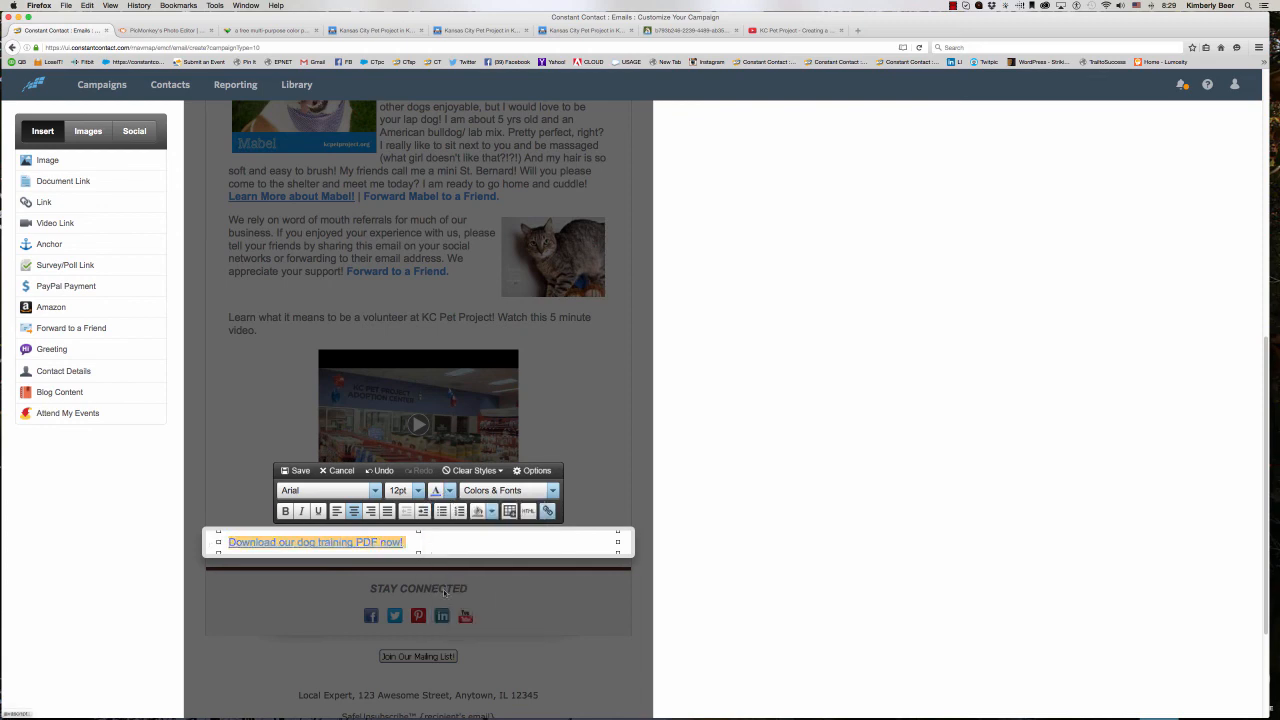
left_click(285, 511)
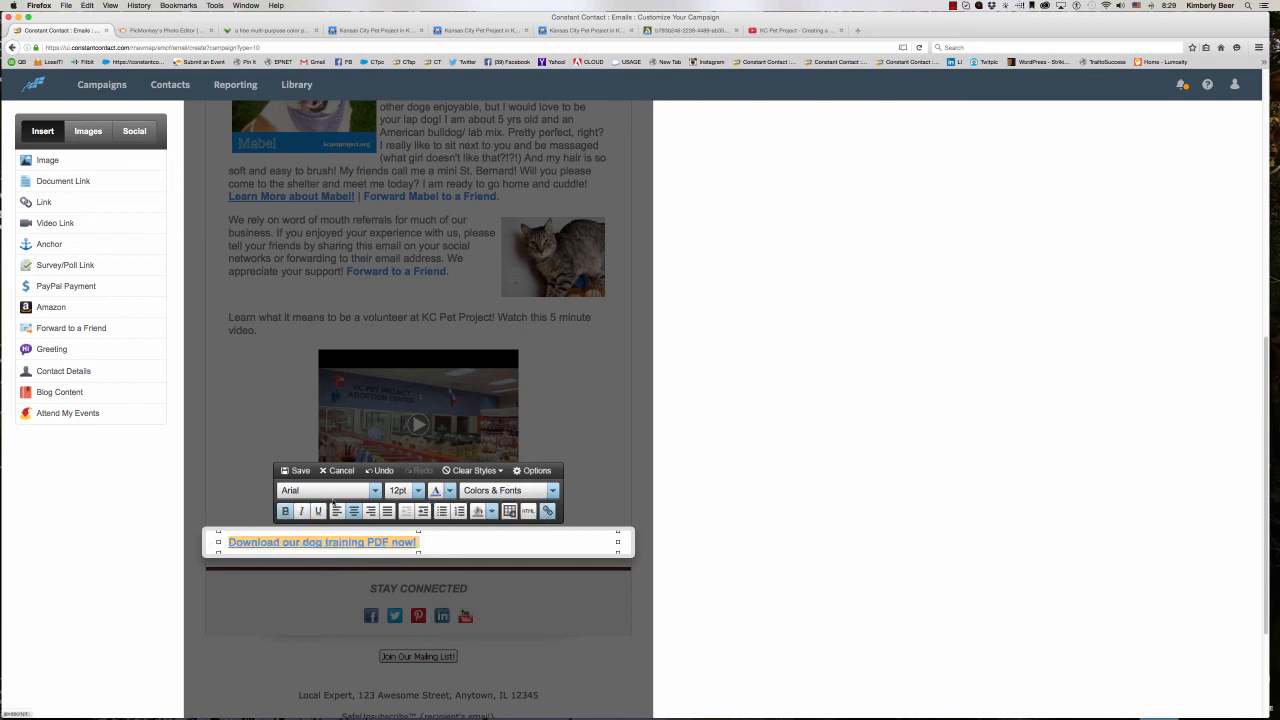
left_click(353, 511)
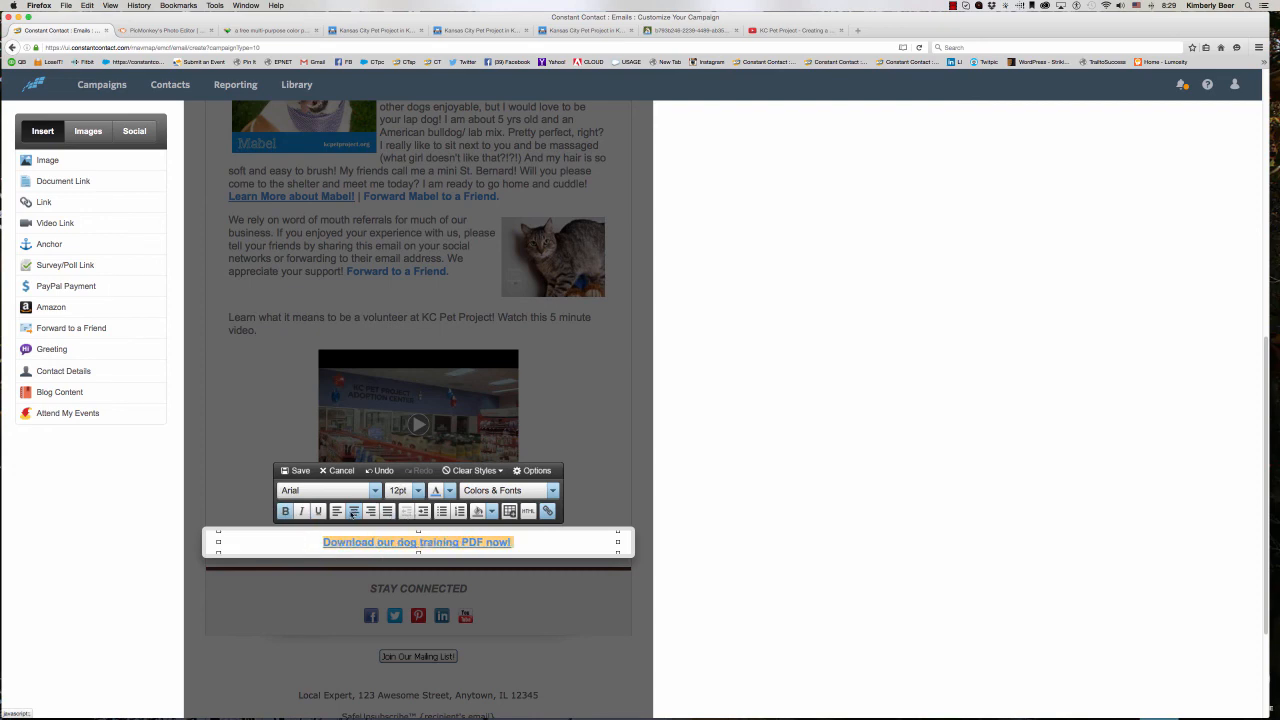
left_click(300, 470)
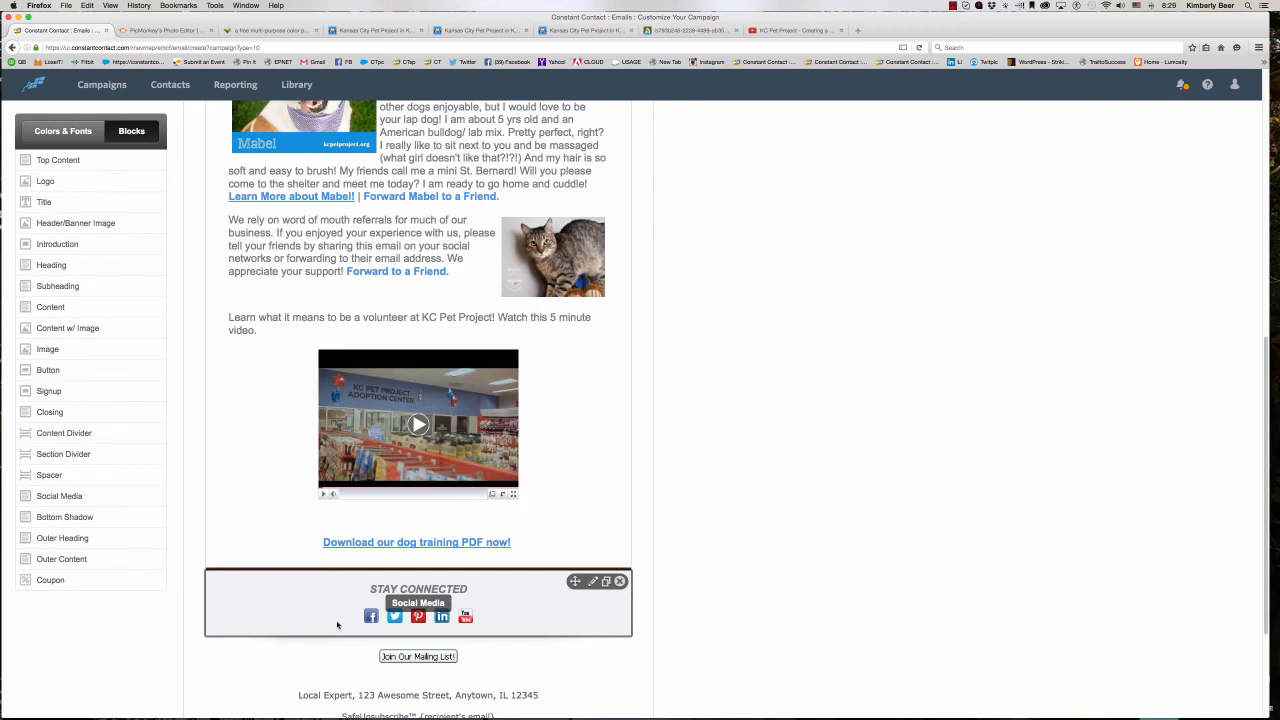
- Open the Stay Connected social media block for editing and delete its LinkedIn and Pinterest icons
left_click(503, 616)
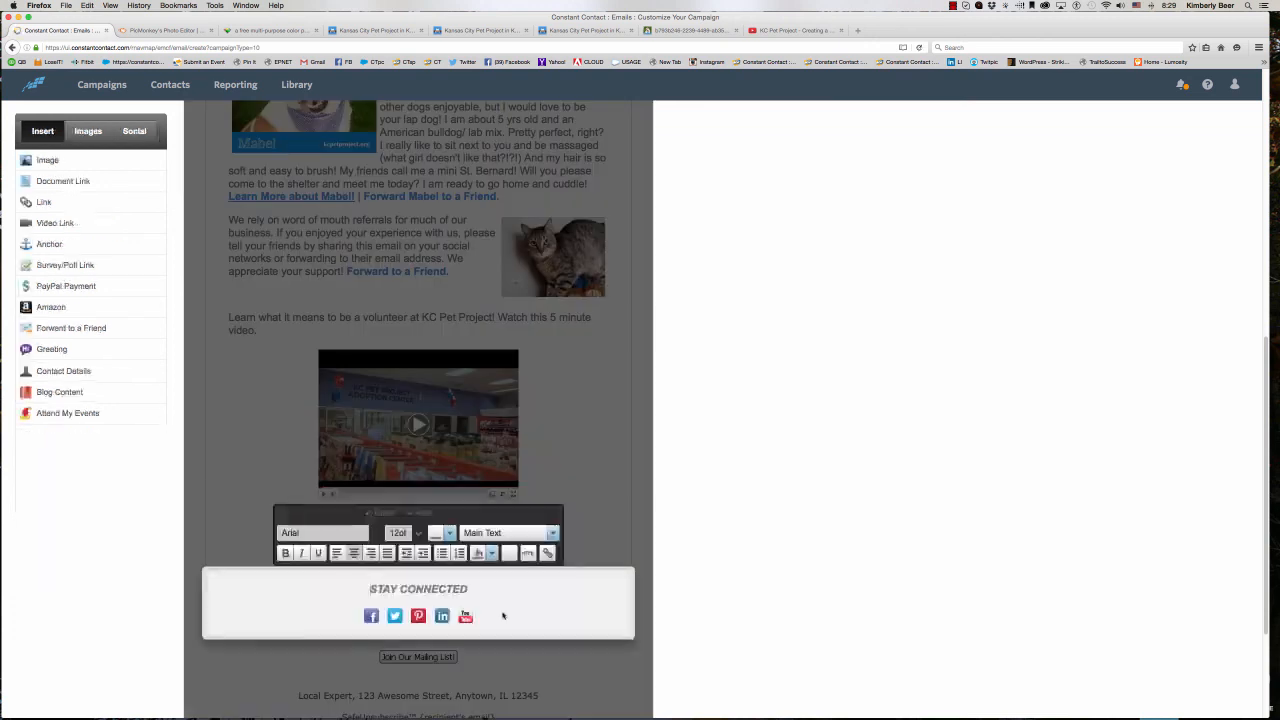
left_click(443, 618)
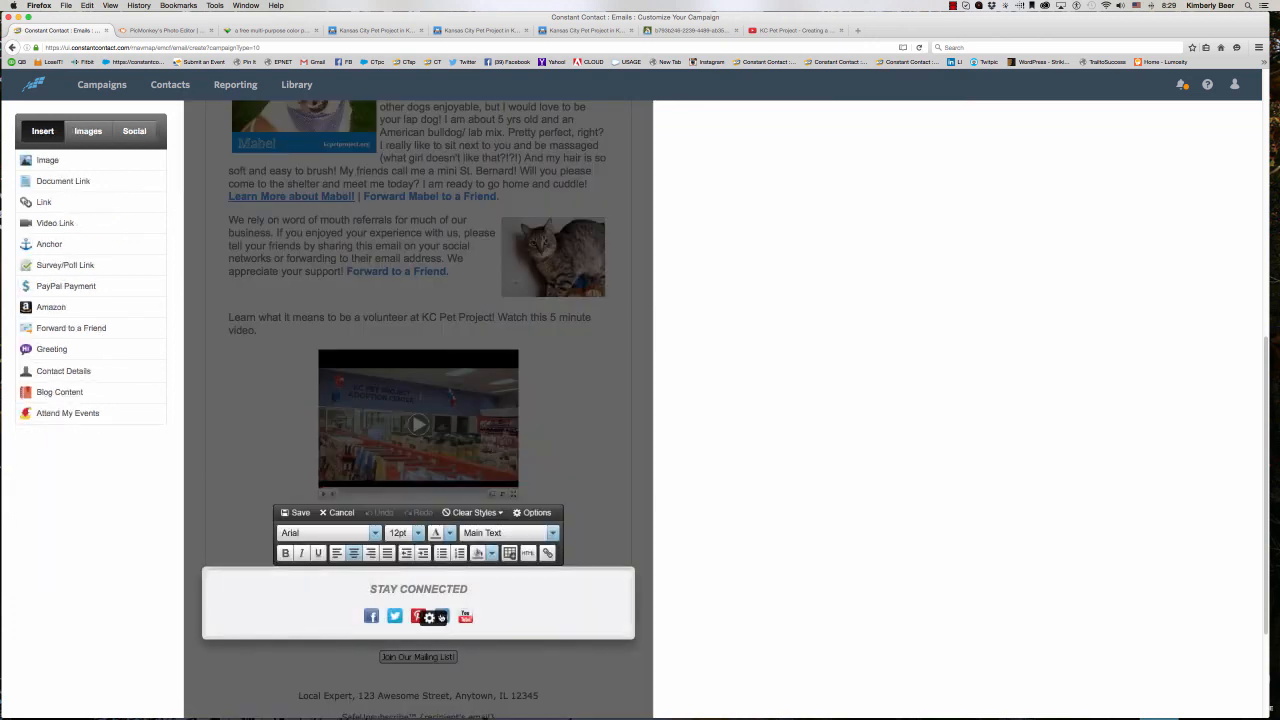
left_click(439, 652)
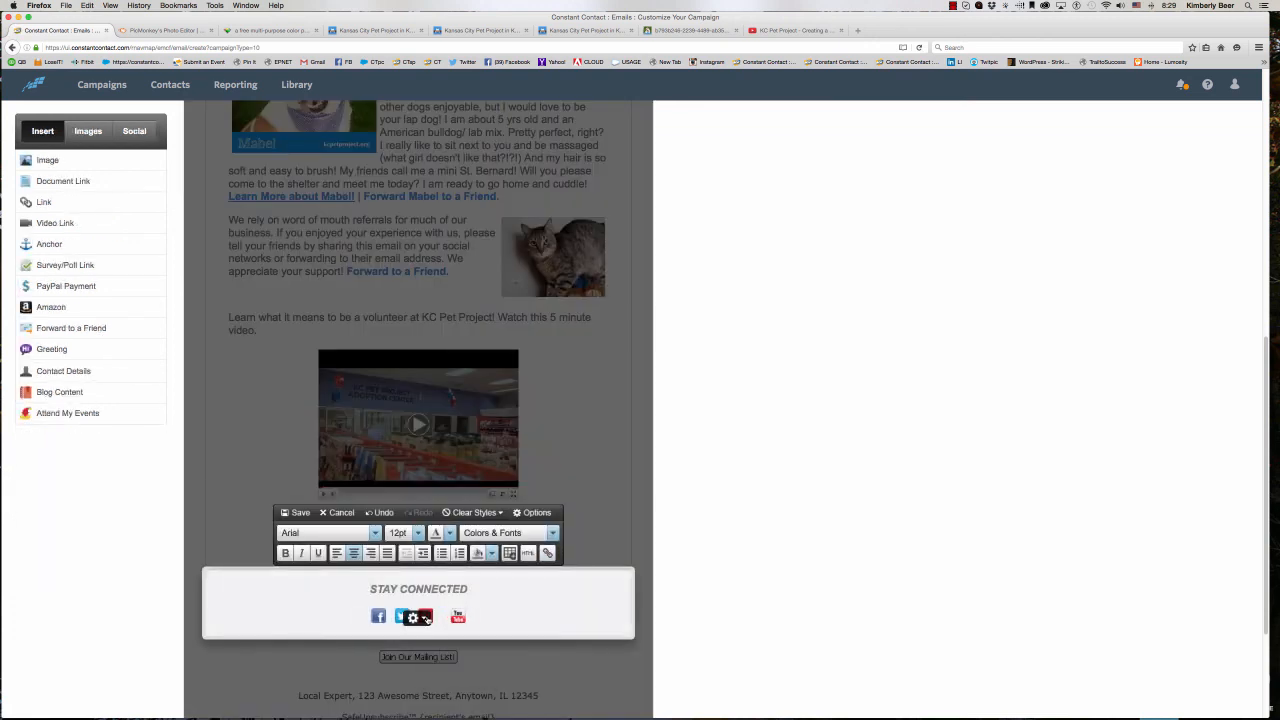
left_click(426, 618)
left_click(433, 652)
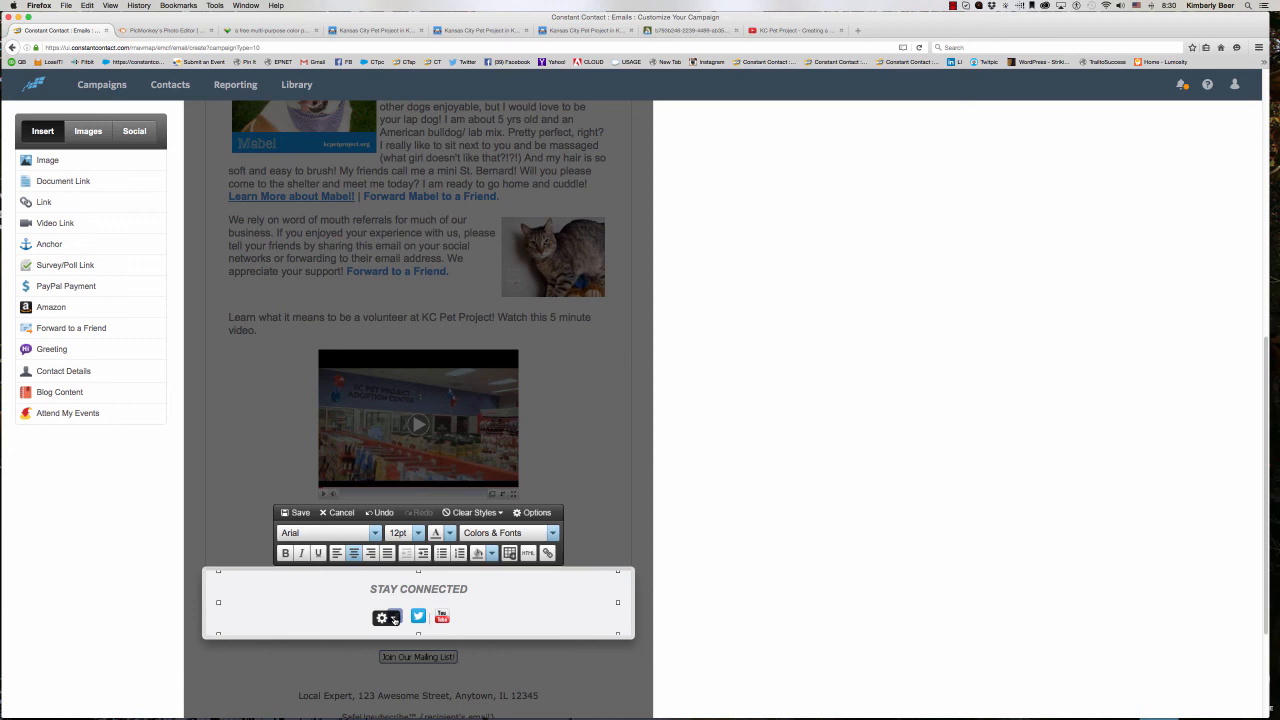
- Open facebook.com/kcpetproject in a new browser tab and copy the page's full address
left_click(859, 31)
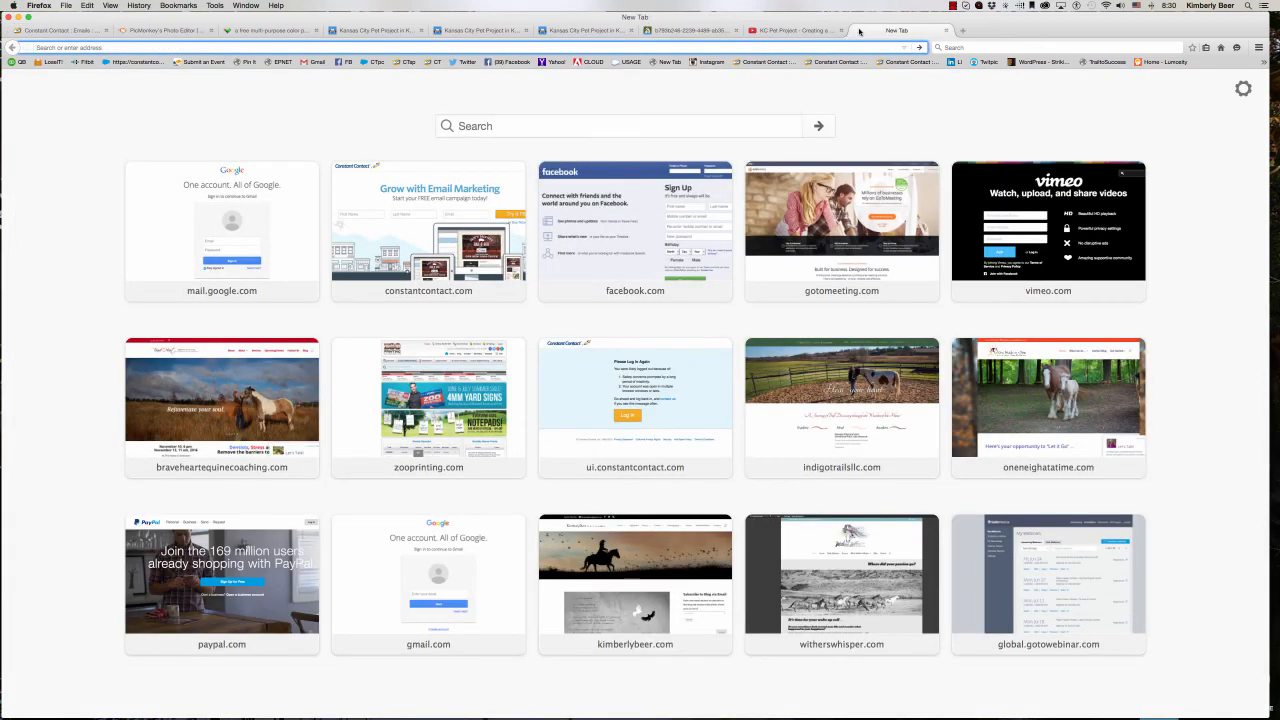
type("facebook.com/")
key("Return")
type("kcpetproject")
key("Return")
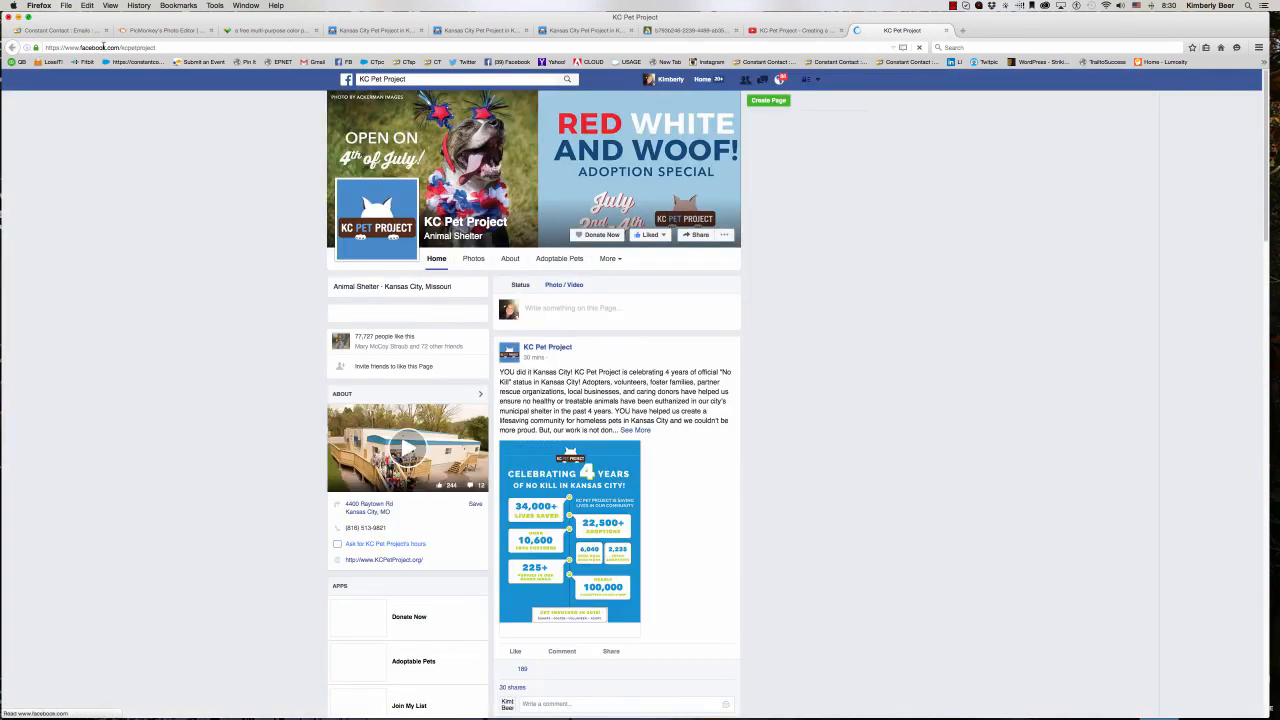
left_click(125, 47)
key("super+c")
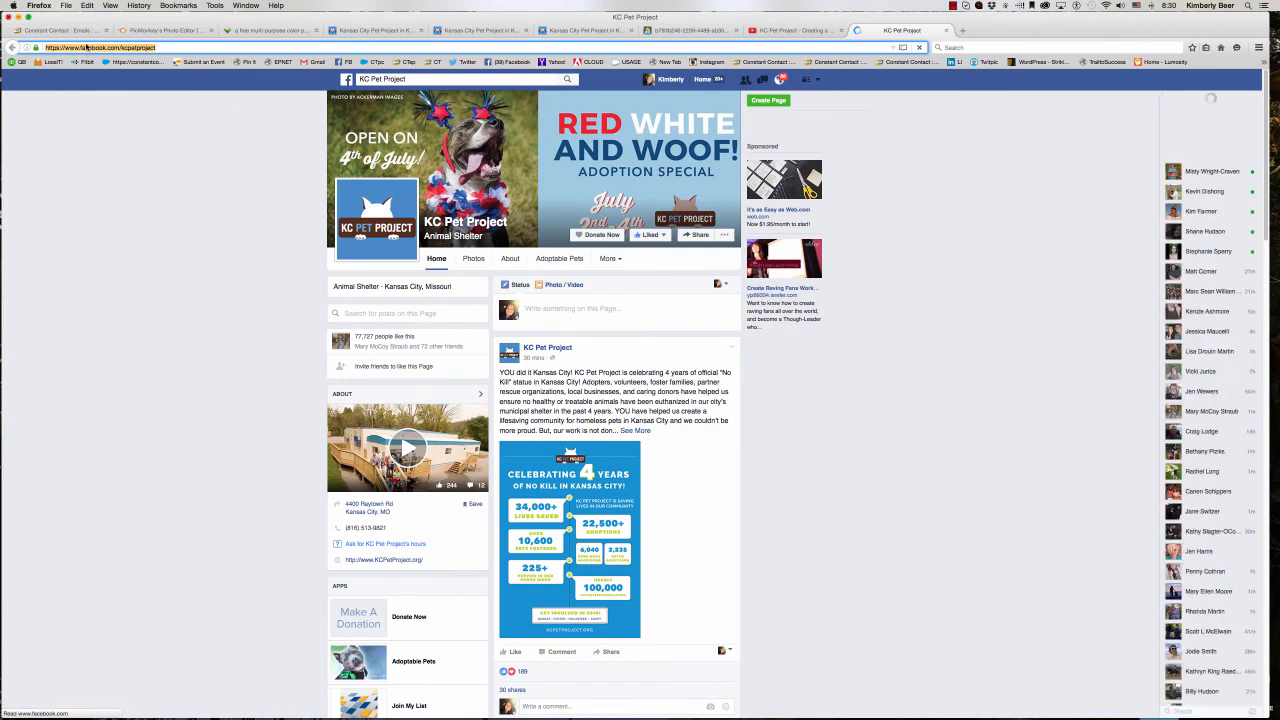
right_click(88, 47)
left_click(103, 63)
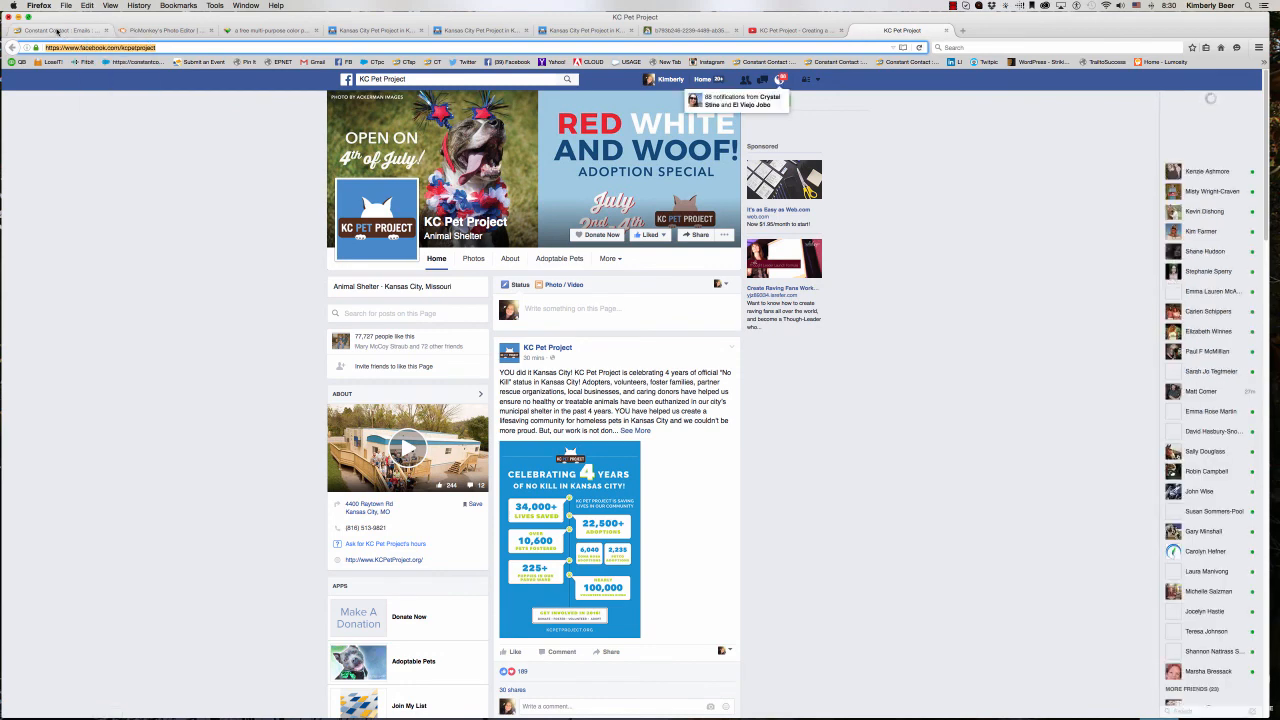
left_click(58, 30)
left_click(390, 618)
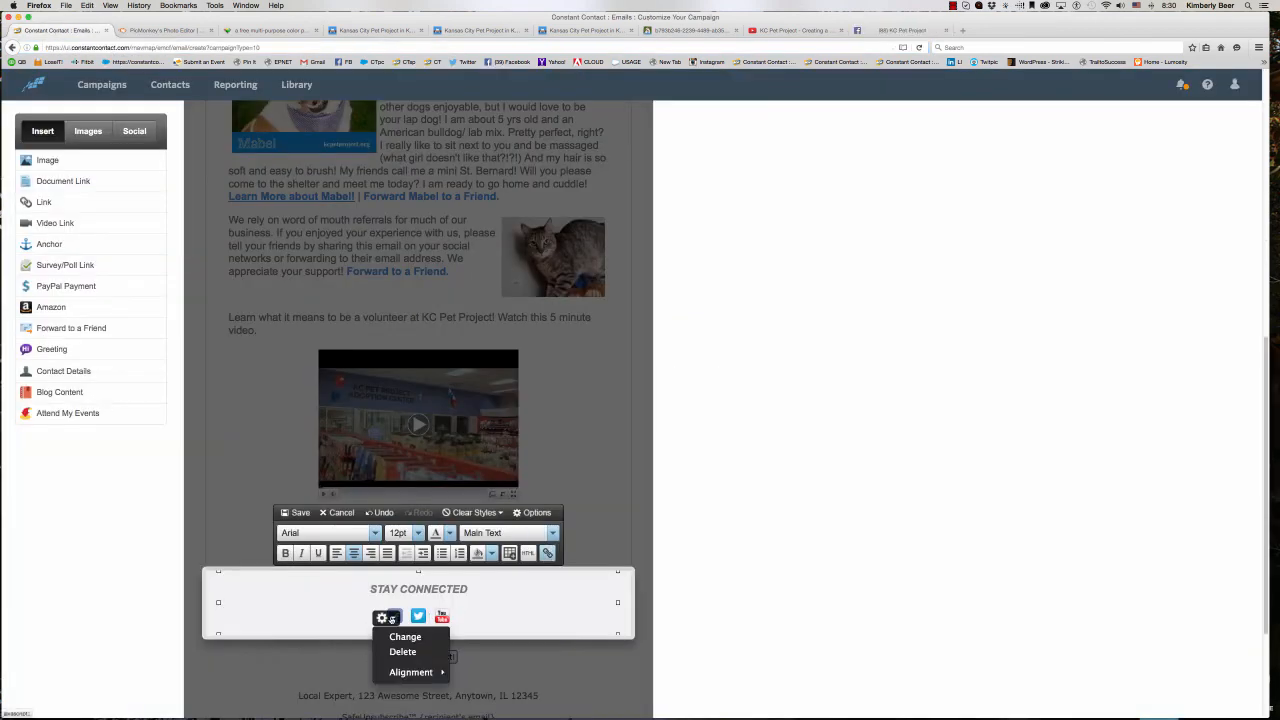
left_click(404, 637)
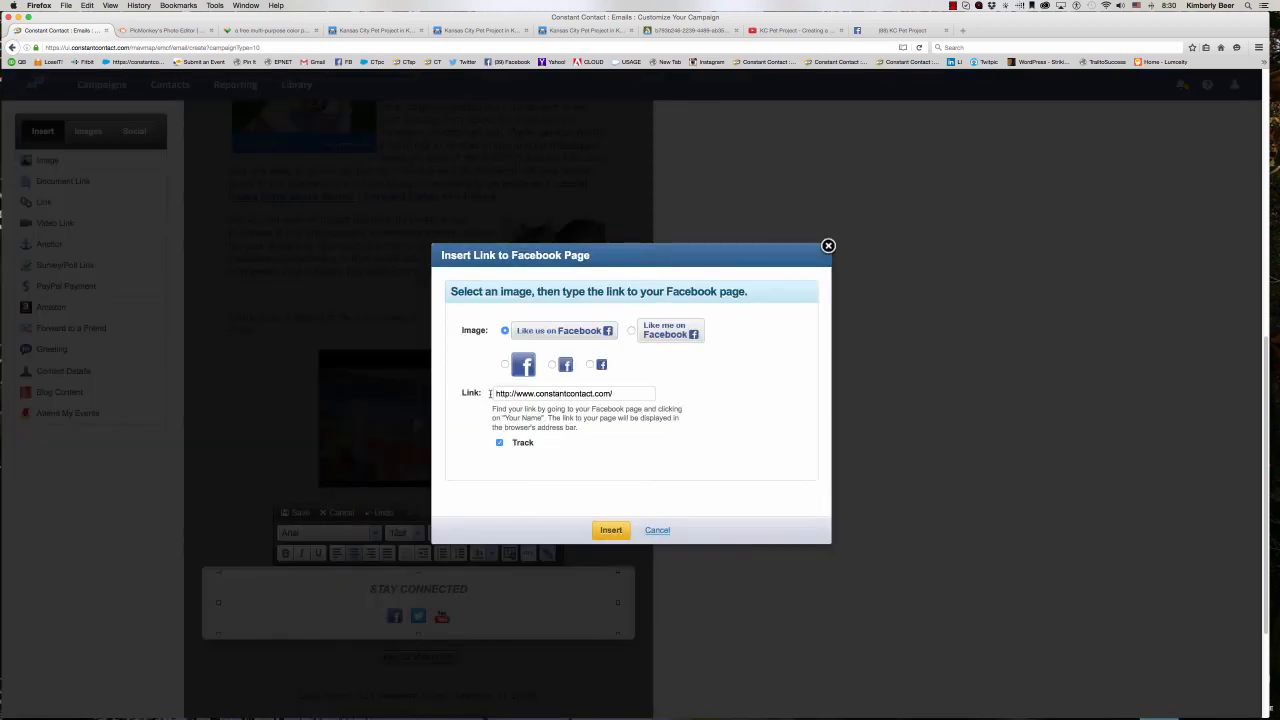
triple_click(547, 396)
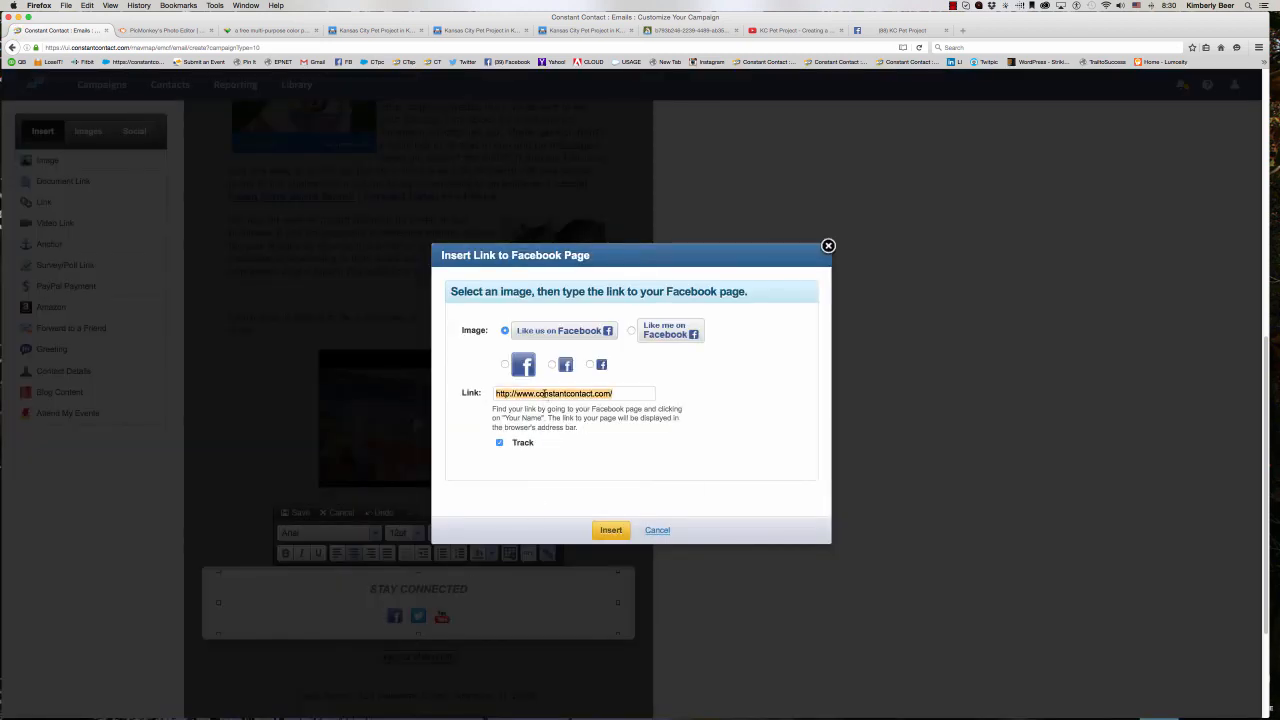
right_click(545, 396)
left_click(564, 431)
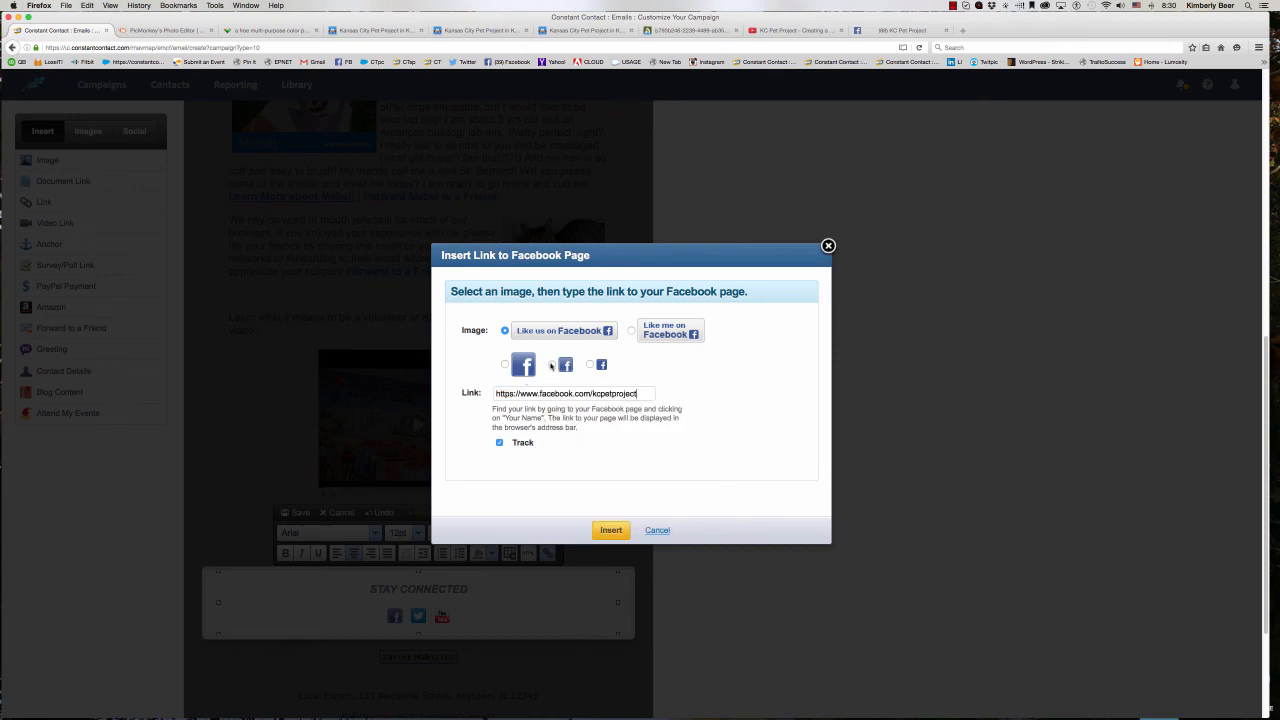
left_click(552, 364)
left_click(611, 531)
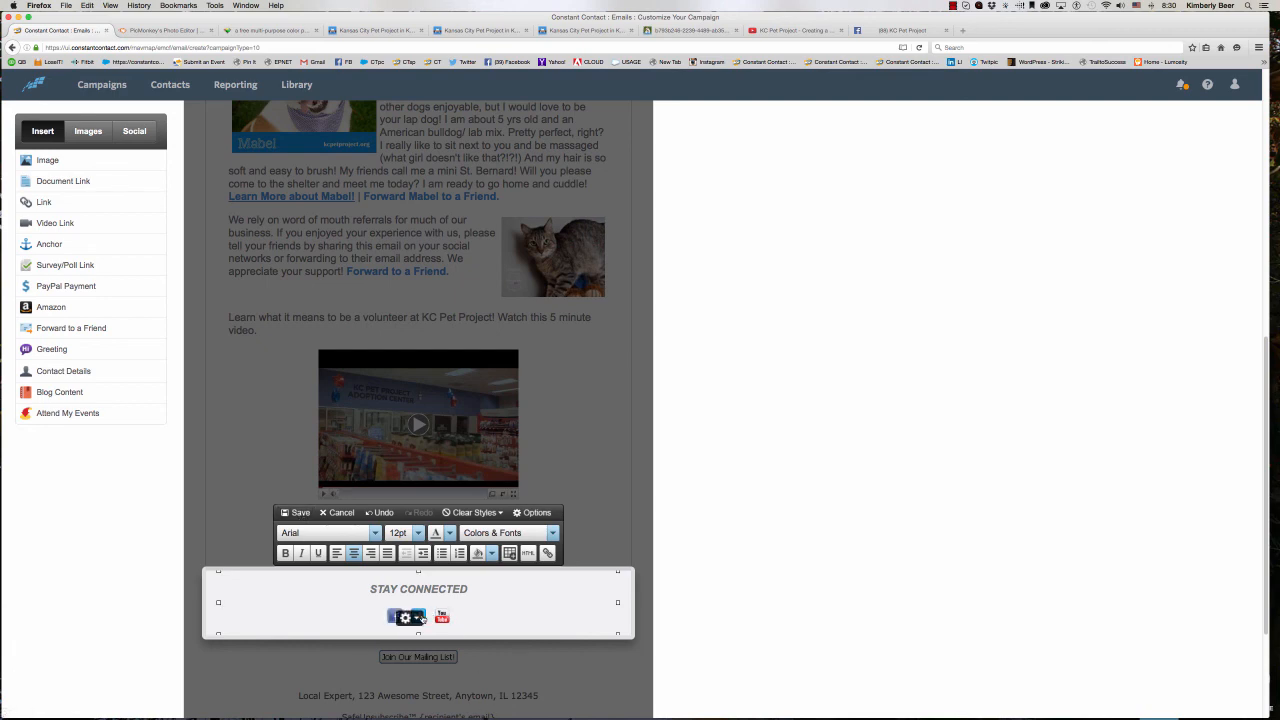
left_click(299, 512)
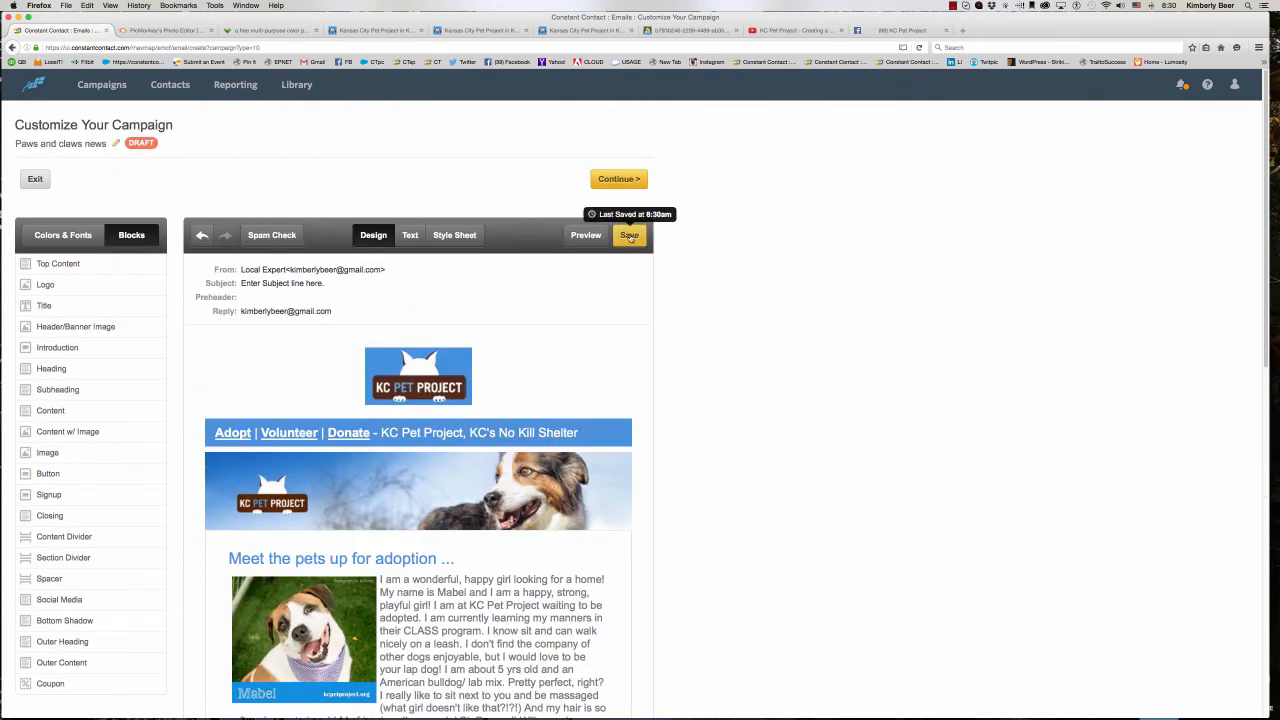
left_click(630, 236)
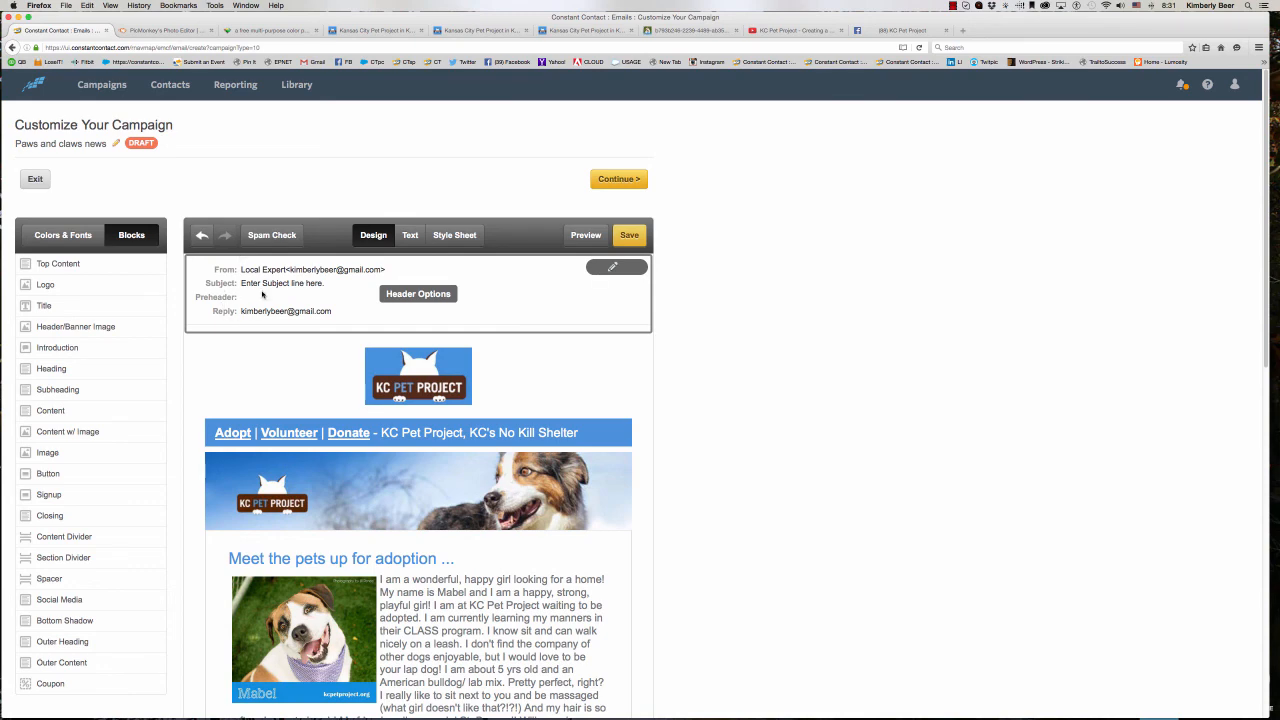
- Open the email's header options and set the subject to "How do you make a dog smile?"
left_click(261, 284)
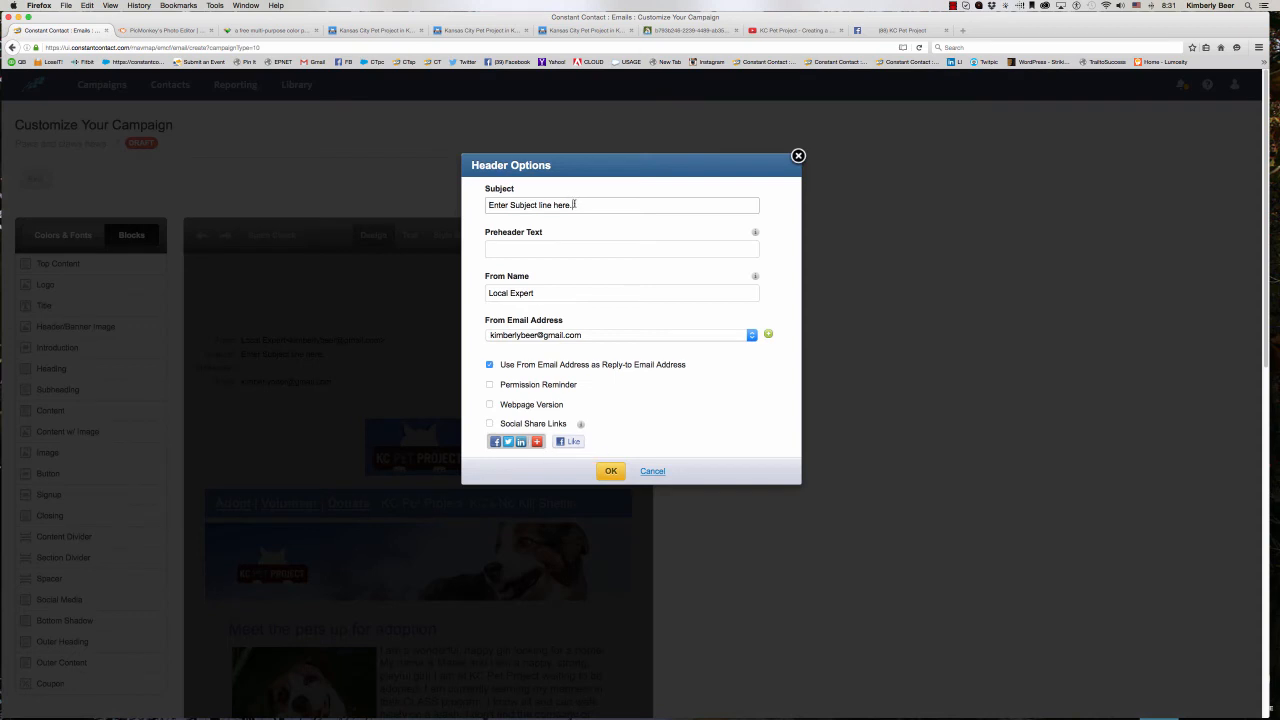
left_click_drag(577, 203, 460, 197)
type("P")
key("BackSpace")
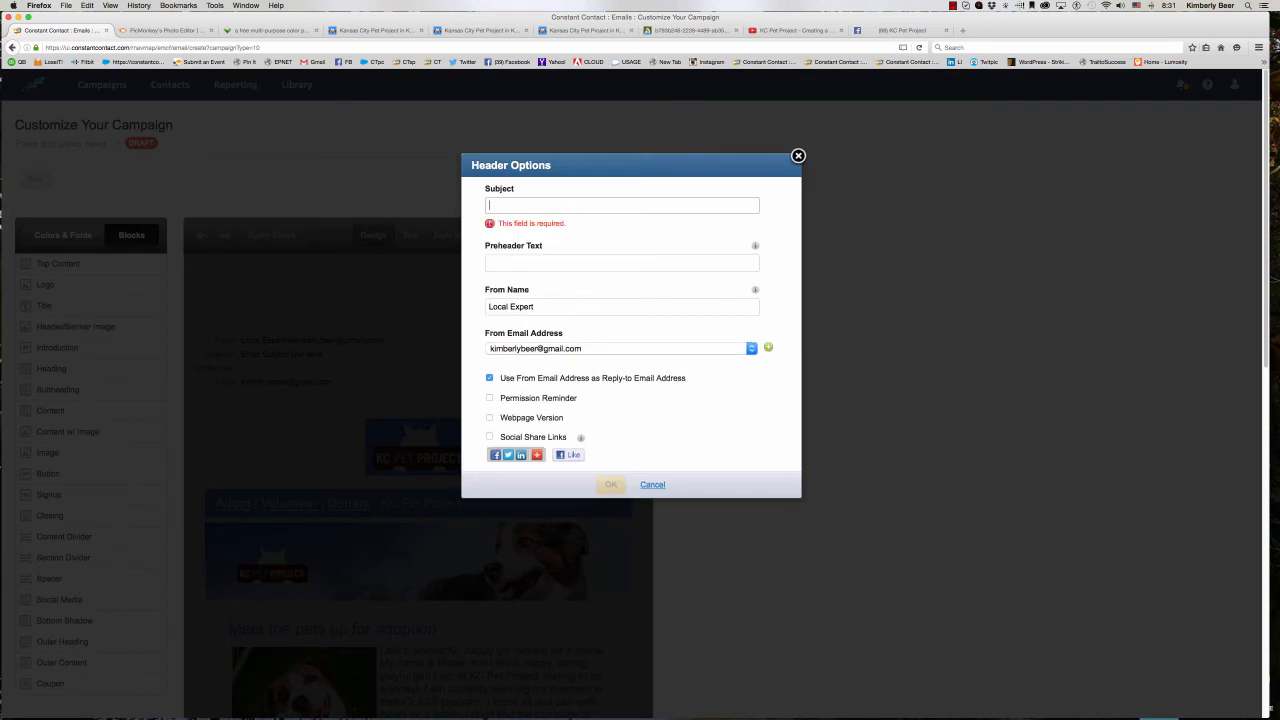
type("How do you make ")
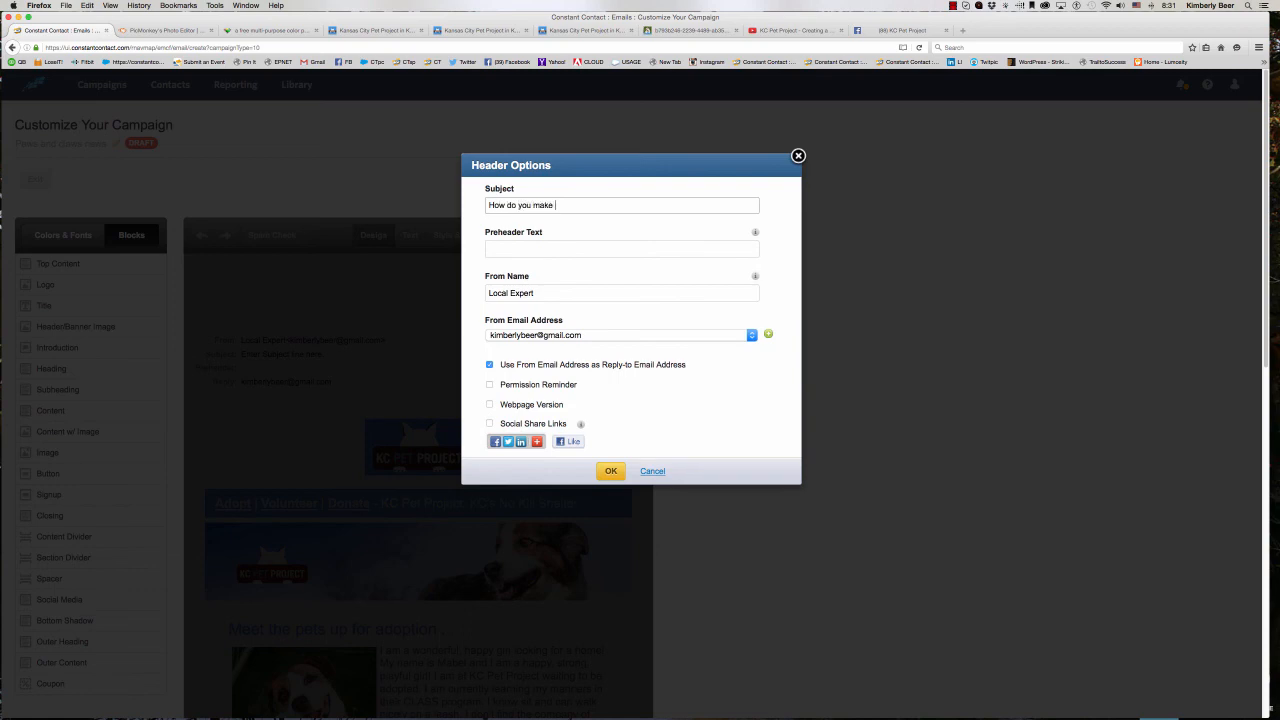
type("a dog smile?")
key("Tab")
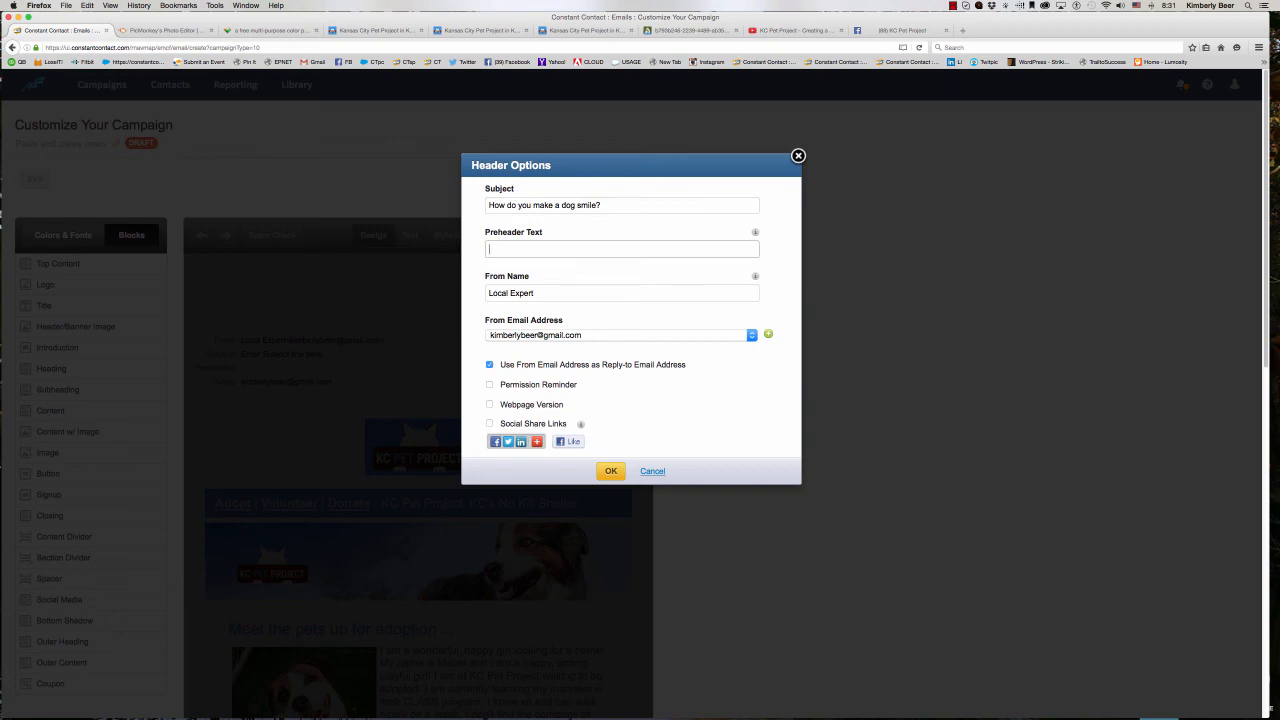
- Set the preheader text to "KC Pet Project News for July"
type("KC Pet Project News for July")
key("Tab")
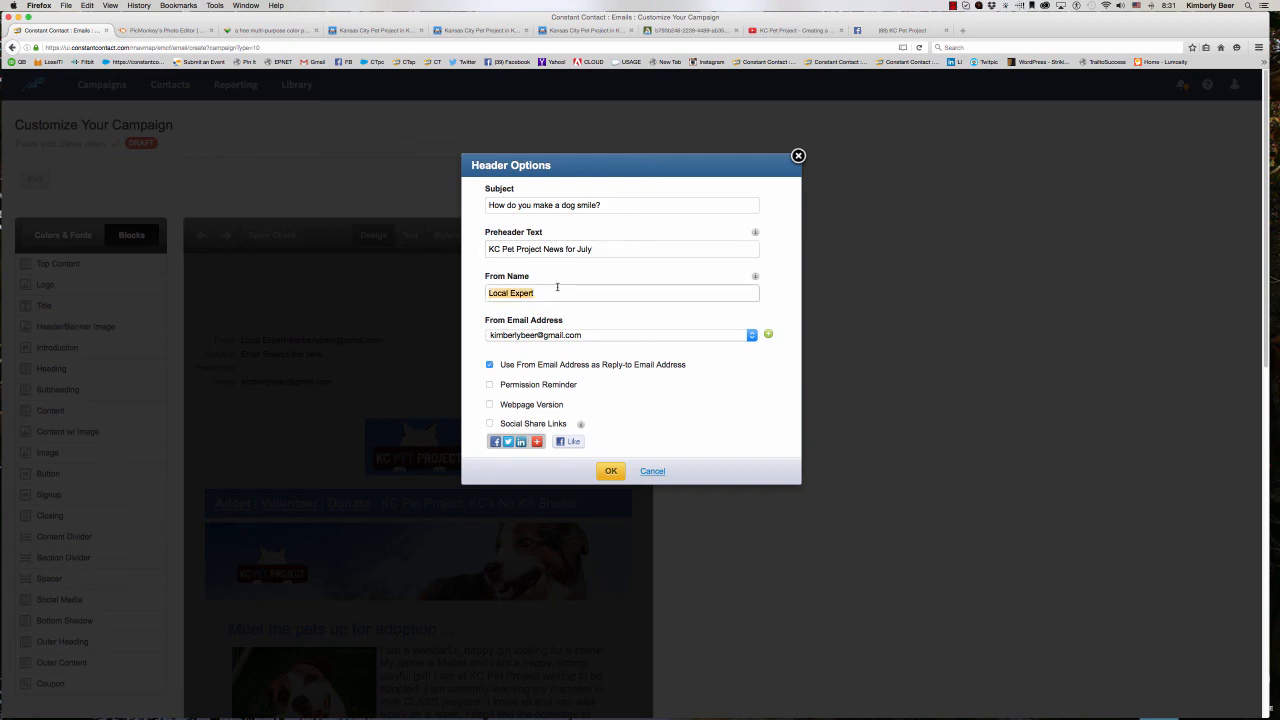
- Set the From Name to "Callie the Cat" and check the available From email addresses, keeping the current one
type("Callie the ca")
key("BackSpace")
key("BackSpace")
type("Cat")
left_click(751, 336)
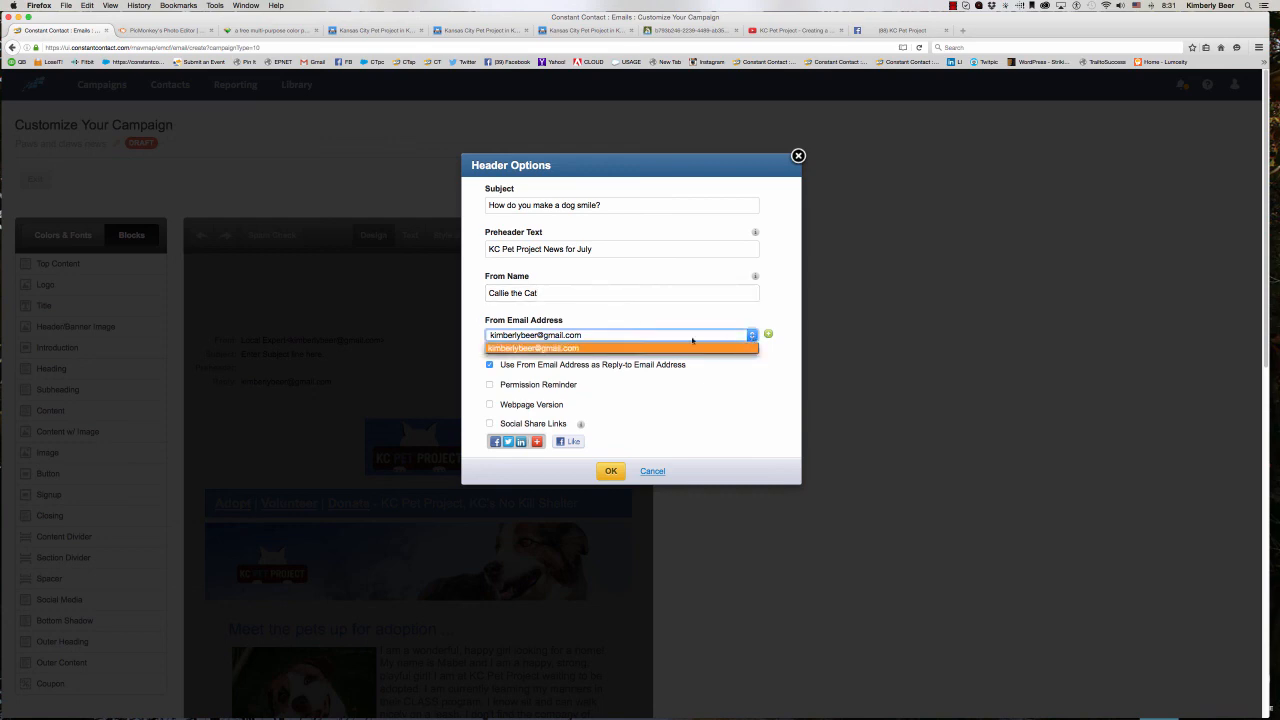
left_click(566, 315)
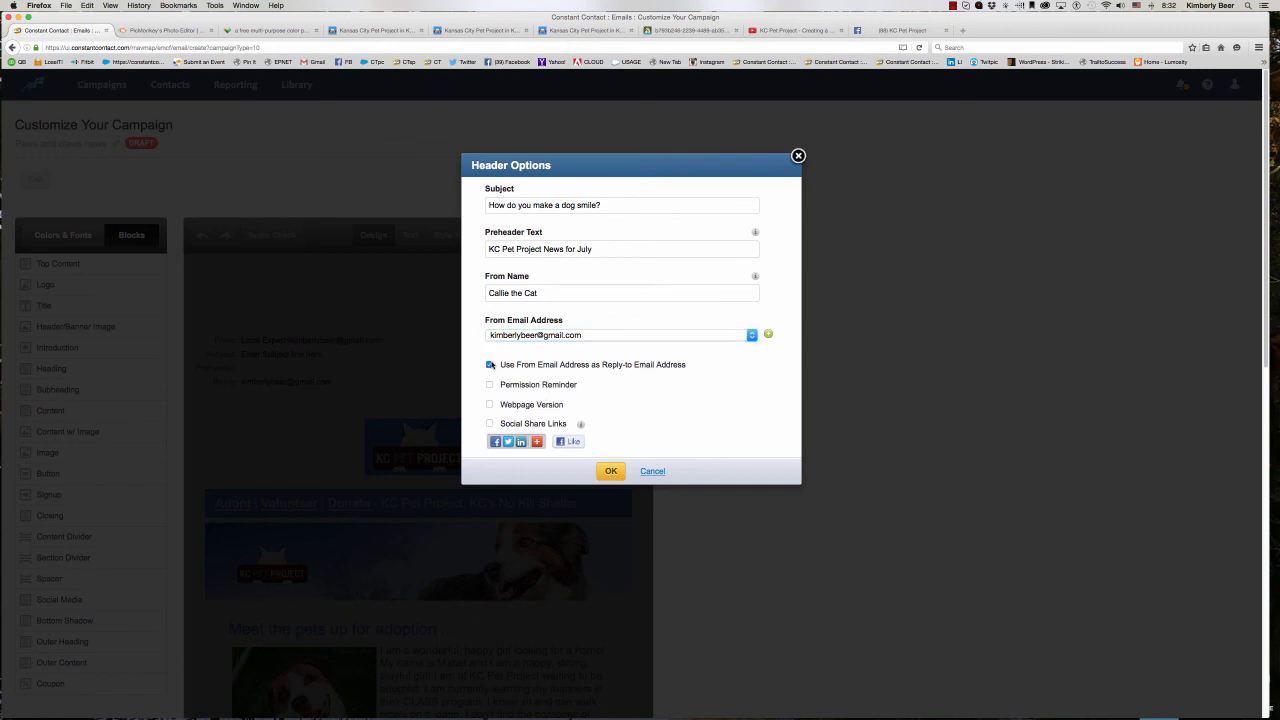
- Enable Webpage Version and Social Share Links, keep the From address as the reply-to address, and apply the header options
left_click(495, 365)
left_click(495, 365)
left_click(490, 404)
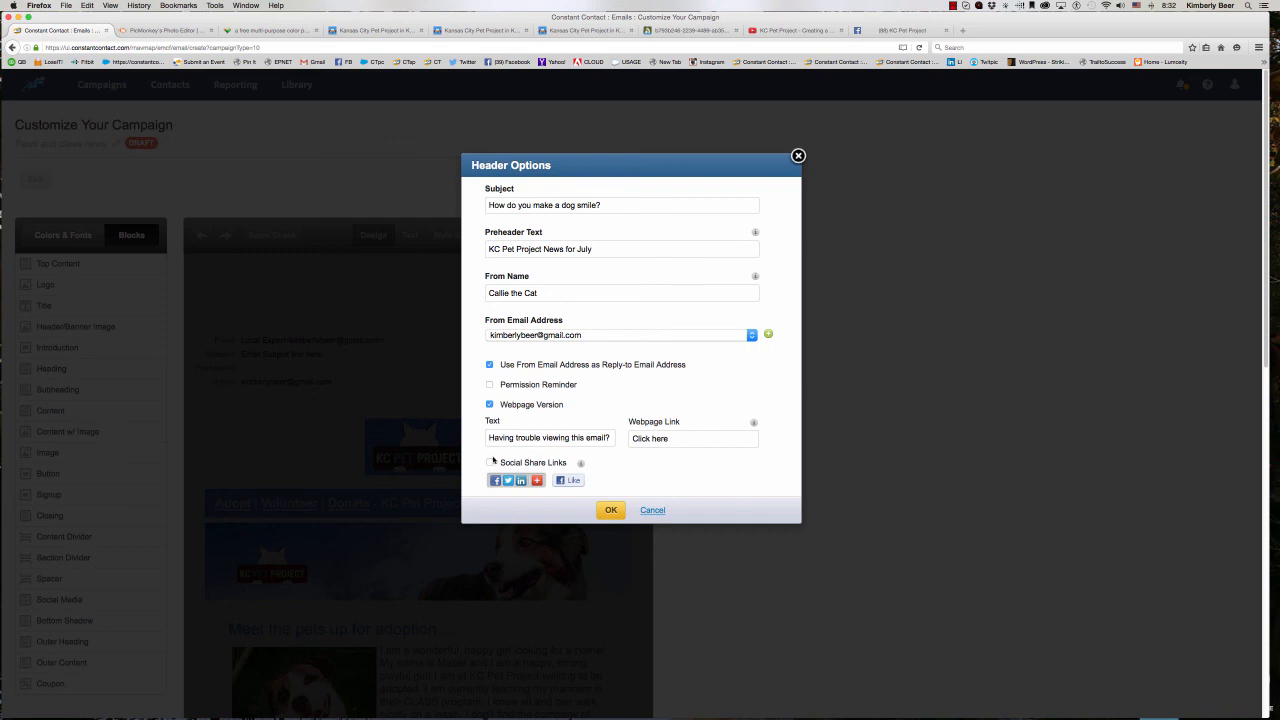
left_click(490, 462)
left_click(611, 510)
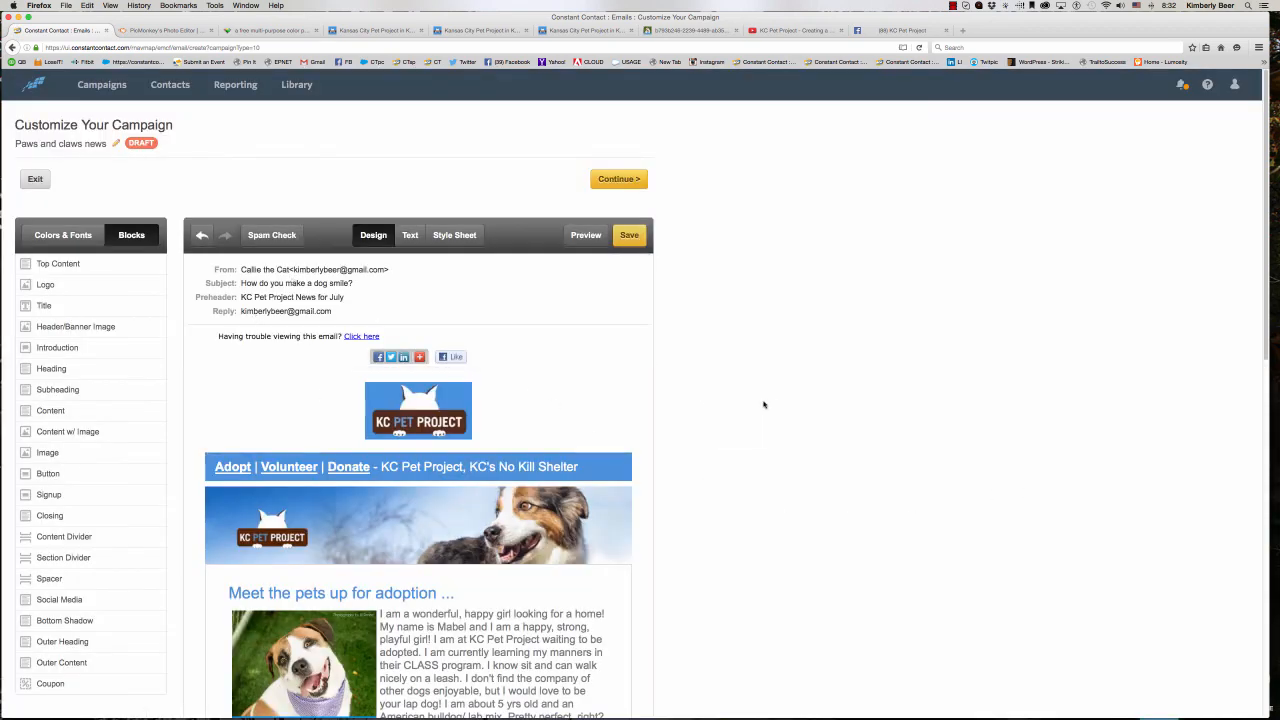
- Review the finished email, continue to the scheduling page and choose the April Adopters list as recipients
scroll(740, 405, "down", 10)
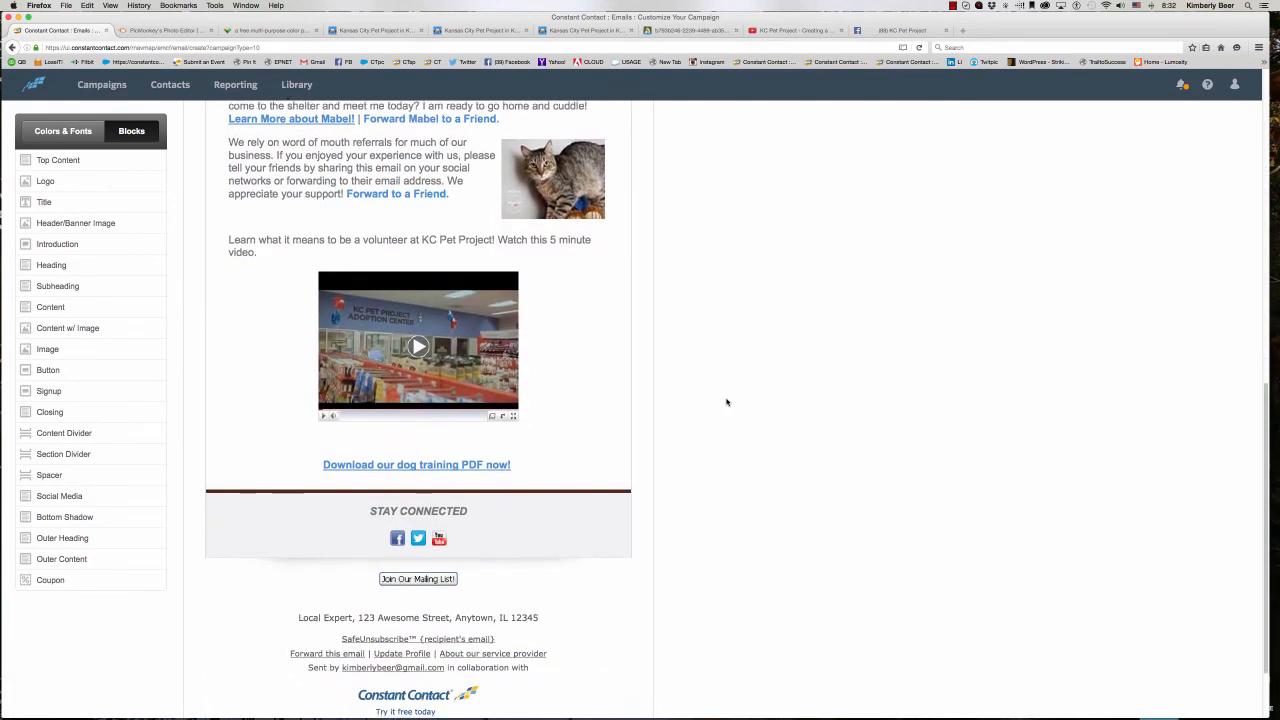
scroll(727, 402, "up", 10)
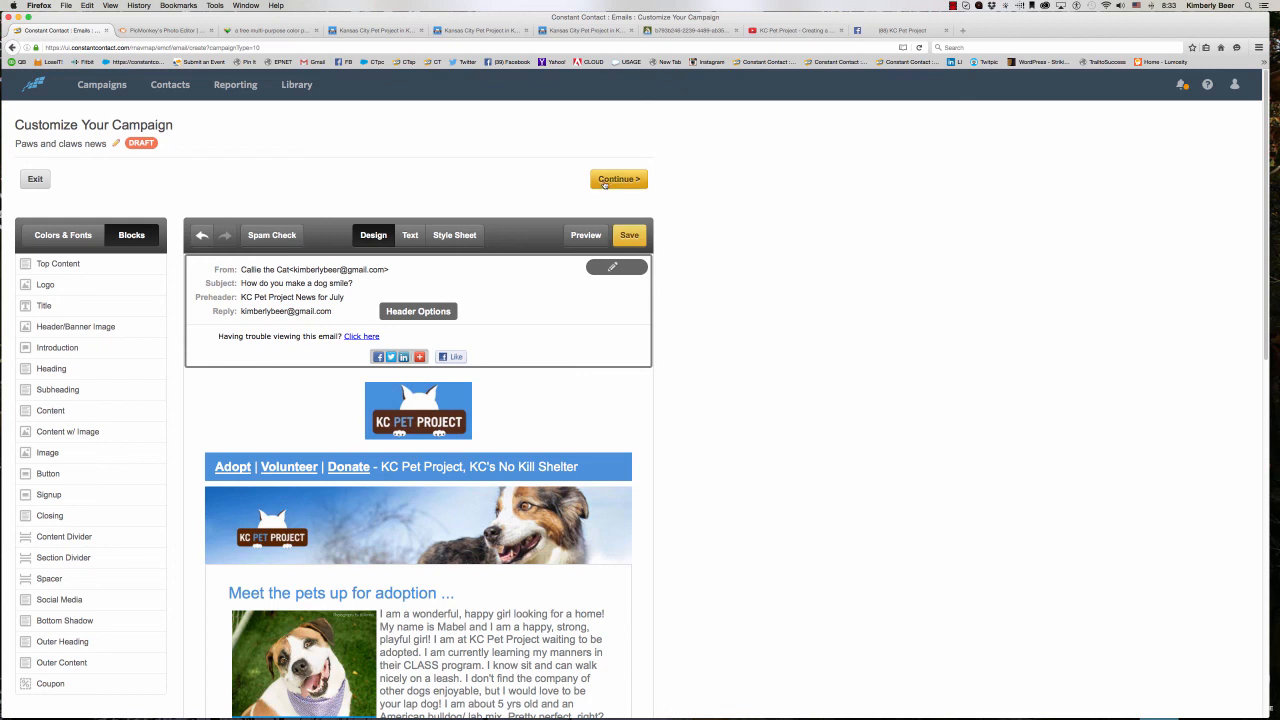
left_click(604, 184)
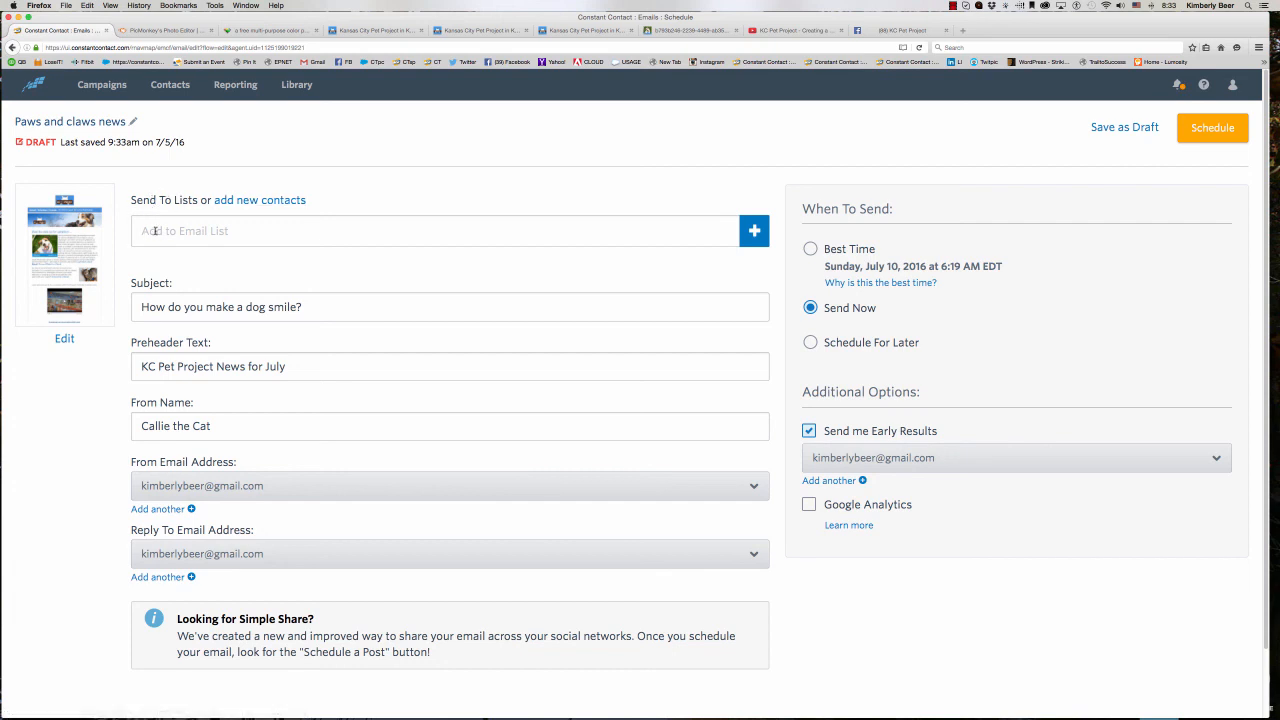
left_click(754, 231)
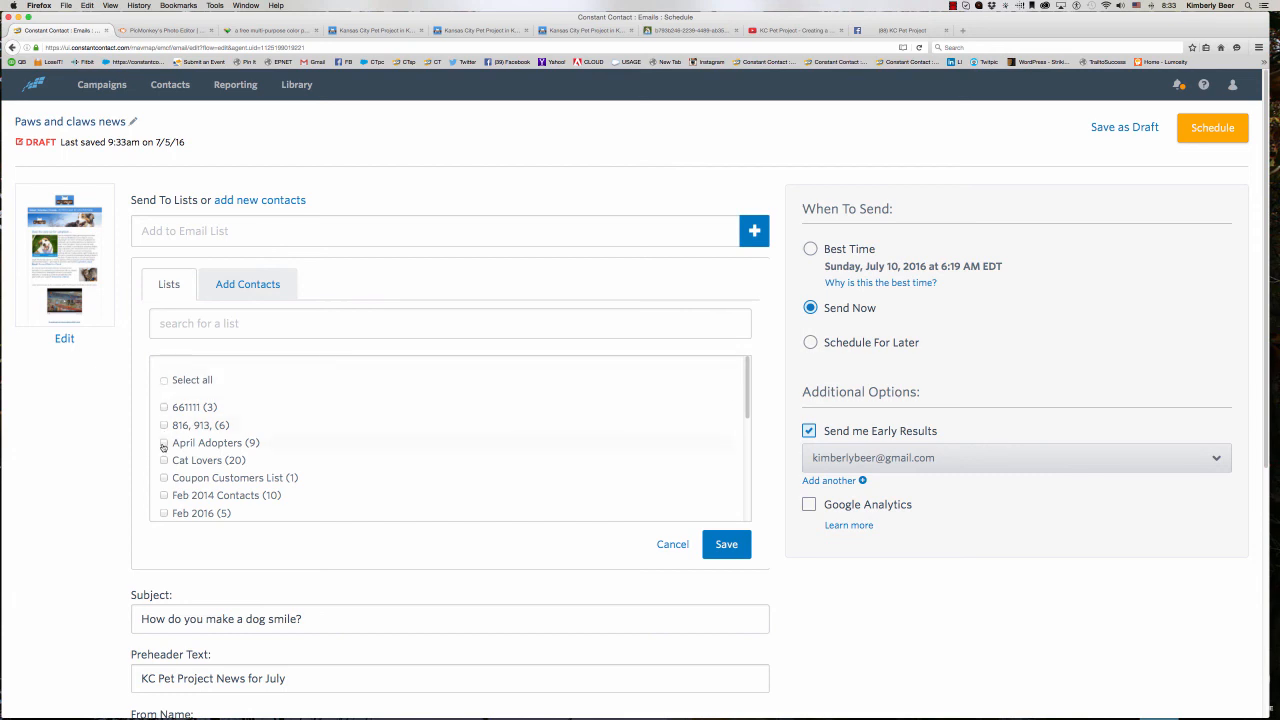
left_click(702, 549)
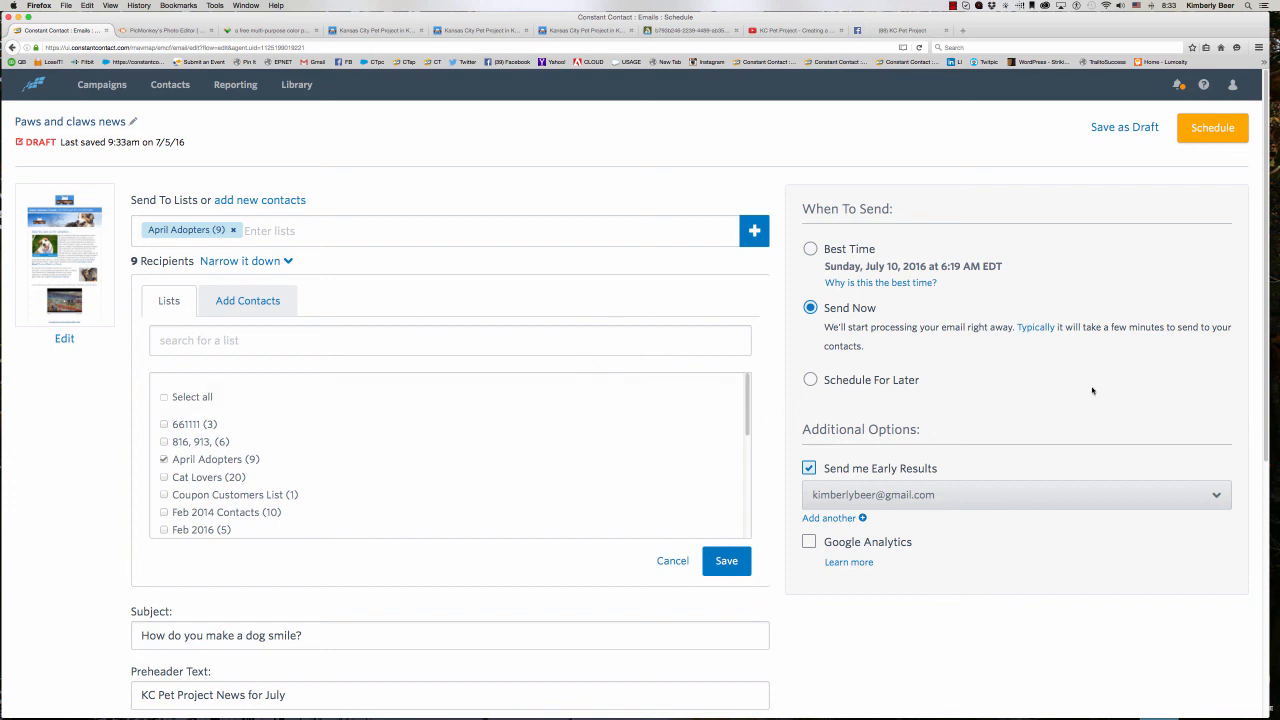
- Set the email to be scheduled for later, on 07/20/2016 at 6:00 am
left_click(810, 380)
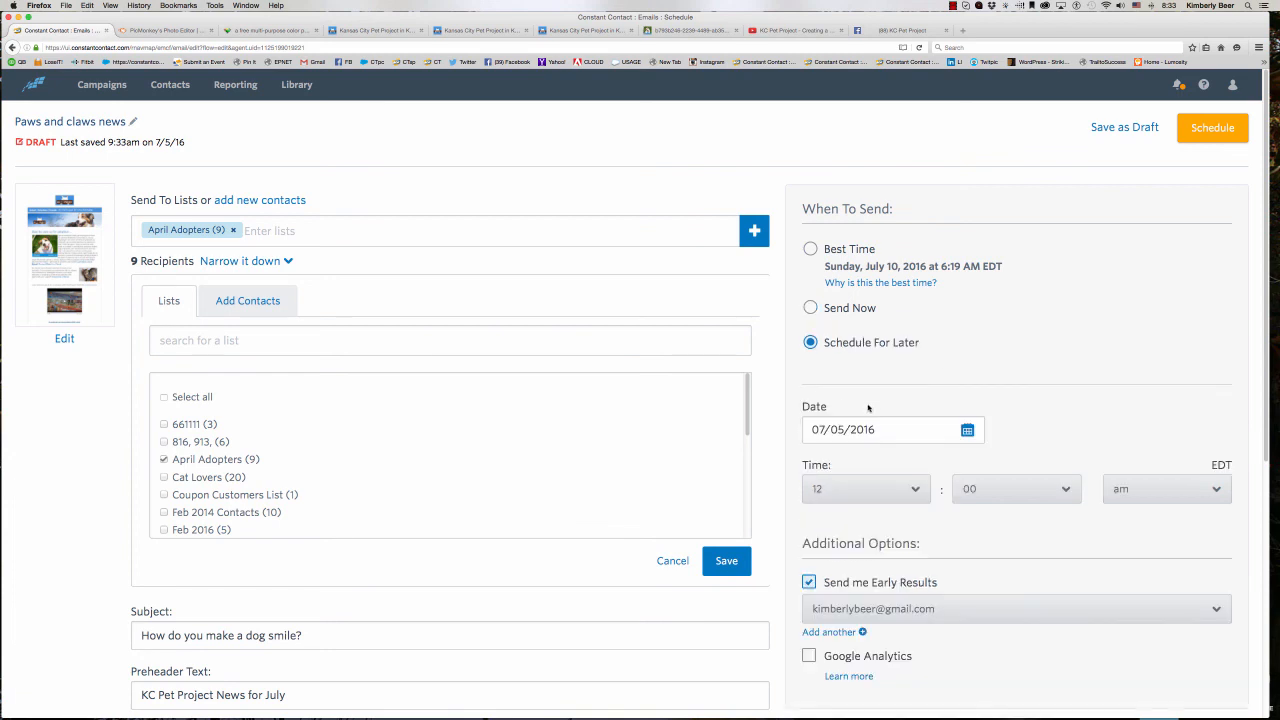
left_click(967, 430)
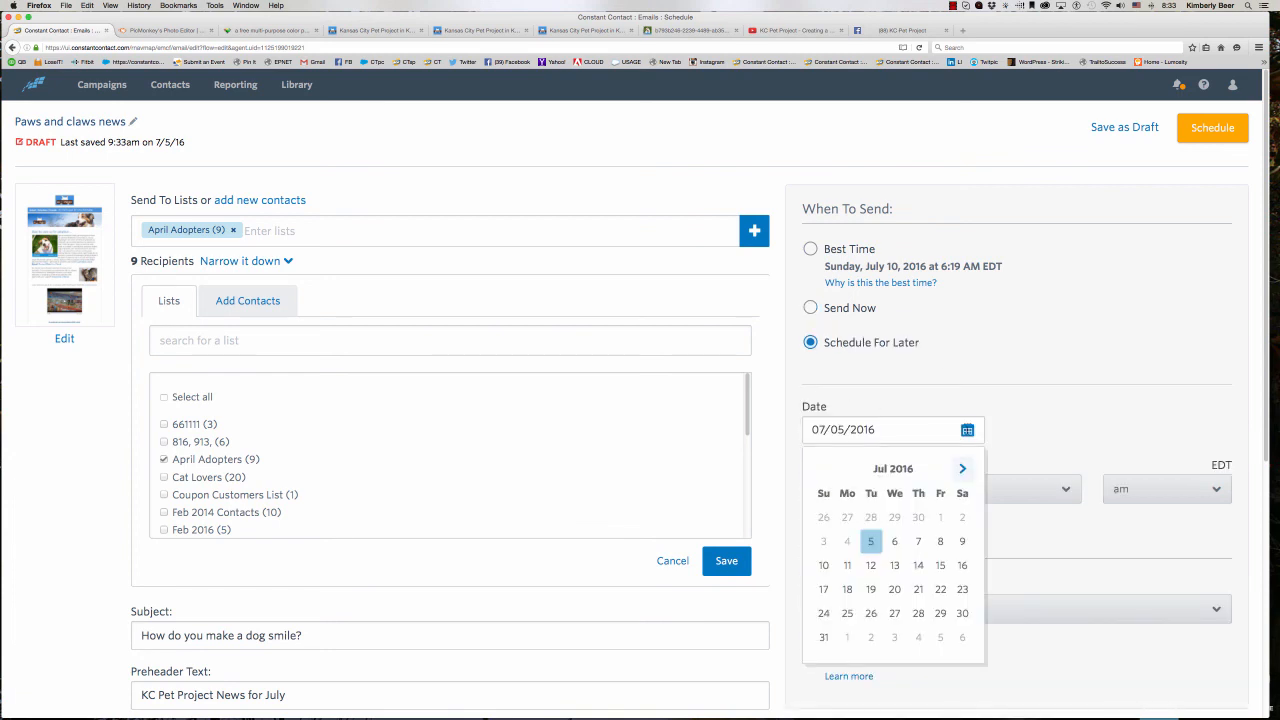
left_click(894, 589)
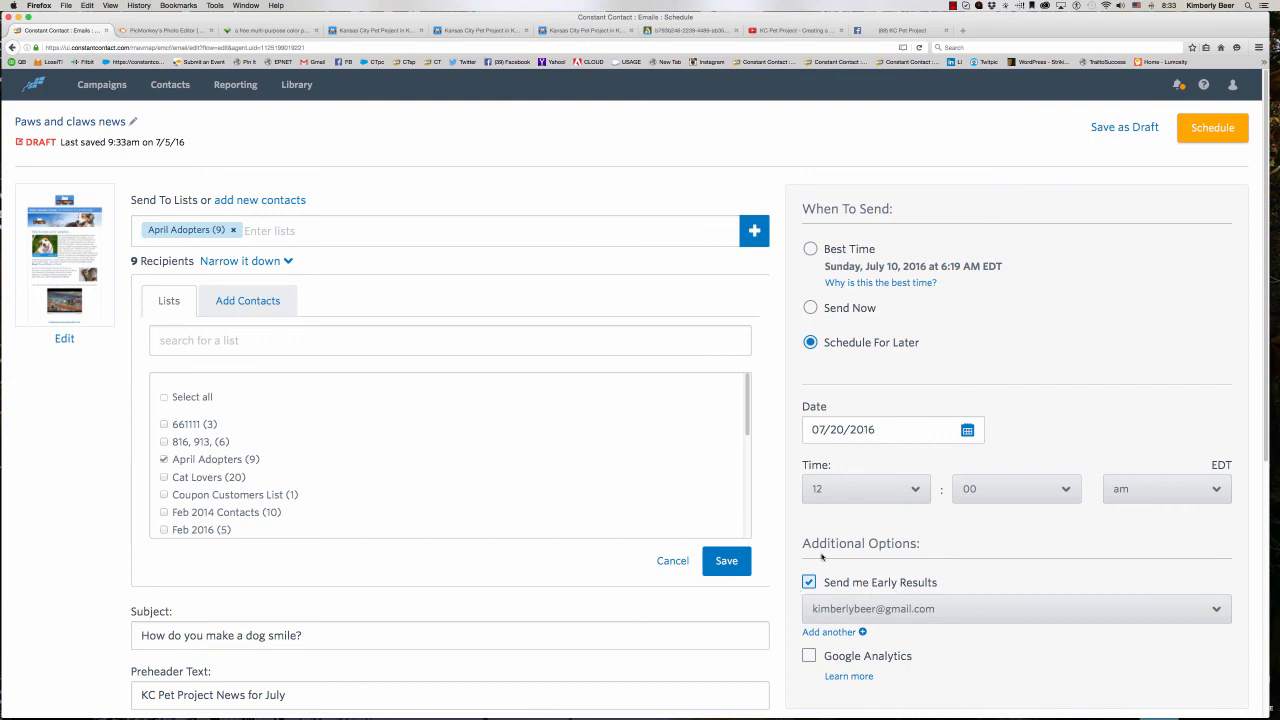
scroll(857, 514, "down", 3)
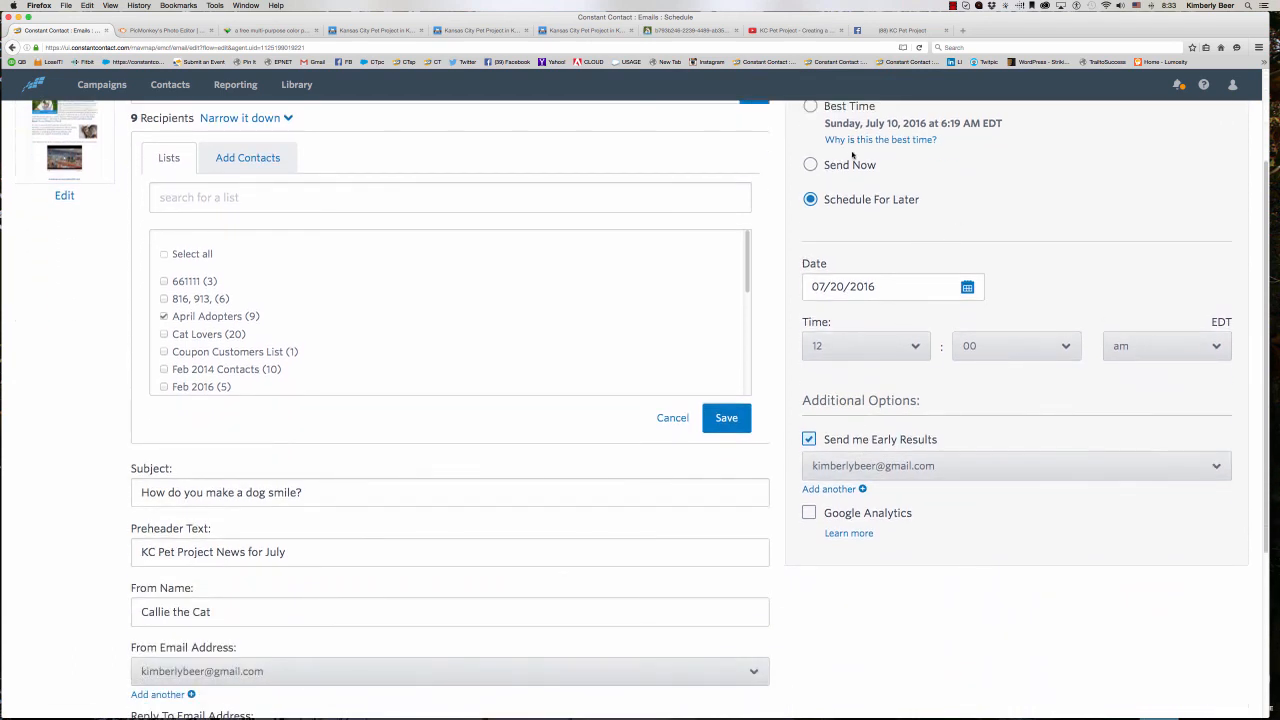
scroll(845, 210, "up", 2)
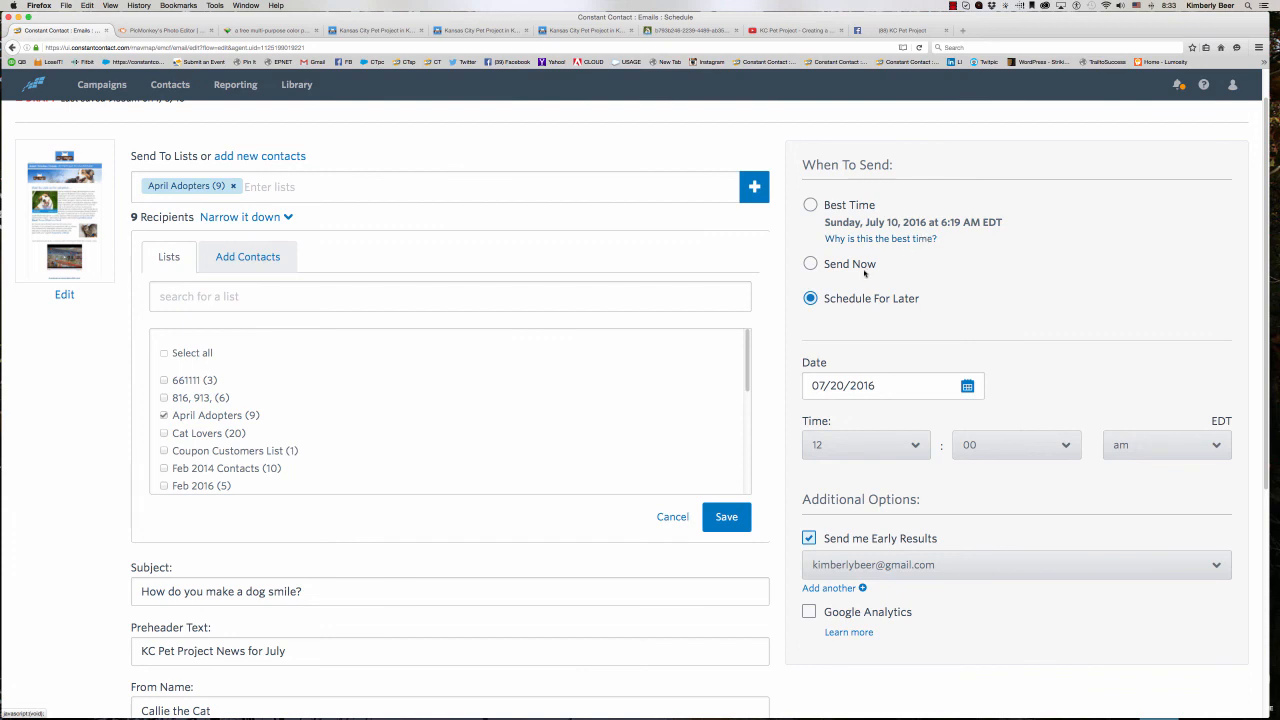
left_click(847, 450)
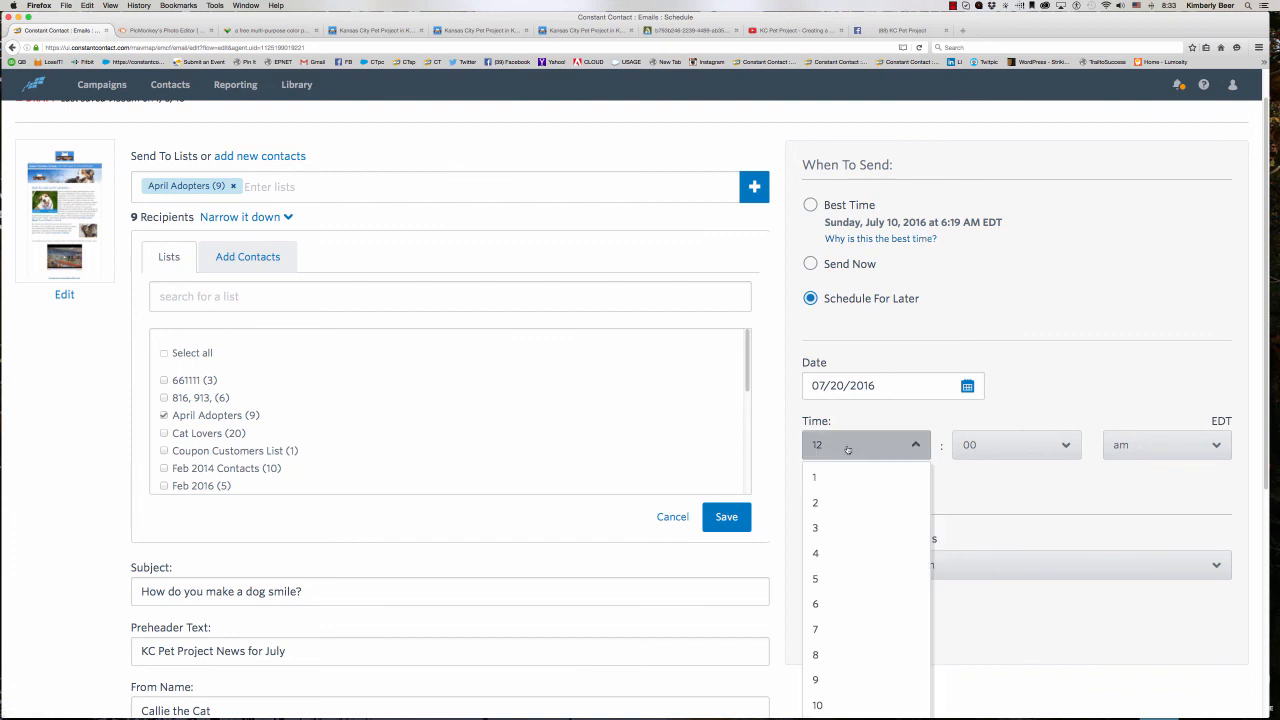
left_click(828, 603)
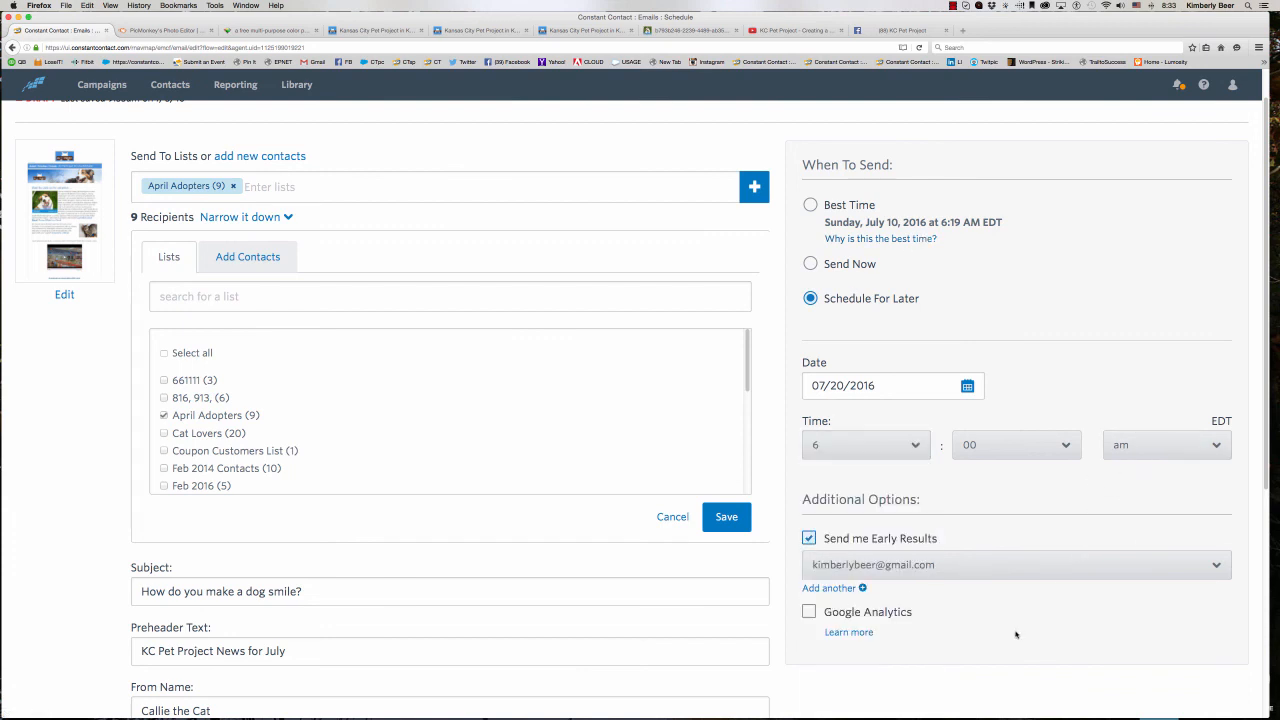
- Check the remaining send settings, schedule the campaign and finish to return to the home page
scroll(870, 628, "down", 5)
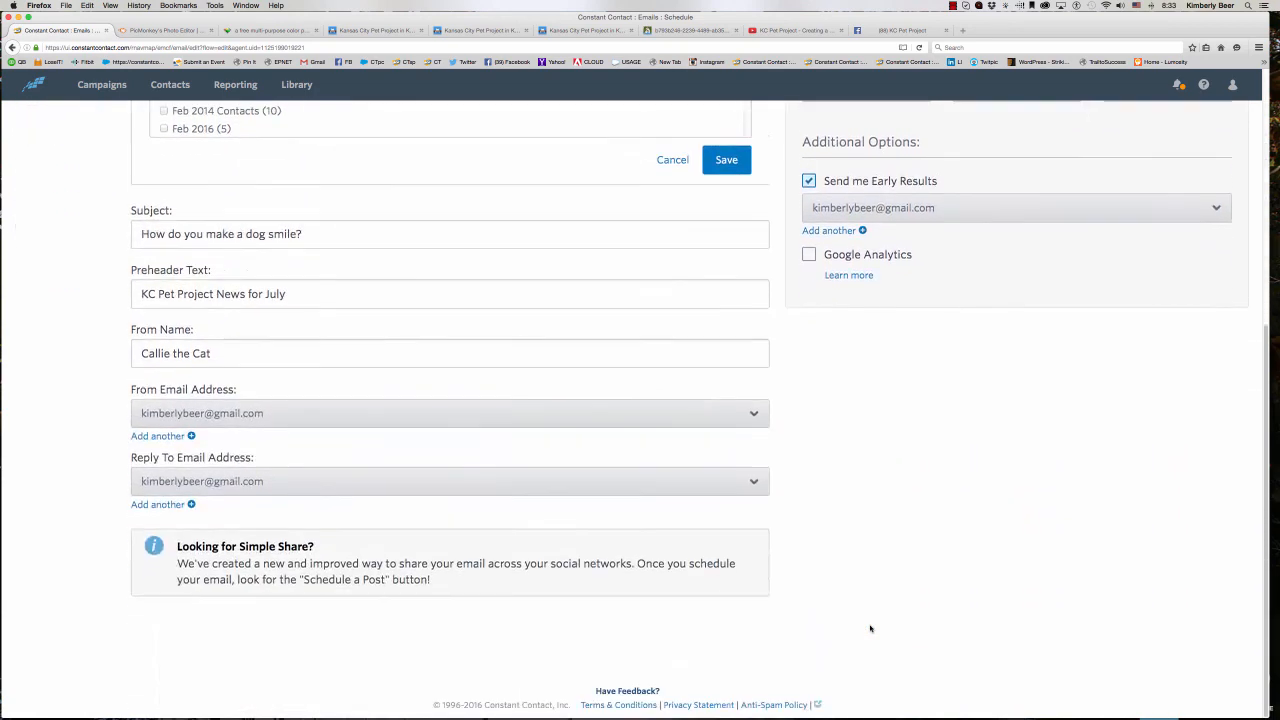
scroll(866, 623, "up", 5)
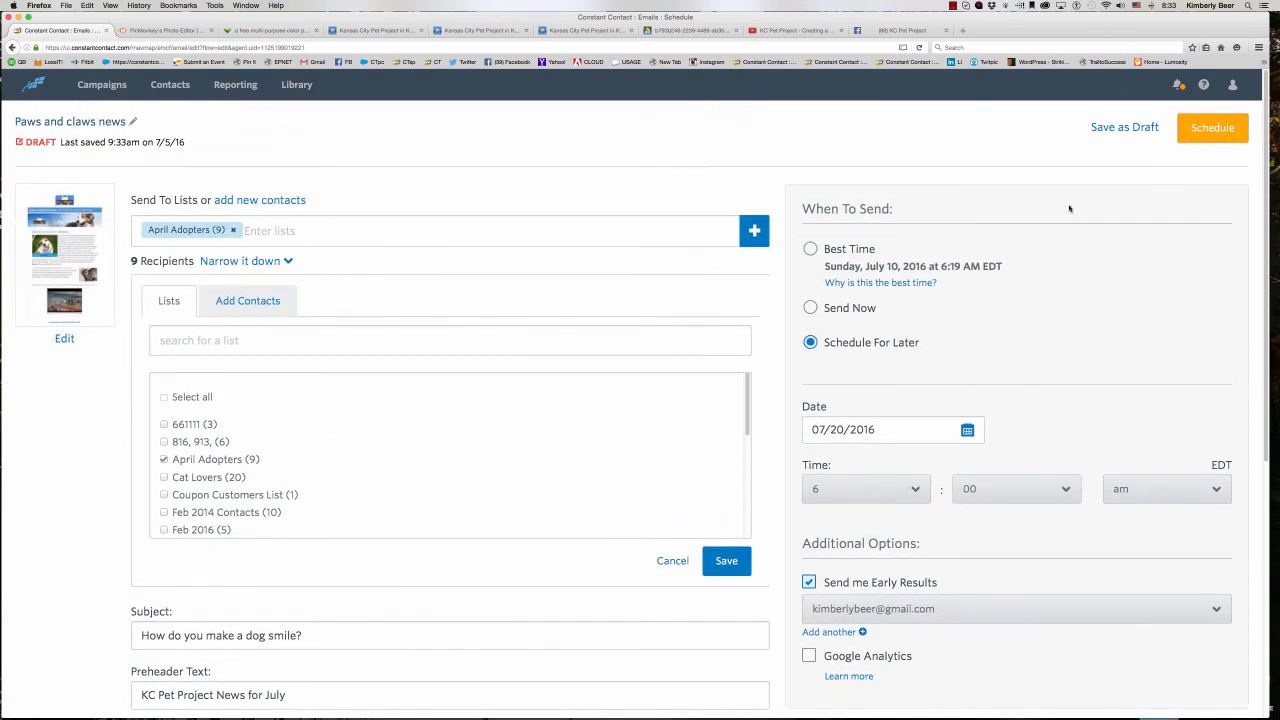
left_click(1190, 130)
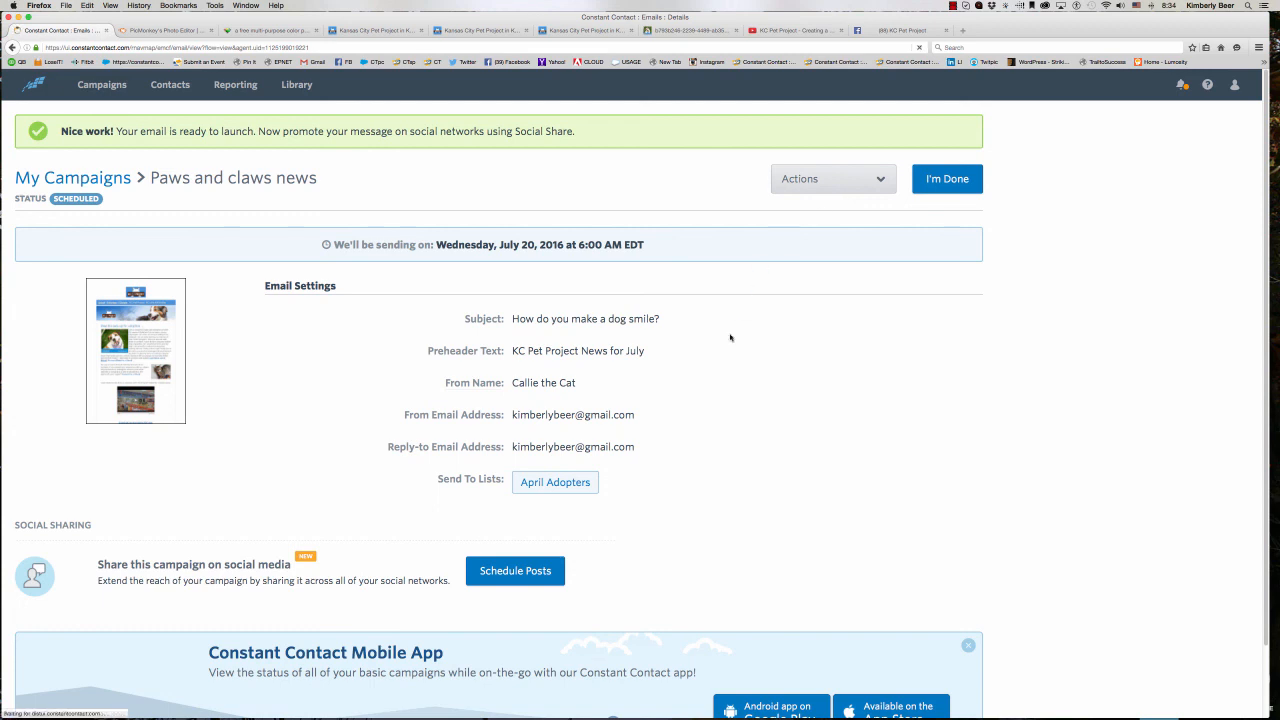
left_click(945, 180)
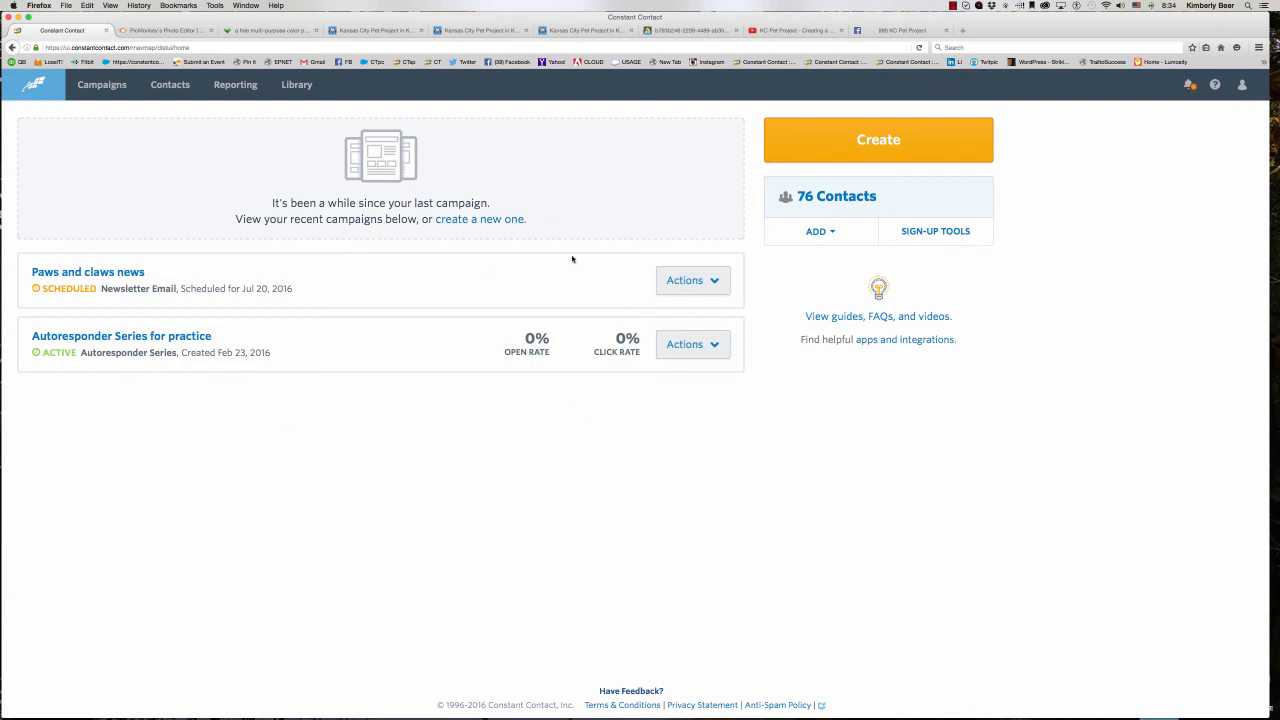
left_click(687, 287)
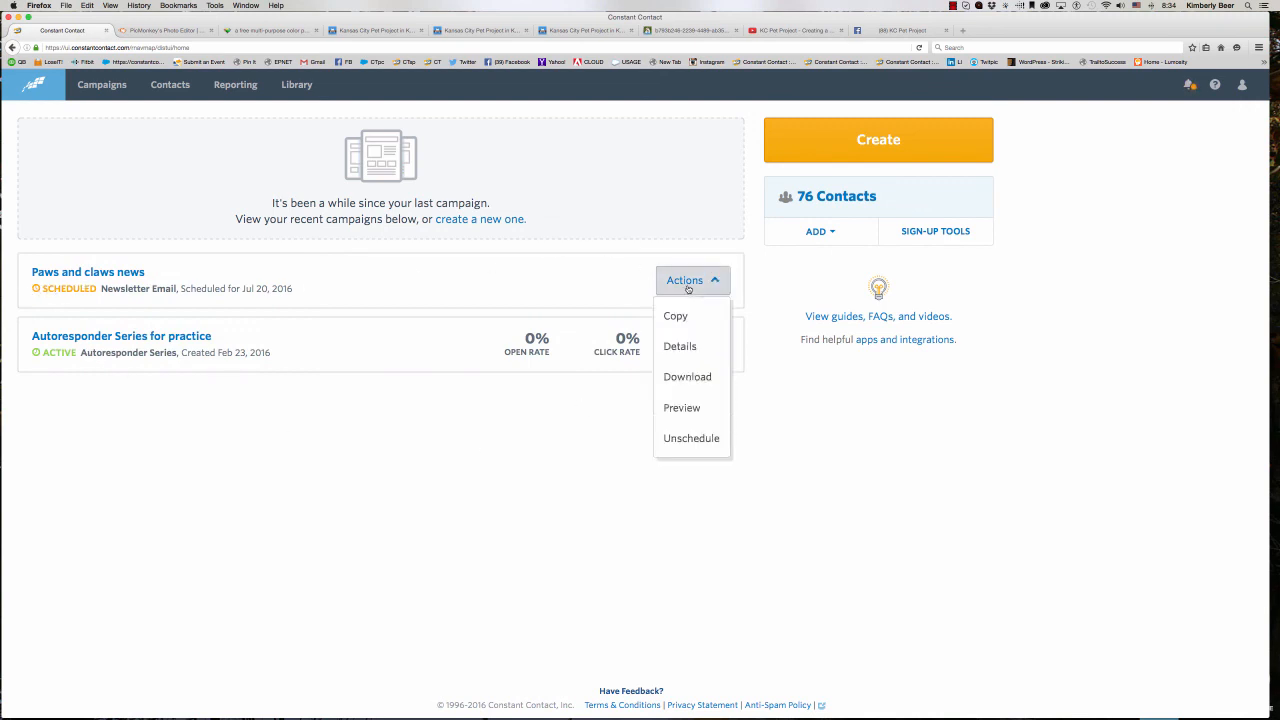
left_click(701, 440)
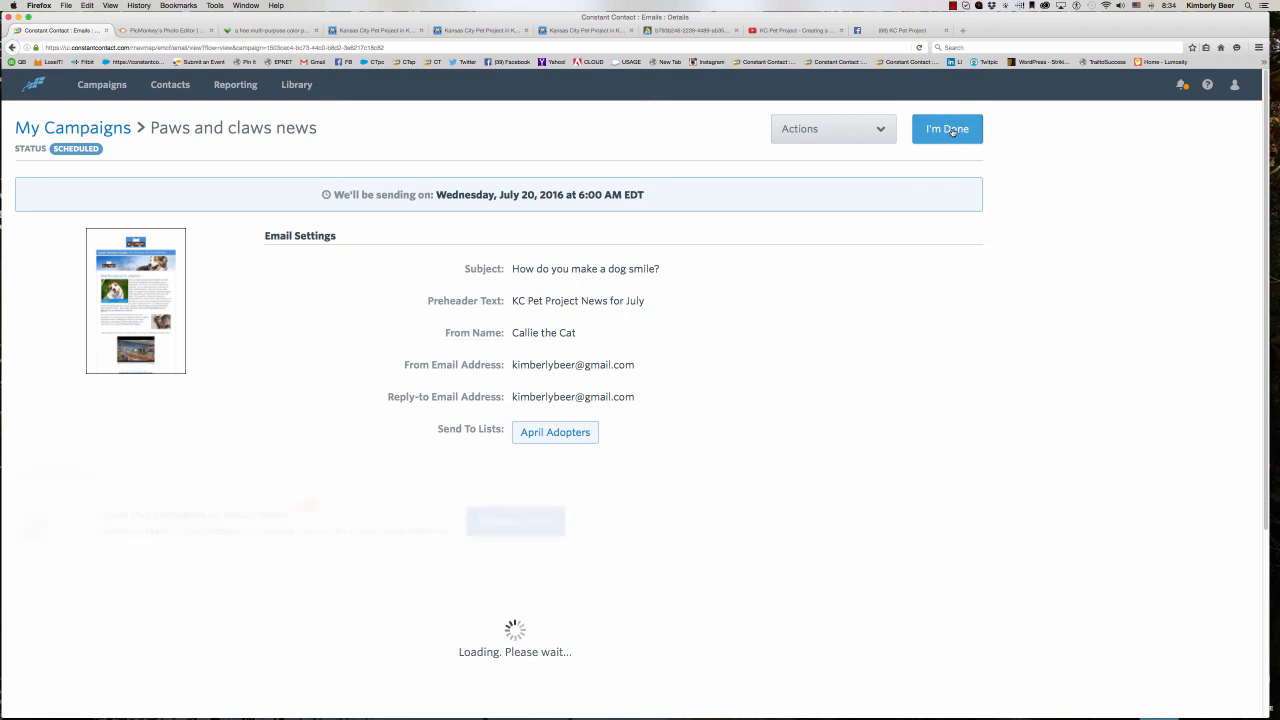
left_click(952, 131)
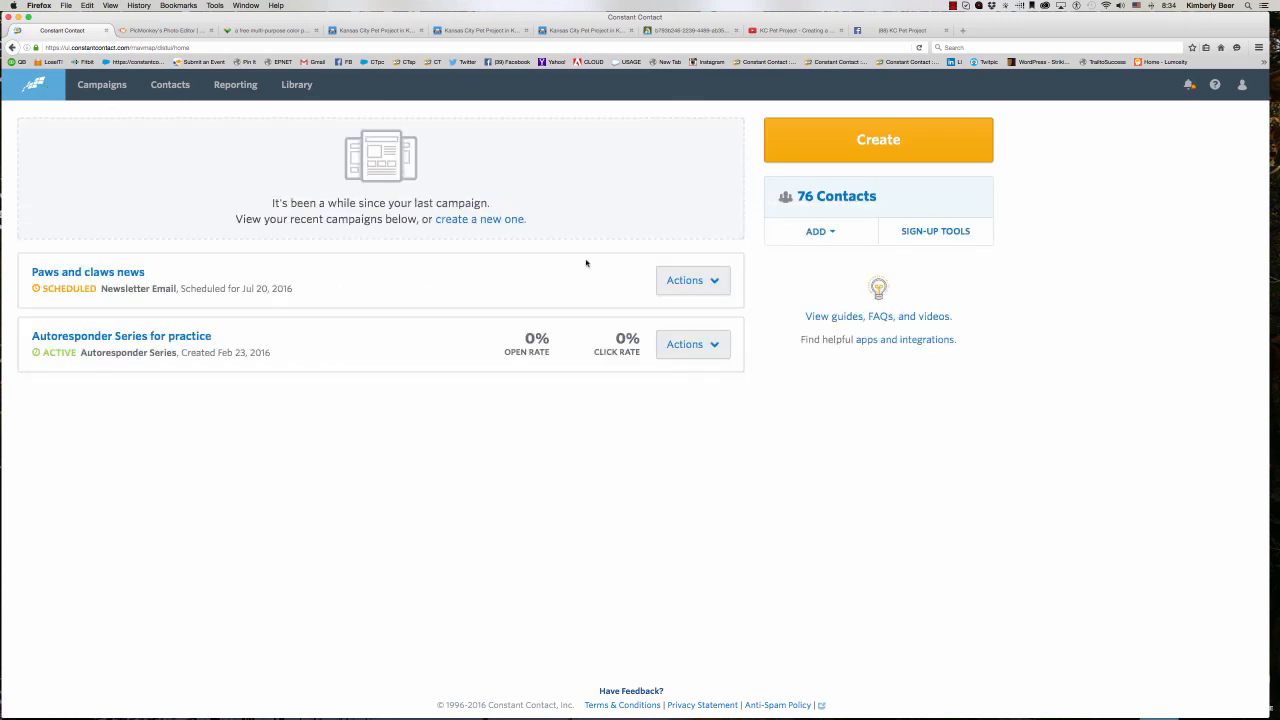
- Unschedule the "Paws and claws news" campaign from its details page
left_click(673, 287)
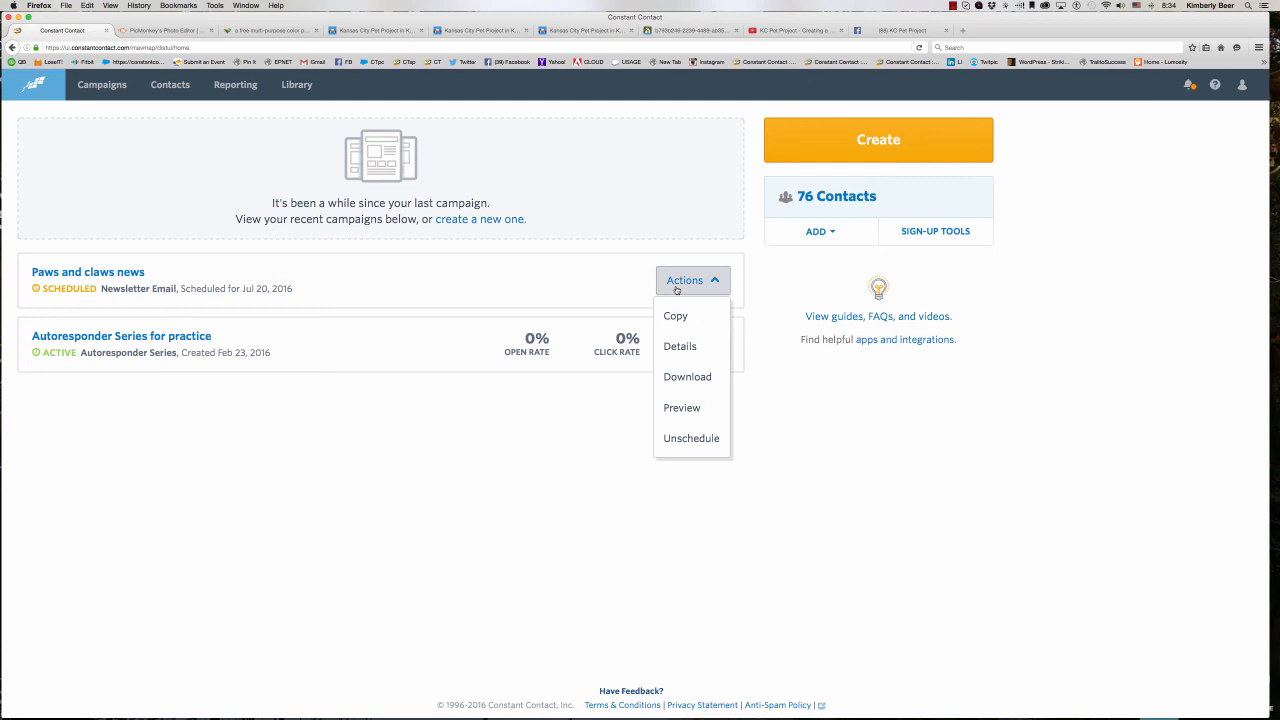
left_click(691, 440)
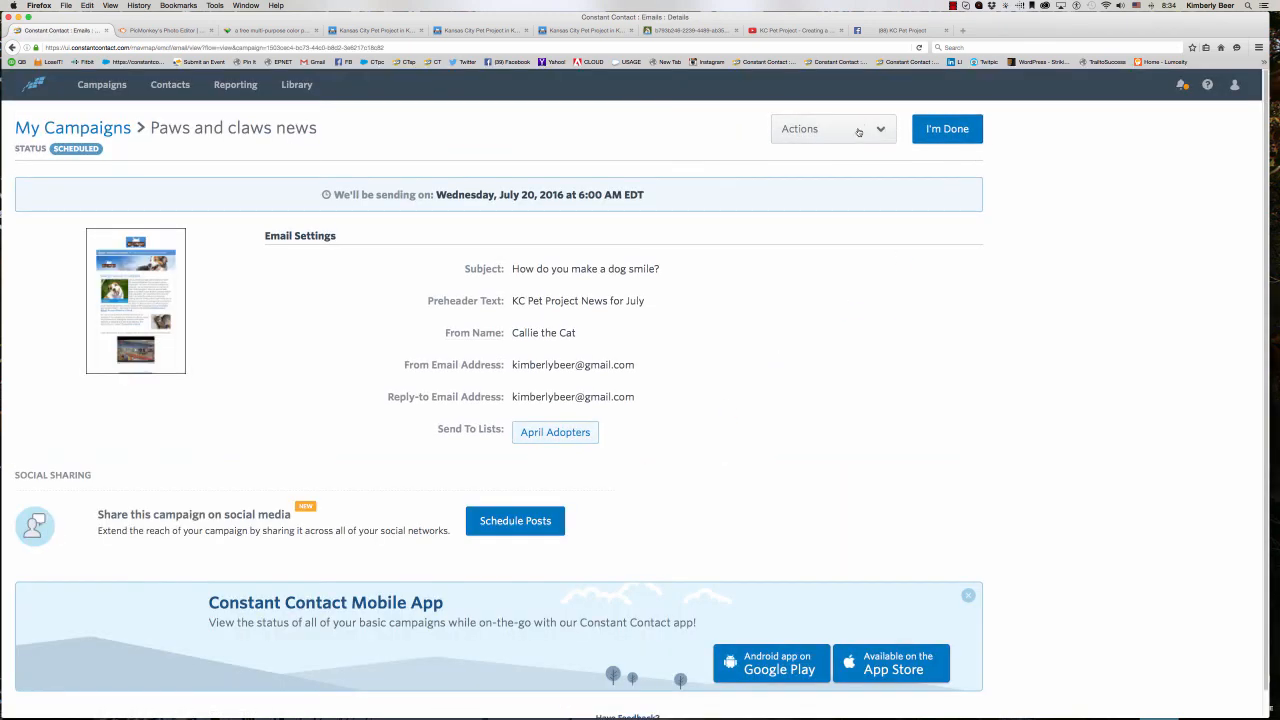
left_click(858, 128)
left_click(829, 225)
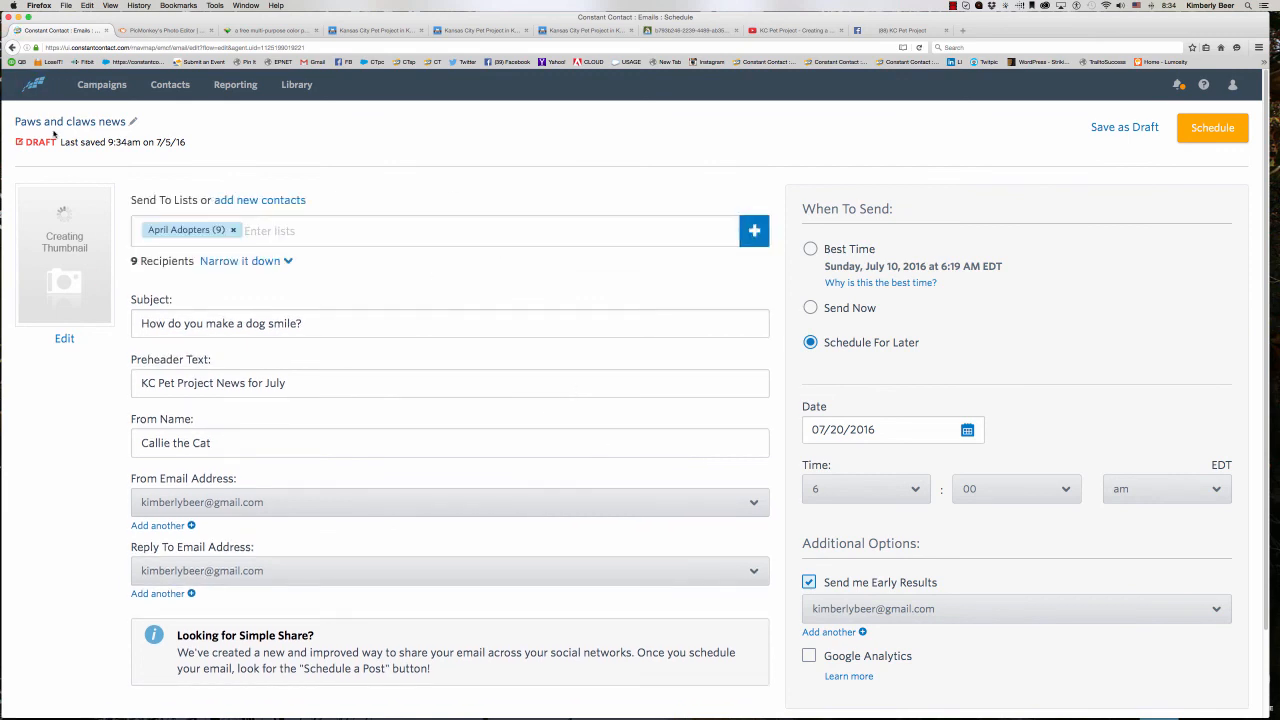
- Return to the home page and open the "Paws and claws news" draft for editing
left_click(35, 85)
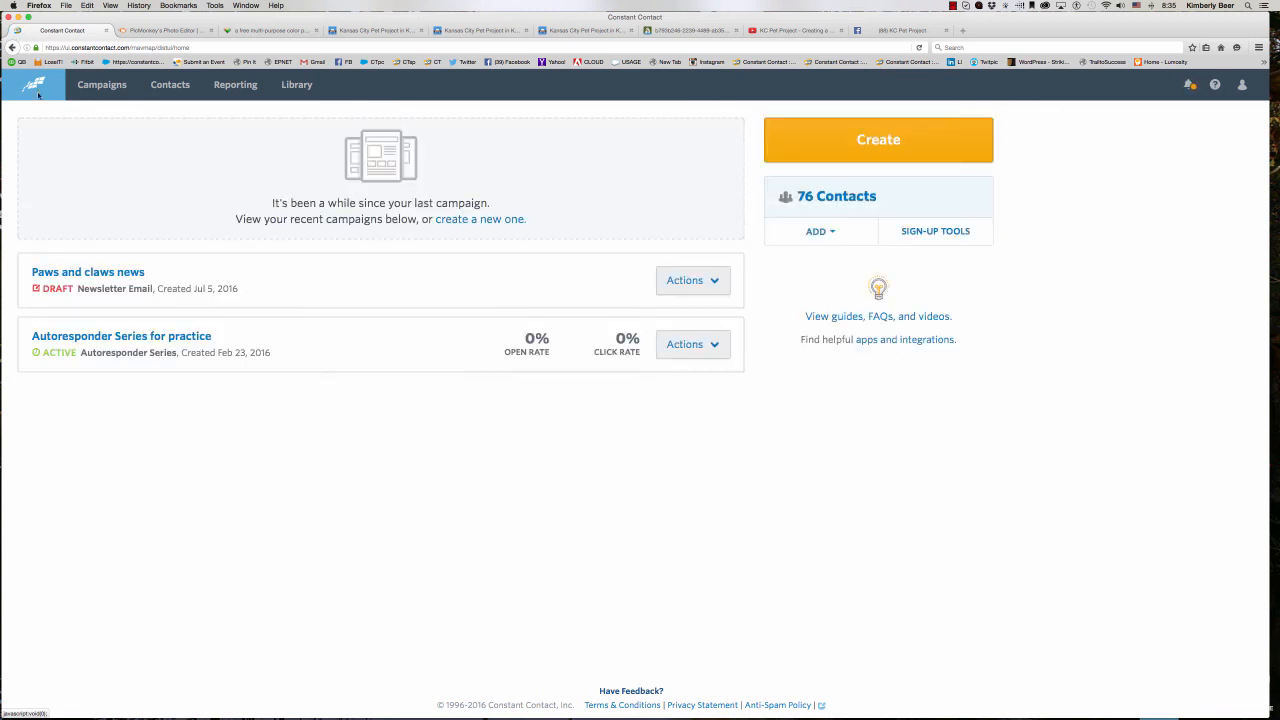
left_click(700, 288)
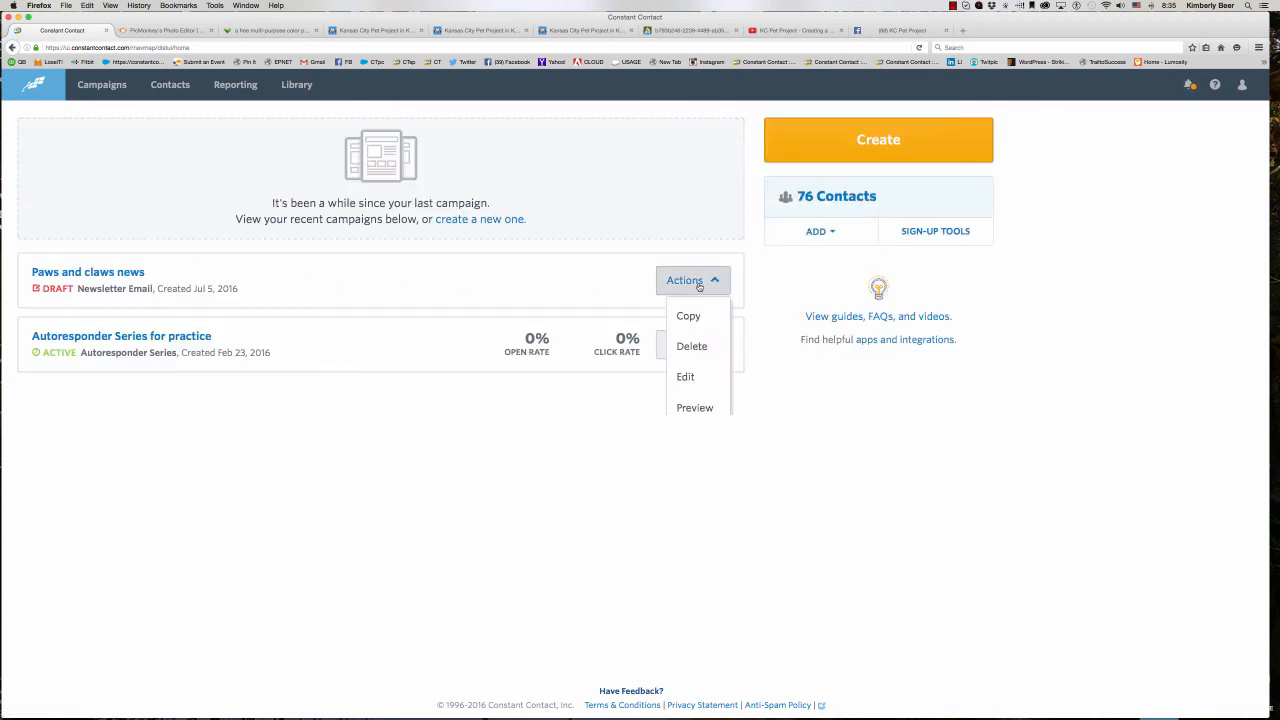
left_click(697, 376)
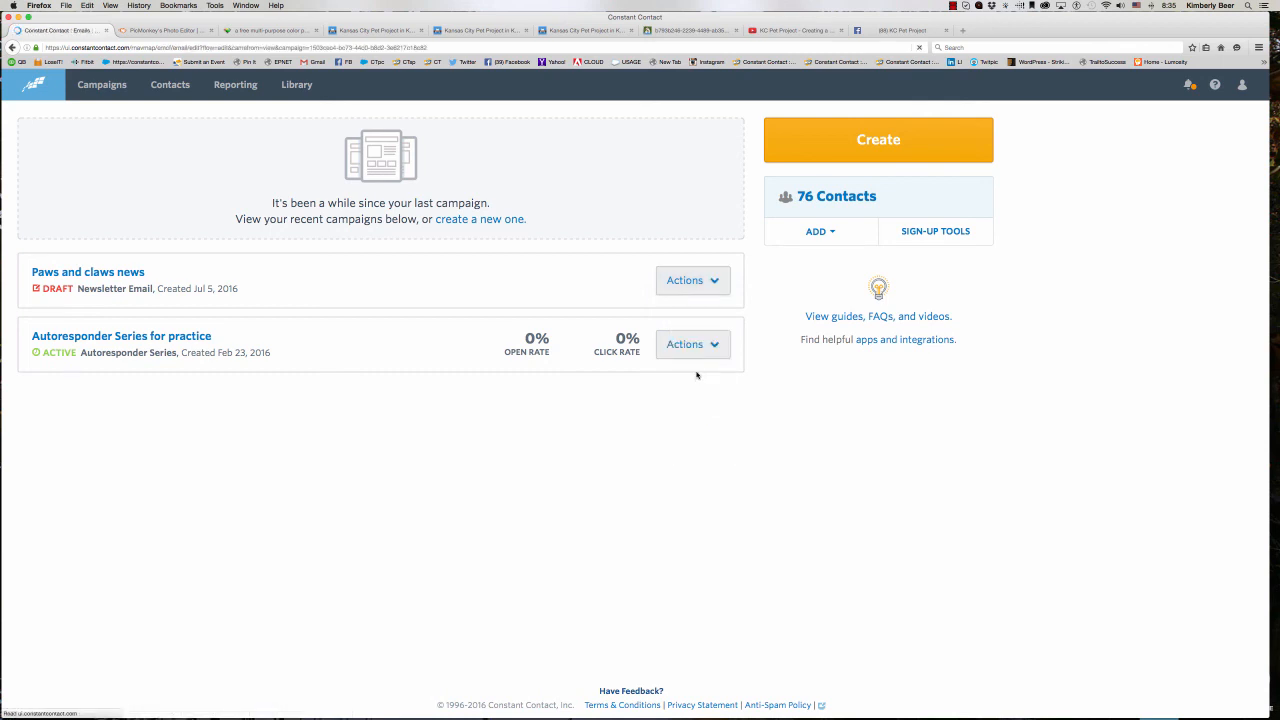